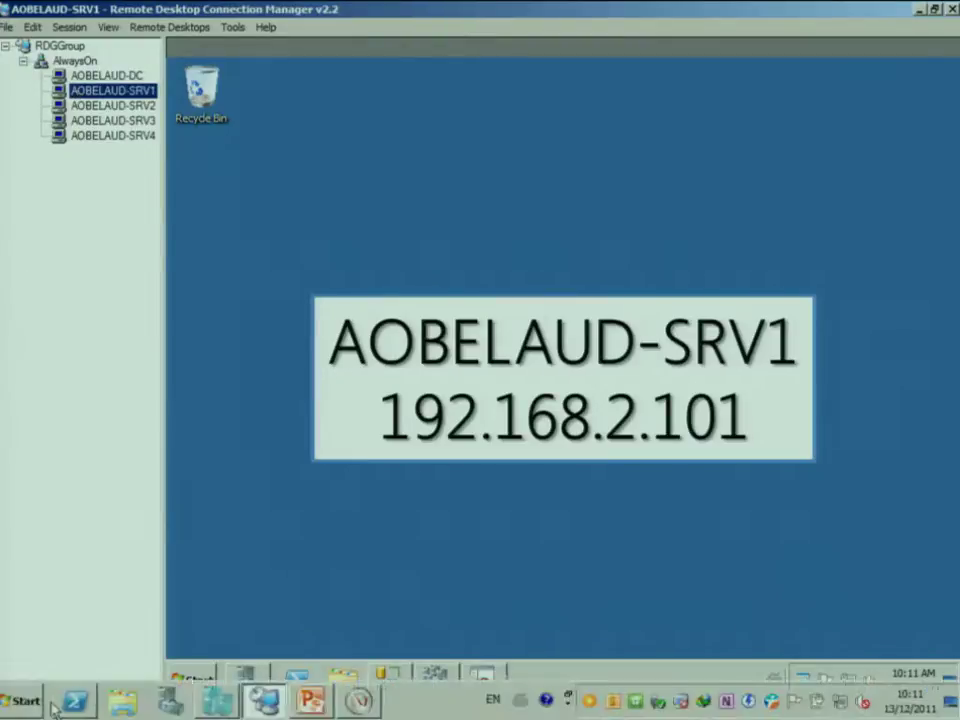
# Step: Switch to SQL Server Management Studio on AOBELAUD-SRV1 and examine the registered SQL2012 instances
pyautogui.click(388, 685)
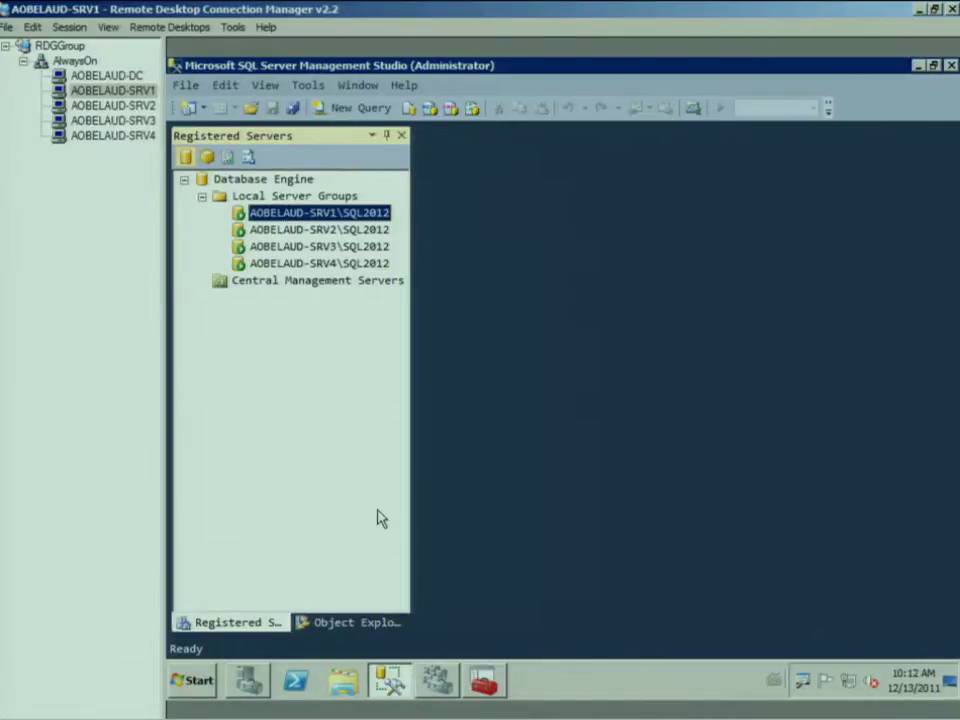
pyautogui.hotkey('ctrl', '1')
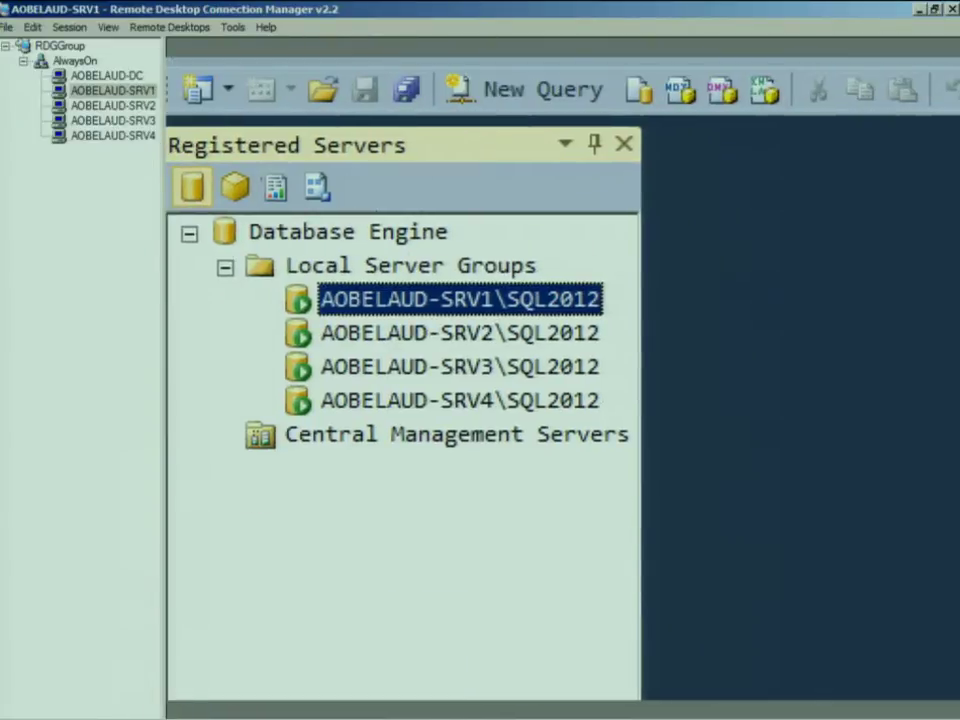
pyautogui.press('Escape')
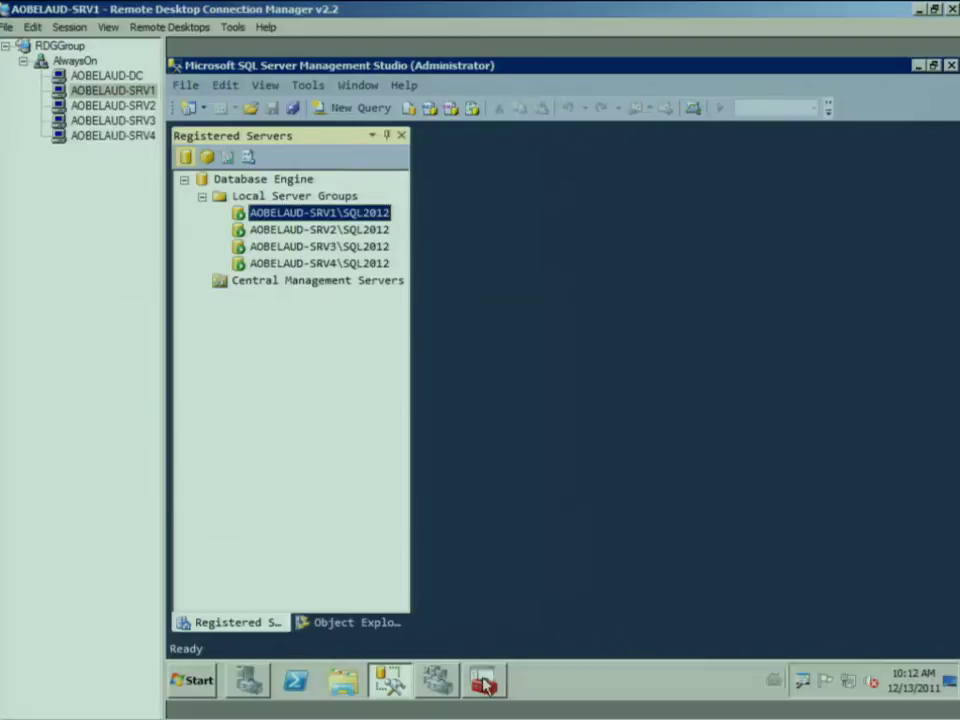
# Step: Switch to Server Manager and check the Features Summary for the Failover Clustering feature
pyautogui.moveTo(480, 686)
pyautogui.click(249, 680)
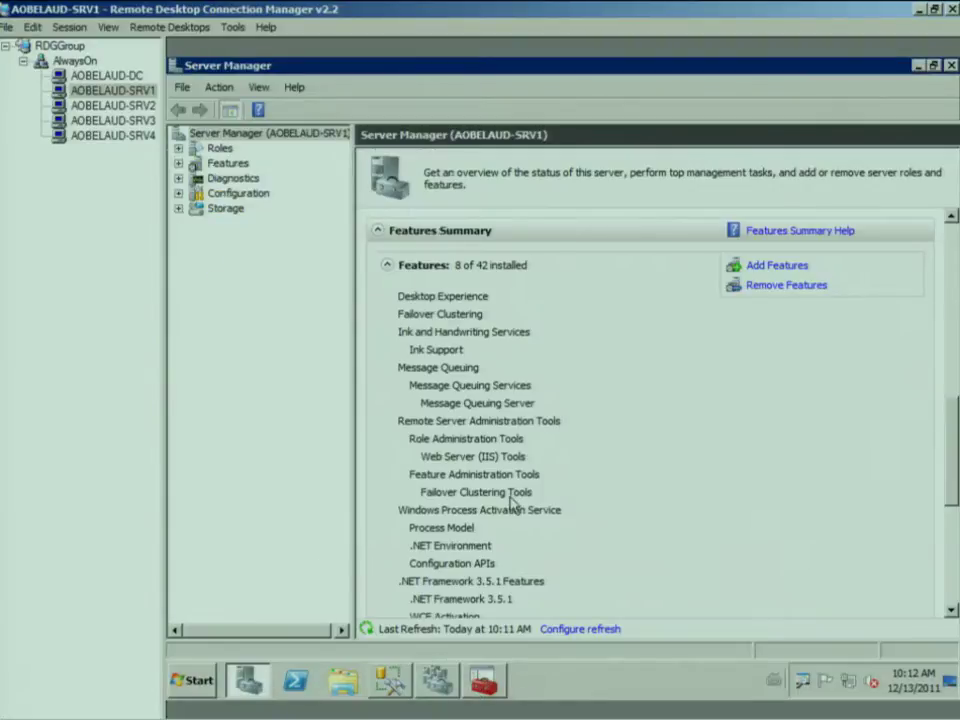
pyautogui.hotkey('ctrl', '1')
pyautogui.click(345, 229)
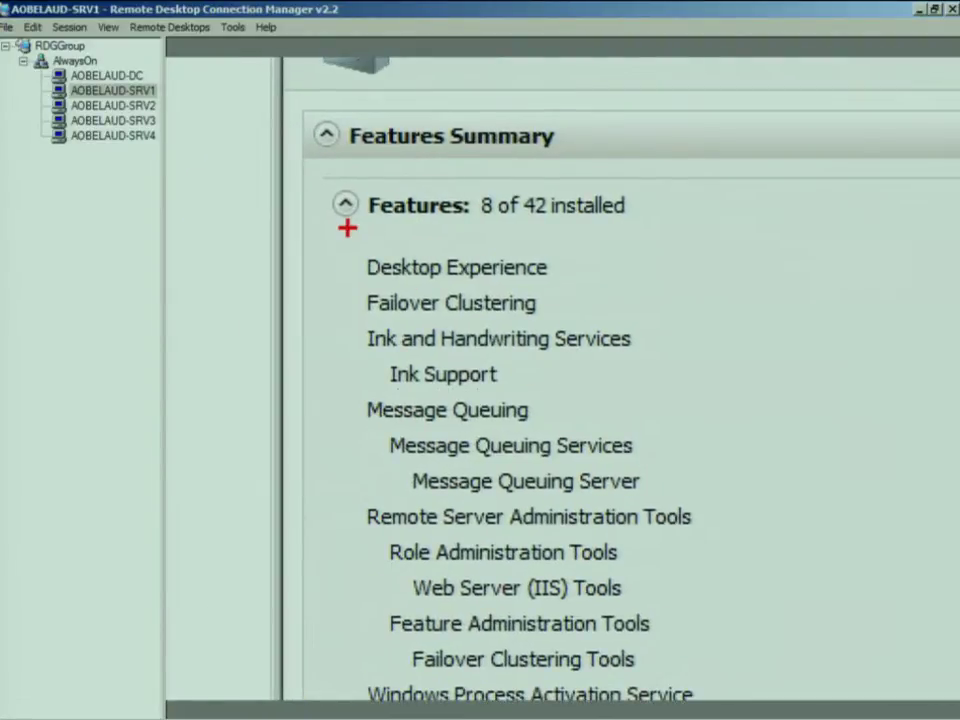
pyautogui.moveTo(330, 278); pyautogui.dragTo(557, 325)
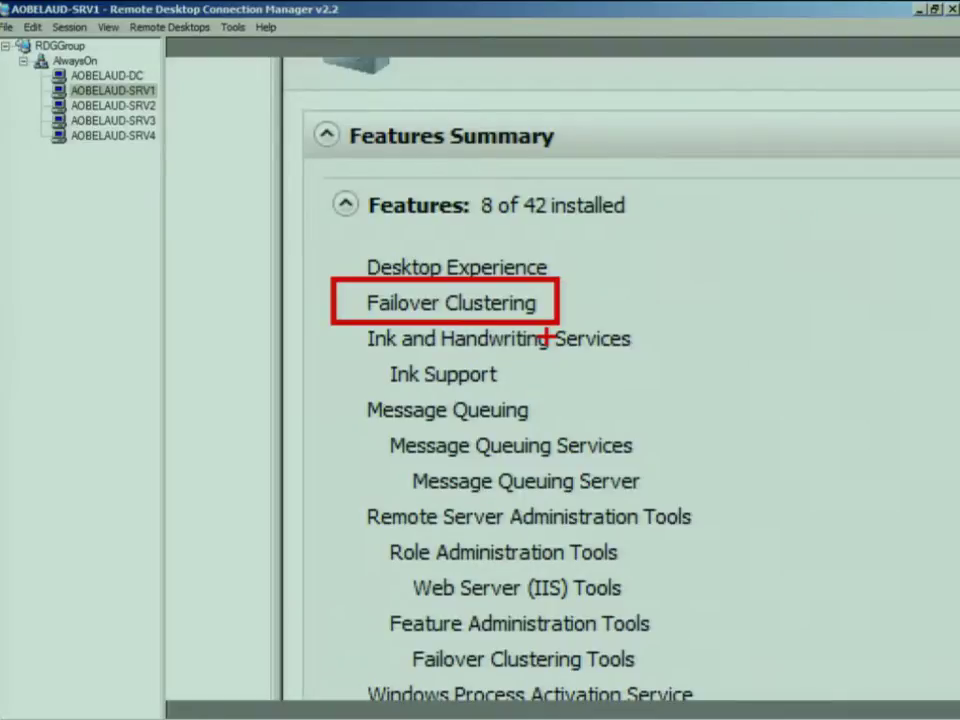
pyautogui.press('Escape')
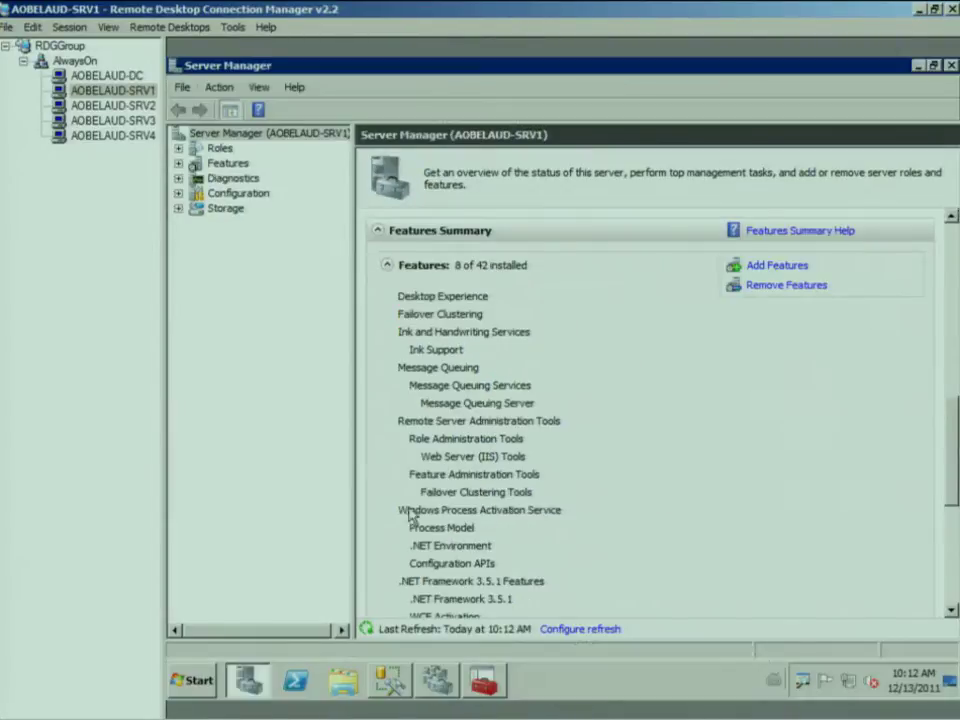
# Step: Start creating a cluster in Failover Cluster Manager and add aobelaud-srv1 as its first server
pyautogui.click(438, 684)
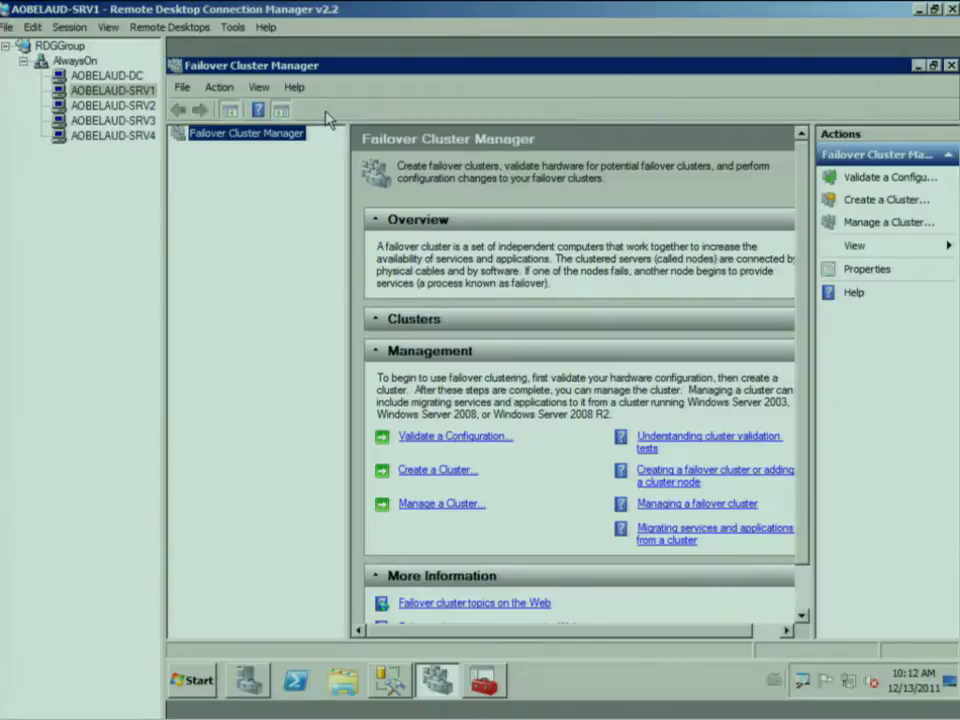
pyautogui.click(433, 482)
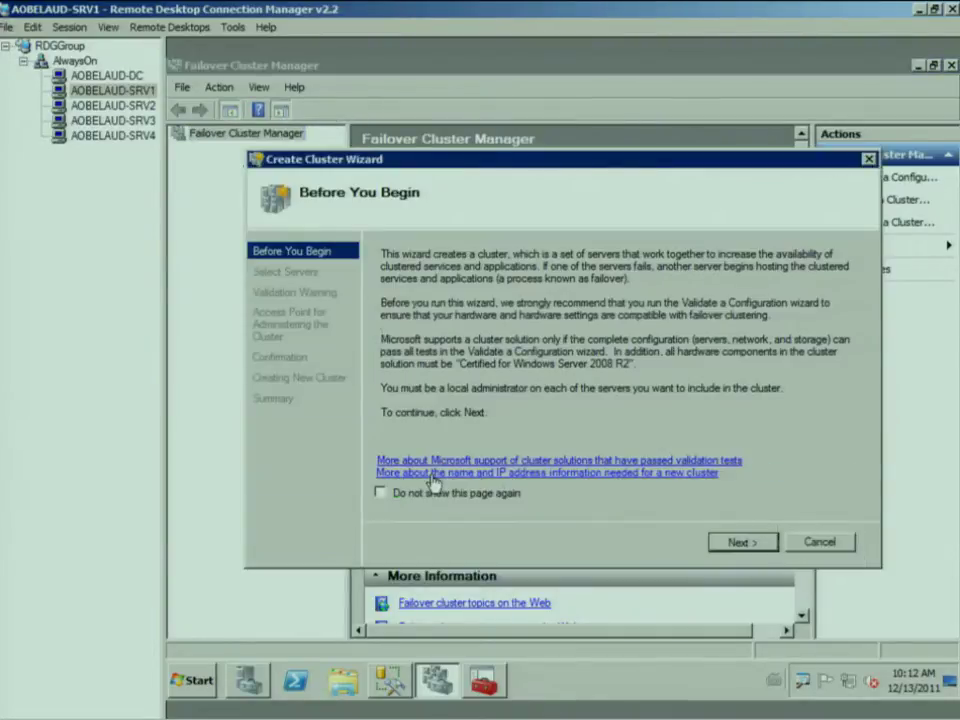
pyautogui.click(735, 543)
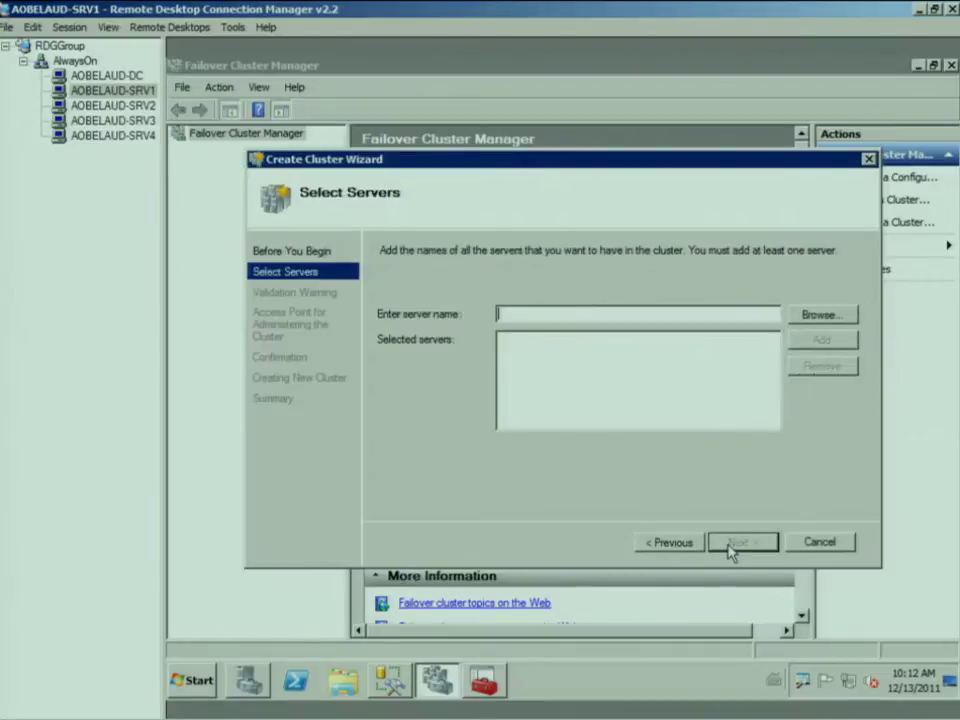
pyautogui.write('aobelaud-srv')
pyautogui.hotkey('ctrl', 'a')
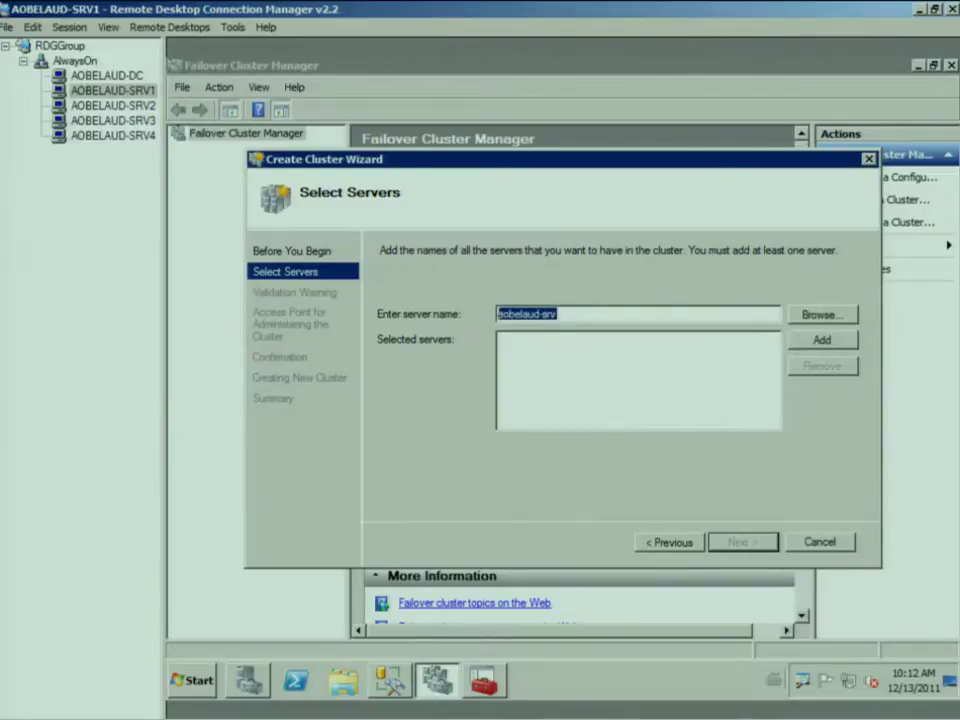
pyautogui.press('End')
pyautogui.write('1')
pyautogui.press('Return')
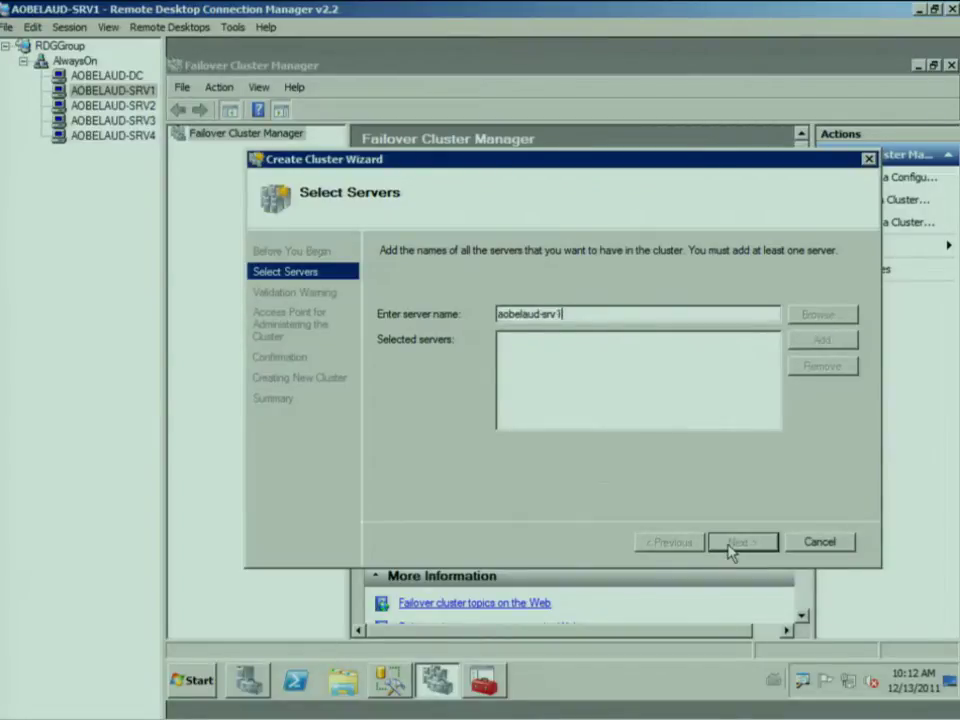
# Step: Add aobelaud-srv2, aobelaud-srv3 and aobelaud-srv4 to the servers selected for the cluster
pyautogui.write('aobelaud-srv2')
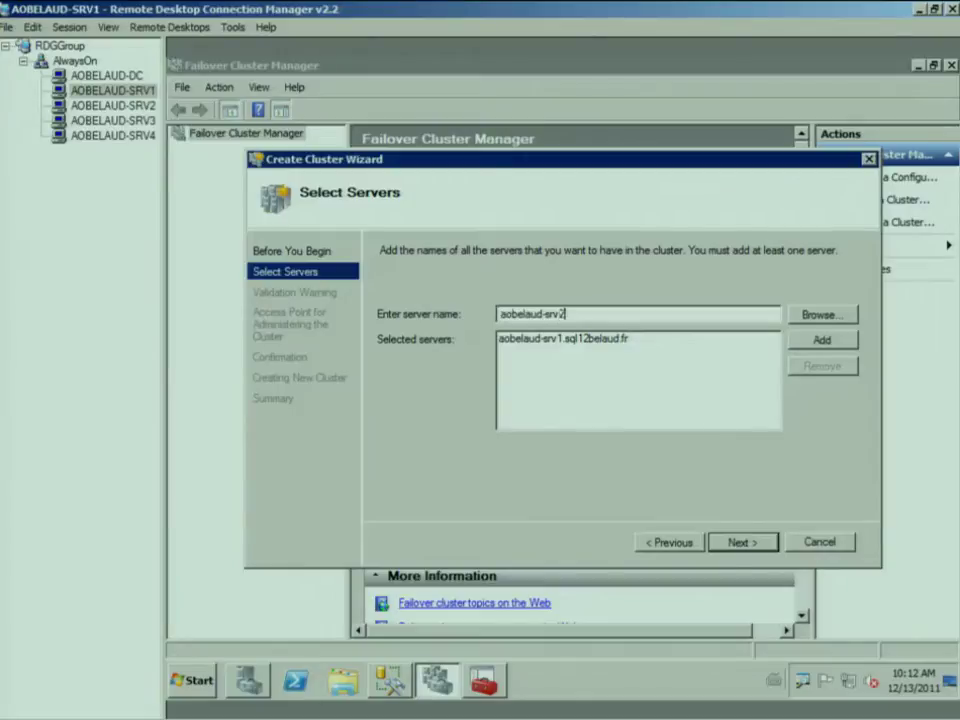
pyautogui.press('Return')
pyautogui.write('aobelaud-srv3')
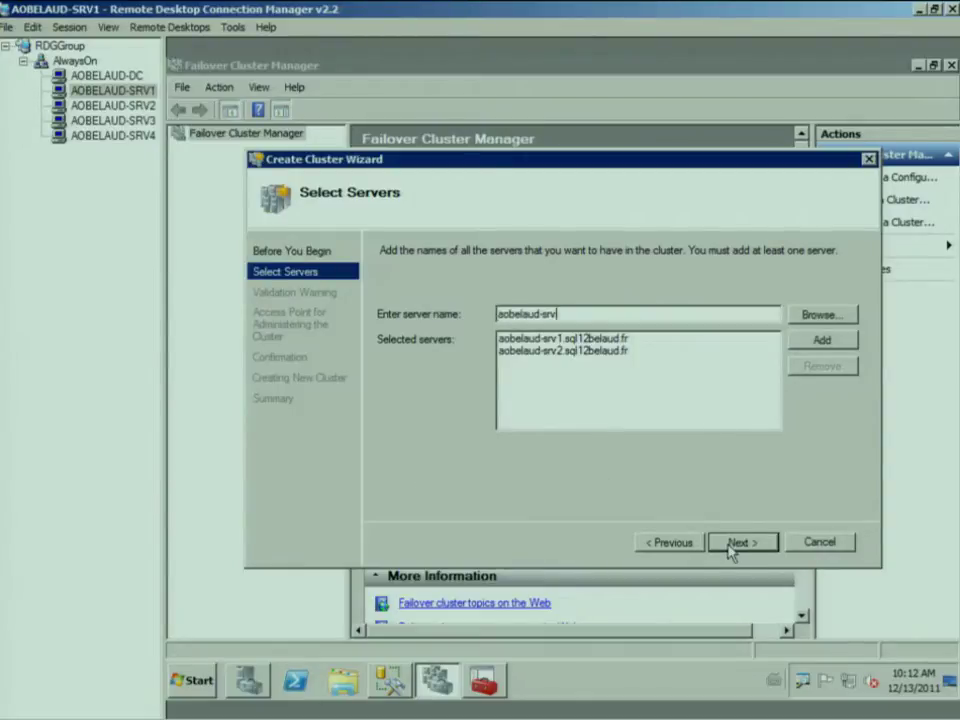
pyautogui.press('Return')
pyautogui.write('aobelaud-srv4')
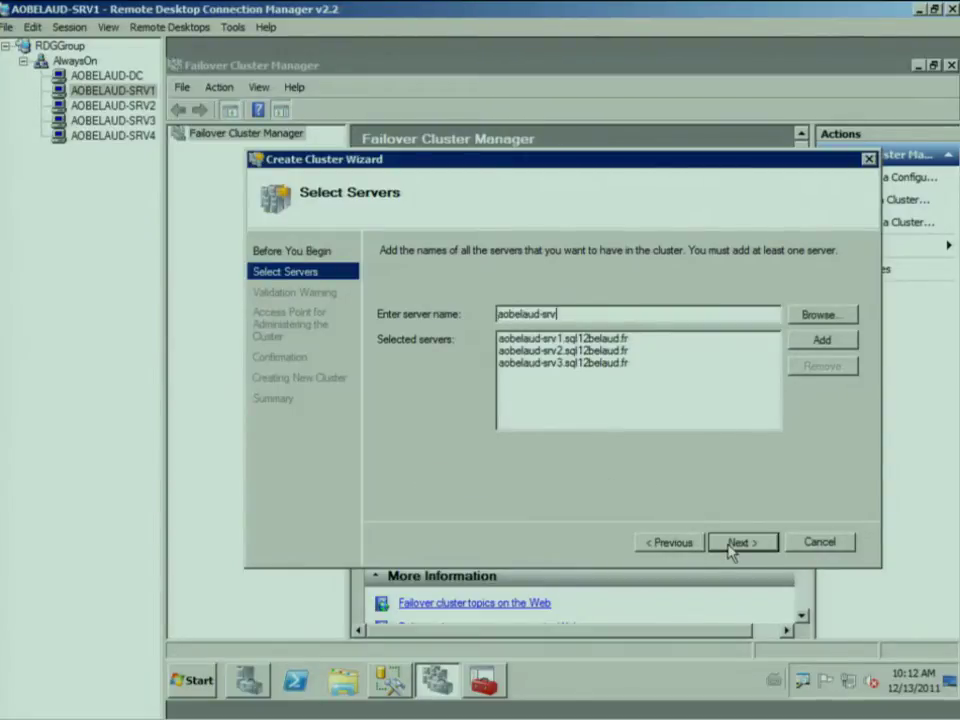
pyautogui.press('Return')
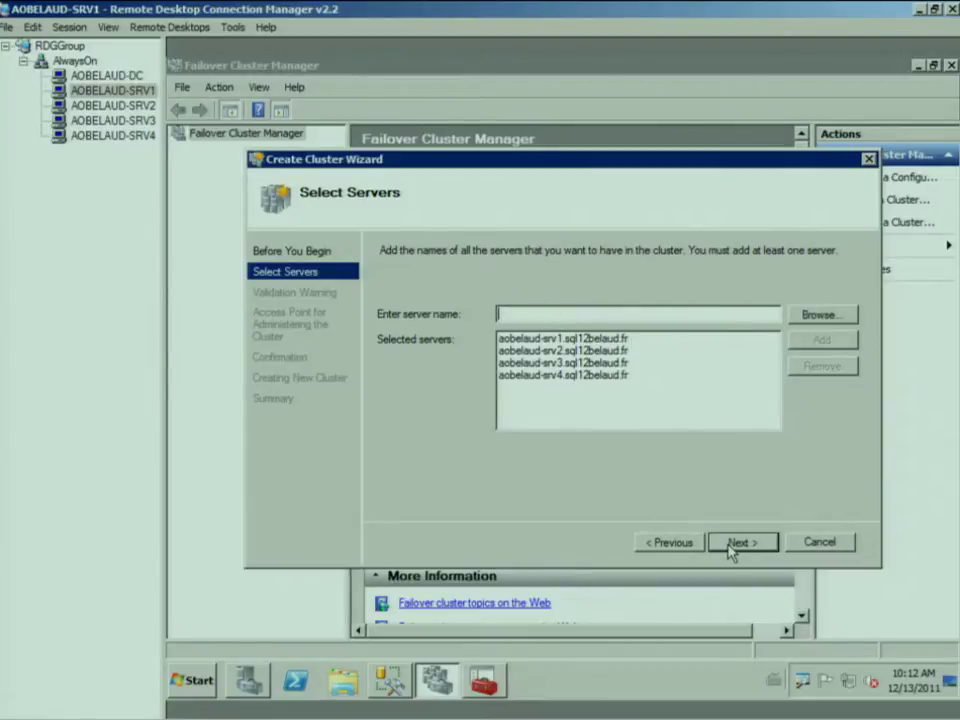
# Step: Accept the server selection and choose to continue creating the cluster without running the validation tests
pyautogui.click(735, 545)
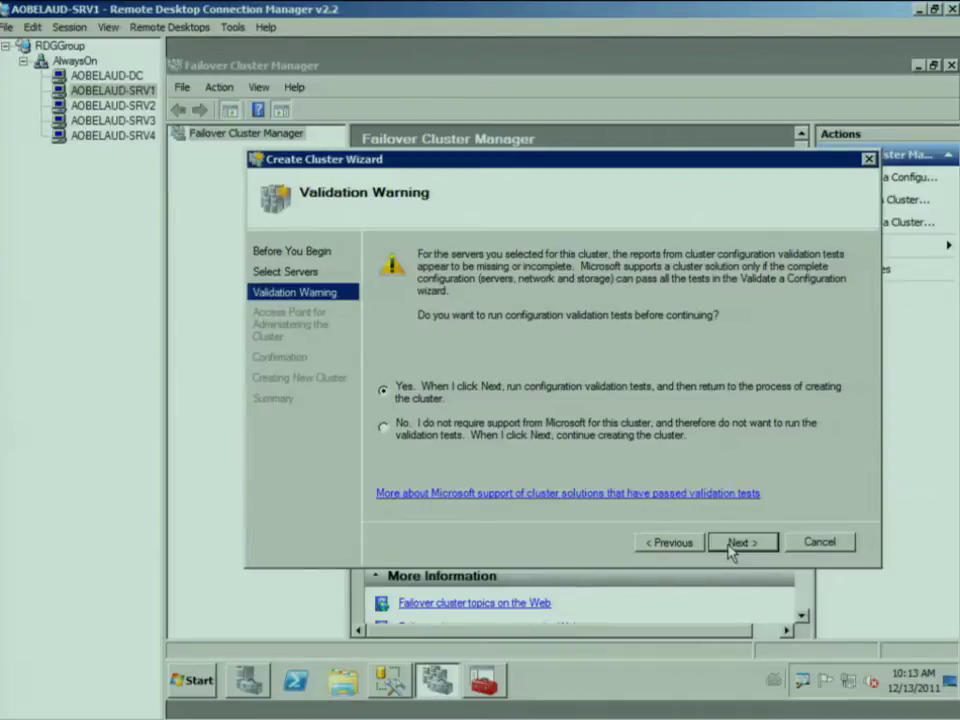
pyautogui.click(545, 433)
pyautogui.click(750, 543)
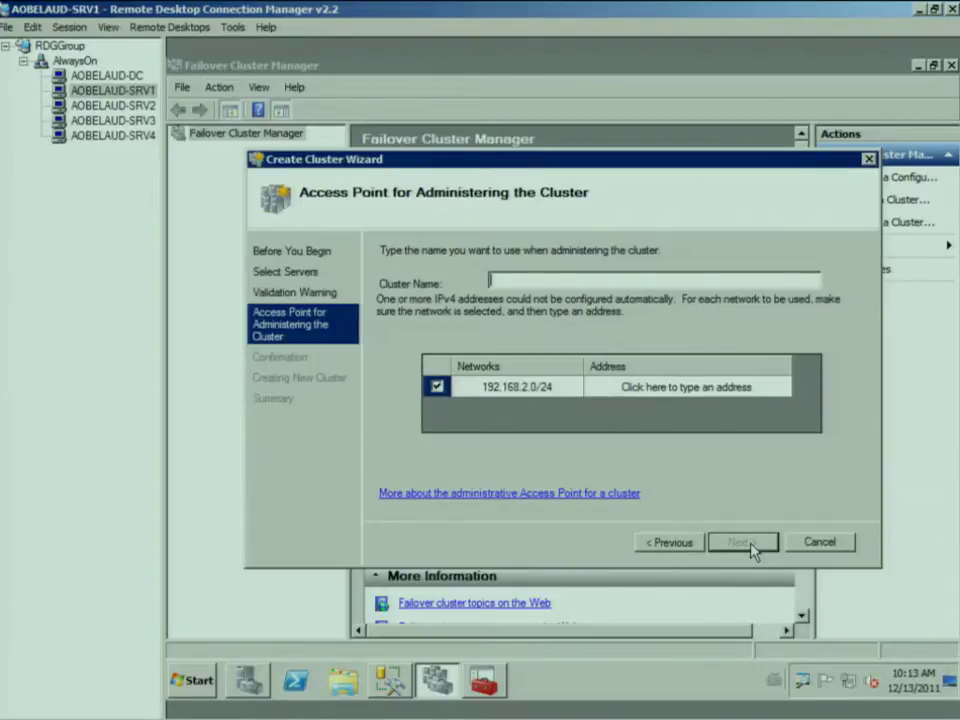
# Step: Name the cluster BelaudCluster and set its address on the 192.168.2.0/24 network to 192.168.2.10
pyautogui.write('BelaudCluster')
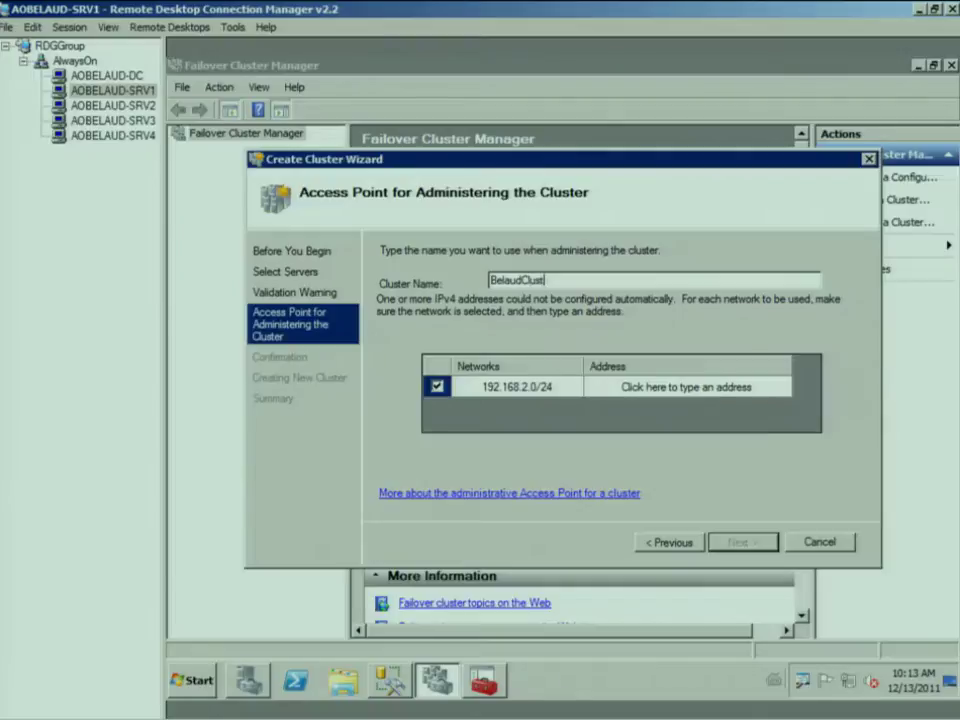
pyautogui.click(728, 387)
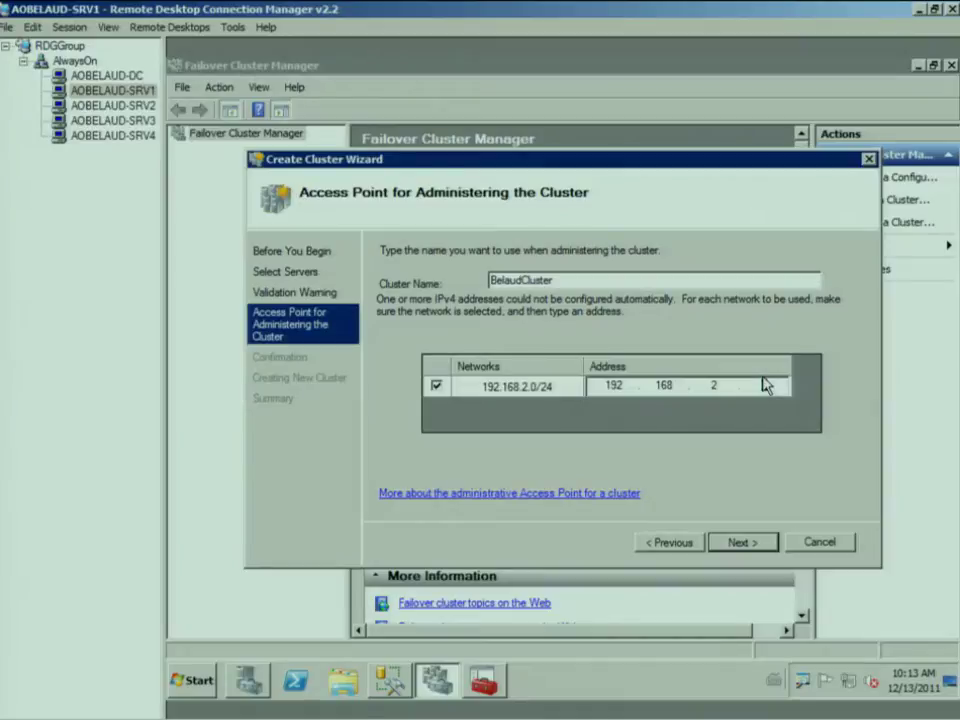
pyautogui.write('1')
pyautogui.write('0')
pyautogui.click(752, 548)
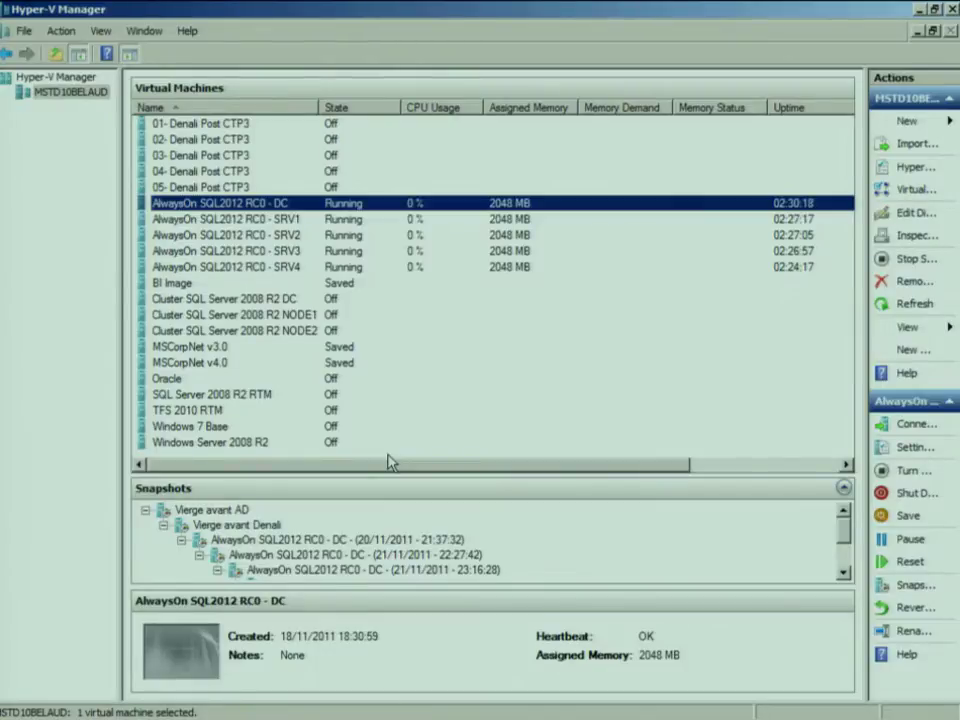
# Step: Switch back from Hyper-V Manager to Remote Desktop Connection Manager and confirm the creation of the cluster
pyautogui.moveTo(230, 713)
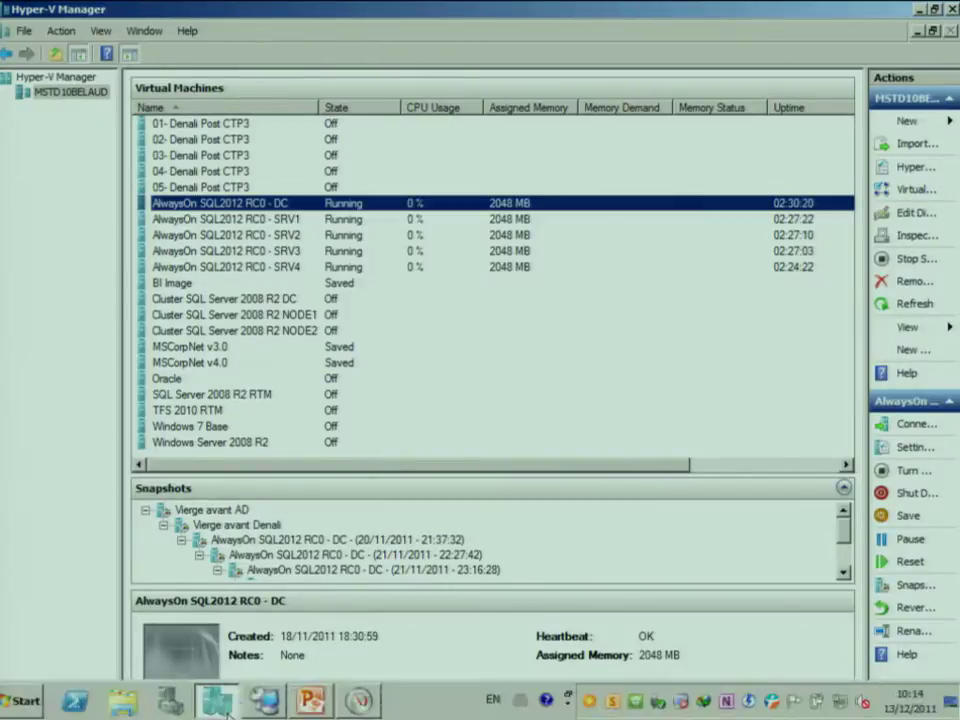
pyautogui.click(265, 700)
pyautogui.click(742, 541)
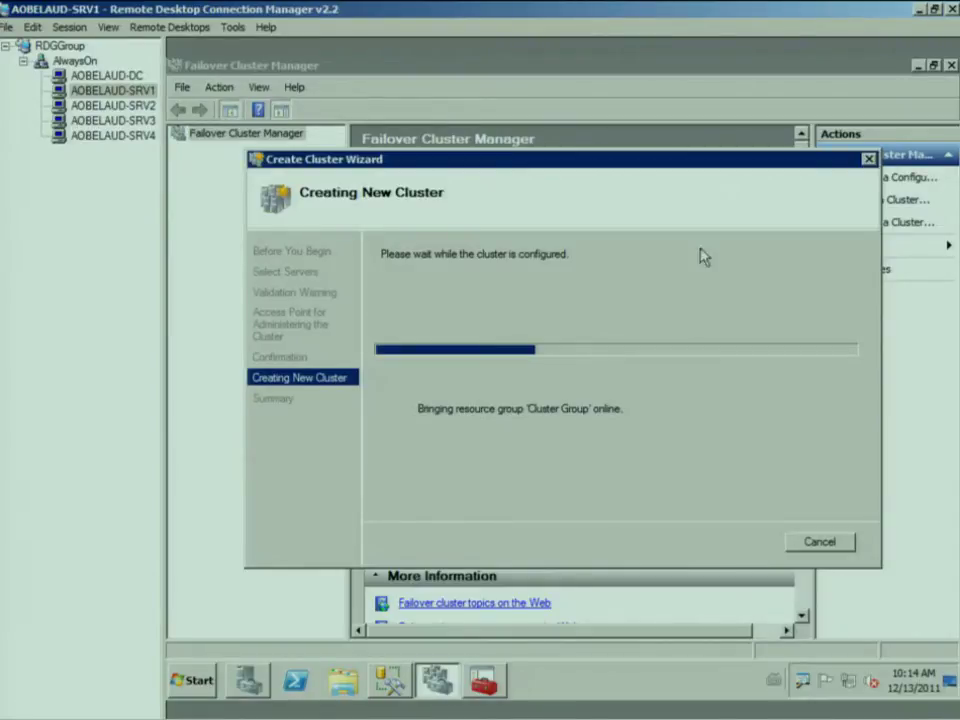
# Step: Check the host's disk activity in Resource Monitor and its CPU and memory load in Task Manager during the cluster creation
pyautogui.moveTo(232, 710)
pyautogui.click(358, 702)
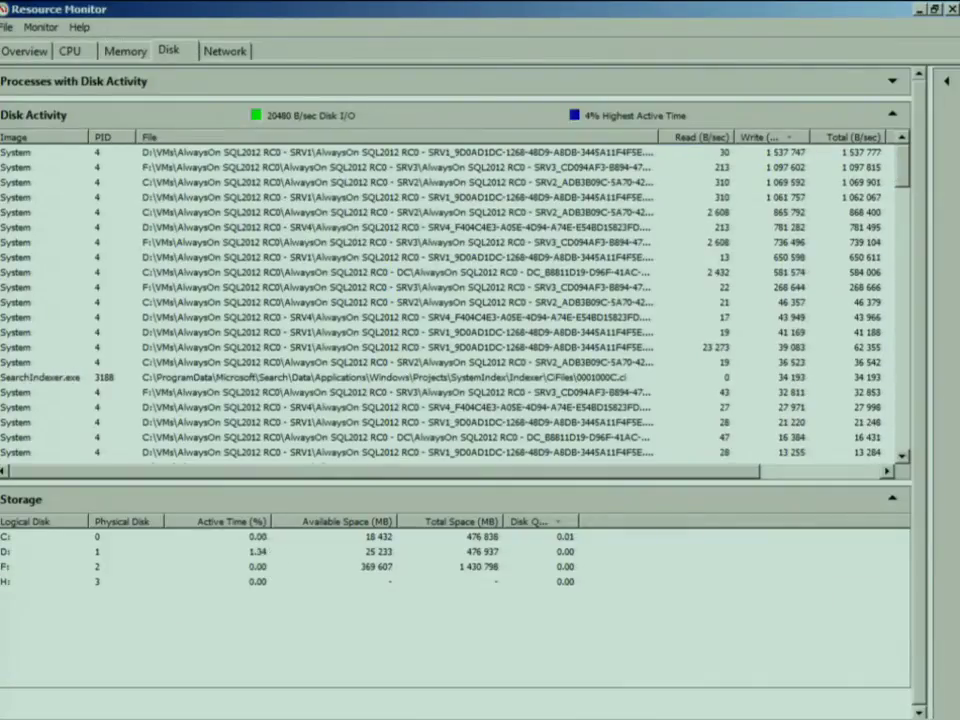
pyautogui.click(919, 10)
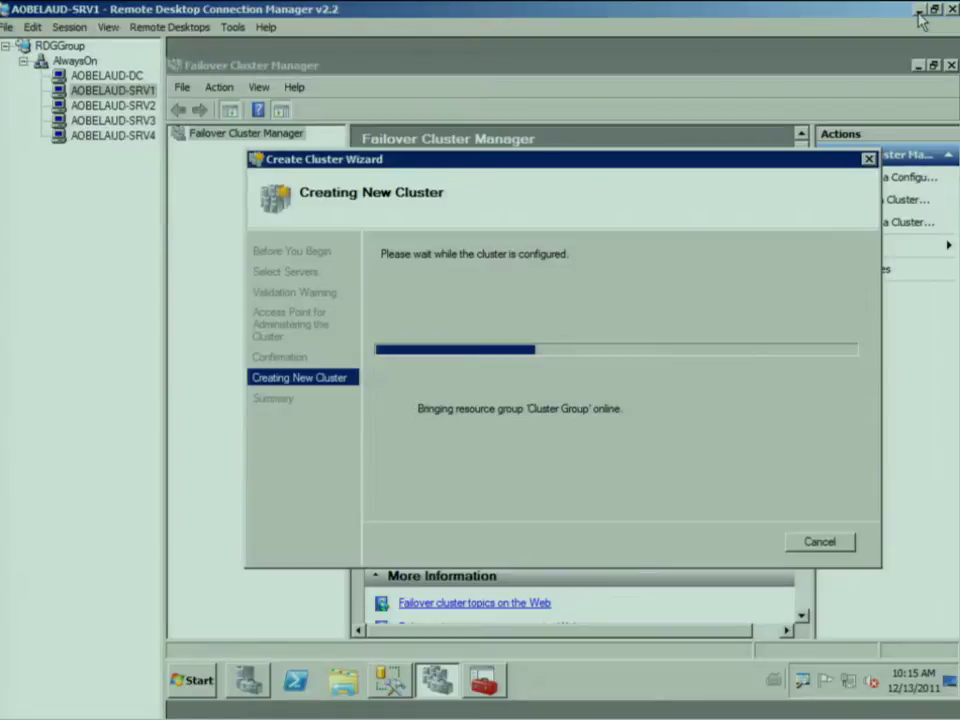
pyautogui.moveTo(480, 717)
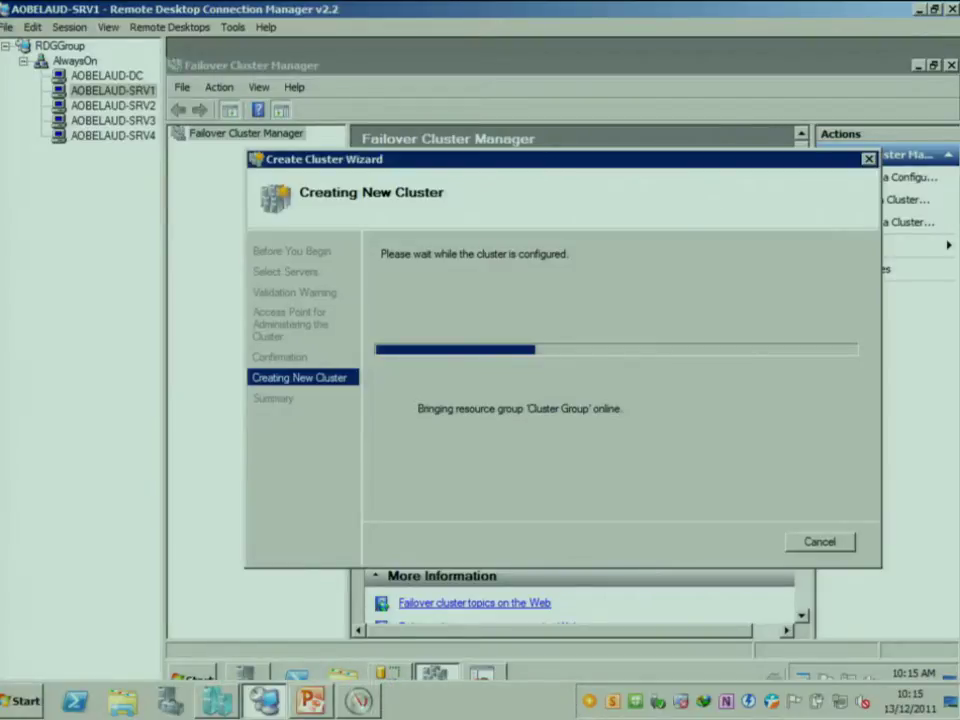
pyautogui.rightClick(446, 706)
pyautogui.click(472, 648)
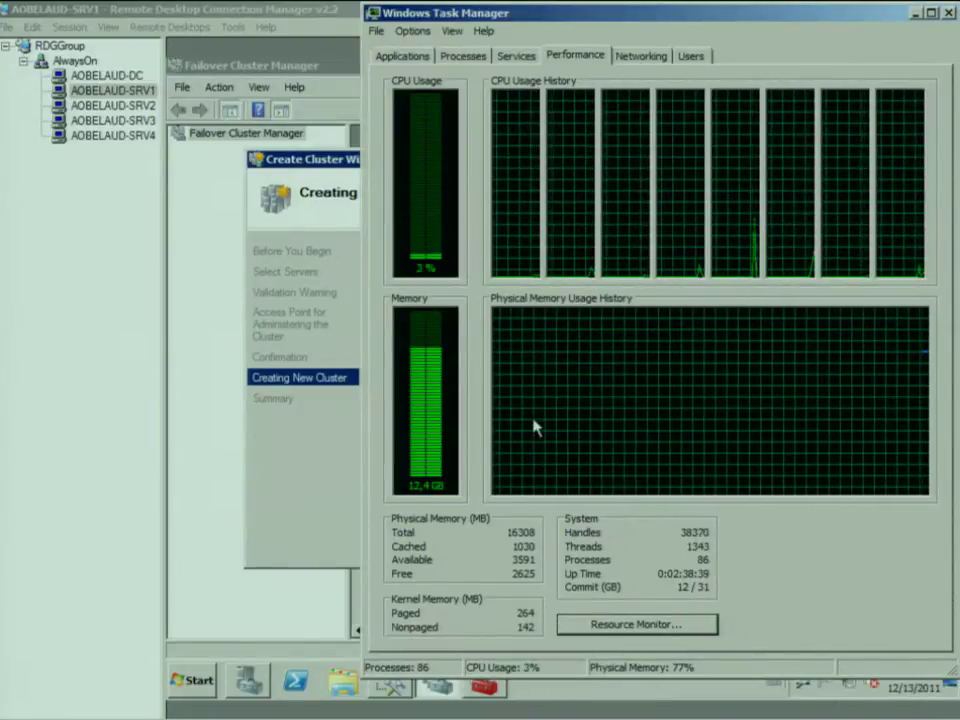
pyautogui.click(918, 14)
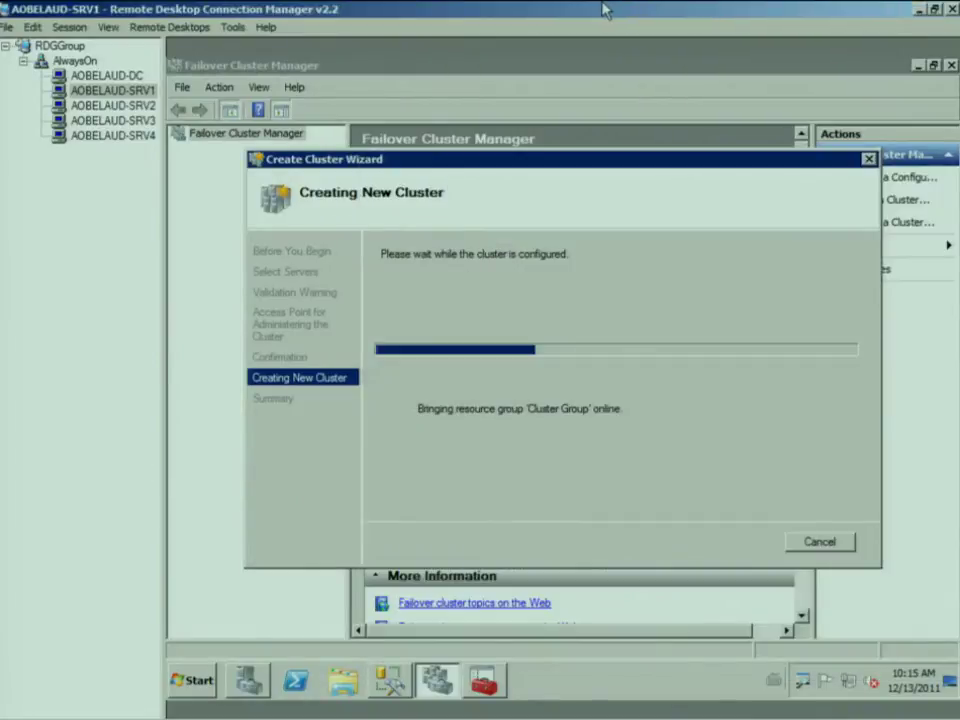
# Step: Check the state of the AlwaysOn virtual machines in Hyper-V Manager, then return to the remote desktop session
pyautogui.moveTo(480, 715)
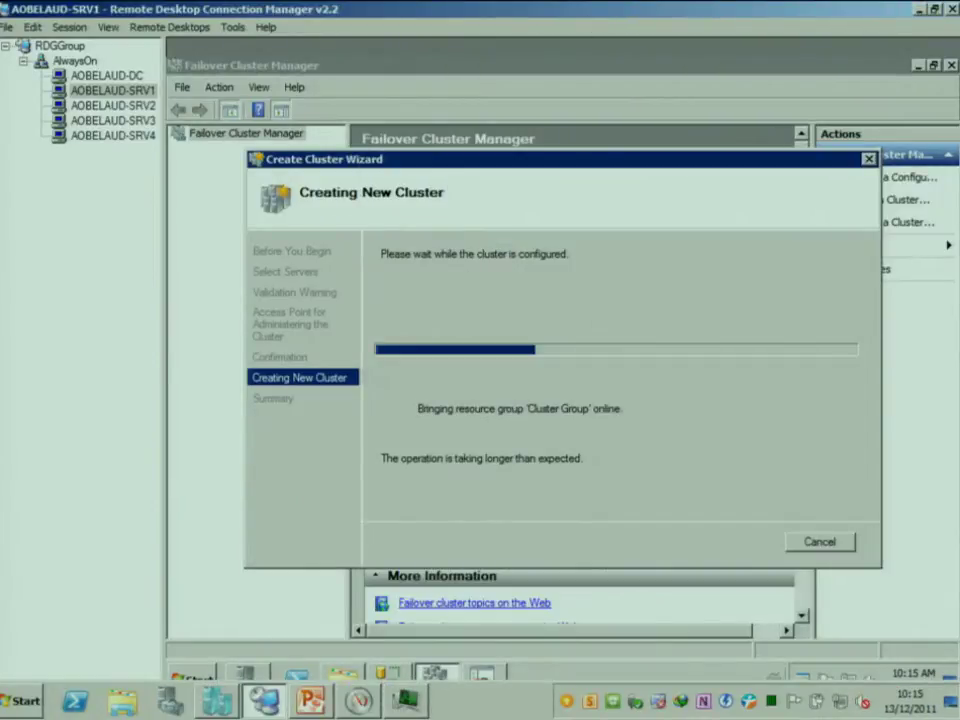
pyautogui.click(215, 700)
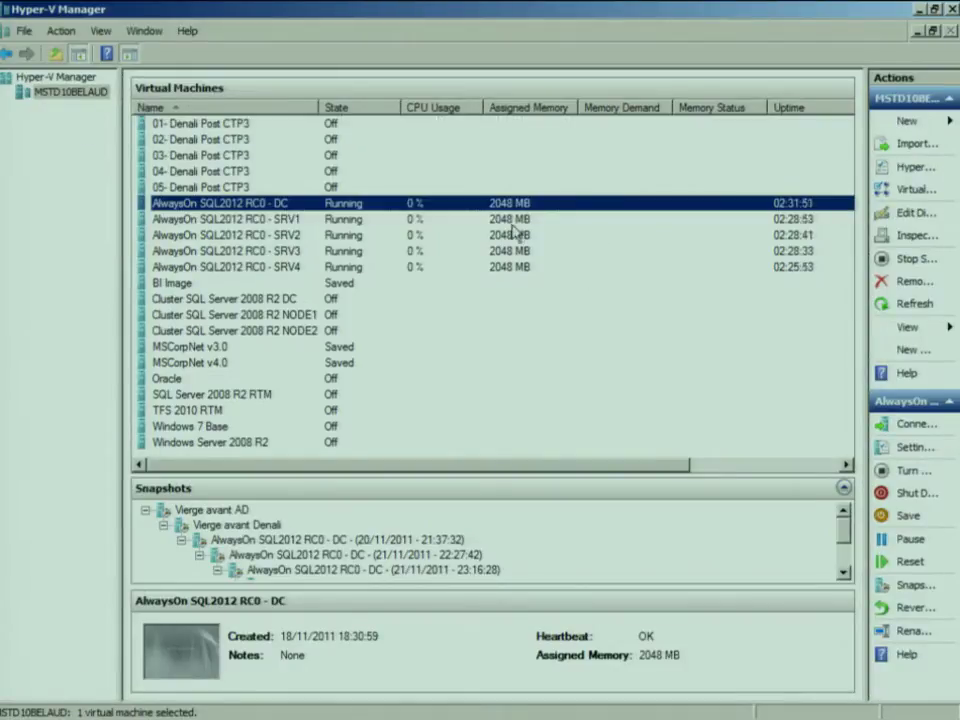
pyautogui.hotkey('alt', 'Tab')
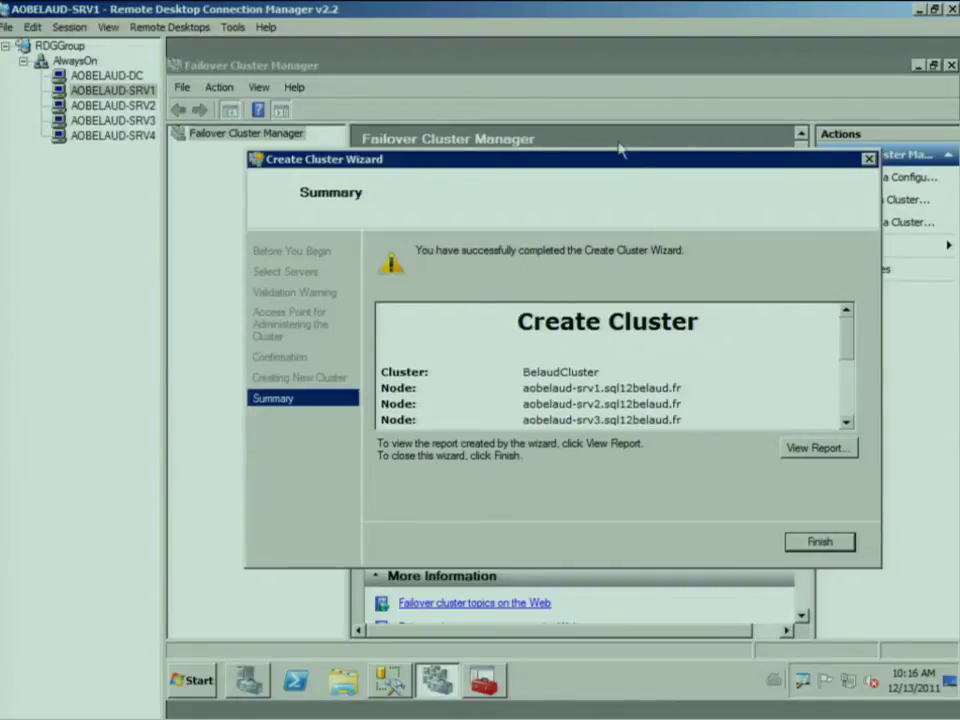
# Step: Finish the Create Cluster wizard and display the nodes of BelaudCluster.sql12belaud.fr
pyautogui.click(822, 543)
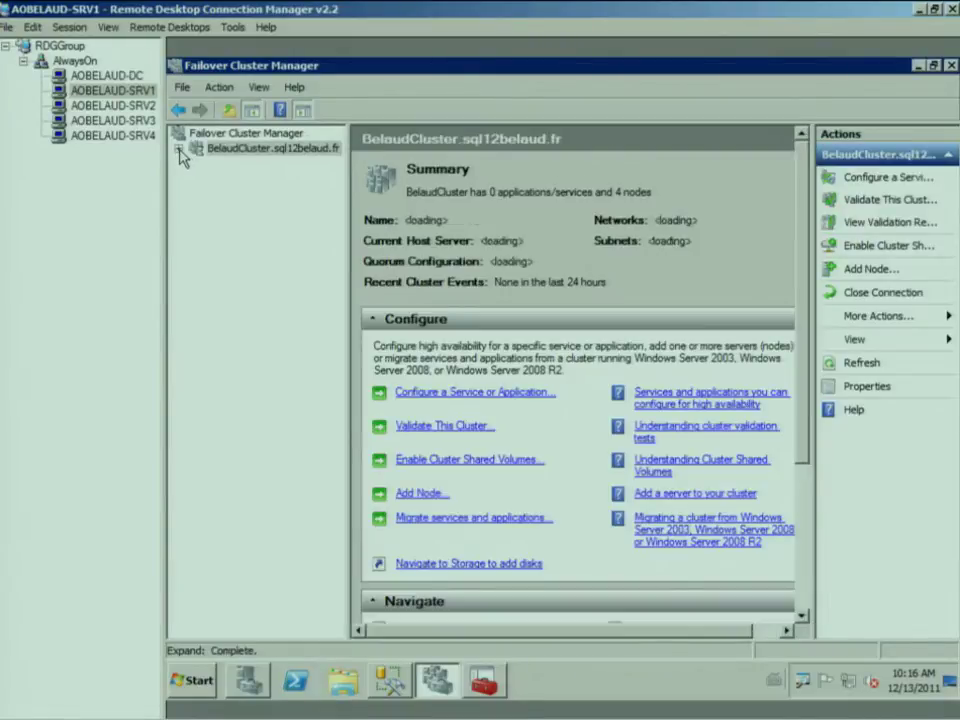
pyautogui.click(178, 149)
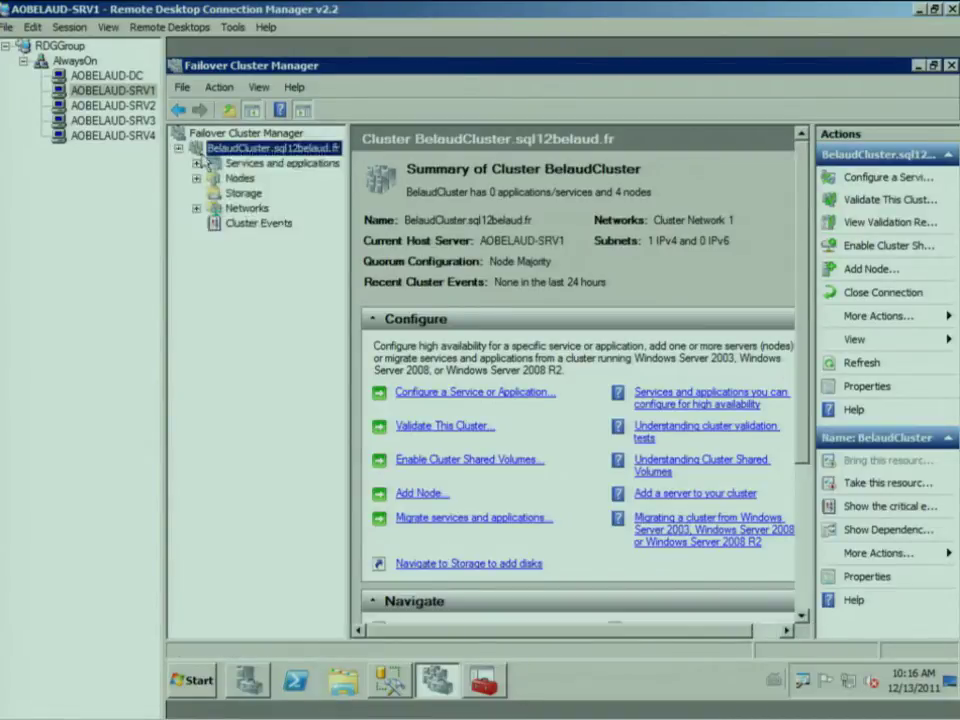
pyautogui.click(236, 178)
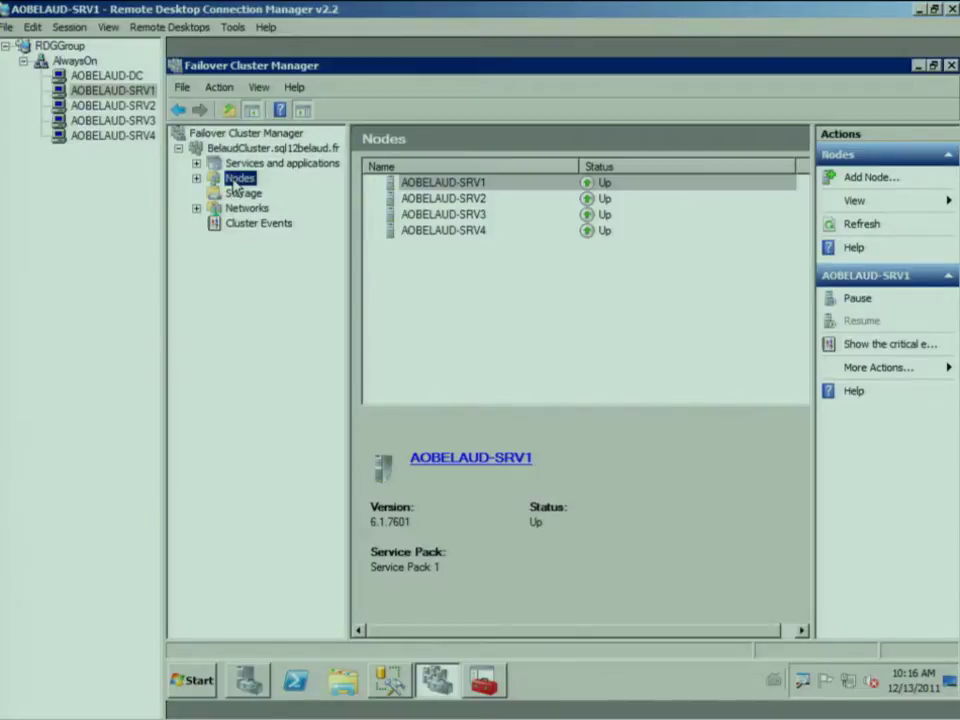
# Step: Switch to SQL Server Configuration Manager and view the properties of the SQL Server (SQL2012) service
pyautogui.click(484, 680)
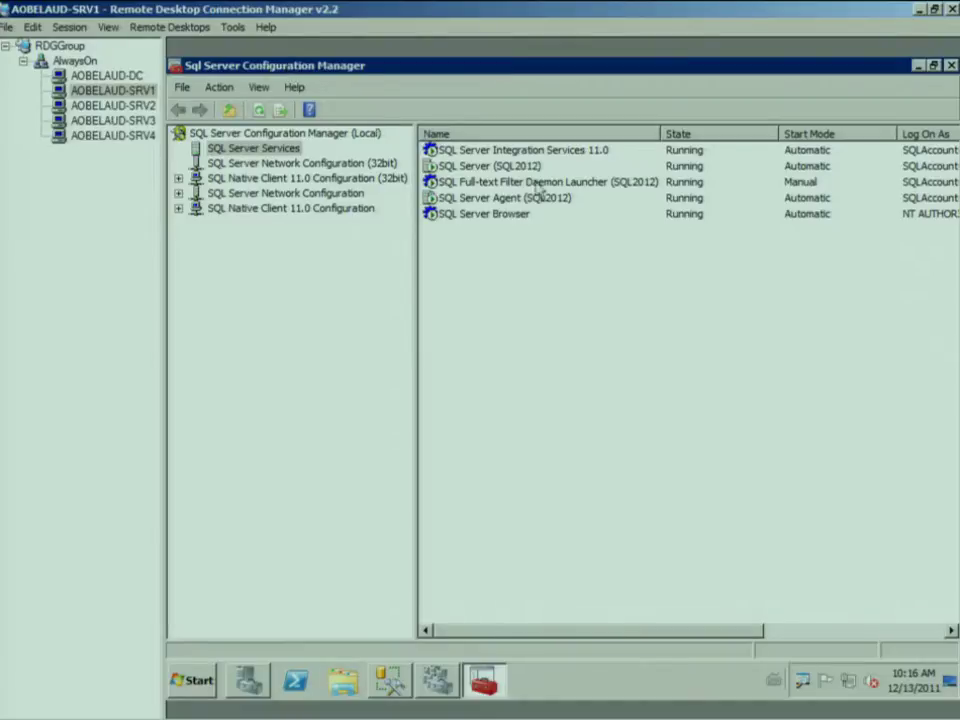
pyautogui.click(490, 152)
pyautogui.click(495, 166)
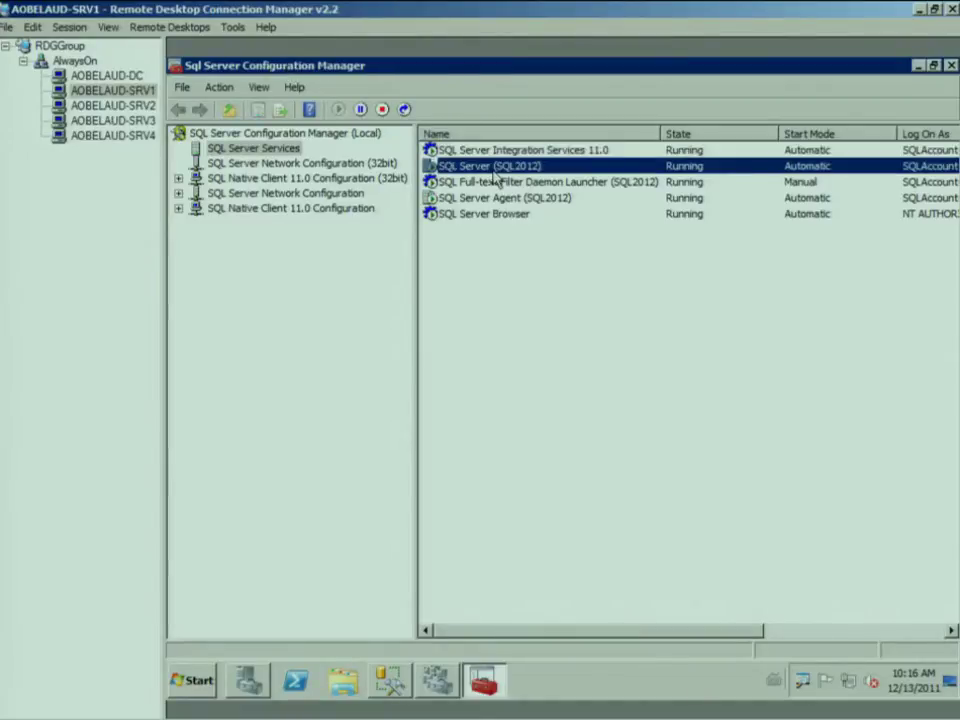
pyautogui.rightClick(493, 176)
pyautogui.click(531, 268)
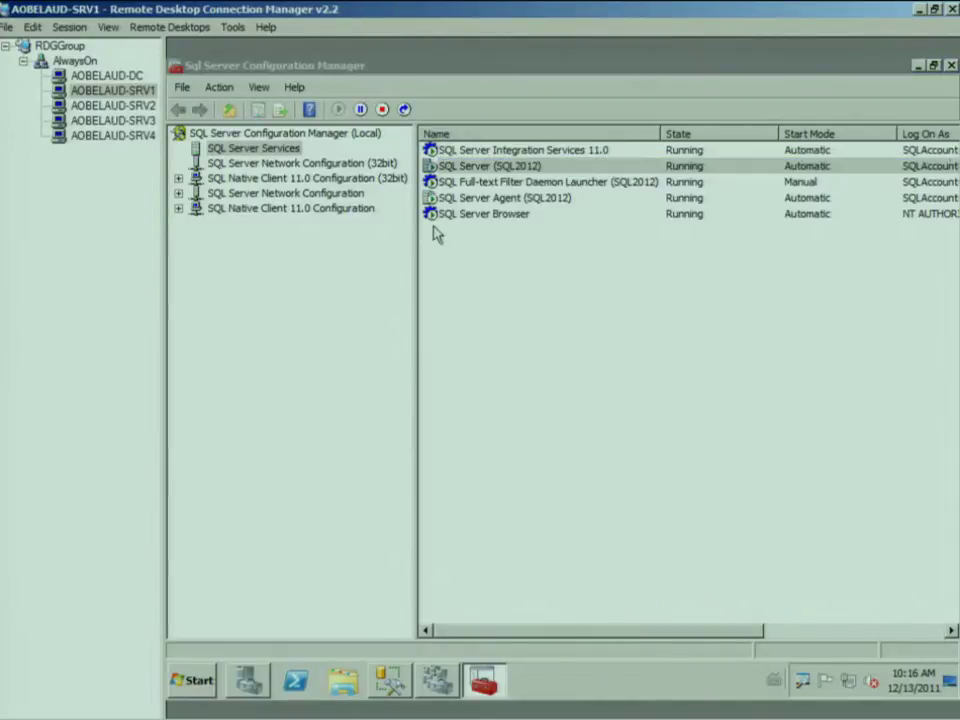
pyautogui.click(446, 167)
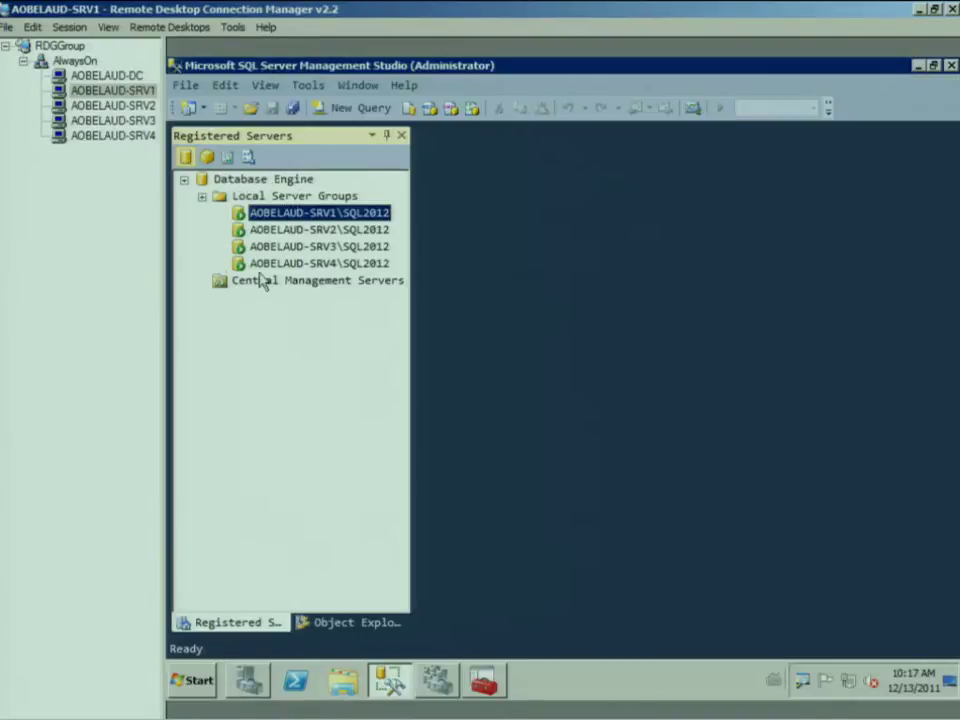
# Step: Connect Object Explorer to the registered server AOBELAUD-SRV1\SQL2012 in Management Studio and start PowerShell from that instance
pyautogui.click(328, 624)
pyautogui.click(252, 624)
pyautogui.rightClick(306, 212)
pyautogui.click(332, 241)
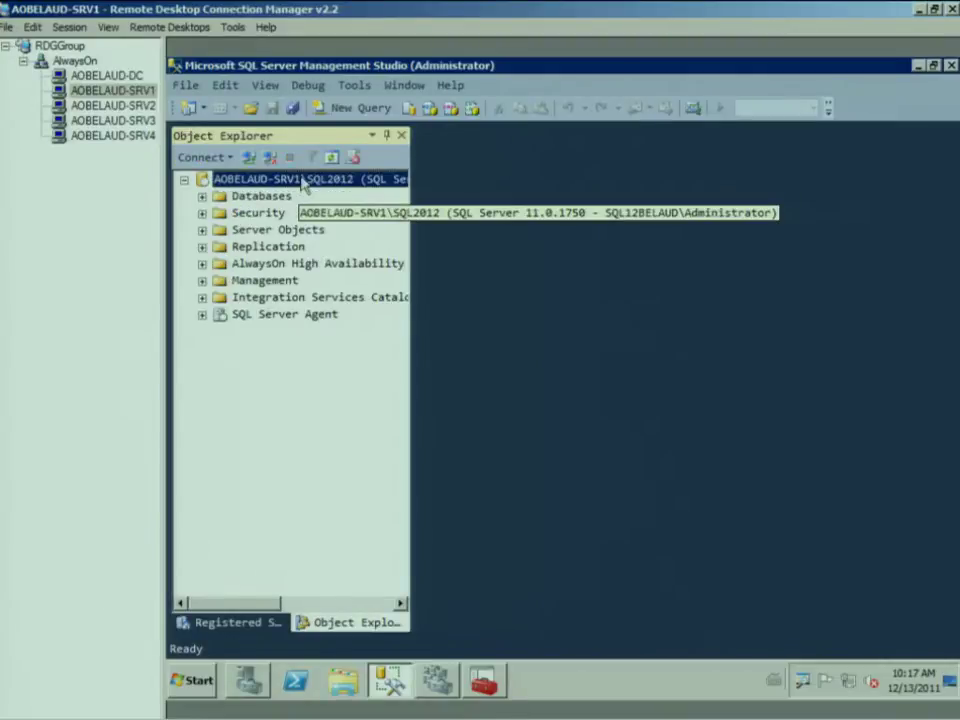
pyautogui.rightClick(300, 179)
pyautogui.click(405, 512)
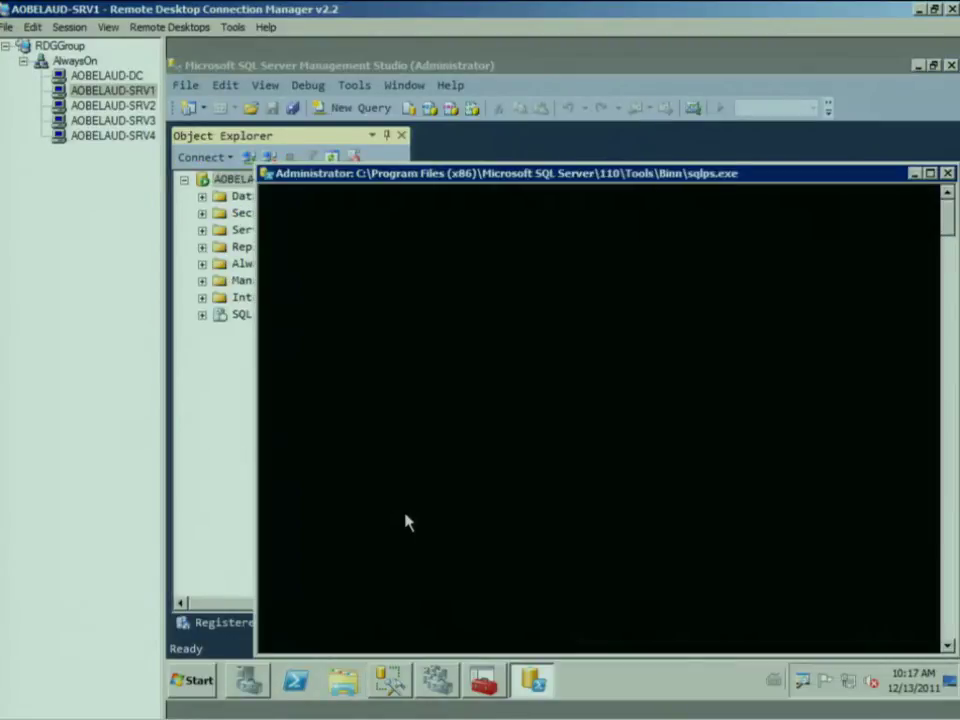
pyautogui.moveTo(595, 180); pyautogui.dragTo(583, 150)
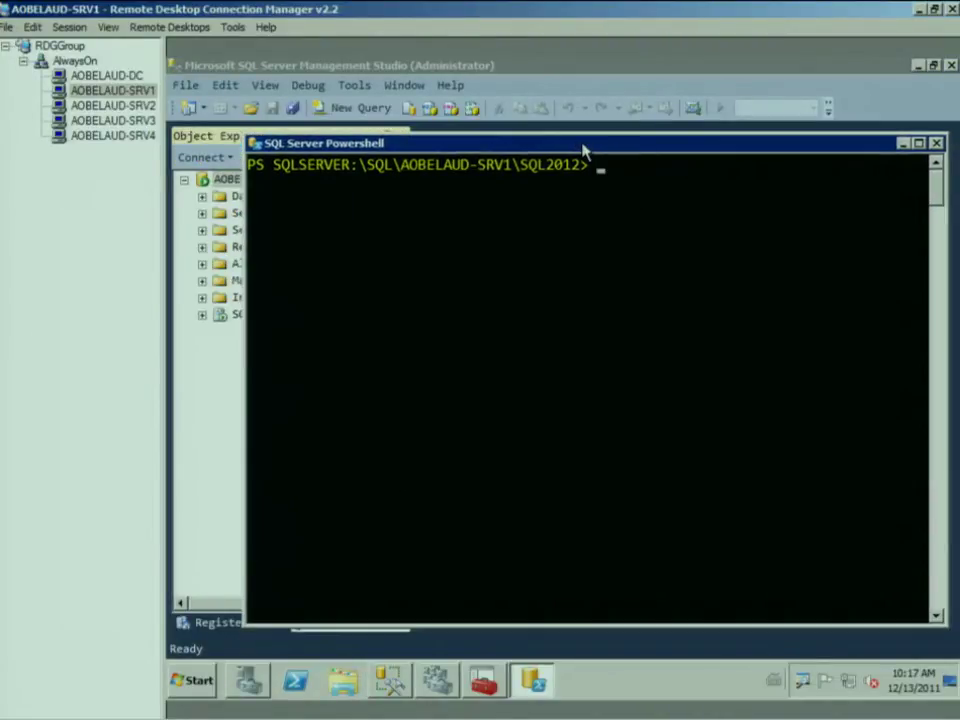
# Step: Change the PowerShell working directory to C:\AlwaysOnDemo
pyautogui.write('c:')
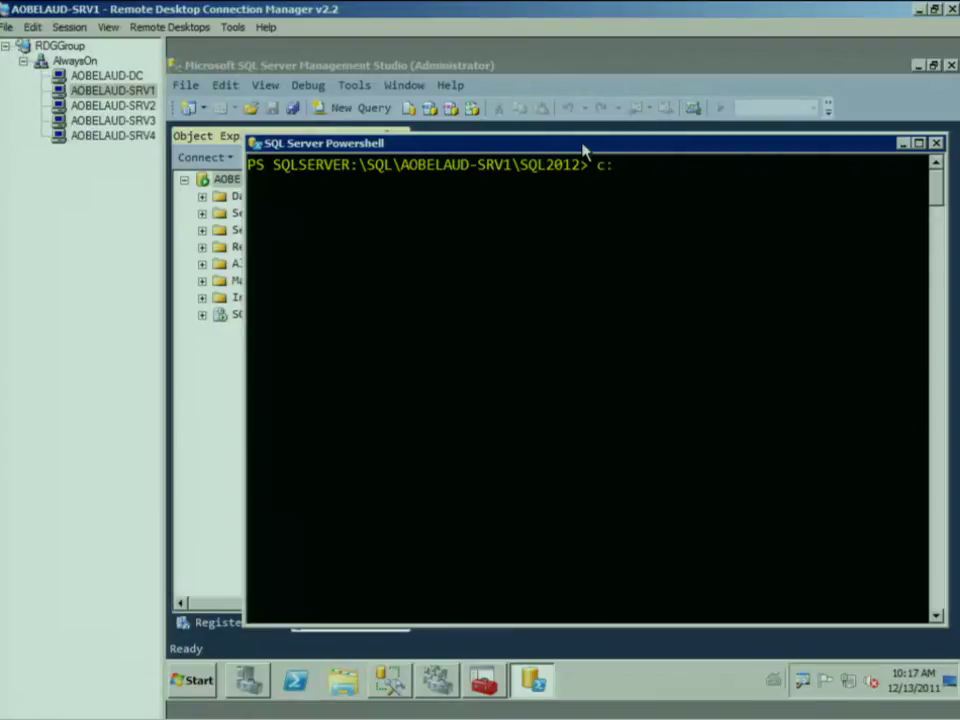
pyautogui.press('Return')
pyautogui.write('cd \\')
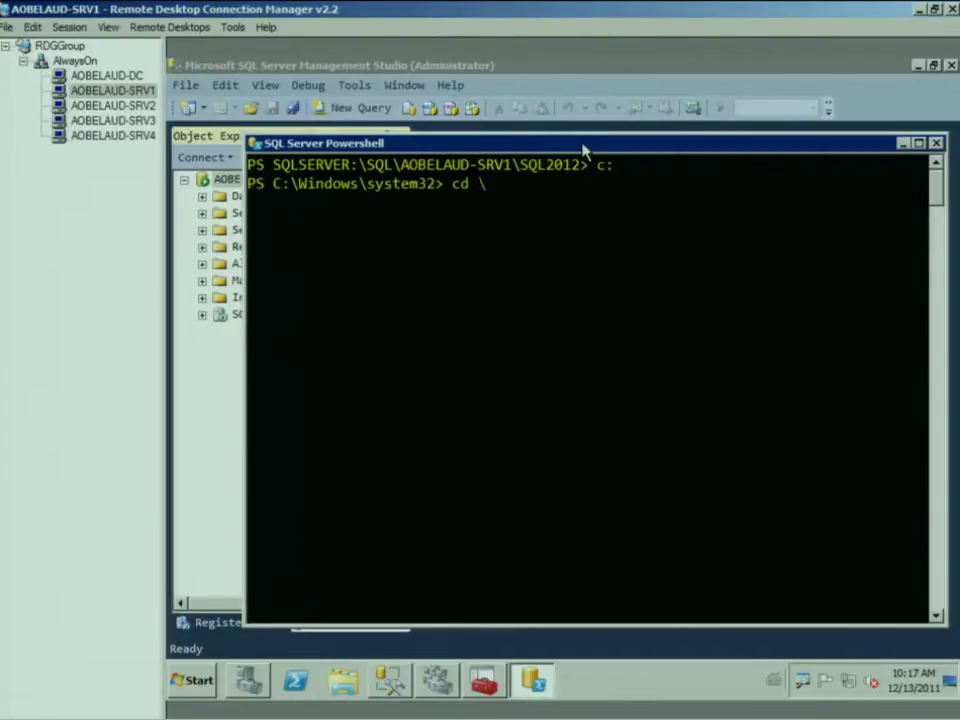
pyautogui.write('al')
pyautogui.press('Tab')
pyautogui.press('Return')
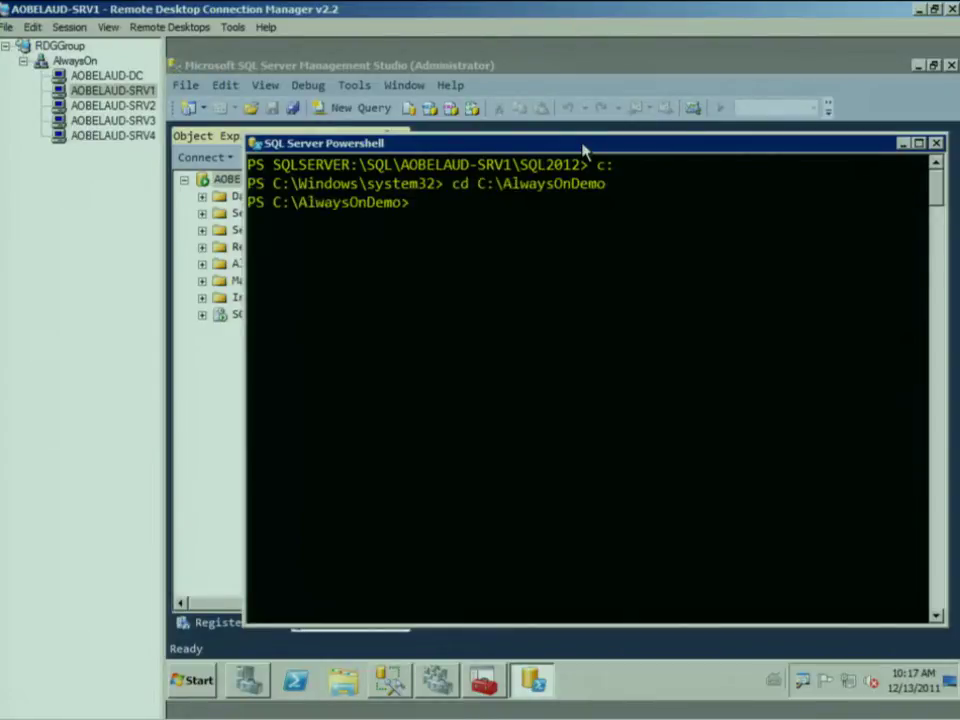
# Step: Review the EnableSqlAlwaysOn.PS1 script in Notepad, then close it
pyautogui.write('notepad .\\en')
pyautogui.press('Tab')
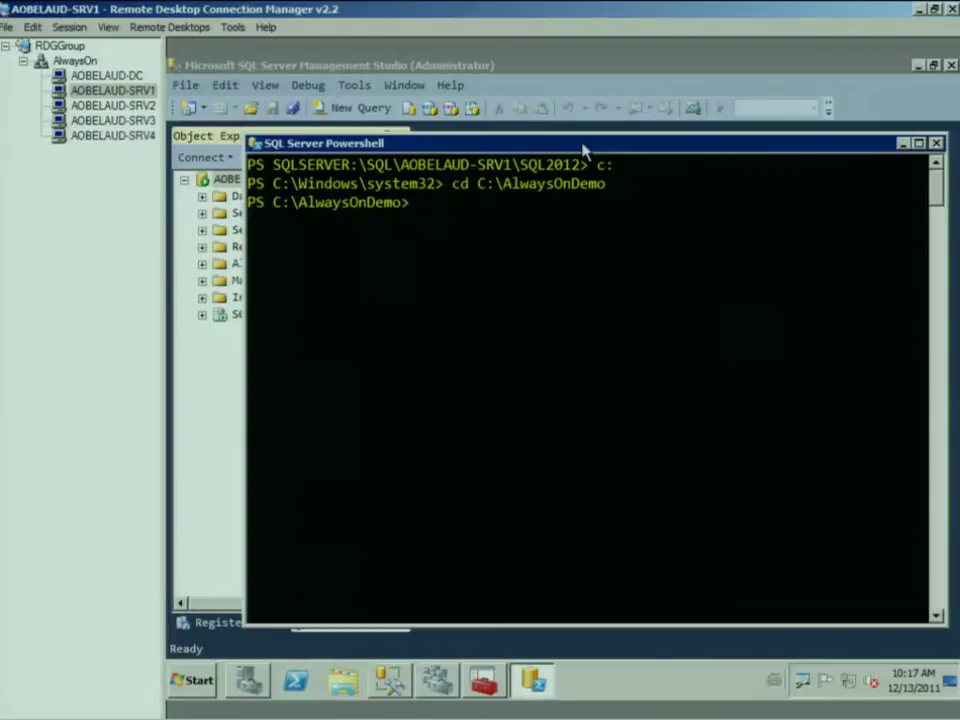
pyautogui.press('Return')
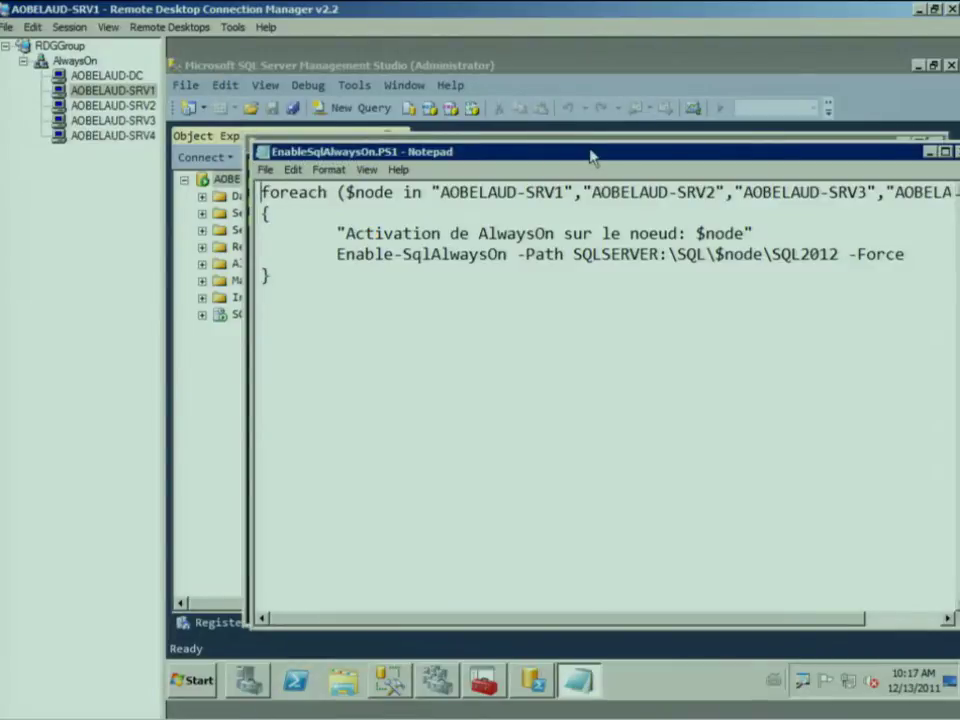
pyautogui.doubleClick(593, 154)
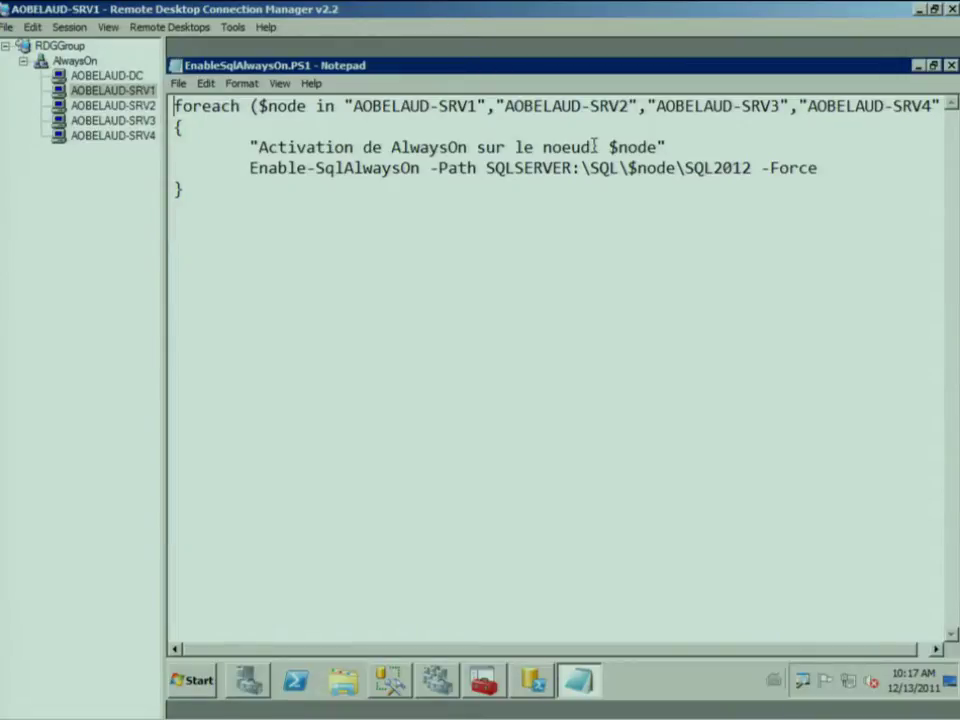
pyautogui.click(950, 65)
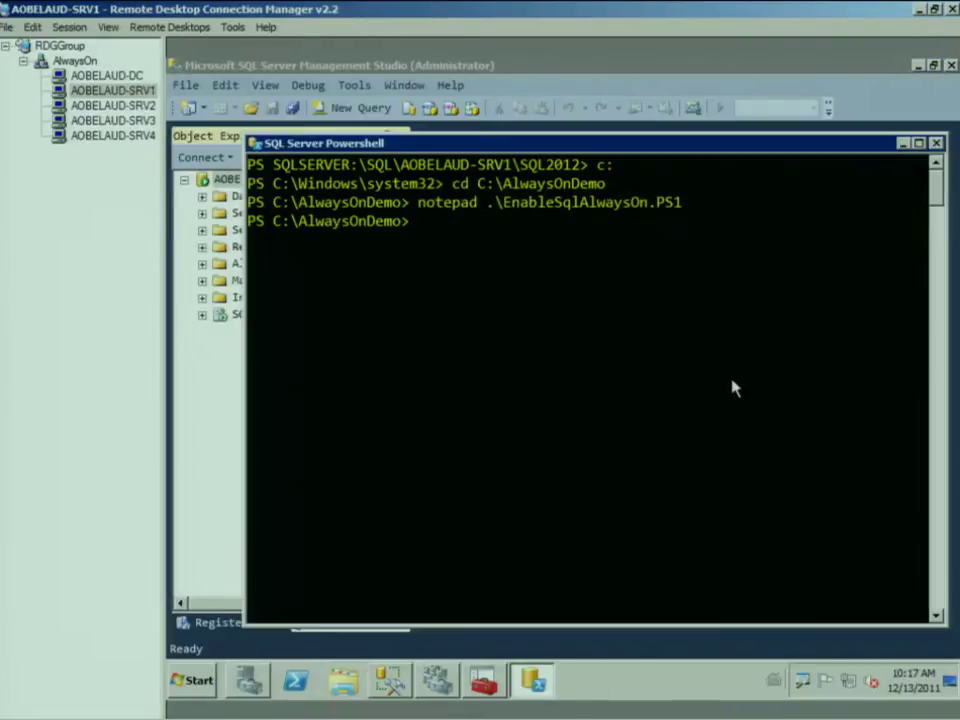
# Step: Run .\EnableSqlAlwaysOn.PS1 to enable AlwaysOn on the four nodes, and exit the PowerShell session when it completes
pyautogui.write('.\\EnableSqlAlwaysOn.PS1')
pyautogui.press('Return')
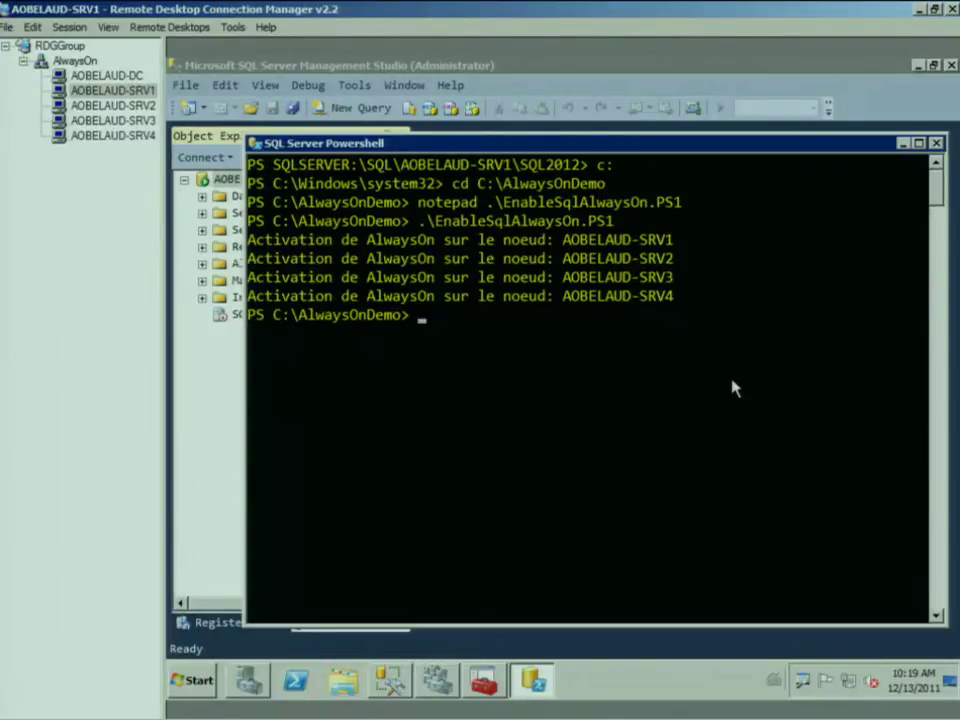
pyautogui.write('exit')
pyautogui.press('BackSpace')
pyautogui.press('BackSpace')
pyautogui.press('BackSpace')
pyautogui.press('BackSpace')
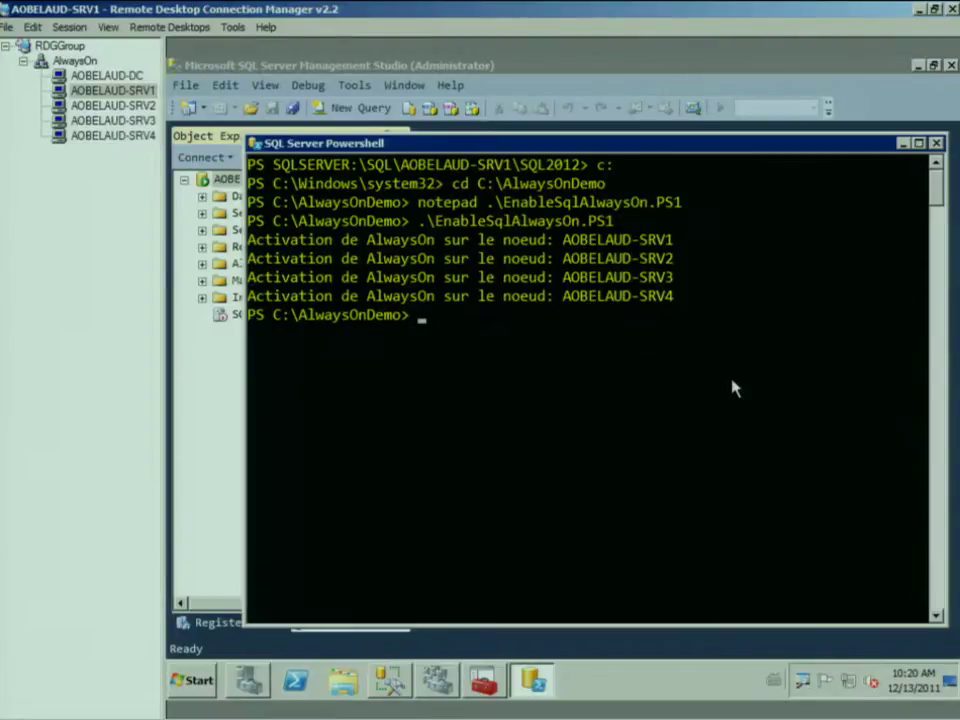
pyautogui.write('exit')
pyautogui.press('Return')
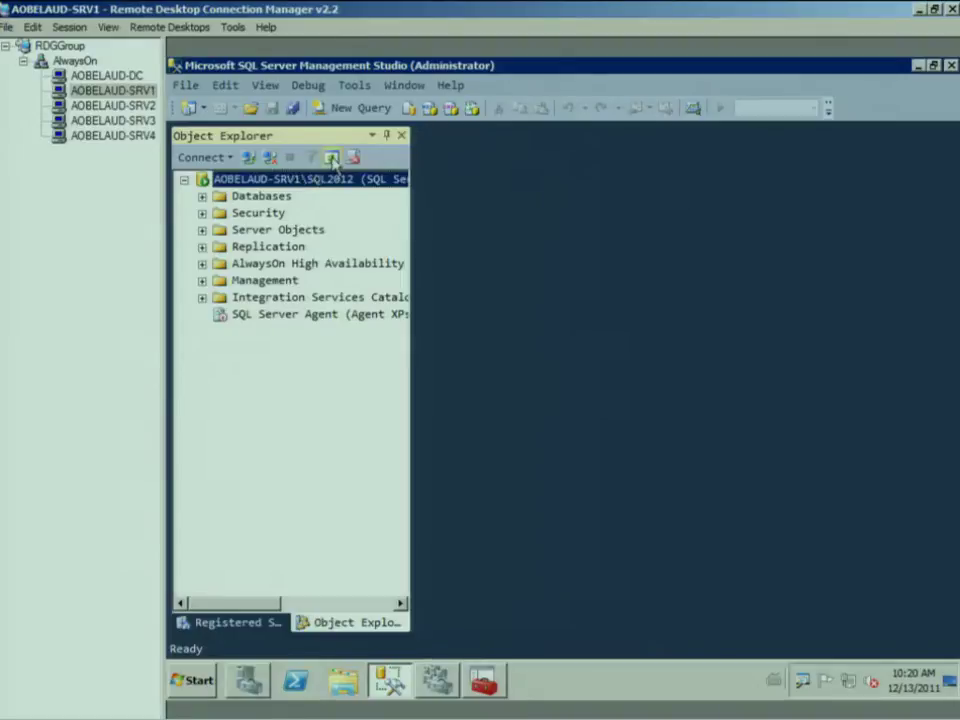
# Step: Refresh and widen Object Explorer, and expand the Databases and AlwaysOn High Availability folders of AOBELAUD-SRV1\SQL2012
pyautogui.click(330, 164)
pyautogui.moveTo(411, 268); pyautogui.dragTo(456, 276)
pyautogui.click(203, 197)
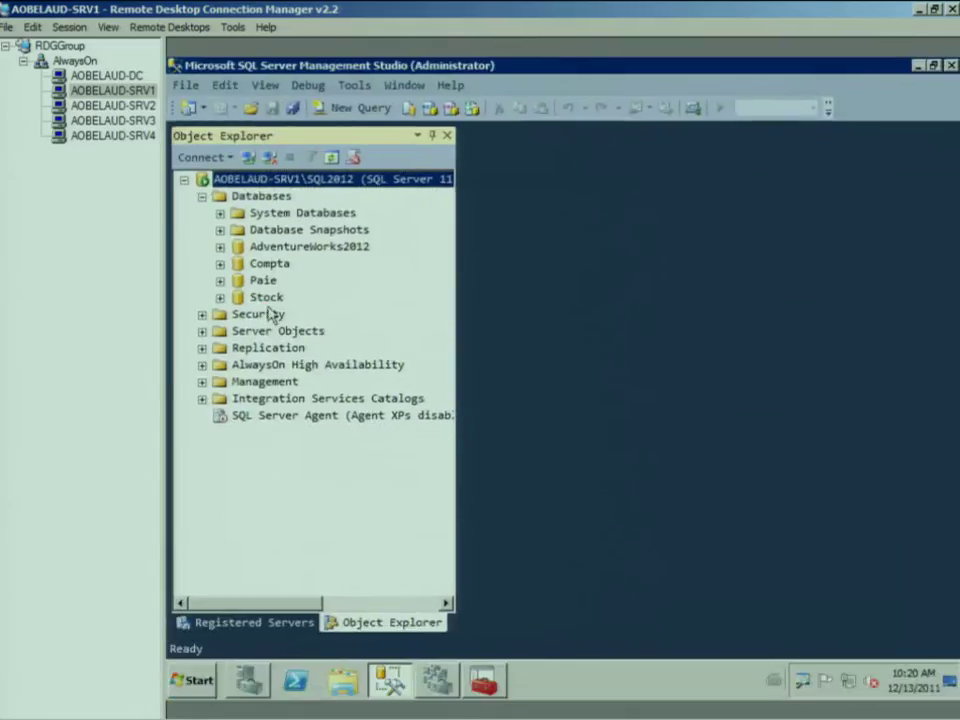
pyautogui.click(386, 497)
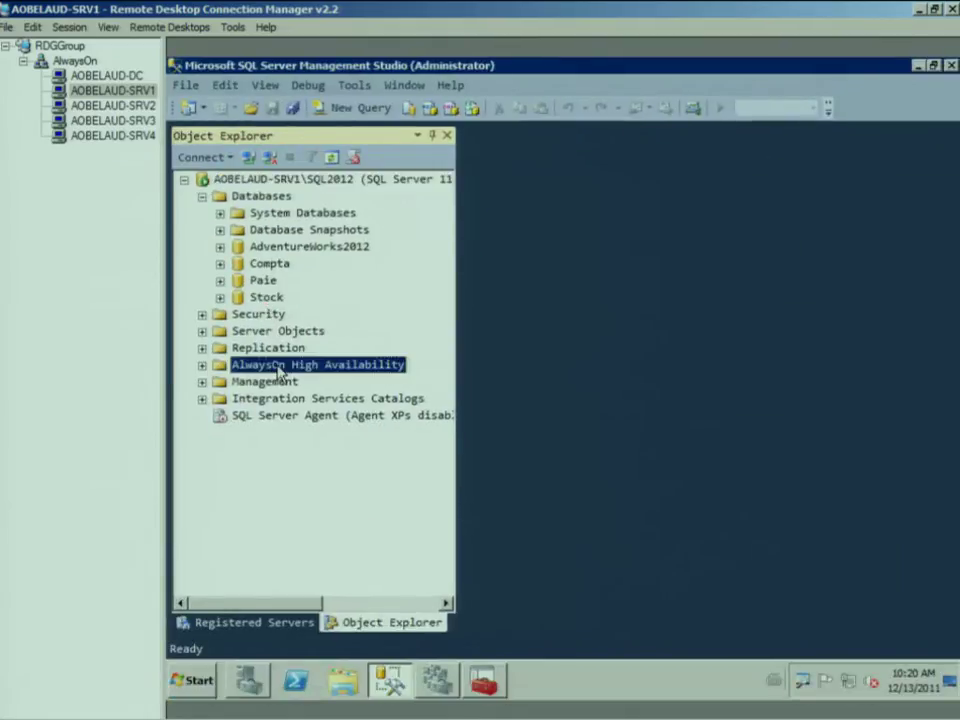
pyautogui.click(202, 365)
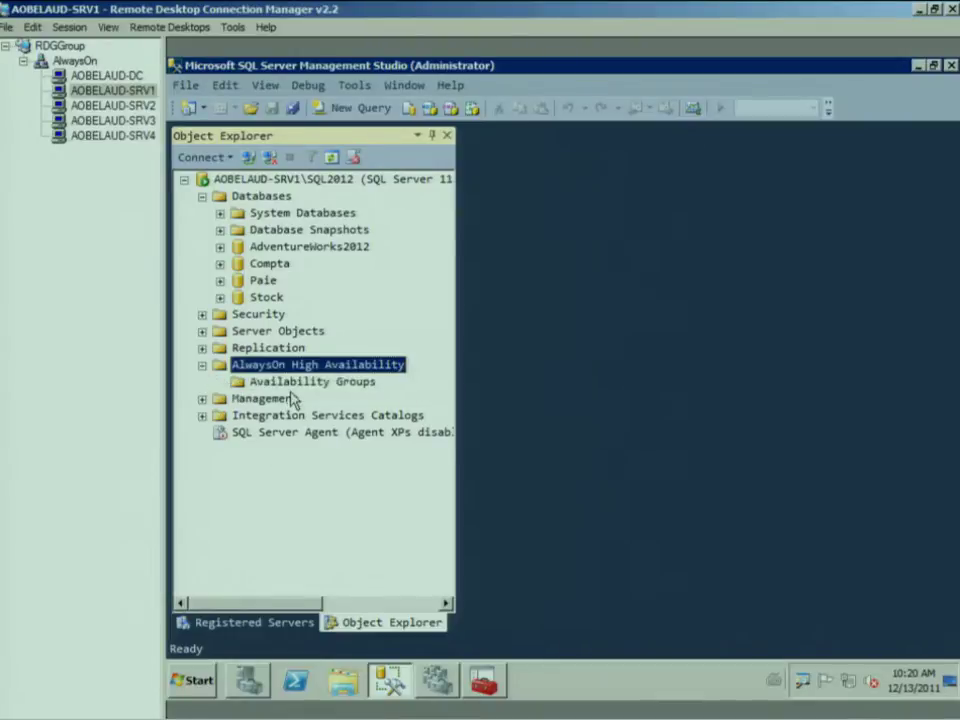
pyautogui.hotkey('ctrl', '1')
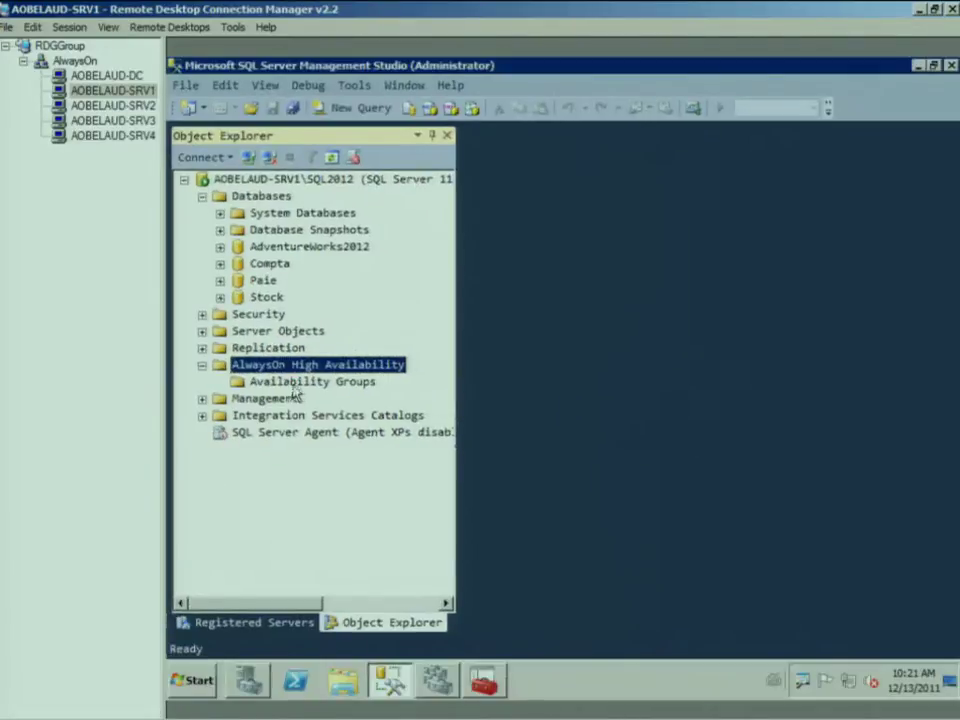
# Step: Start the New Availability Group Wizard, name the group BelaudAvailGroup, and continue to the database selection
pyautogui.rightClick(496, 382)
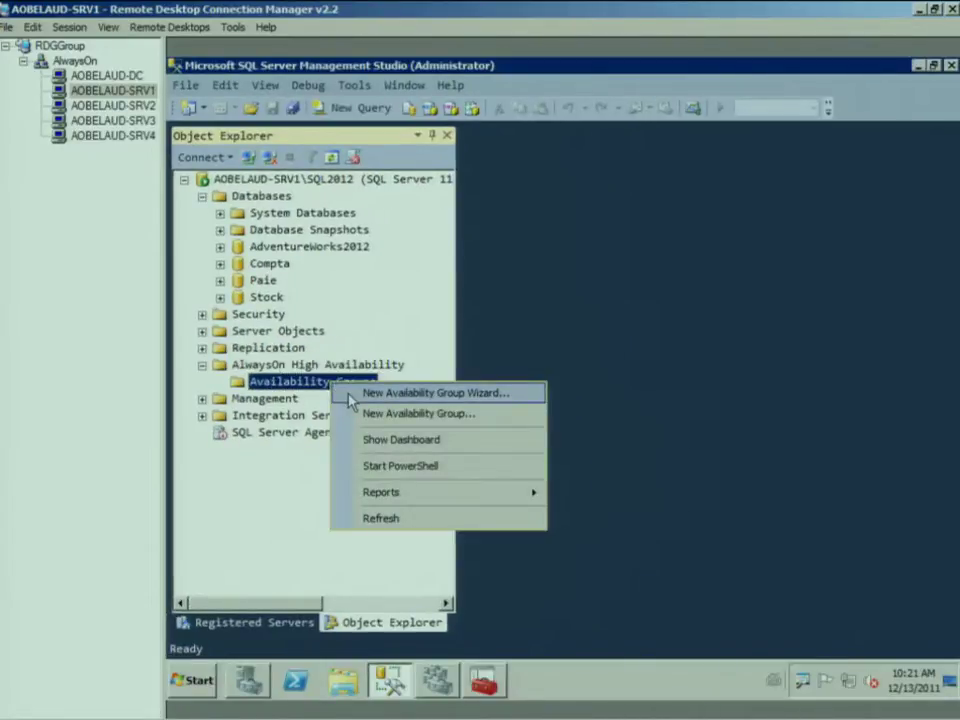
pyautogui.click(352, 395)
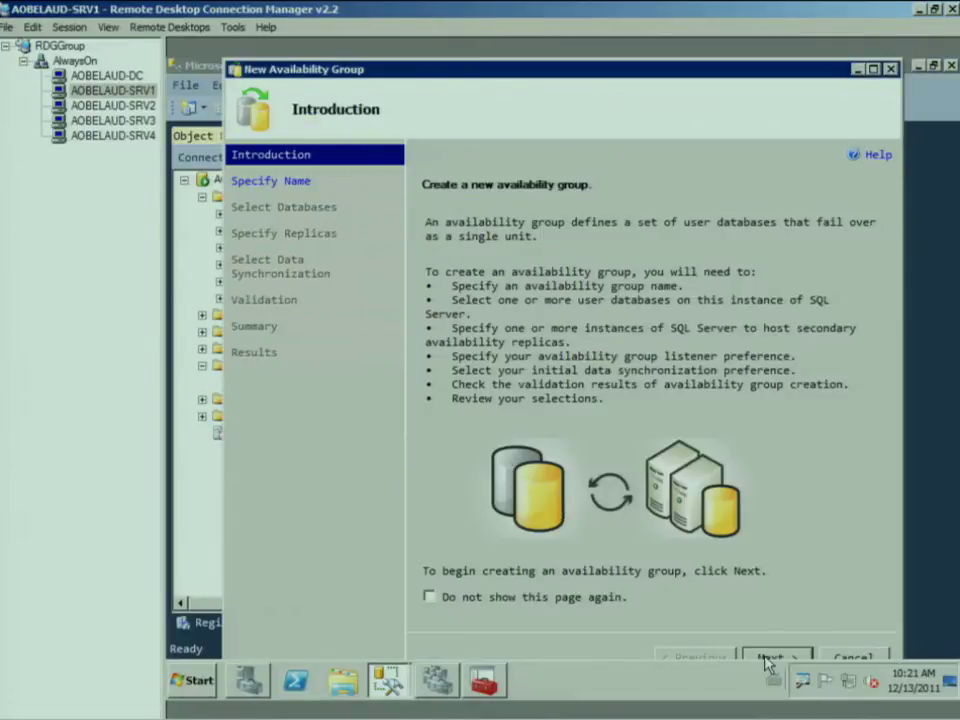
pyautogui.click(778, 706)
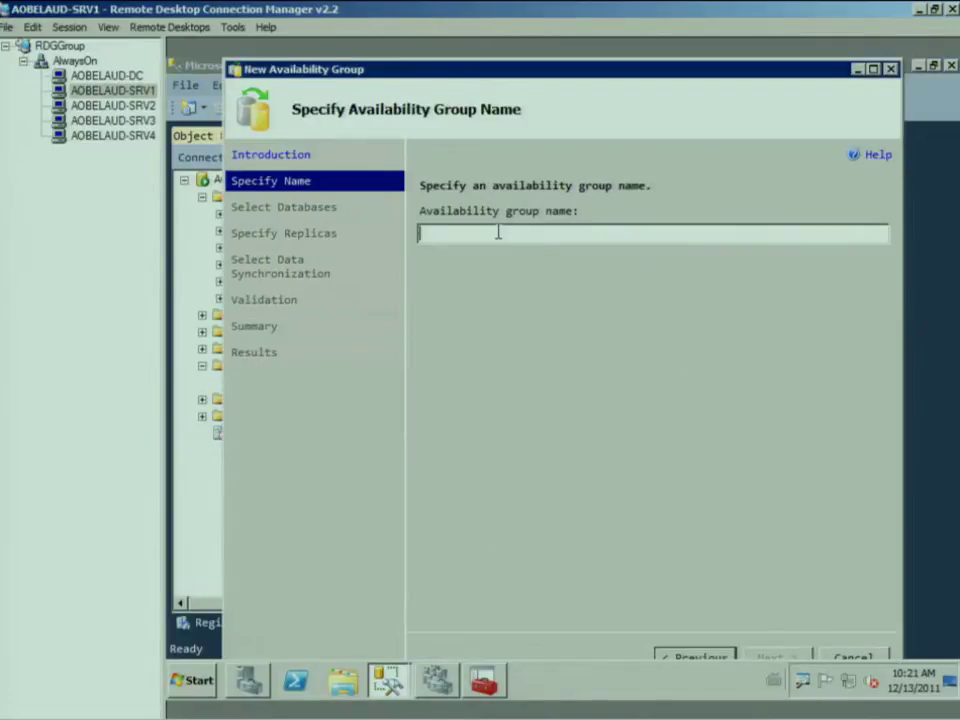
pyautogui.write('Beal')
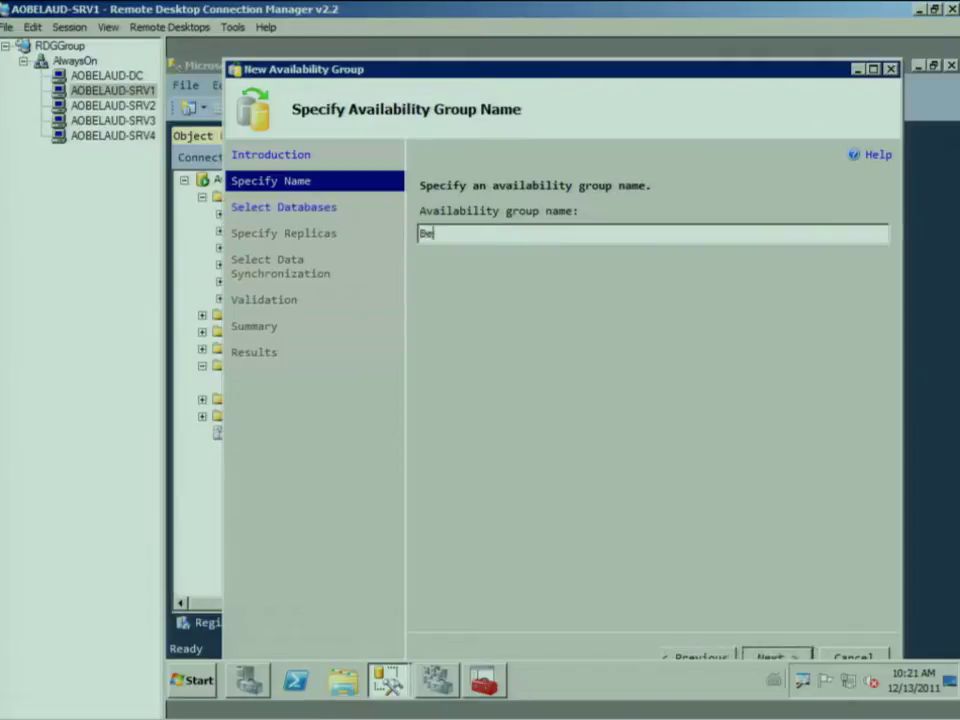
pyautogui.press('BackSpace')
pyautogui.press('BackSpace')
pyautogui.write('laudAvailGroup')
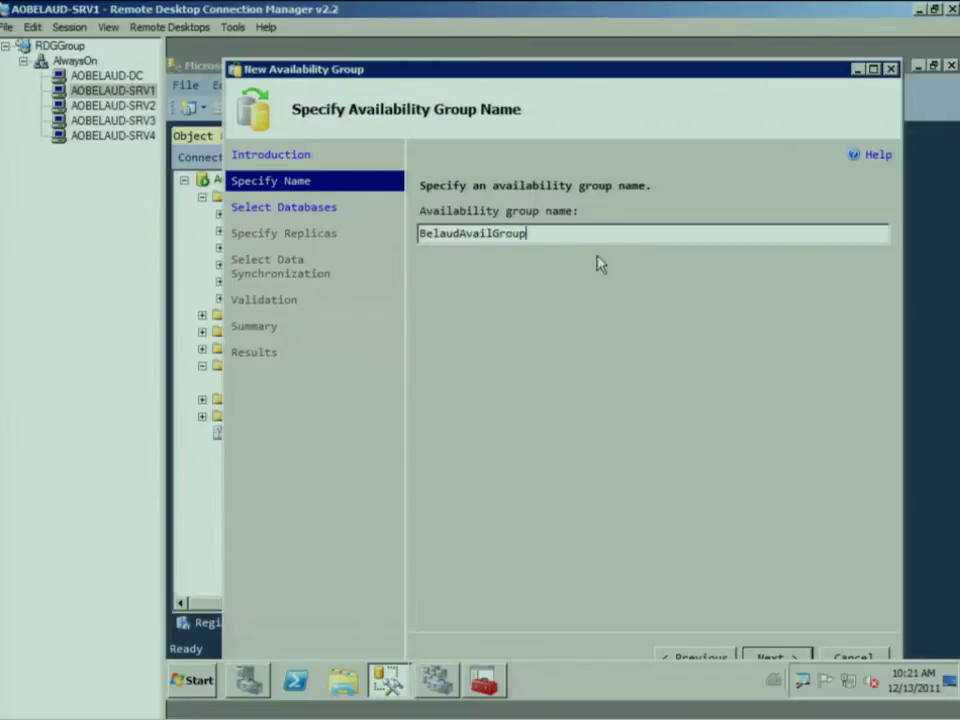
pyautogui.click(765, 656)
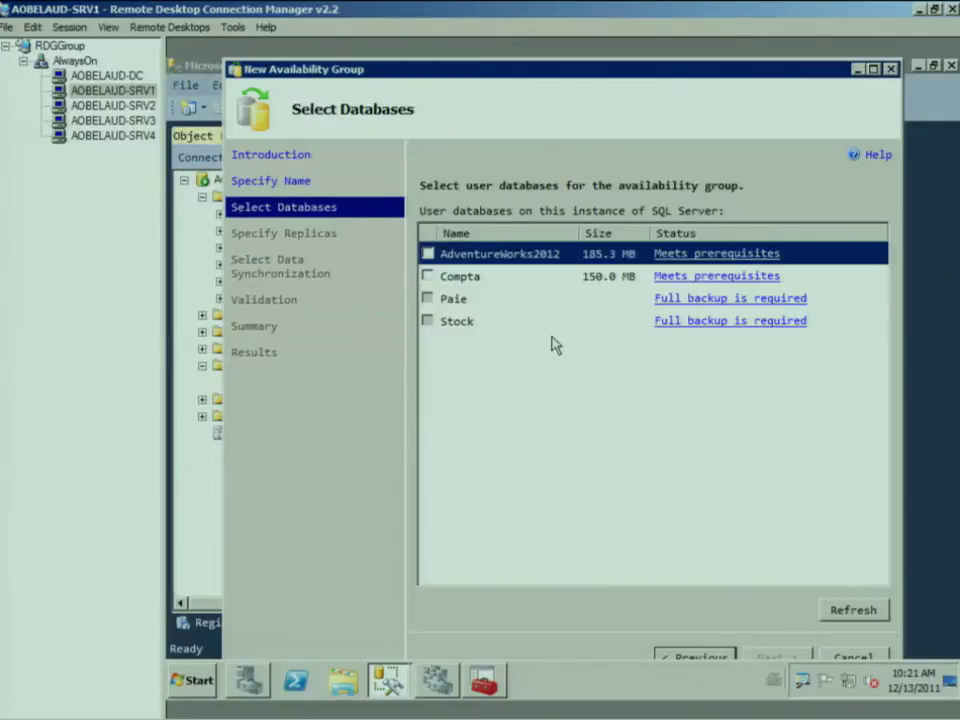
# Step: Make a full backup of the Paie database with verification when finished and a checksum before writing to media
pyautogui.hotkey('ctrl', '1')
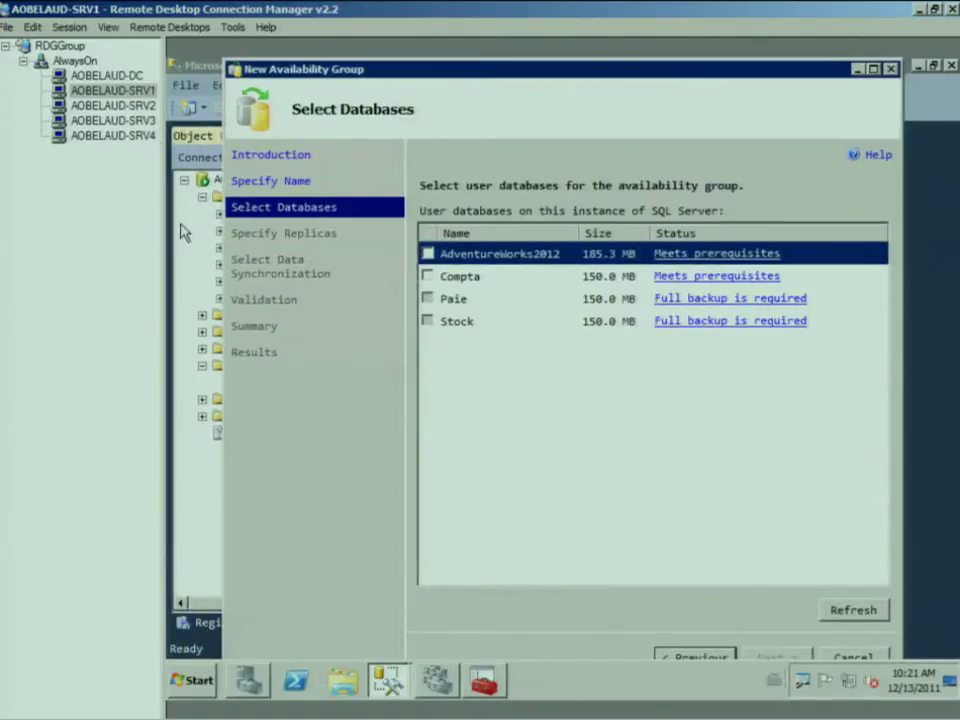
pyautogui.press('Escape')
pyautogui.rightClick(278, 284)
pyautogui.press('Escape')
pyautogui.rightClick(259, 281)
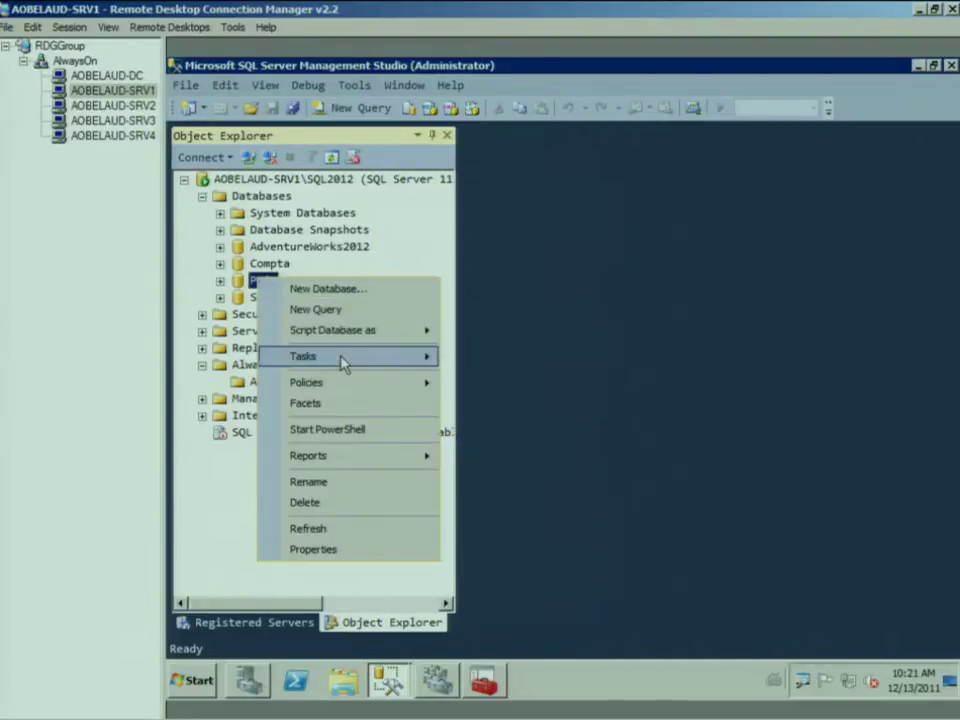
pyautogui.moveTo(341, 358)
pyautogui.click(497, 350)
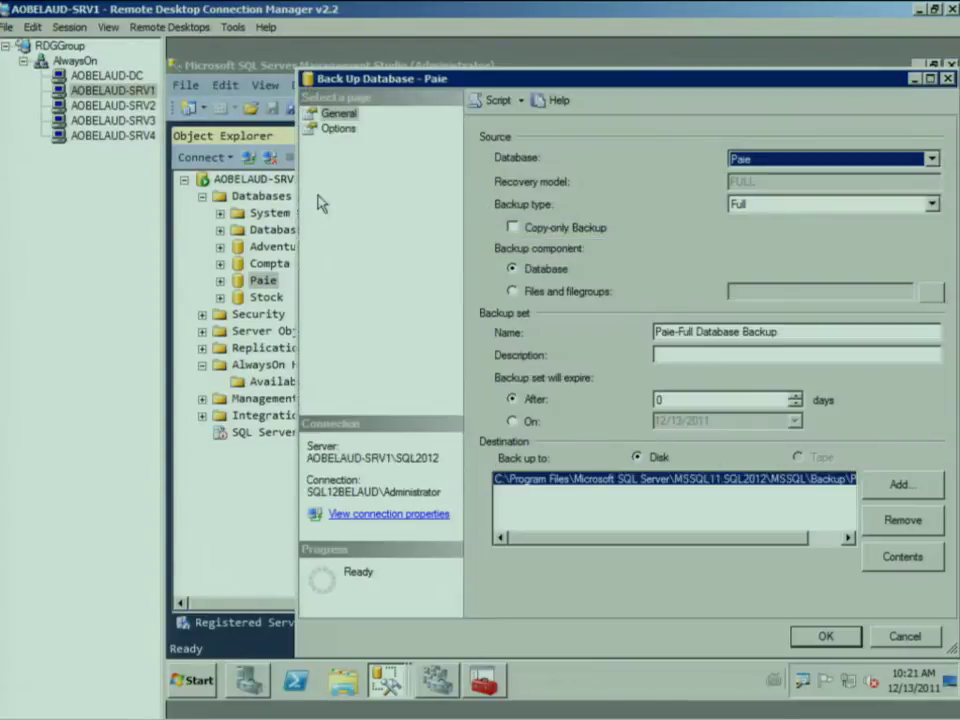
pyautogui.click(336, 127)
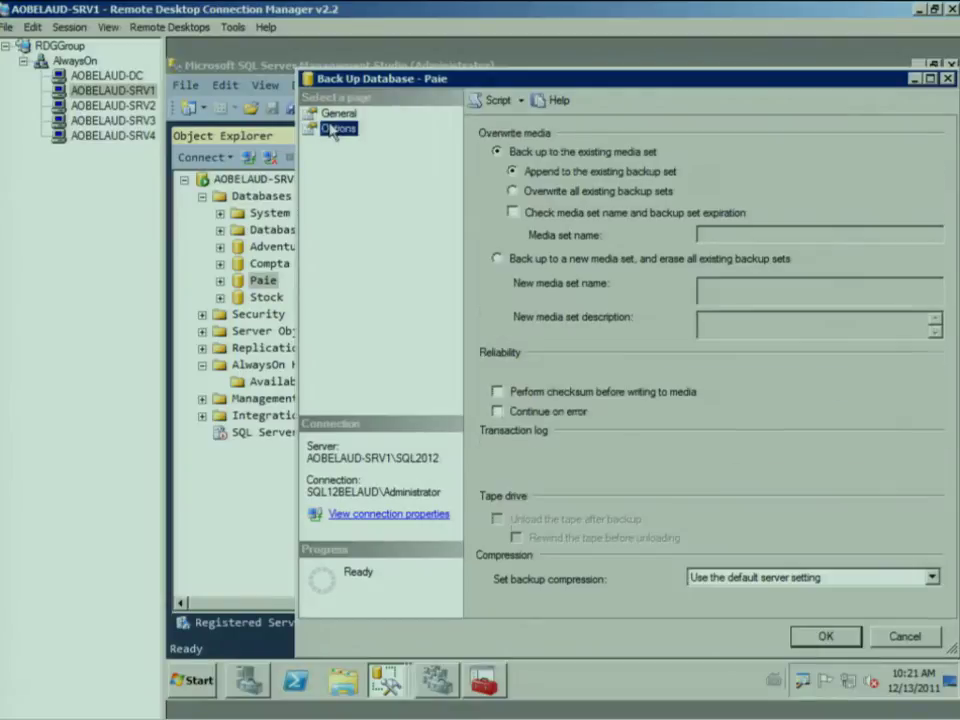
pyautogui.click(545, 392)
pyautogui.click(540, 372)
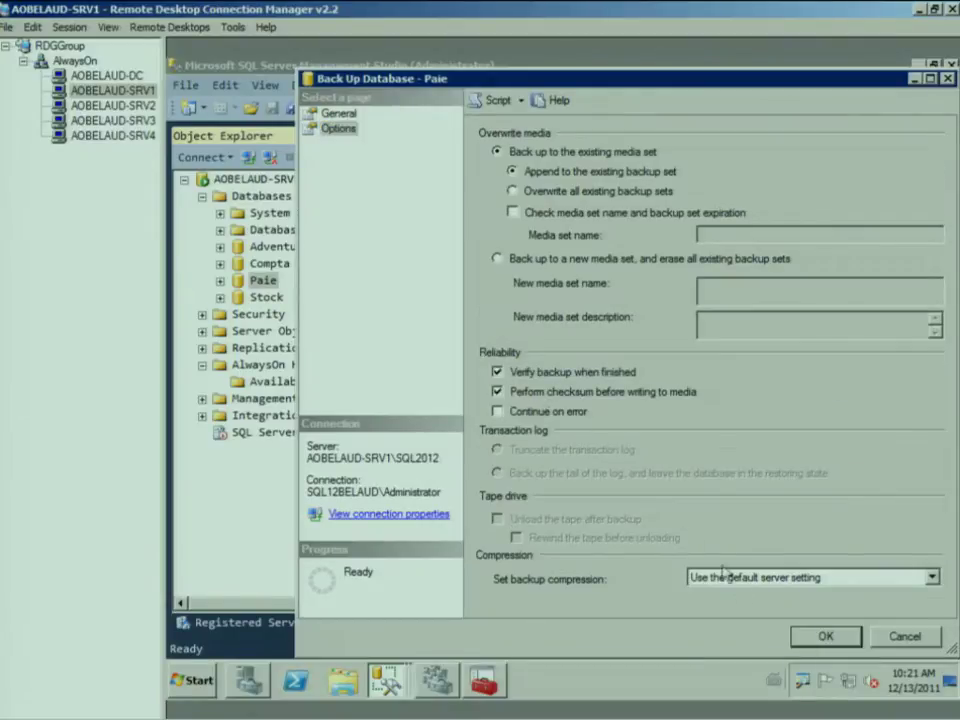
pyautogui.click(824, 636)
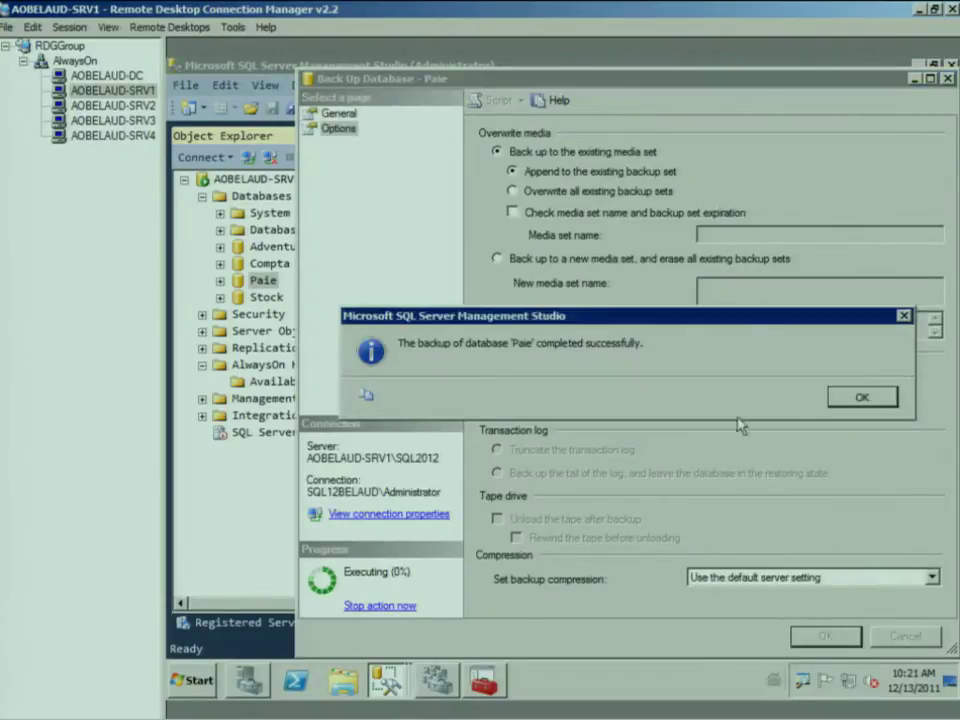
pyautogui.click(851, 400)
# Step: Return to the New Availability Group wizard and refresh the list of user databases
pyautogui.hotkey('alt', 'Tab')
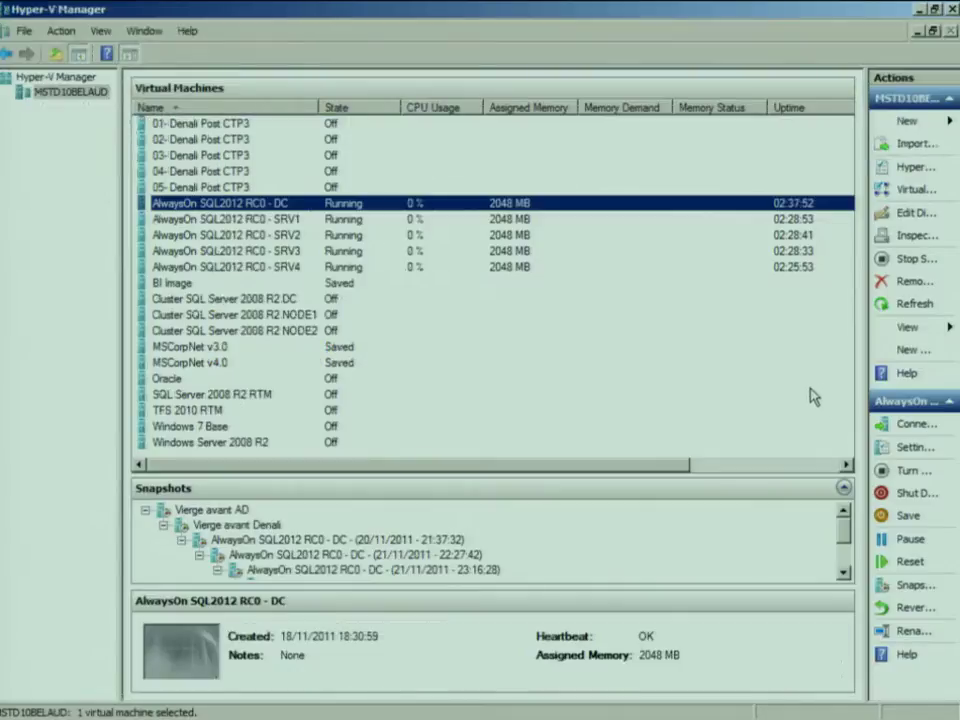
pyautogui.hotkey('alt', 'Tab')
pyautogui.moveTo(388, 680)
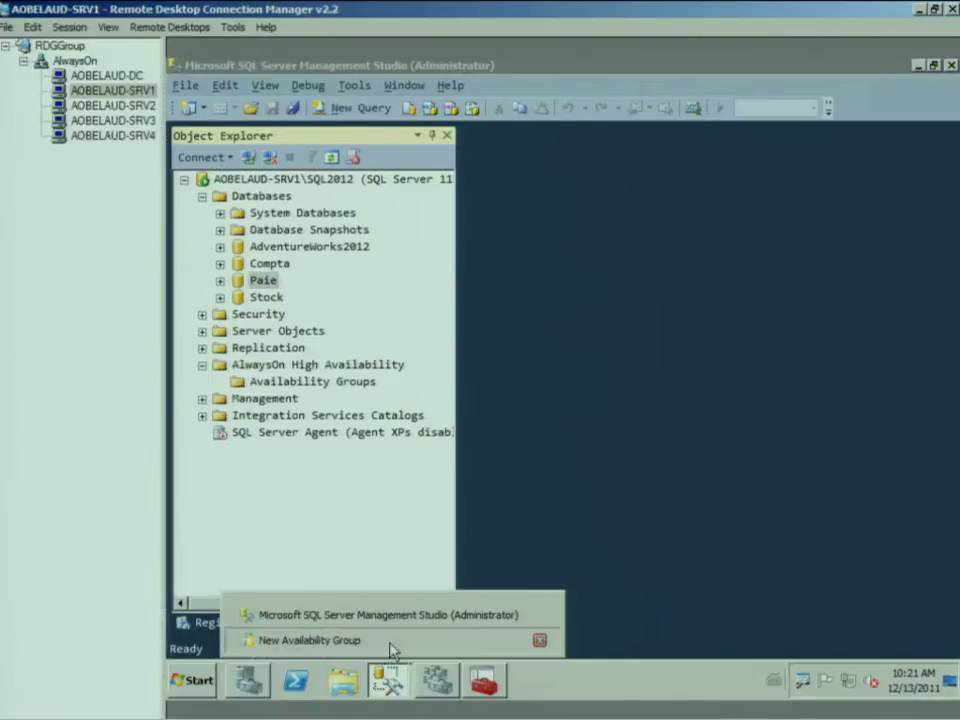
pyautogui.click(392, 640)
pyautogui.click(836, 611)
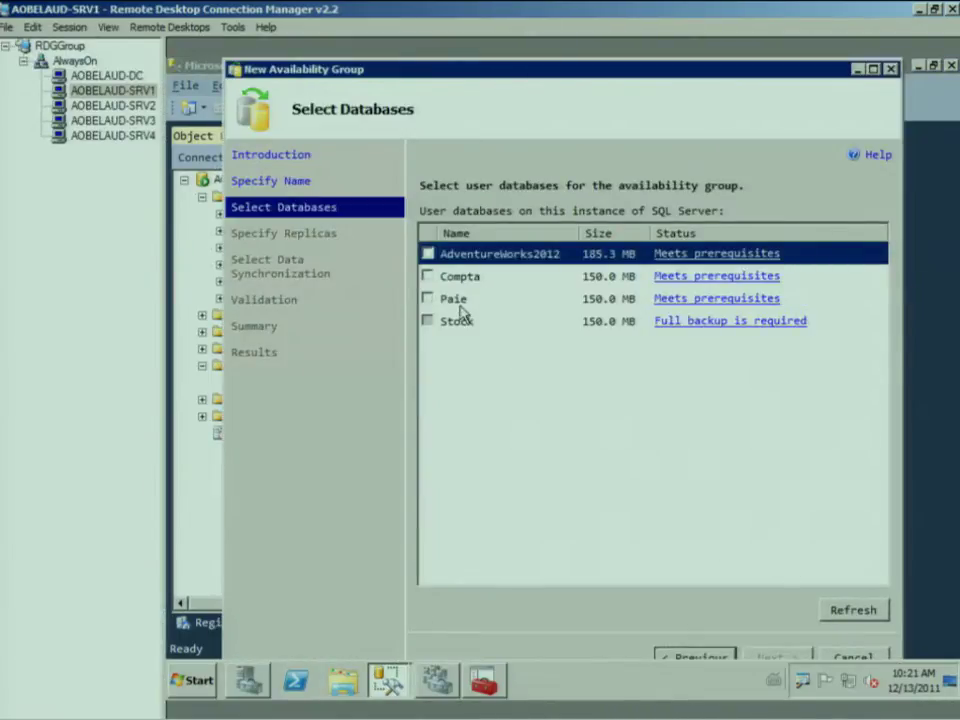
# Step: Select the AdventureWorks2012, Compta and Paie databases for the availability group and continue to the replica settings
pyautogui.click(427, 253)
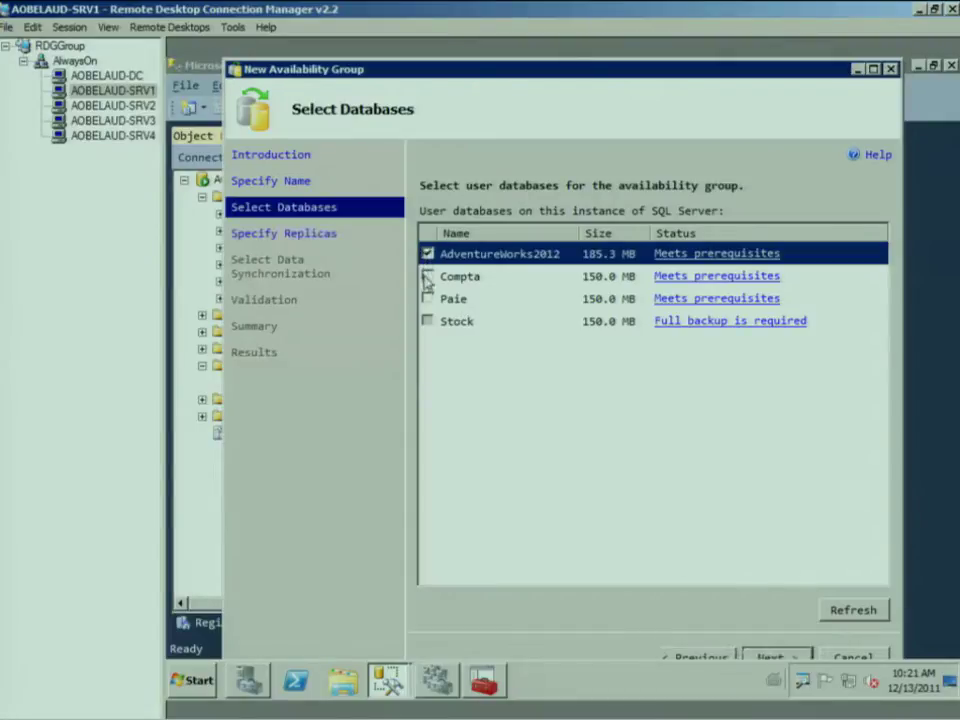
pyautogui.click(427, 276)
pyautogui.click(427, 298)
pyautogui.click(776, 656)
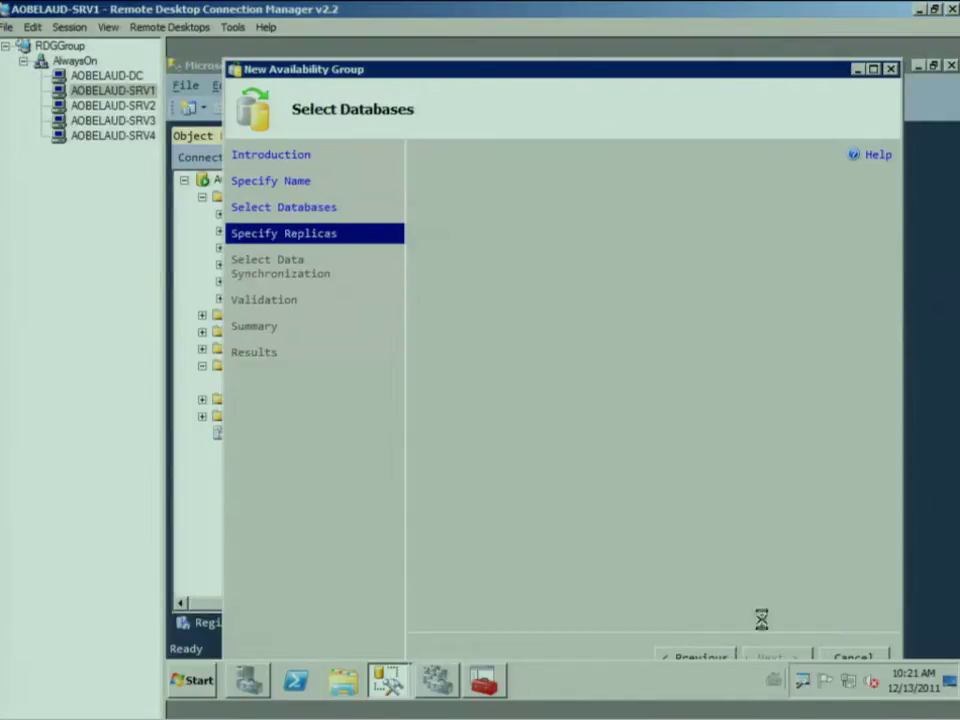
# Step: Maximize the wizard, fit the Server Instance column to its contents, and enable automatic failover for AOBELAUD-SRV1\SQL2012
pyautogui.doubleClick(784, 72)
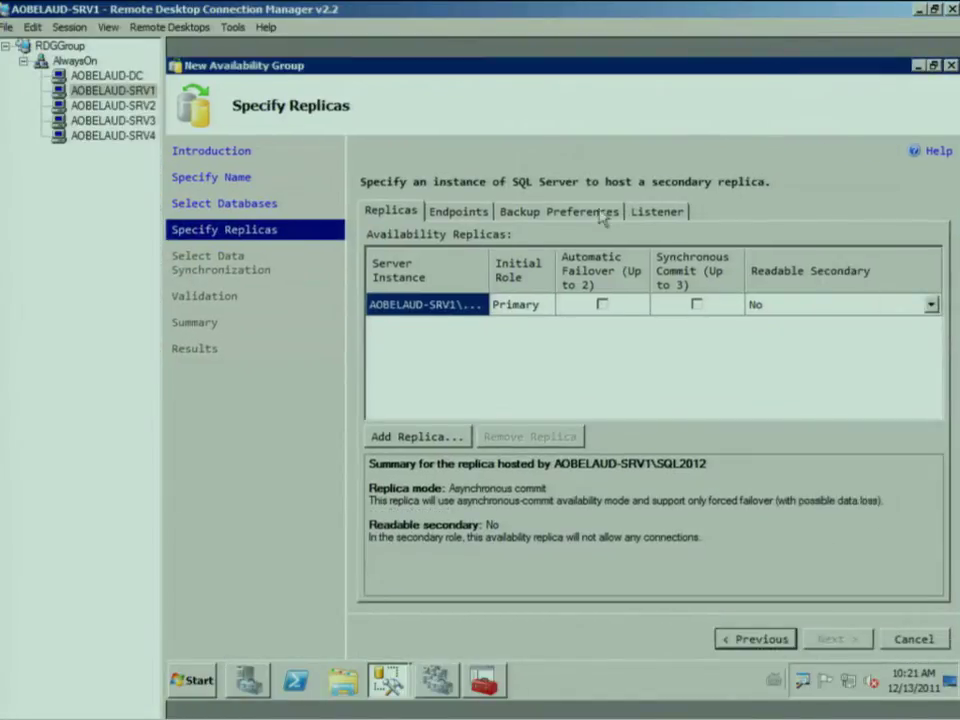
pyautogui.doubleClick(490, 272)
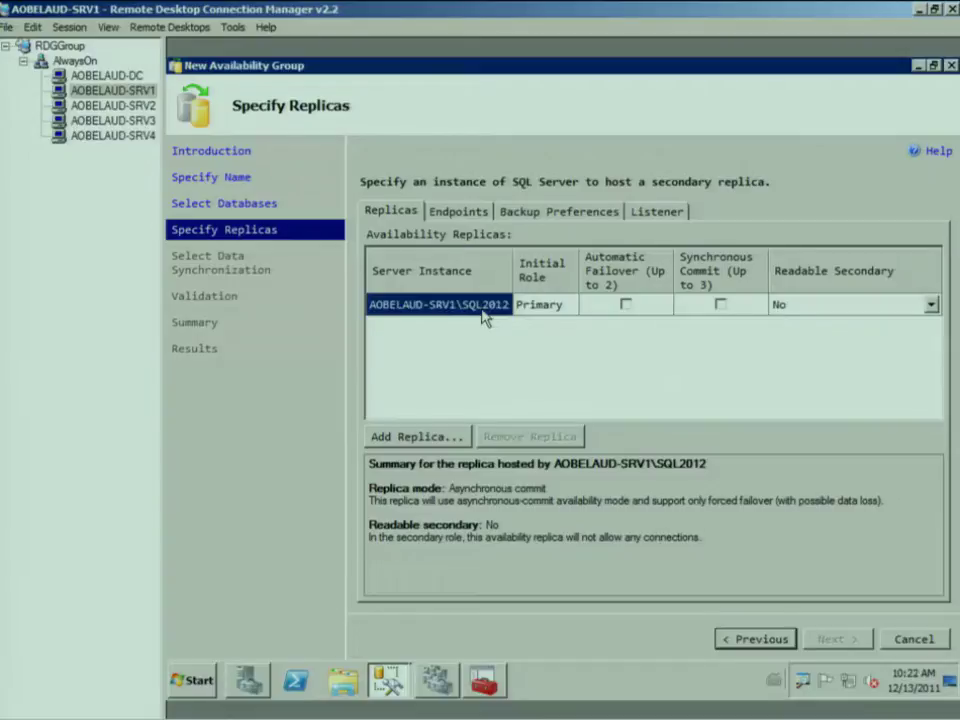
pyautogui.click(626, 304)
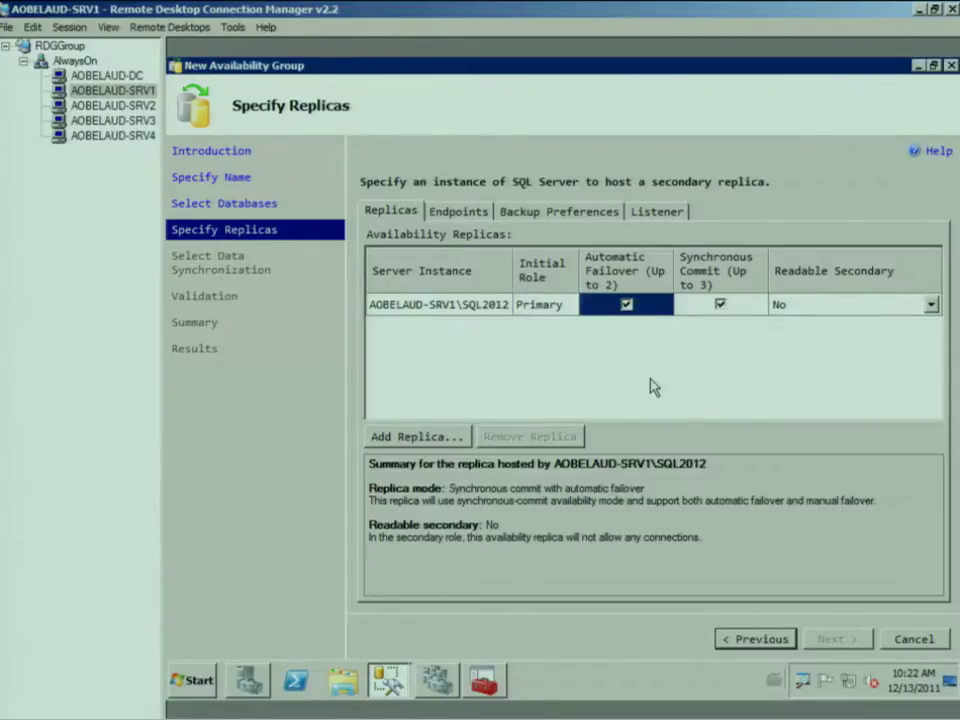
# Step: Add AOBELAUD-SRV2\SQL2012 as a replica and enable automatic failover for it
pyautogui.click(450, 437)
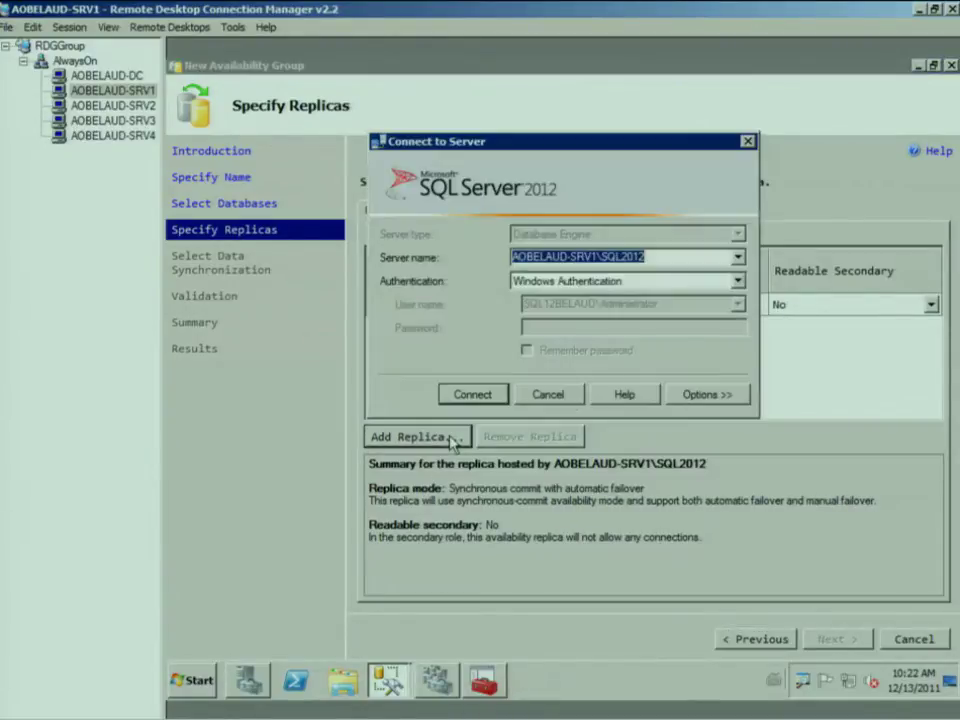
pyautogui.click(600, 257)
pyautogui.press('BackSpace')
pyautogui.write('2')
pyautogui.press('Return')
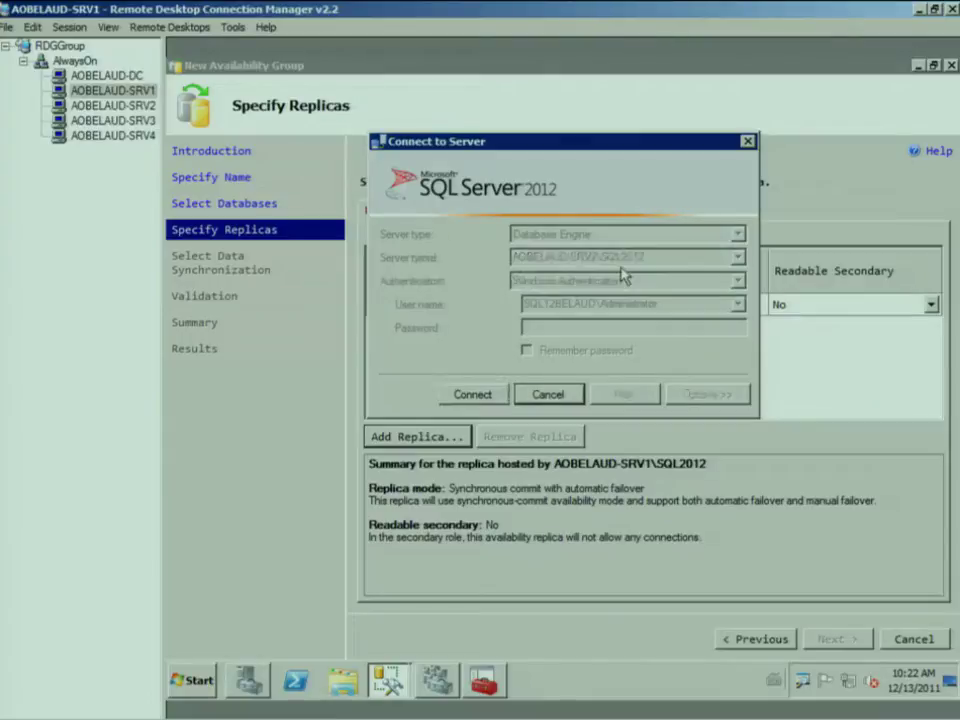
pyautogui.click(626, 327)
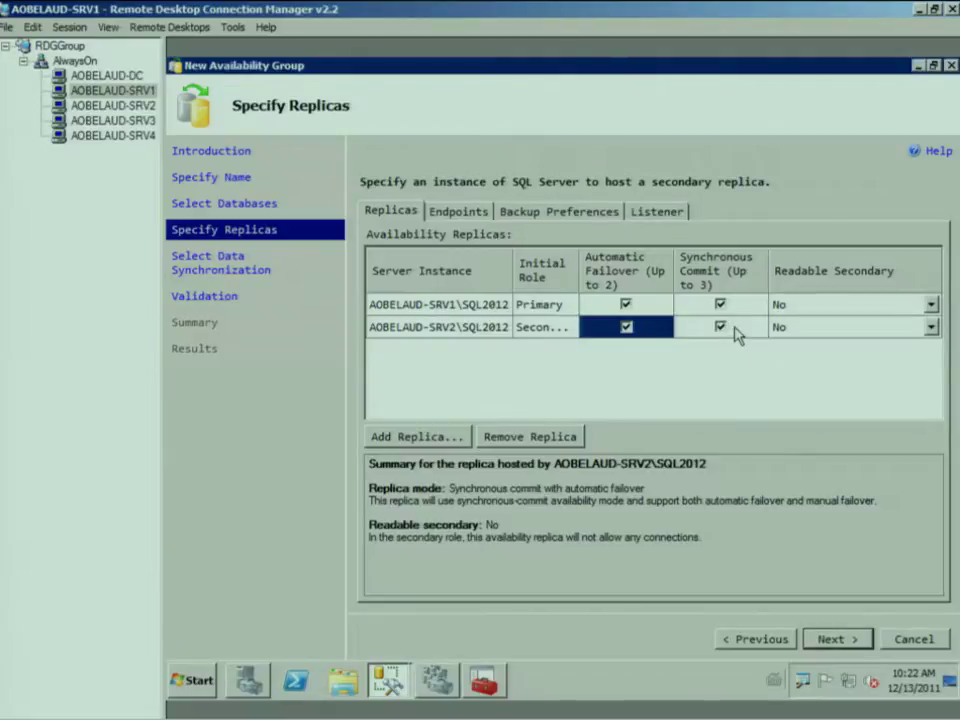
# Step: Add AOBELAUD-SRV3\SQL2012 as a replica and set it to synchronous commit
pyautogui.click(430, 436)
pyautogui.press('BackSpace')
pyautogui.write('AOBELAUD-SRV3\\SQL2012')
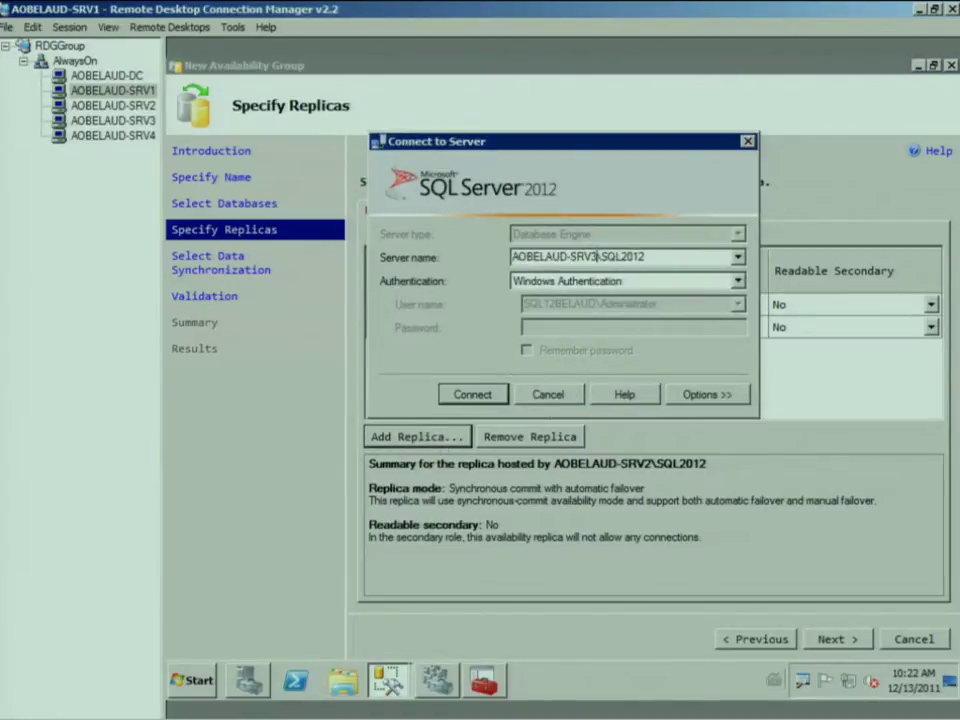
pyautogui.press('Return')
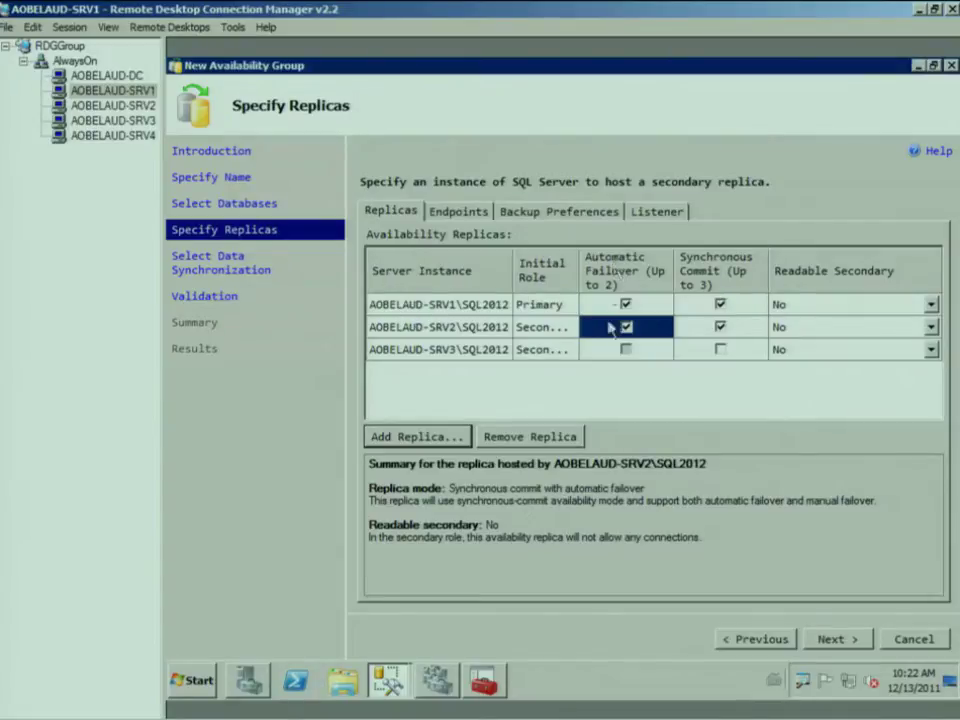
pyautogui.click(718, 349)
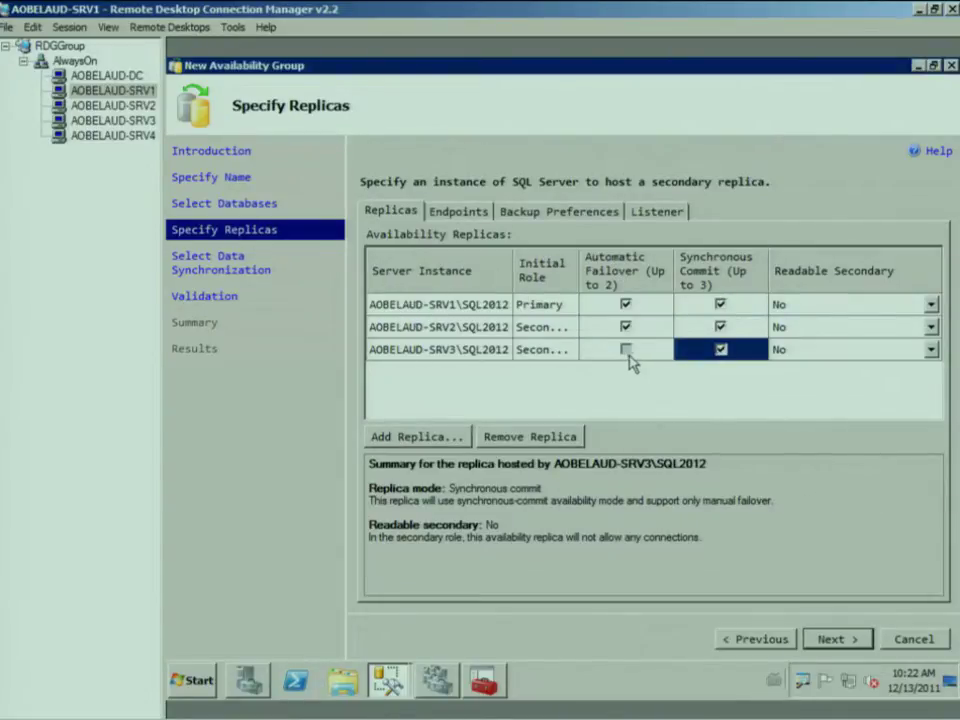
# Step: Add AOBELAUD-SRV4\SQL2012 as a replica and widen the Server Instance column
pyautogui.click(424, 437)
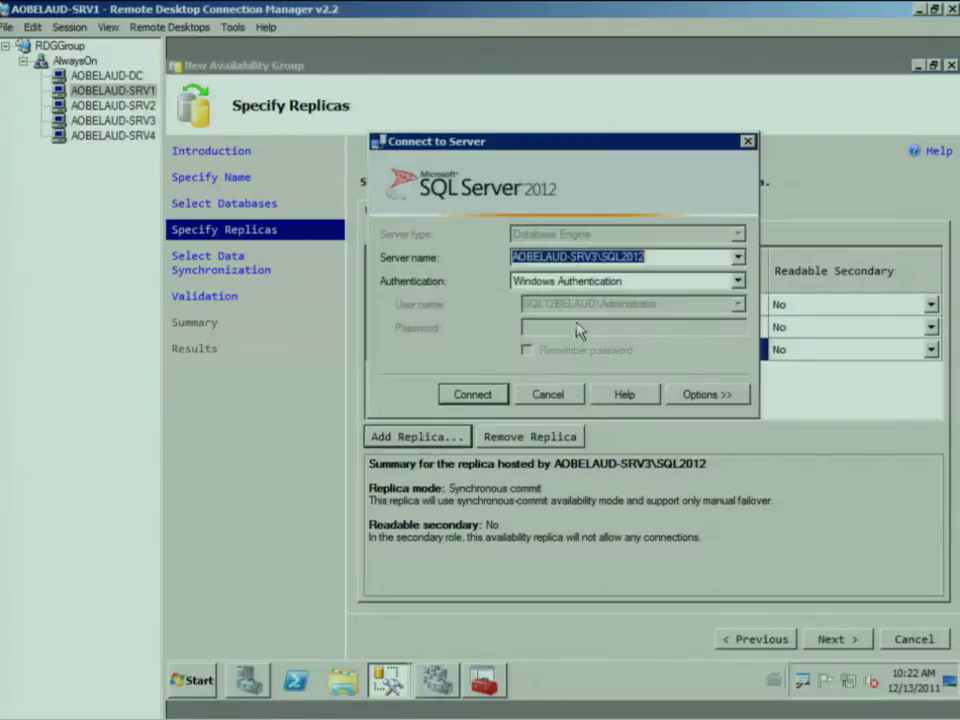
pyautogui.click(605, 258)
pyautogui.press('BackSpace')
pyautogui.write('4')
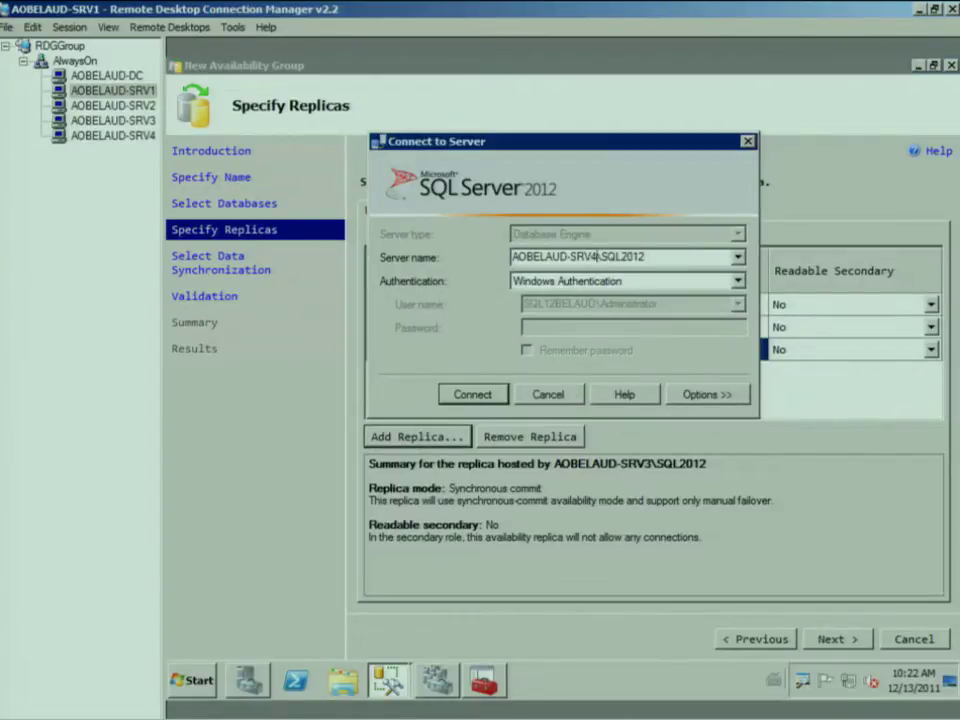
pyautogui.click(474, 396)
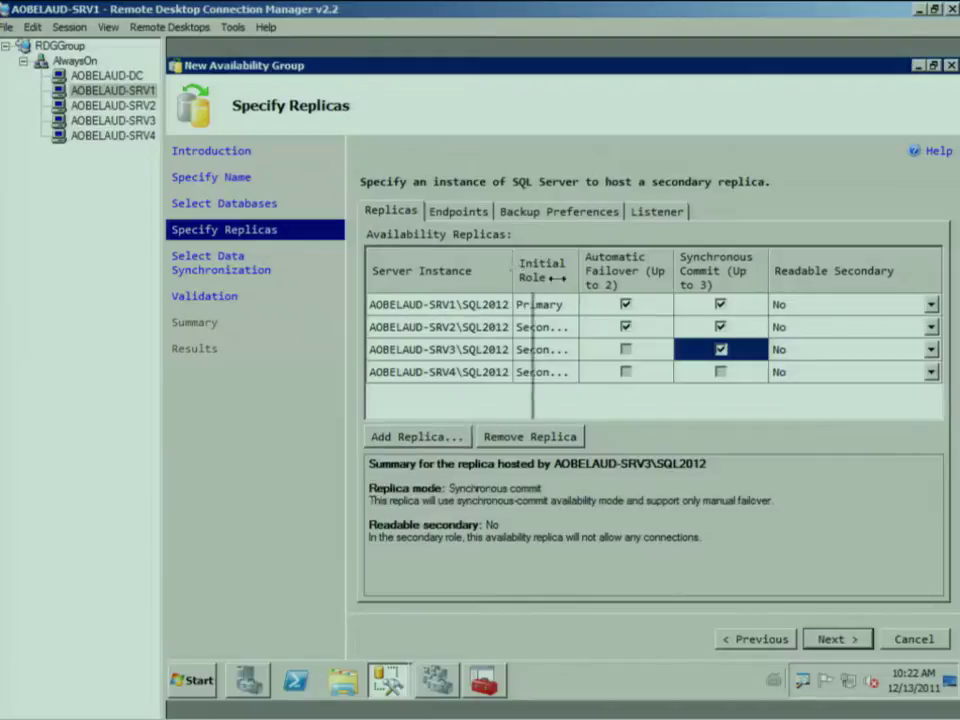
pyautogui.moveTo(512, 272); pyautogui.dragTo(563, 272)
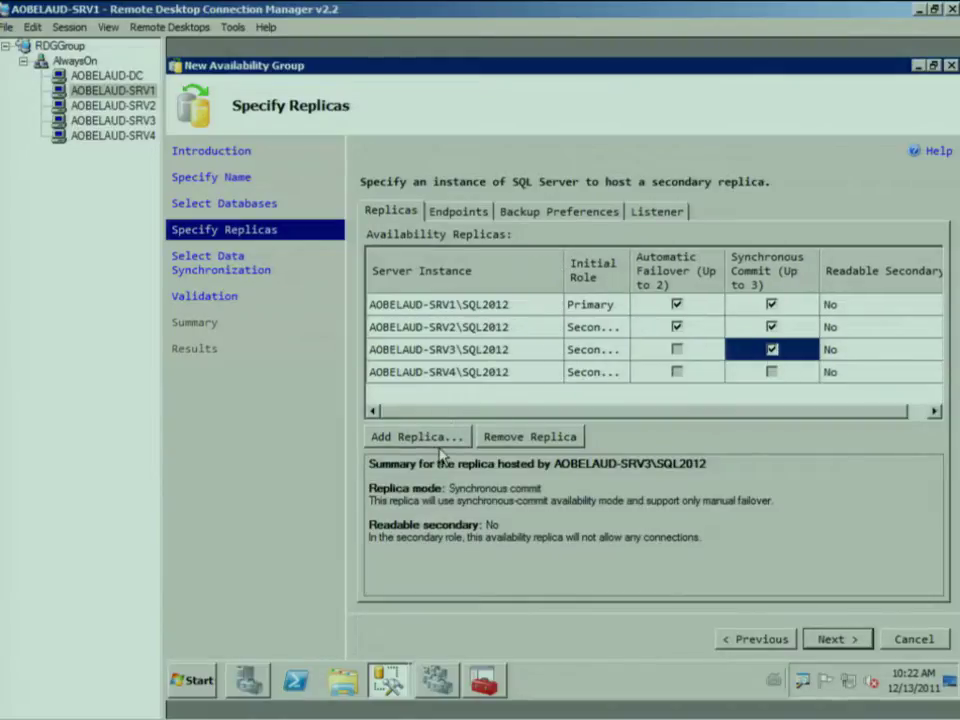
# Step: Review the replicas' endpoint URLs, ports, names, encryption and service accounts
pyautogui.click(836, 640)
pyautogui.click(800, 418)
pyautogui.click(457, 213)
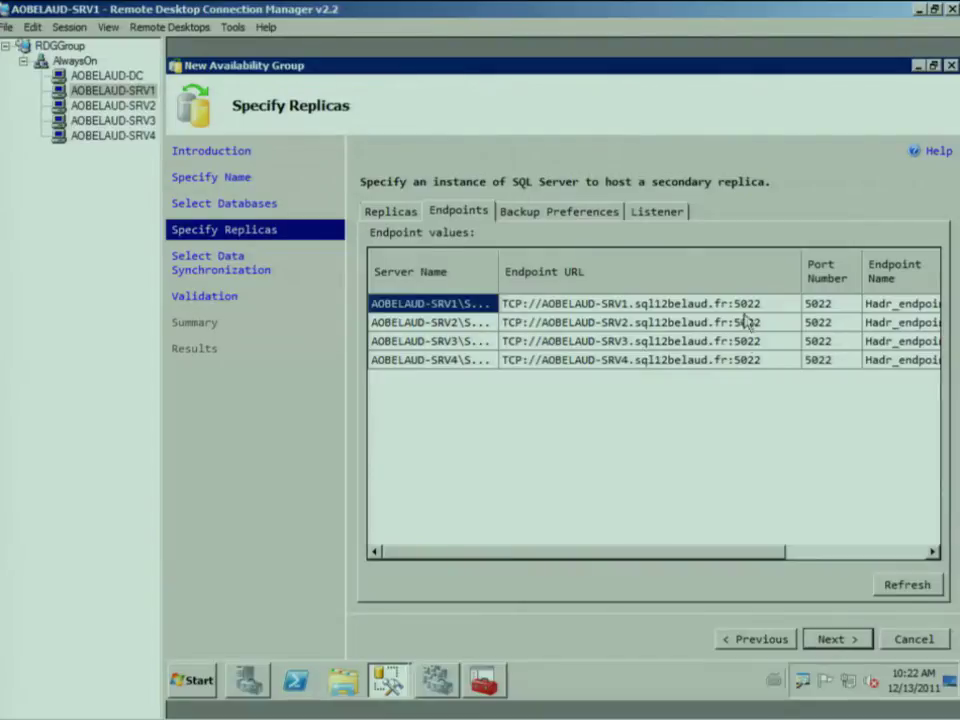
pyautogui.moveTo(746, 553); pyautogui.dragTo(872, 533)
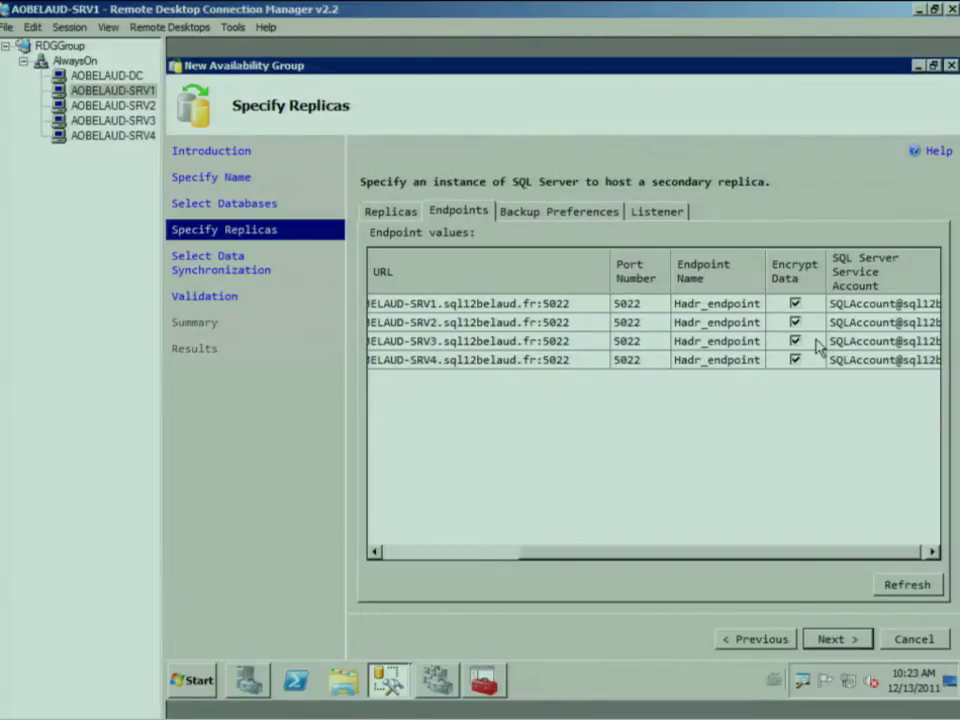
# Step: Set the availability group's backup preference to Secondary only and look through the replica backup priorities
pyautogui.click(538, 215)
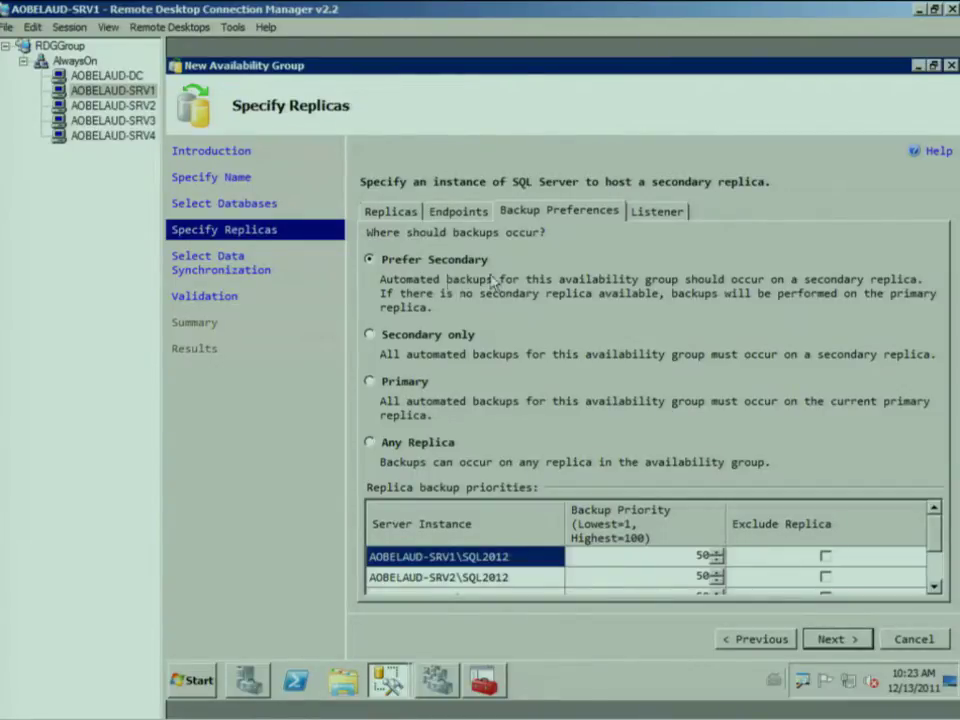
pyautogui.click(394, 342)
pyautogui.click(397, 388)
pyautogui.click(451, 446)
pyautogui.click(422, 337)
pyautogui.scroll(-1, 928, 578)
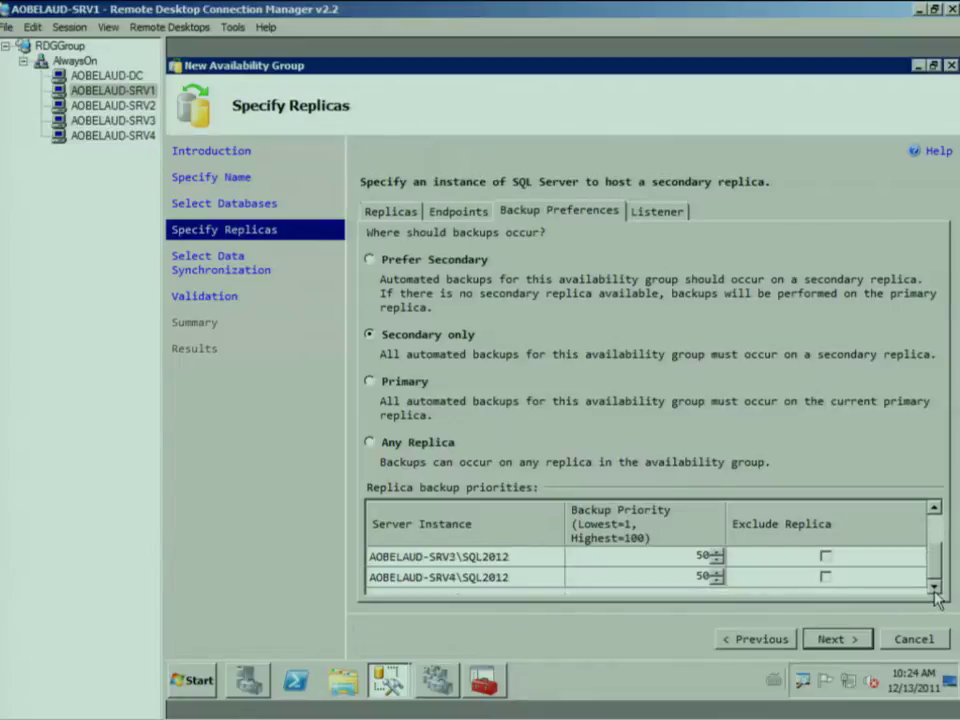
pyautogui.scroll(1, 935, 513)
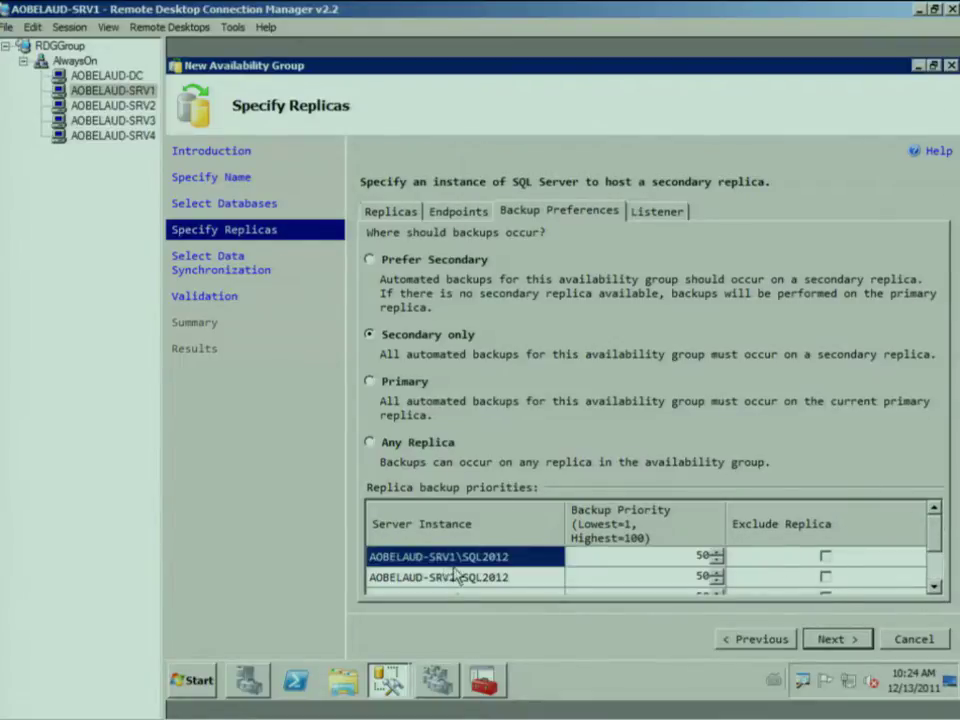
# Step: Set the backup priority to 75 for AOBELAUD-SRV1\SQL2012 and 25 for AOBELAUD-SRV3\SQL2012
pyautogui.click(692, 558)
pyautogui.click(699, 557)
pyautogui.write('75')
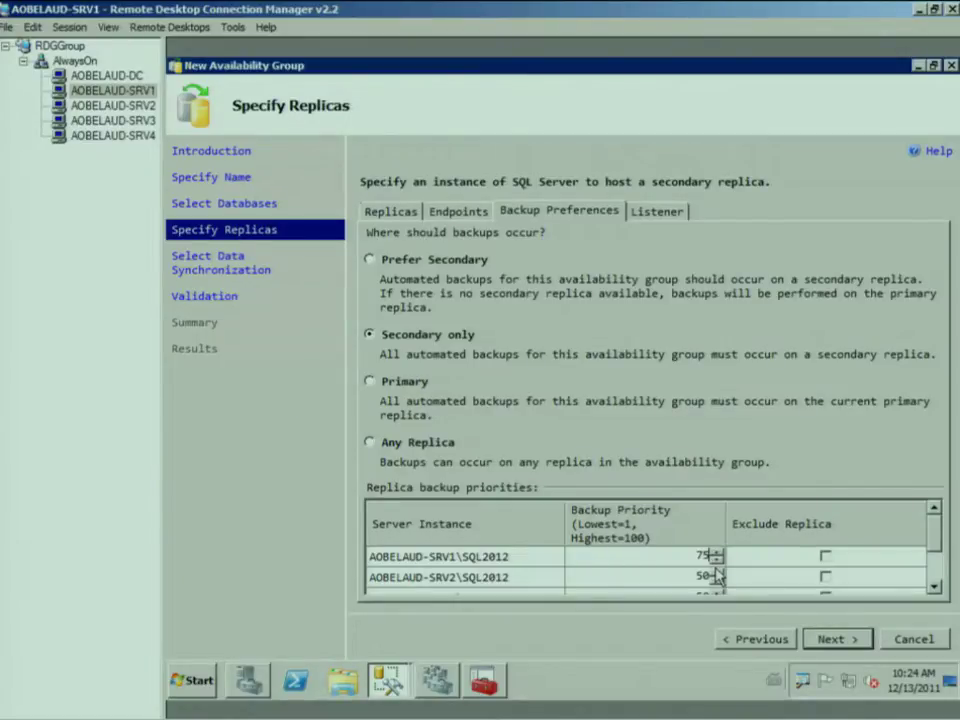
pyautogui.click(934, 588)
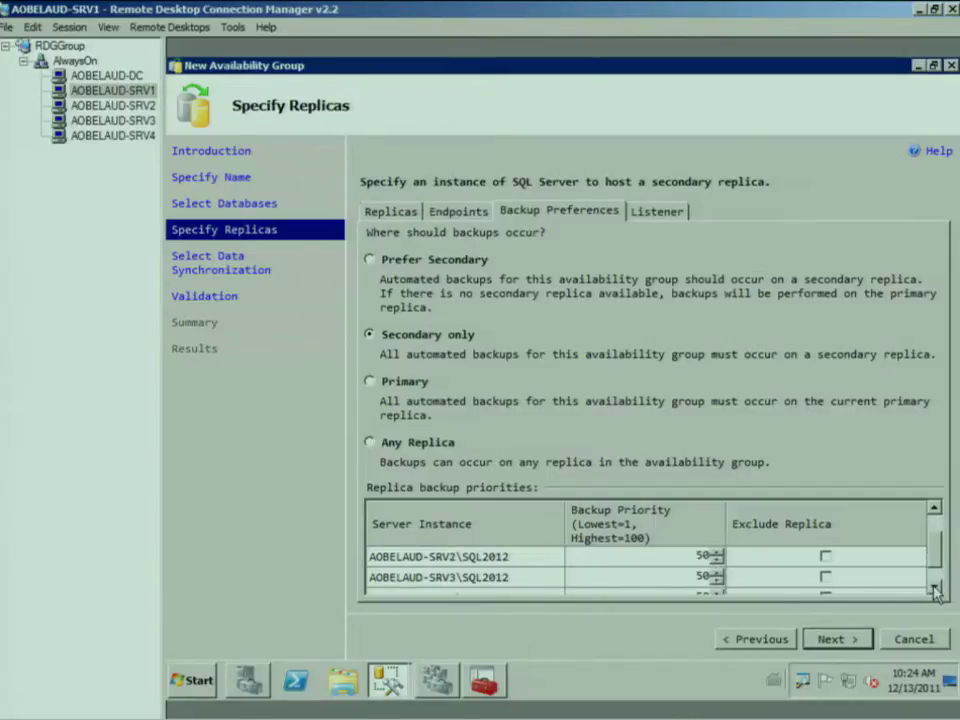
pyautogui.click(695, 578)
pyautogui.write('25')
# Step: Exclude AOBELAUD-SRV4\SQL2012 from backups and continue to the initial data synchronization settings
pyautogui.click(933, 587)
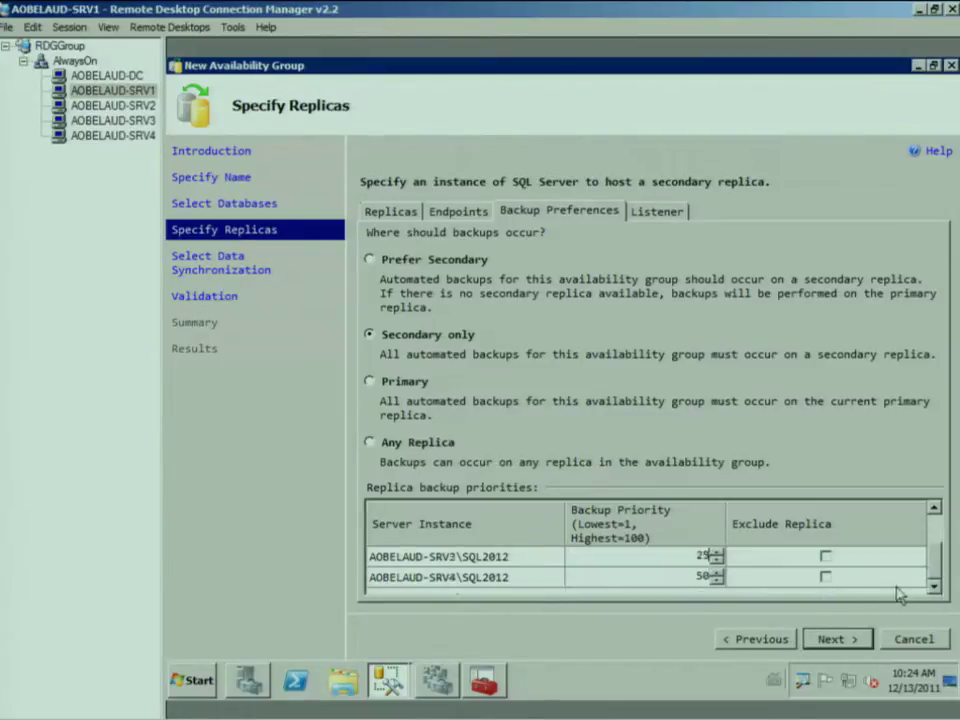
pyautogui.click(826, 578)
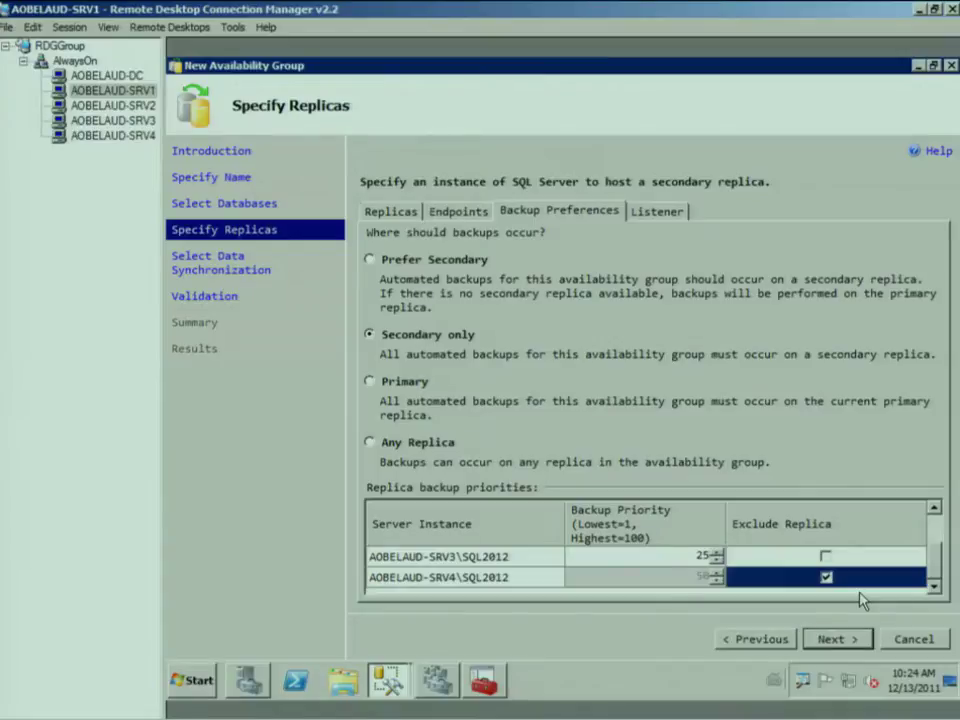
pyautogui.click(826, 640)
pyautogui.click(735, 416)
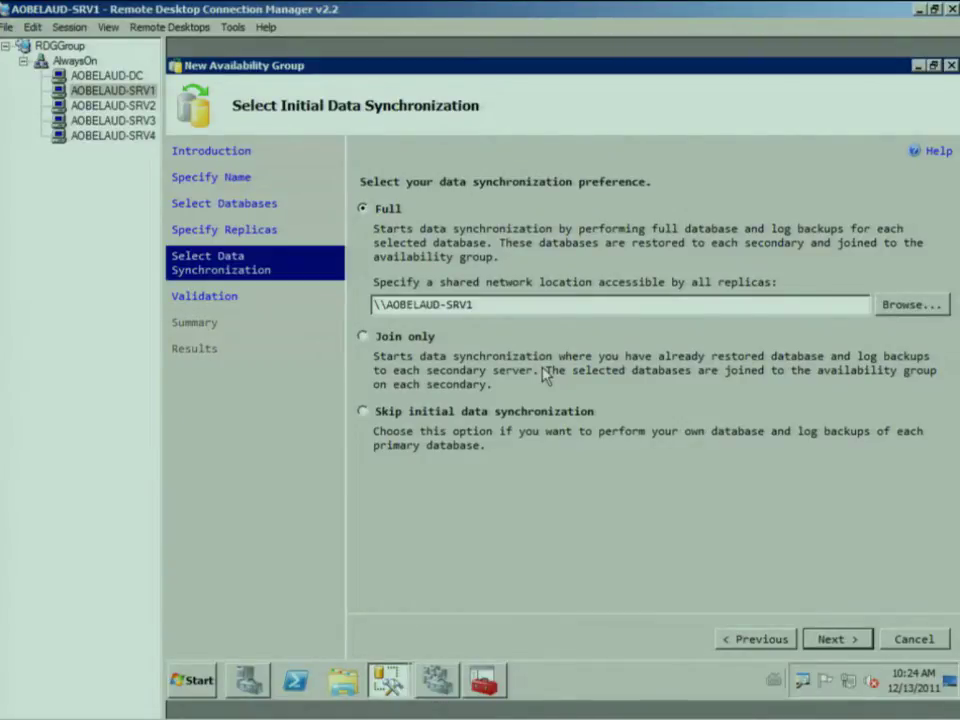
# Step: Switch to Windows Explorer and create a folder named Backup on the C: drive of AOBELAUD-SRV1
pyautogui.click(200, 676)
pyautogui.click(439, 377)
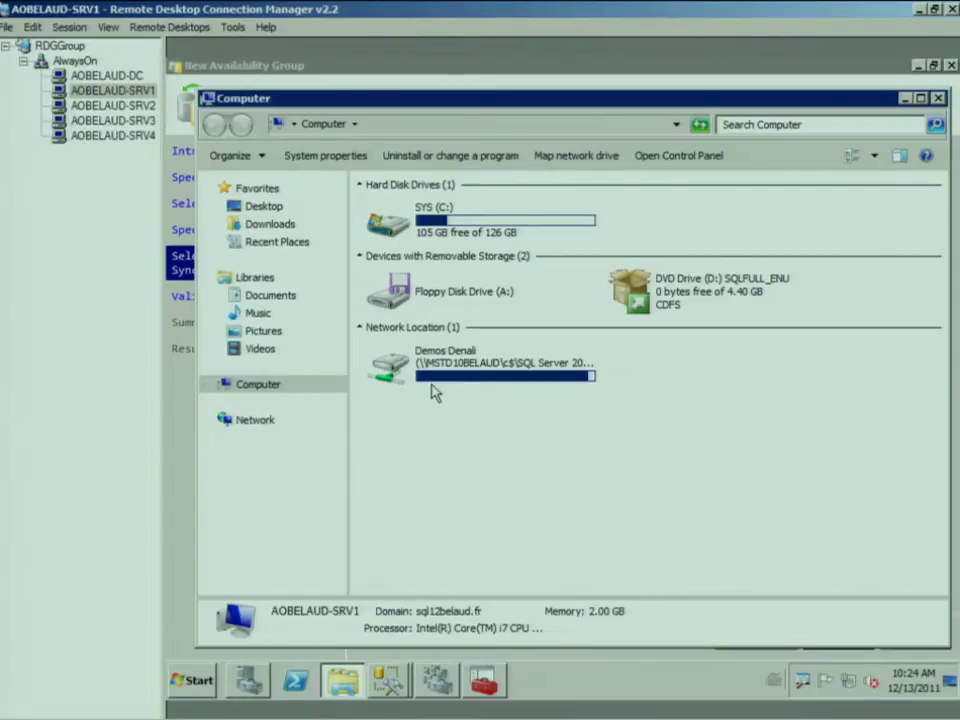
pyautogui.doubleClick(462, 236)
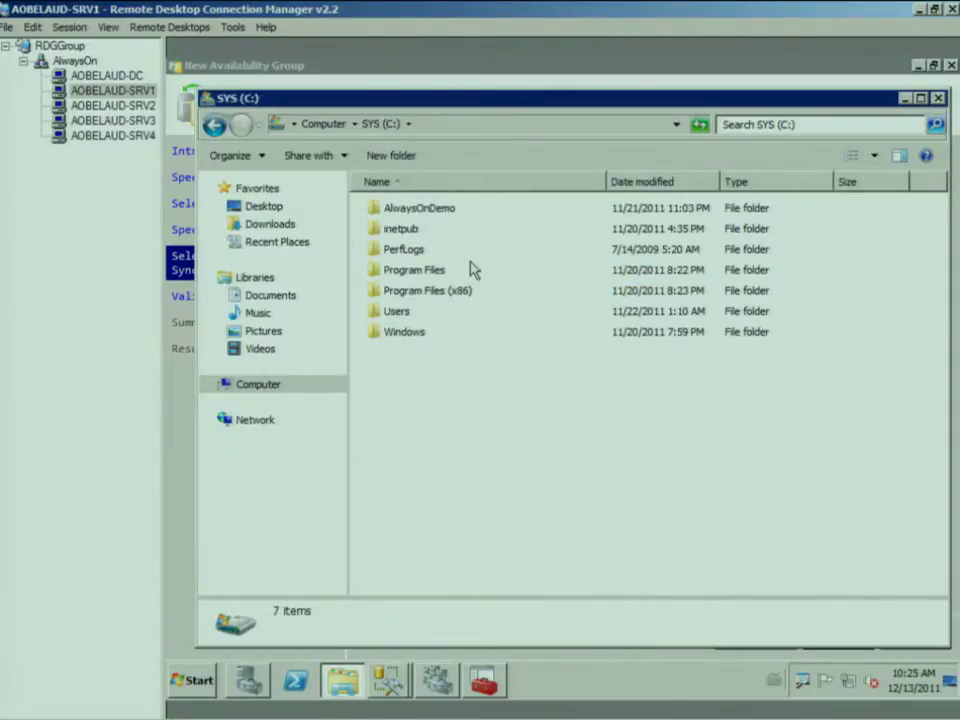
pyautogui.rightClick(436, 390)
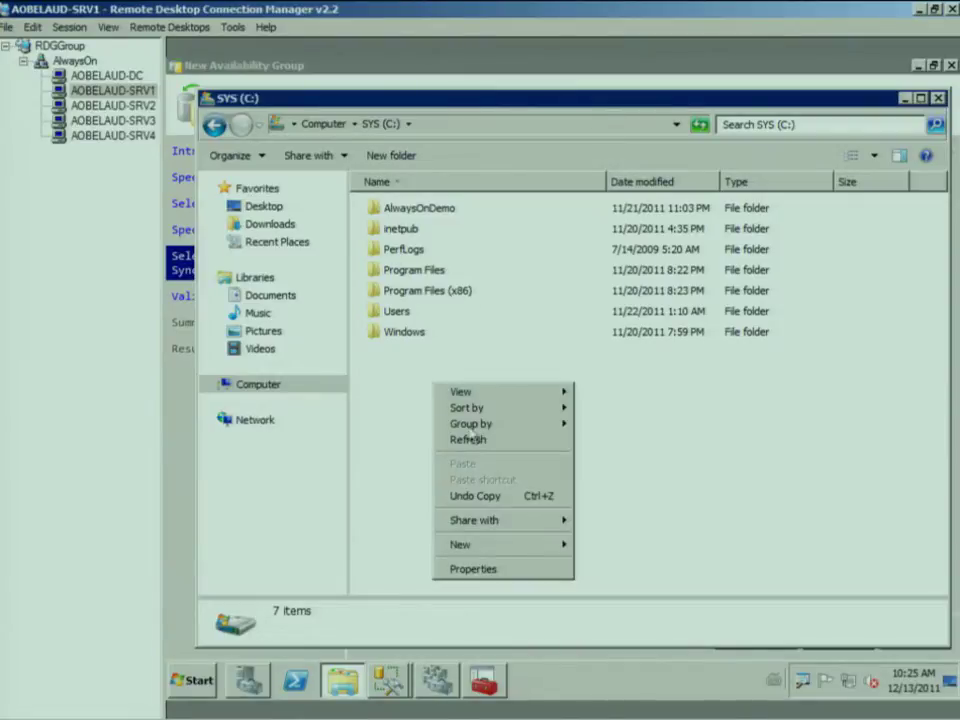
pyautogui.moveTo(490, 546)
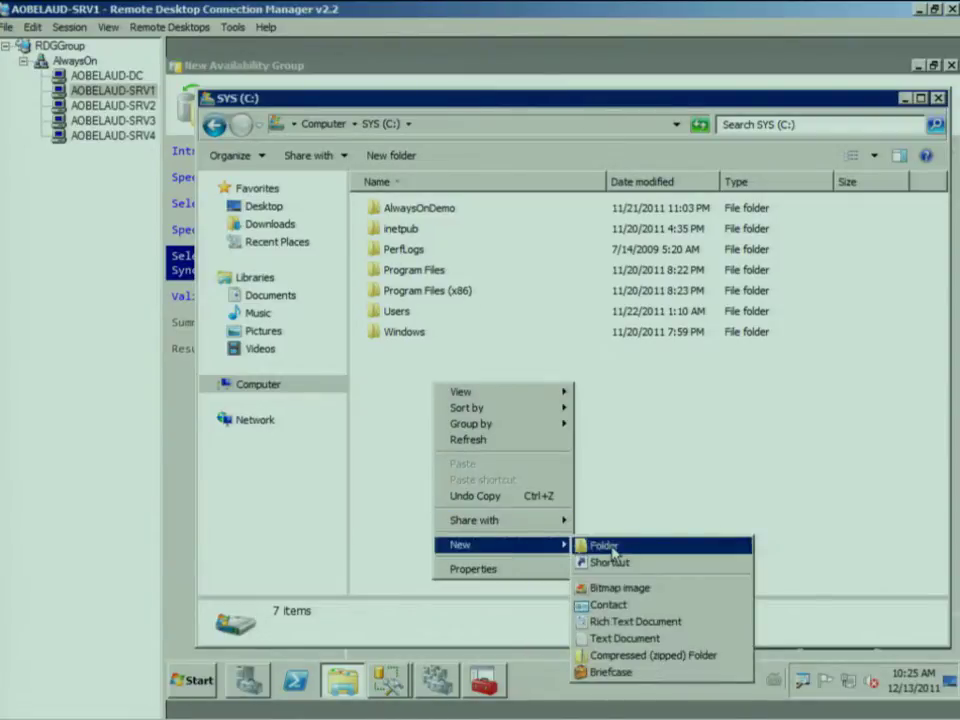
pyautogui.click(614, 553)
pyautogui.write('Backup')
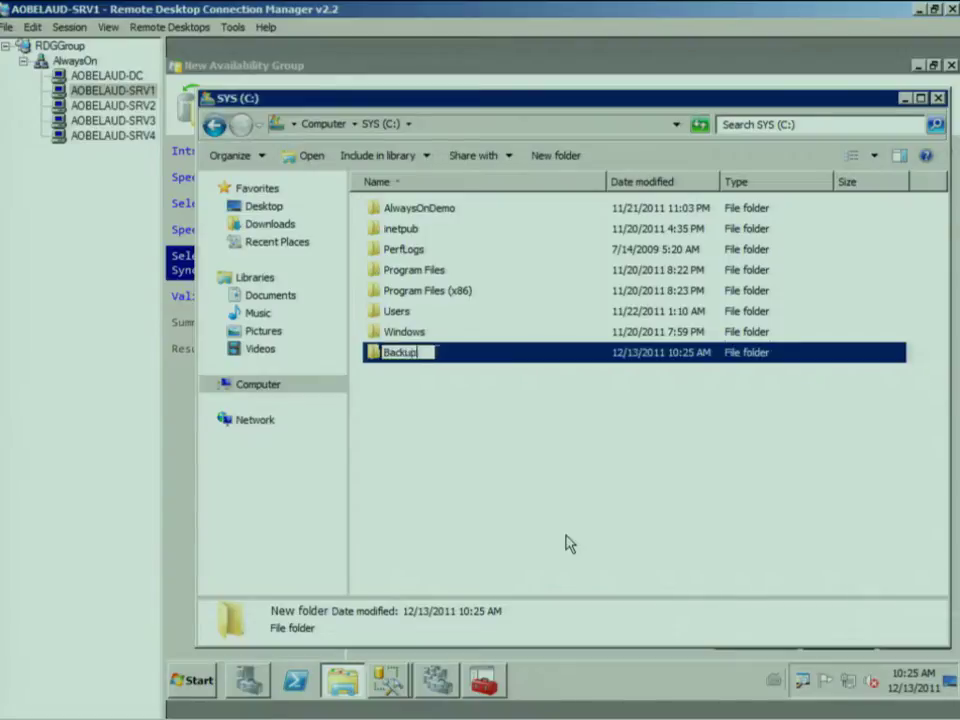
pyautogui.press('Return')
# Step: Share the Backup folder under the share name Backup and grant Everyone Full Control on the share
pyautogui.rightClick(465, 355)
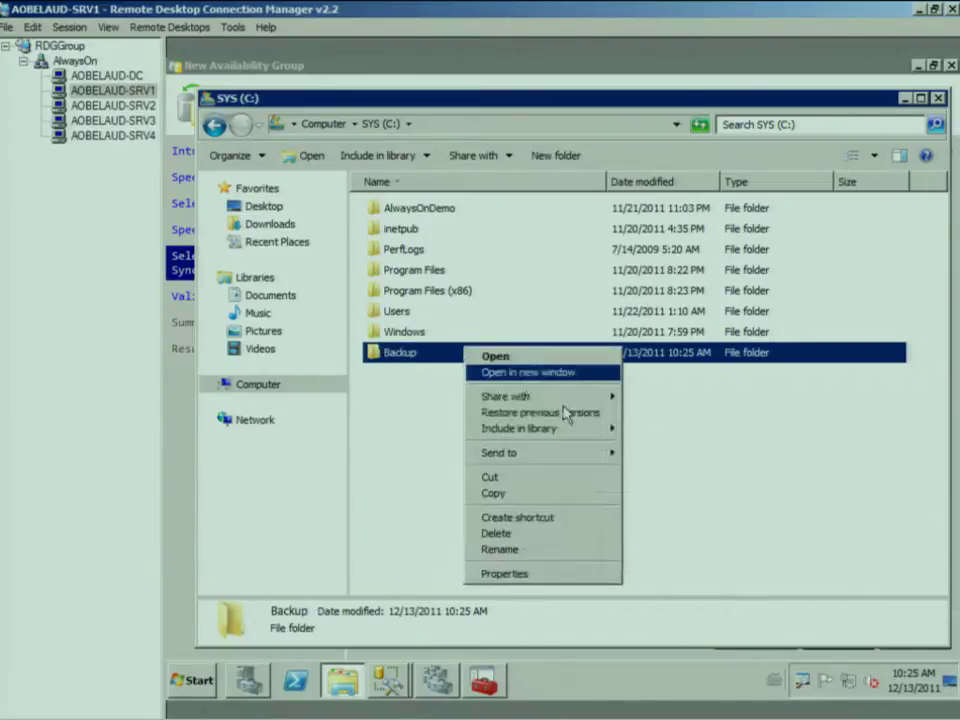
pyautogui.moveTo(615, 397)
pyautogui.click(655, 398)
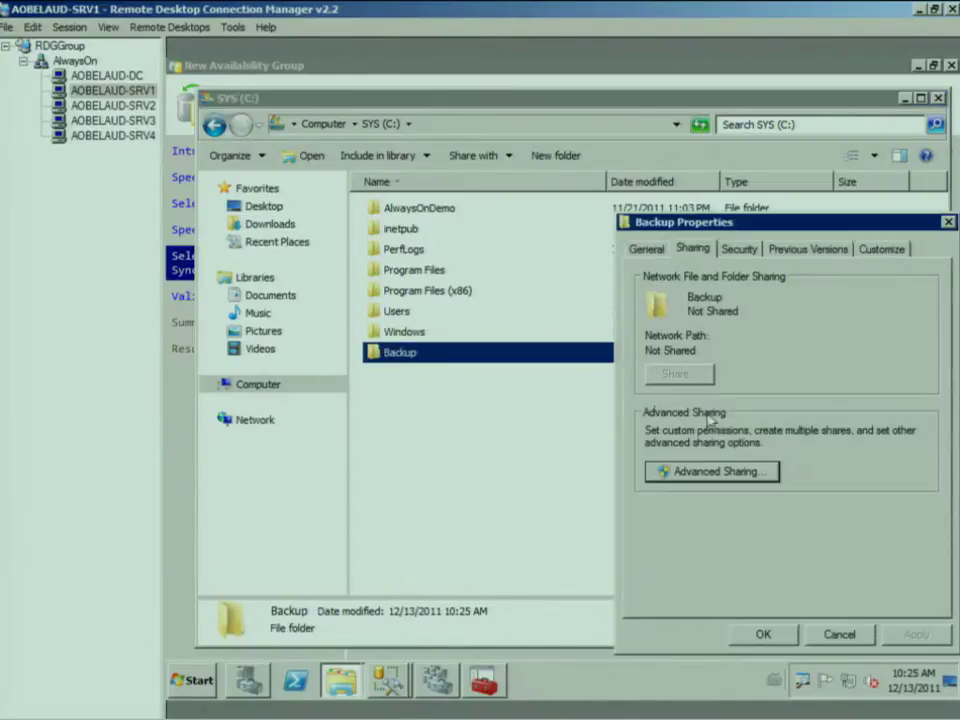
pyautogui.click(760, 470)
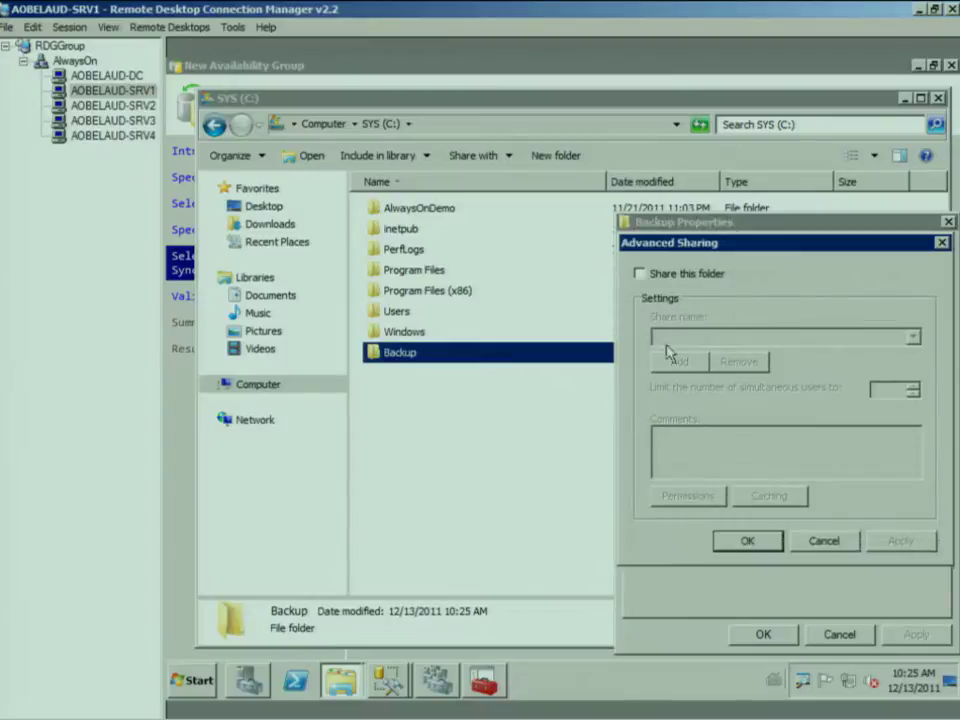
pyautogui.click(640, 273)
pyautogui.click(685, 495)
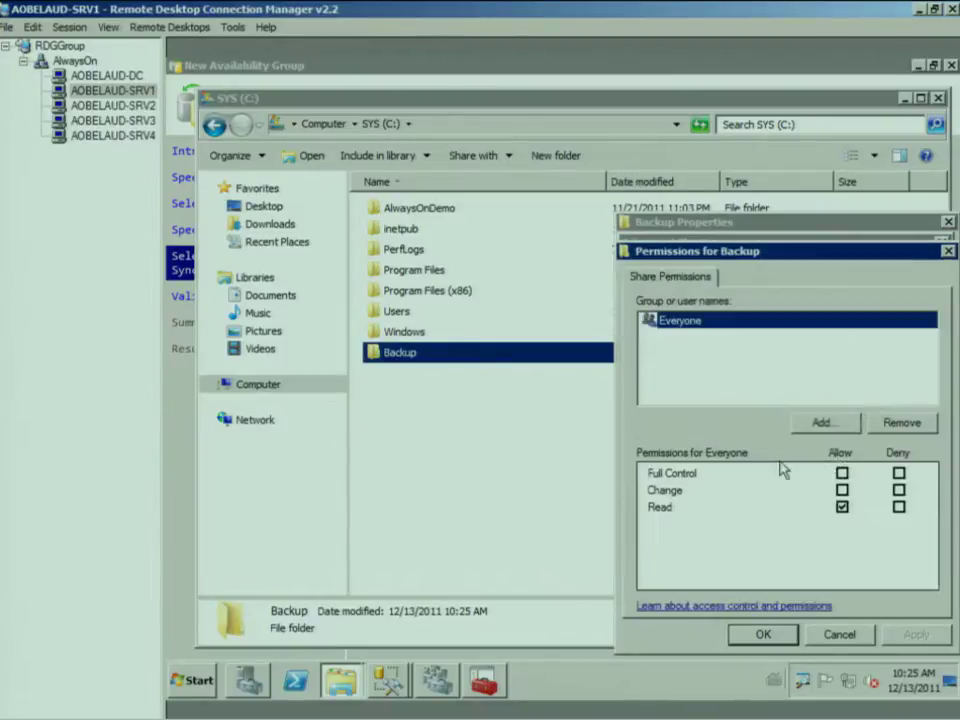
pyautogui.click(842, 473)
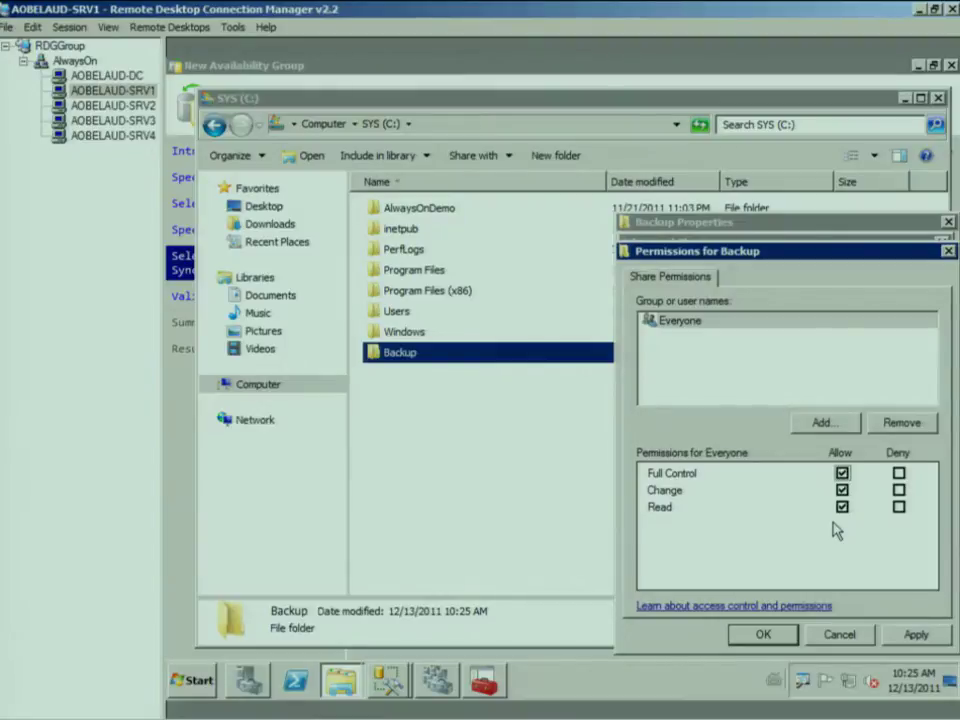
pyautogui.click(737, 634)
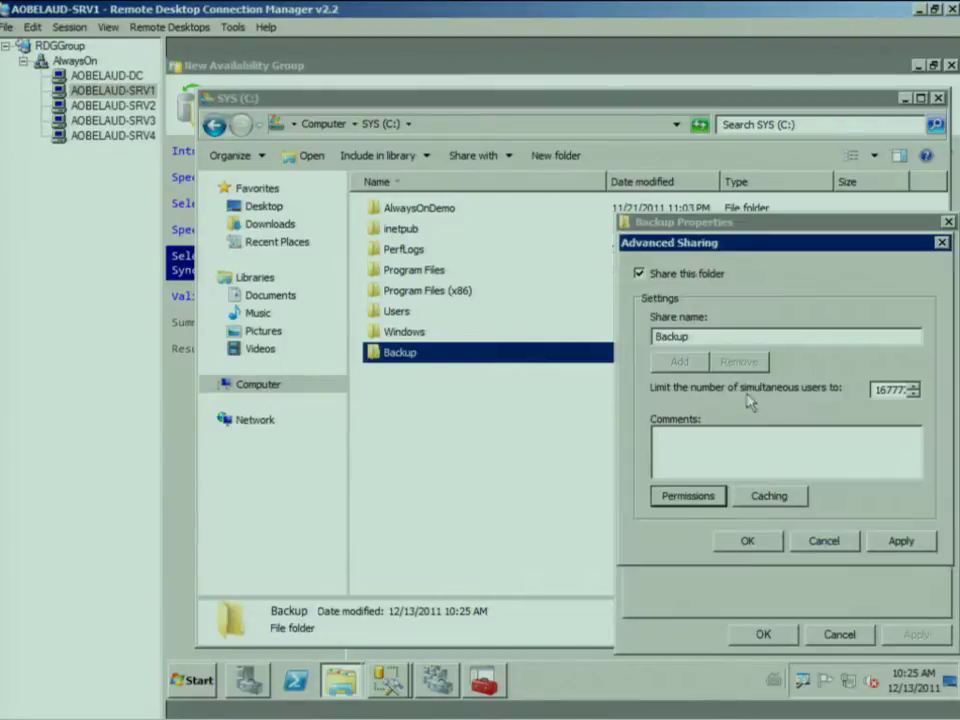
pyautogui.click(770, 541)
# Step: Copy the share's network path, enter \\AOBELAUD-SRV1\Backup as the shared location for Full synchronization, and run the availability group validation
pyautogui.hotkey('ctrl', 'c')
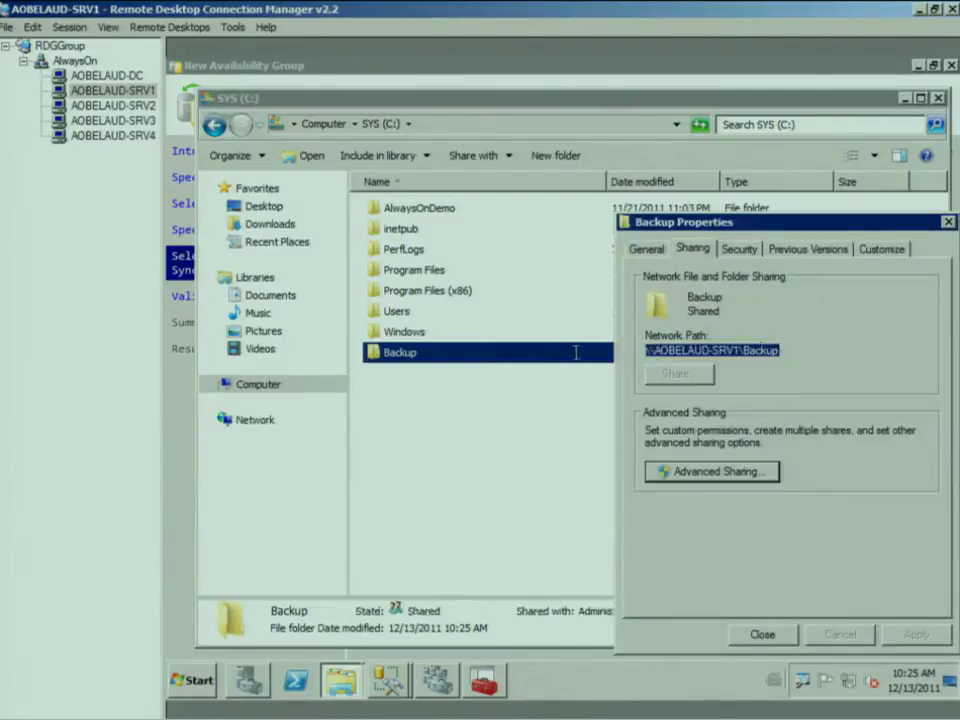
pyautogui.click(762, 634)
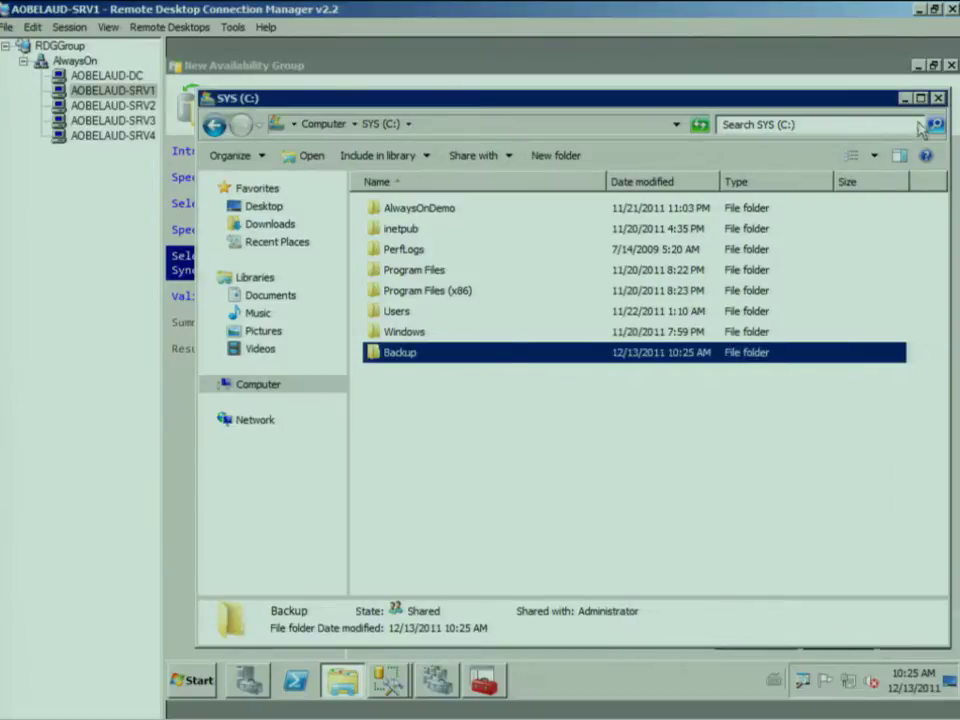
pyautogui.click(938, 98)
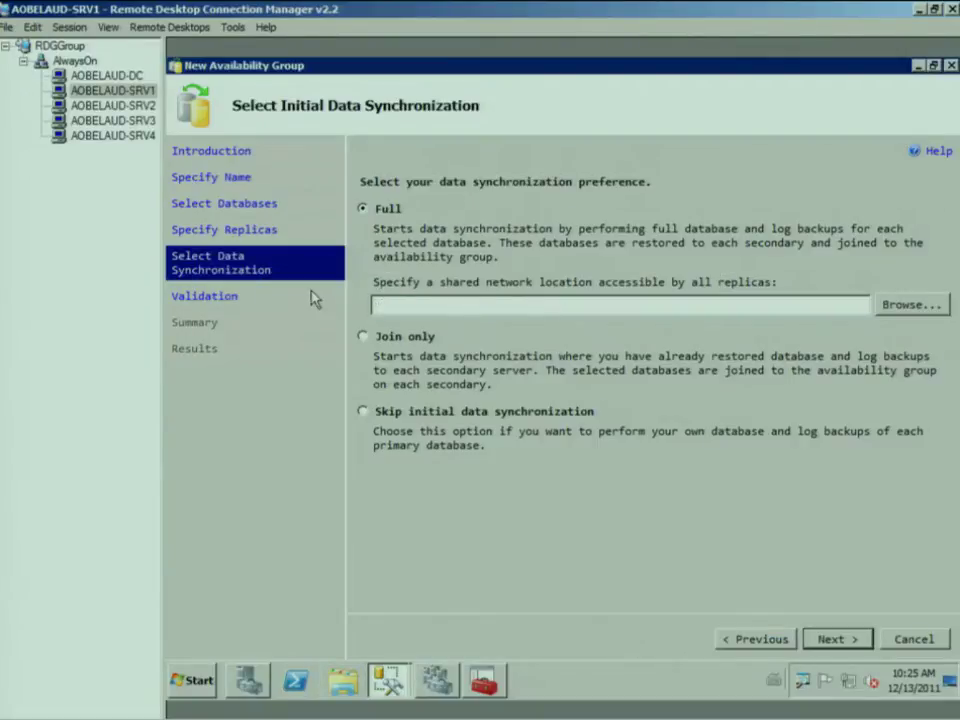
pyautogui.hotkey('ctrl', 'v')
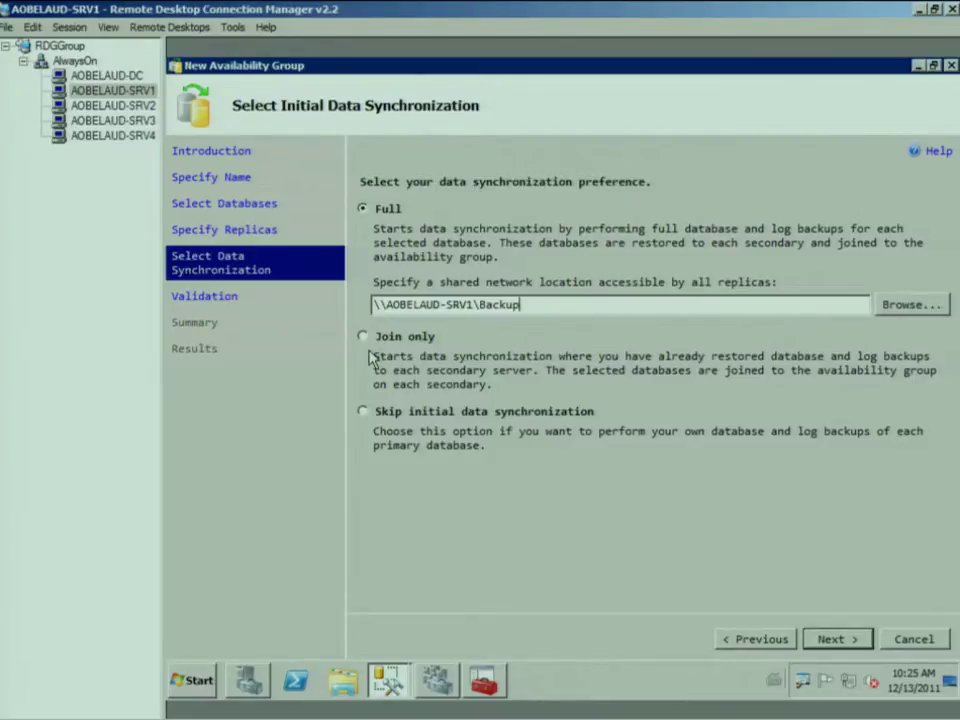
pyautogui.click(855, 639)
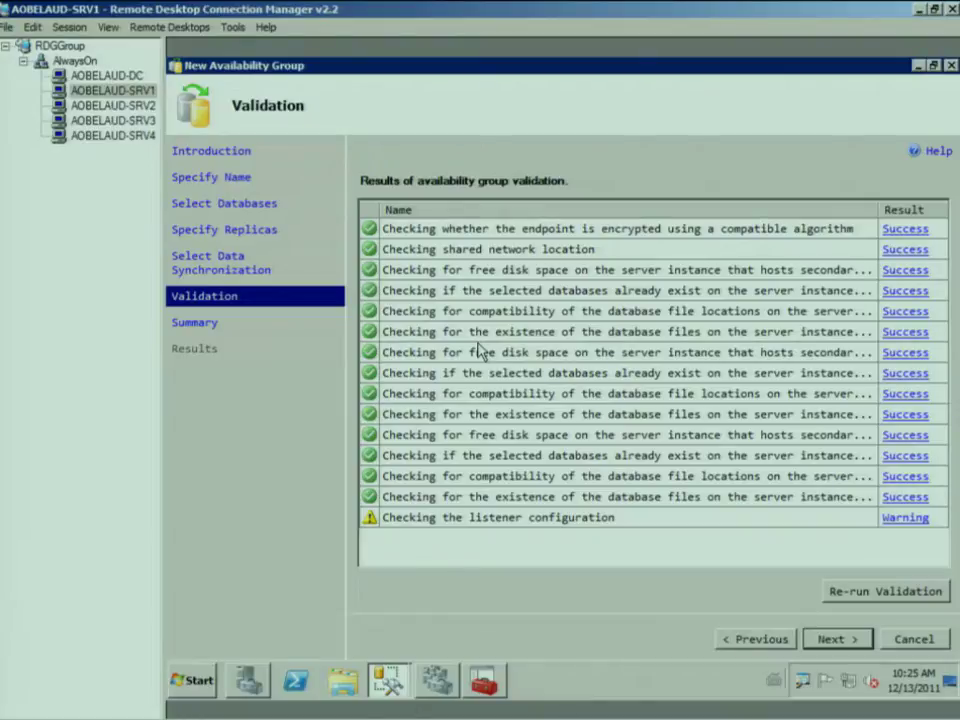
# Step: Accept the validation and summary to create the availability group, and display the detailed progress of each creation task
pyautogui.click(845, 638)
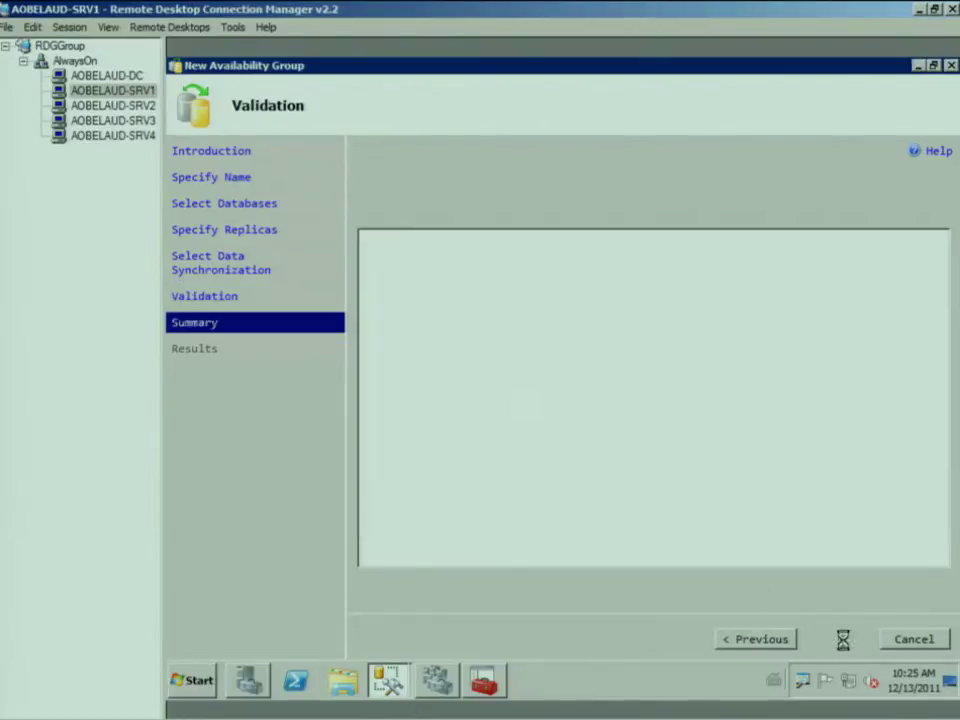
pyautogui.click(836, 638)
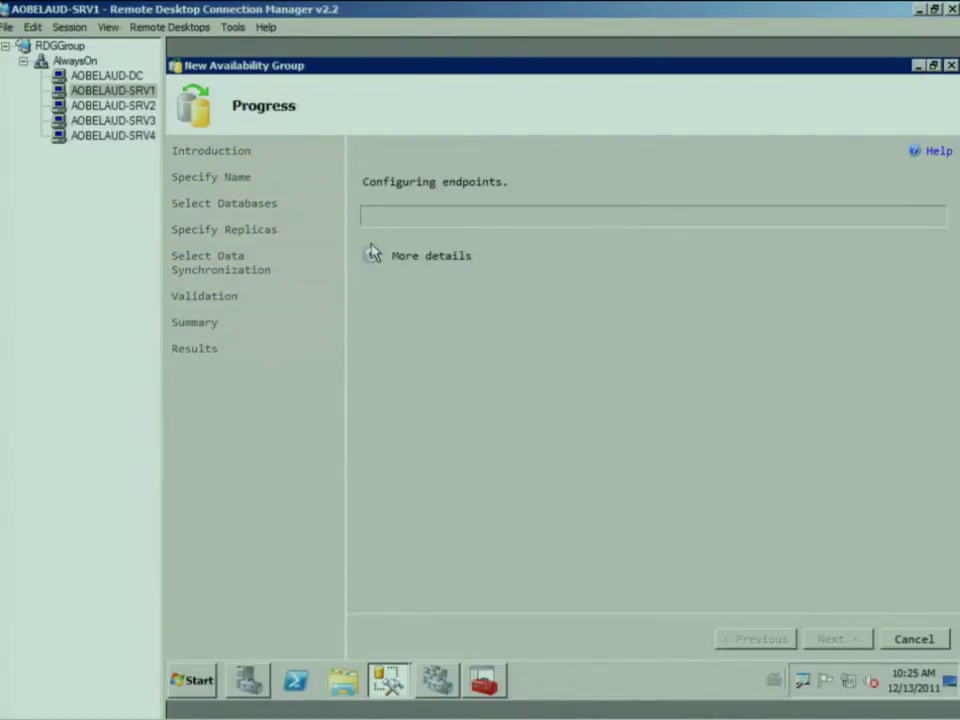
pyautogui.click(370, 253)
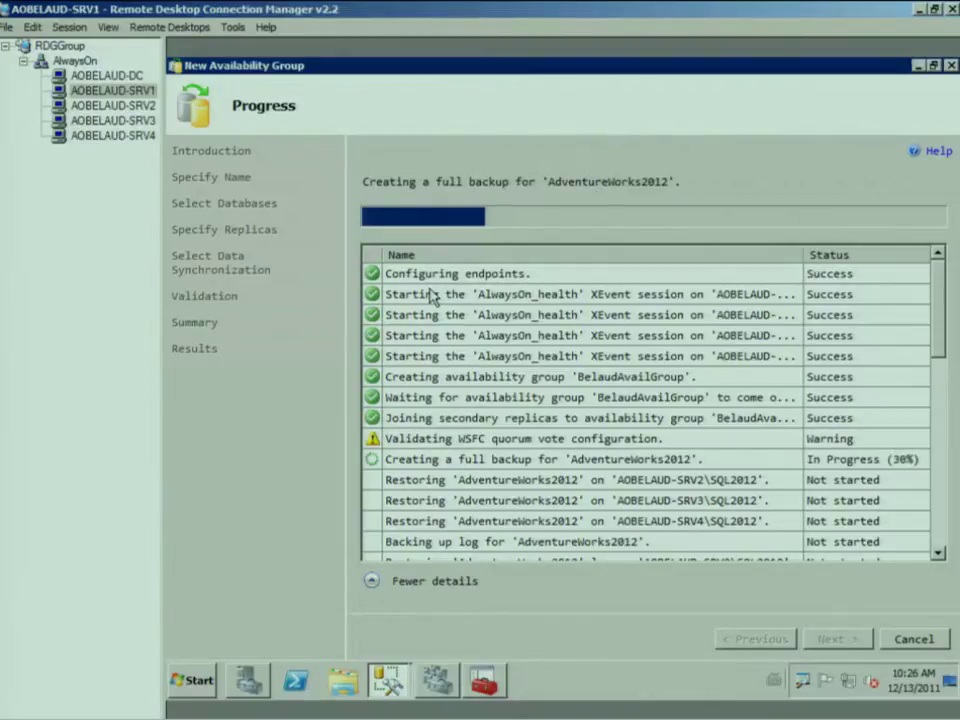
pyautogui.moveTo(939, 315); pyautogui.dragTo(933, 362)
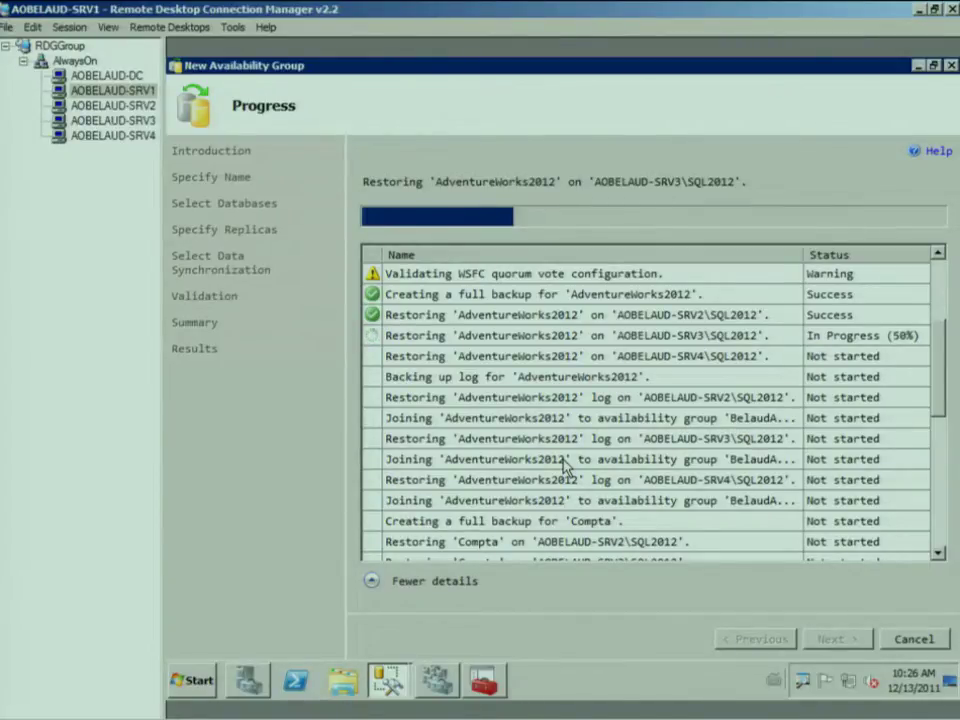
# Step: Switch to PowerPoint and present the slide on planned and unplanned failover with OLTP read/write access
pyautogui.moveTo(170, 712)
pyautogui.click(302, 705)
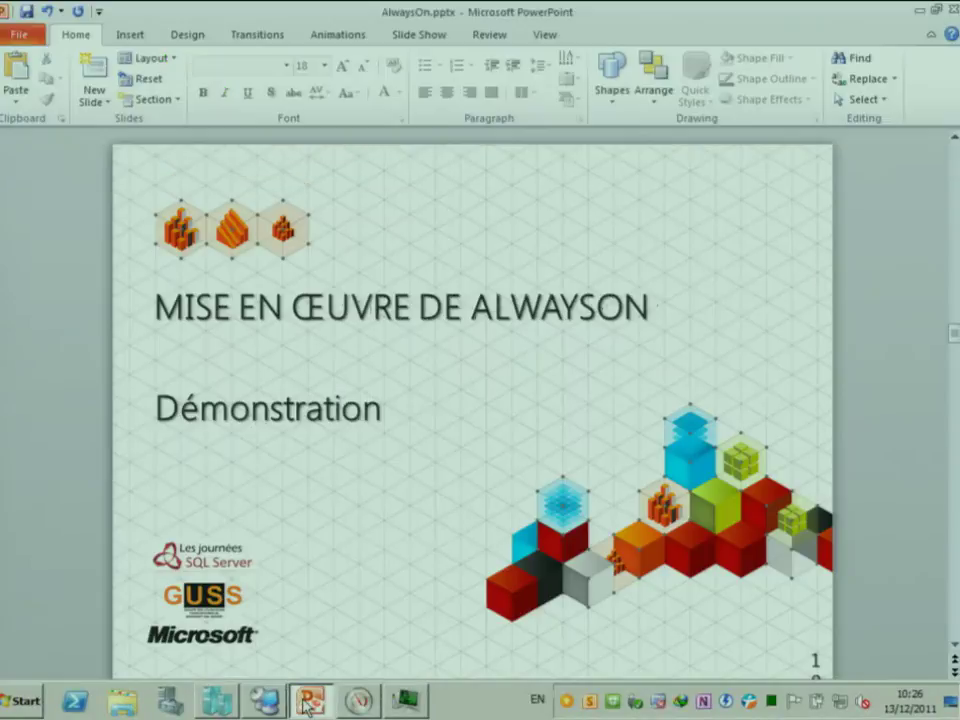
pyautogui.press('F5')
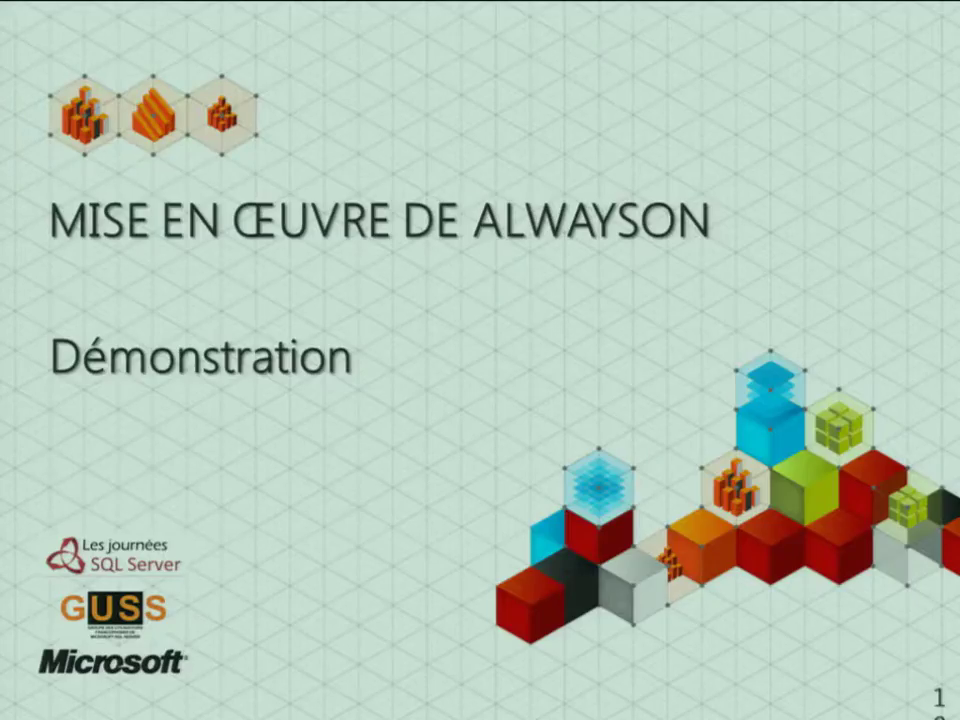
pyautogui.press('Right')
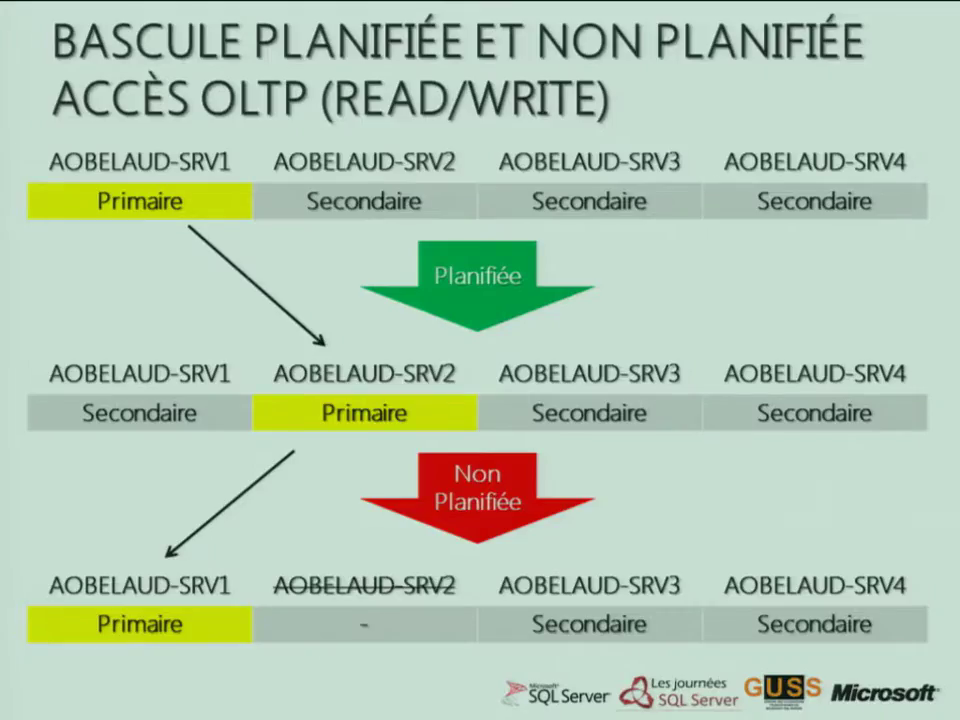
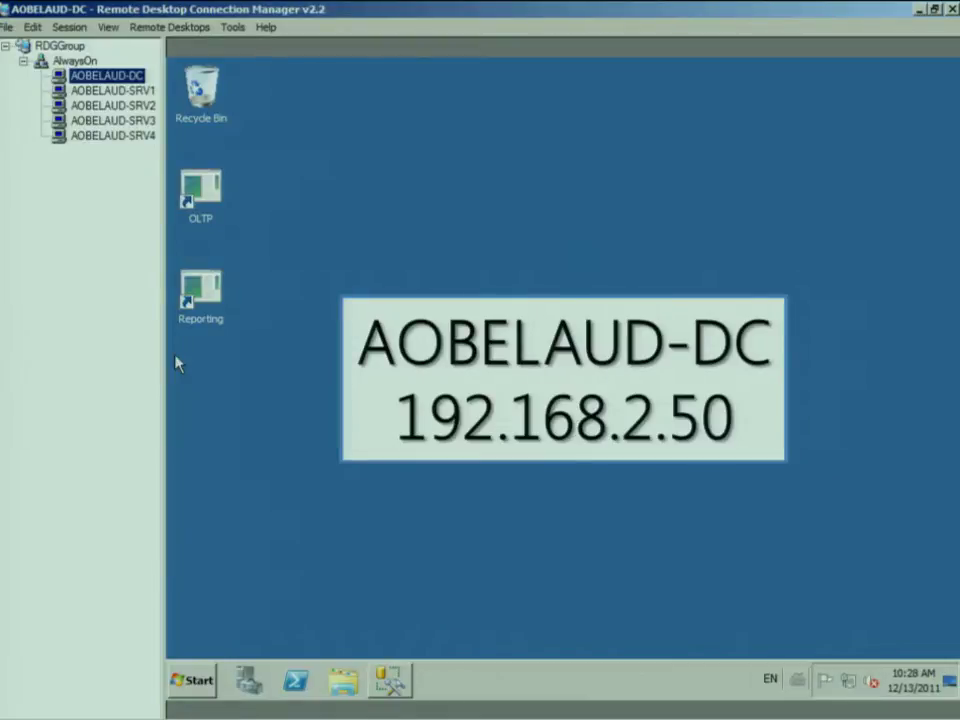
# Step: Open the OLTP test application on AOBELAUD-DC, reposition its window, and start the test with the existing connection string
pyautogui.doubleClick(205, 216)
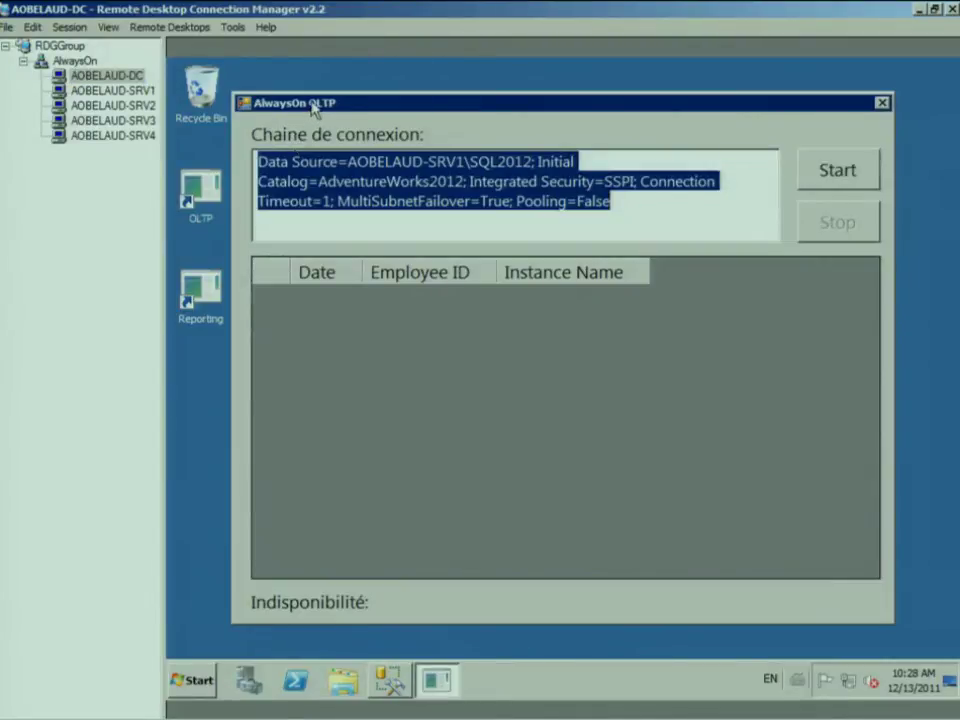
pyautogui.moveTo(317, 101); pyautogui.dragTo(273, 81)
pyautogui.click(285, 139)
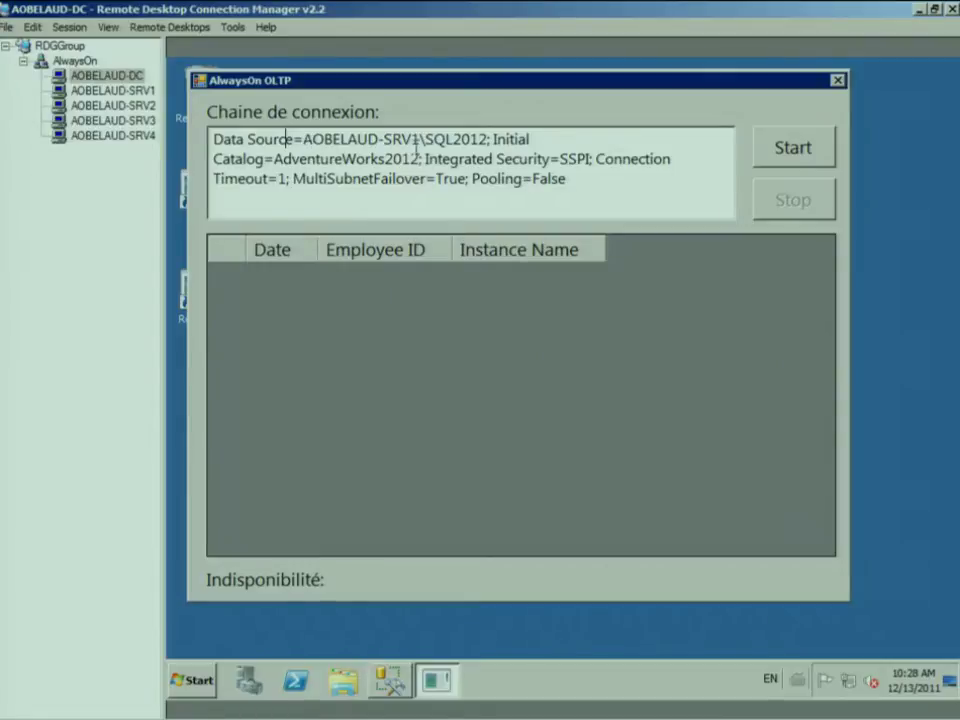
pyautogui.click(775, 155)
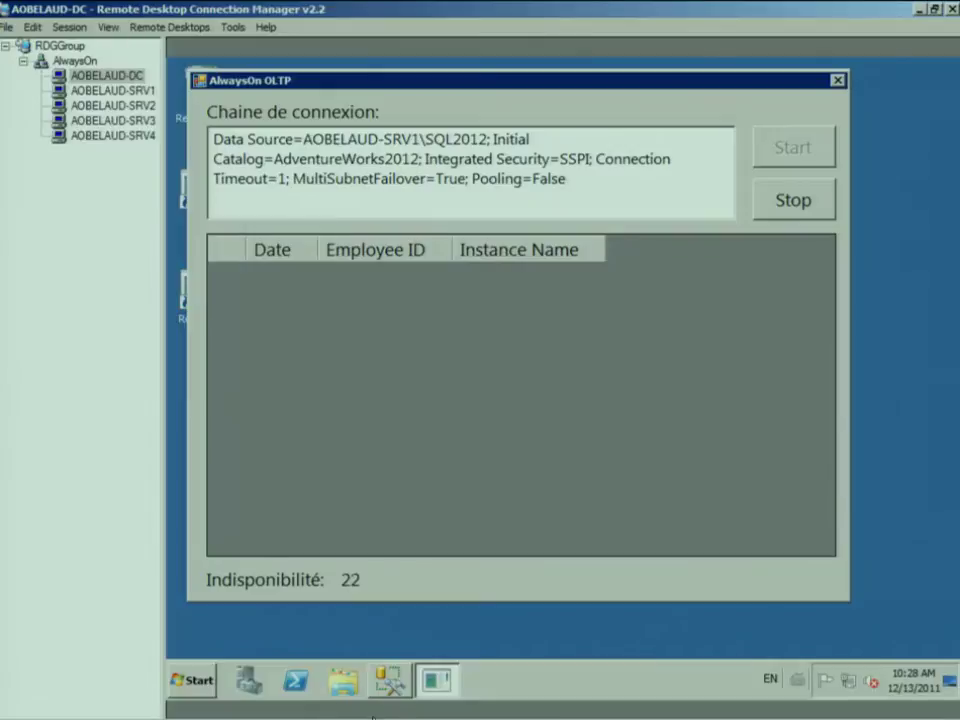
# Step: Switch to SQL Server Management Studio and check the databases of the AOBELAUD-SRV1\SQL2012 instance, minimizing it when done
pyautogui.click(387, 688)
pyautogui.rightClick(314, 229)
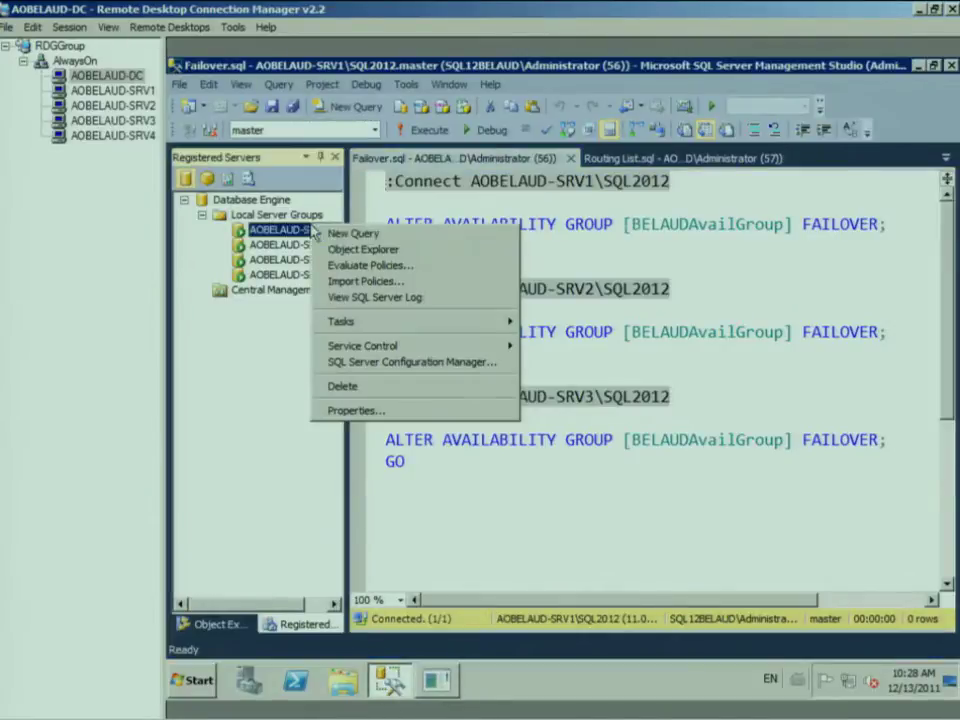
pyautogui.click(349, 251)
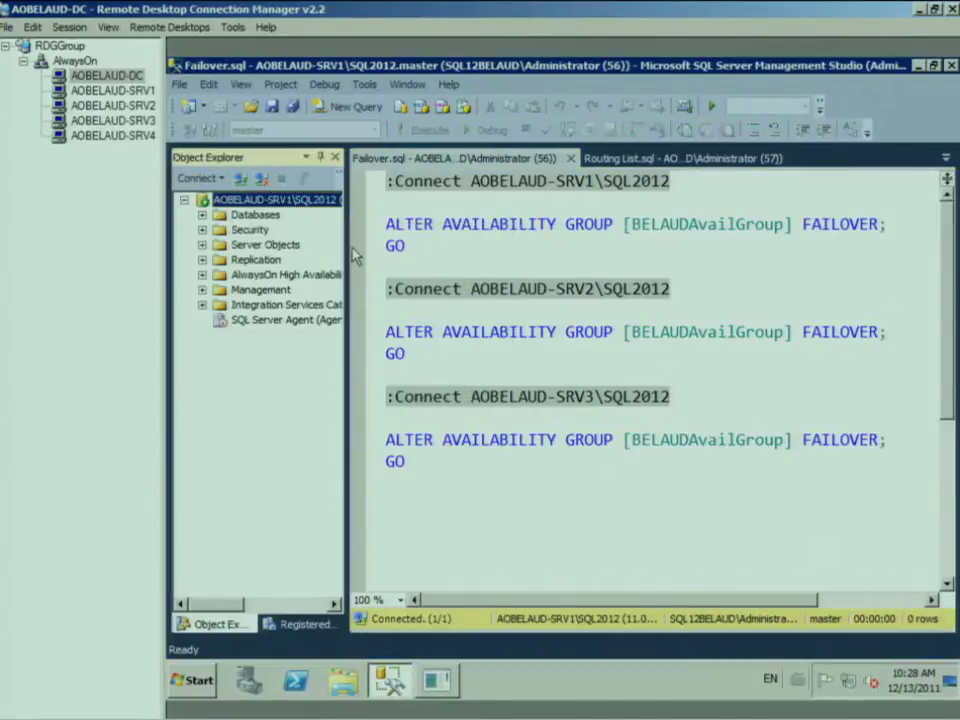
pyautogui.doubleClick(237, 215)
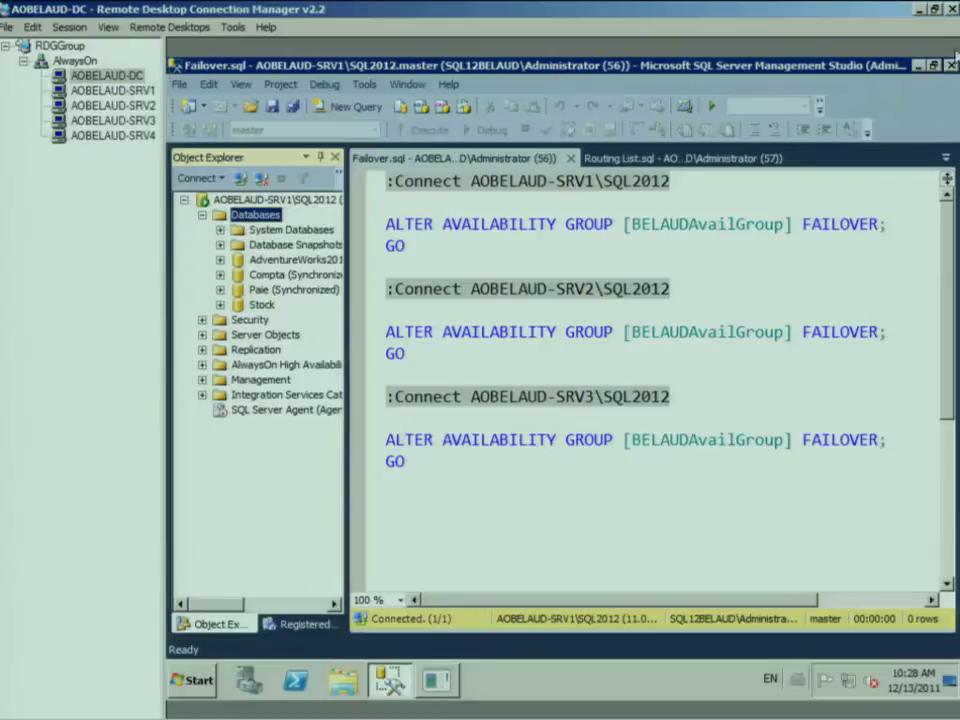
pyautogui.click(919, 67)
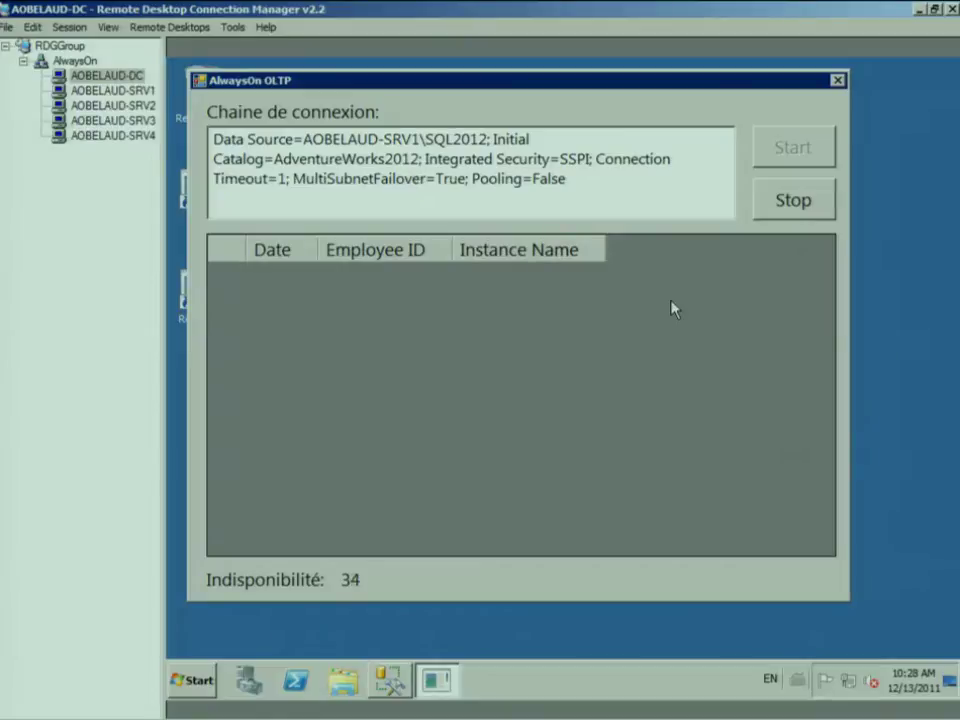
# Step: Stop the OLTP test, cut MultiSubnetFailover=True; from its connection string, and restart the test
pyautogui.click(766, 201)
pyautogui.moveTo(293, 178); pyautogui.dragTo(464, 181)
pyautogui.hotkey('ctrl', 'c')
pyautogui.press('Delete')
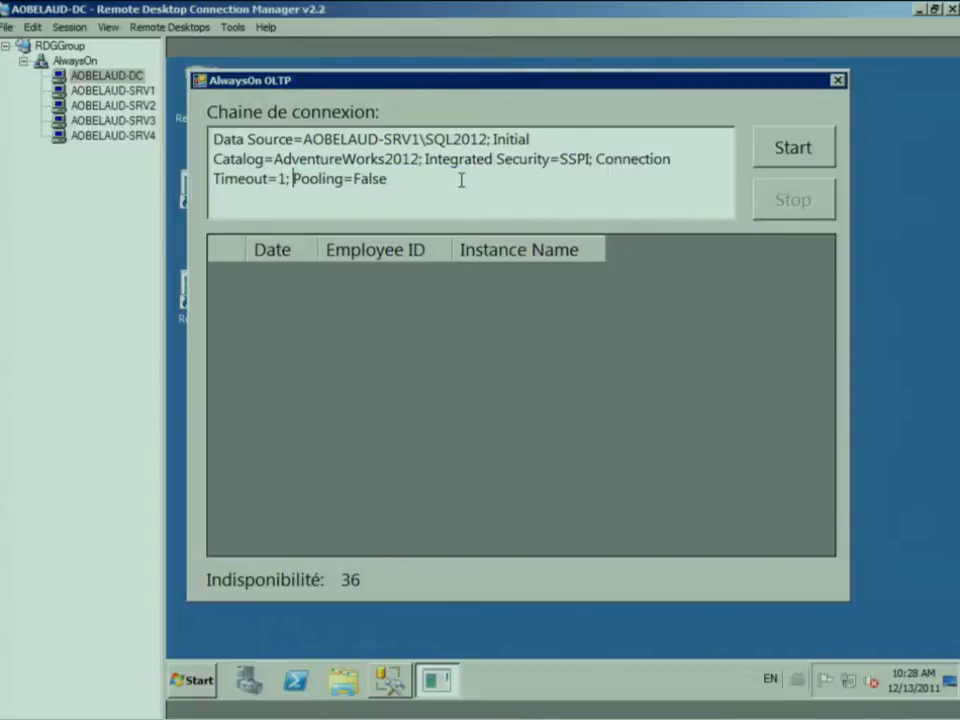
pyautogui.click(777, 149)
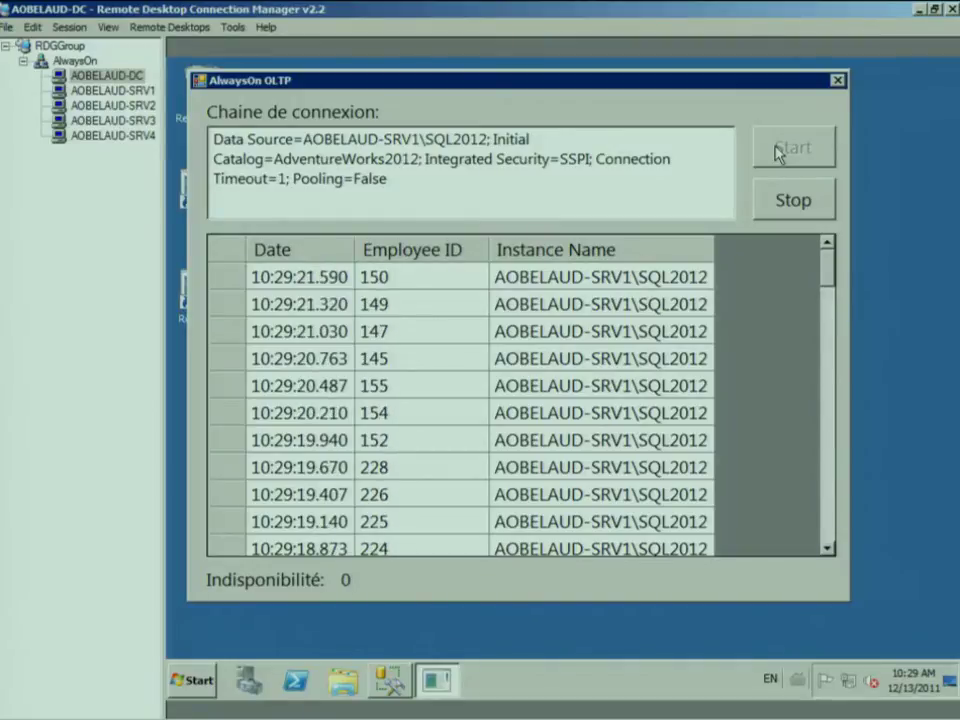
# Step: Stop the OLTP test and reinsert MultiSubnetFailover=True; before Connection Timeout in the connection string
pyautogui.click(791, 210)
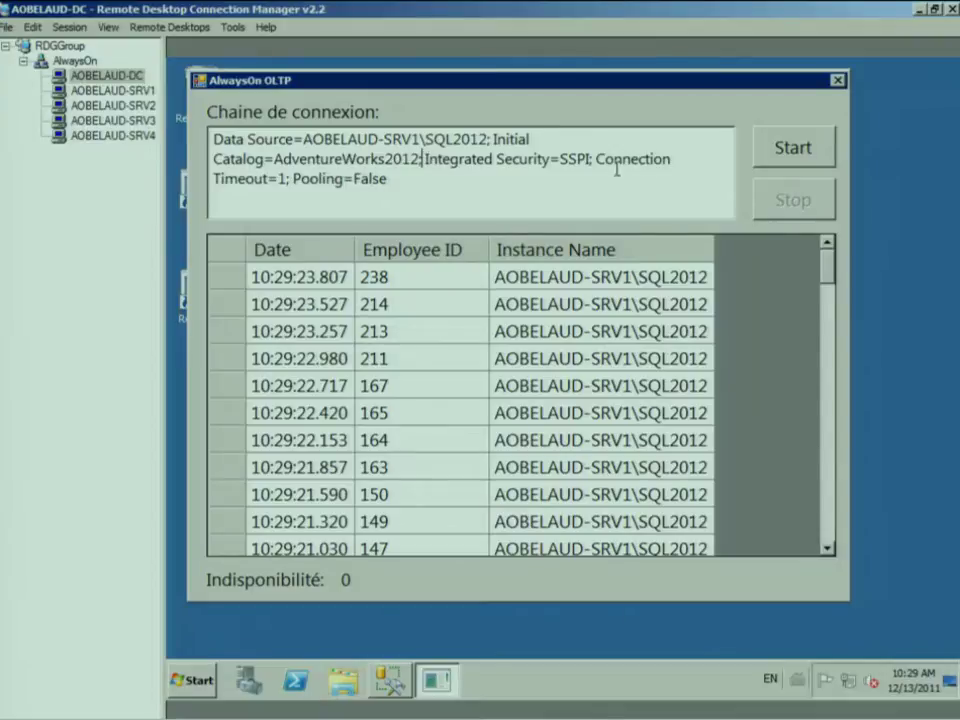
pyautogui.hotkey('ctrl', 'v')
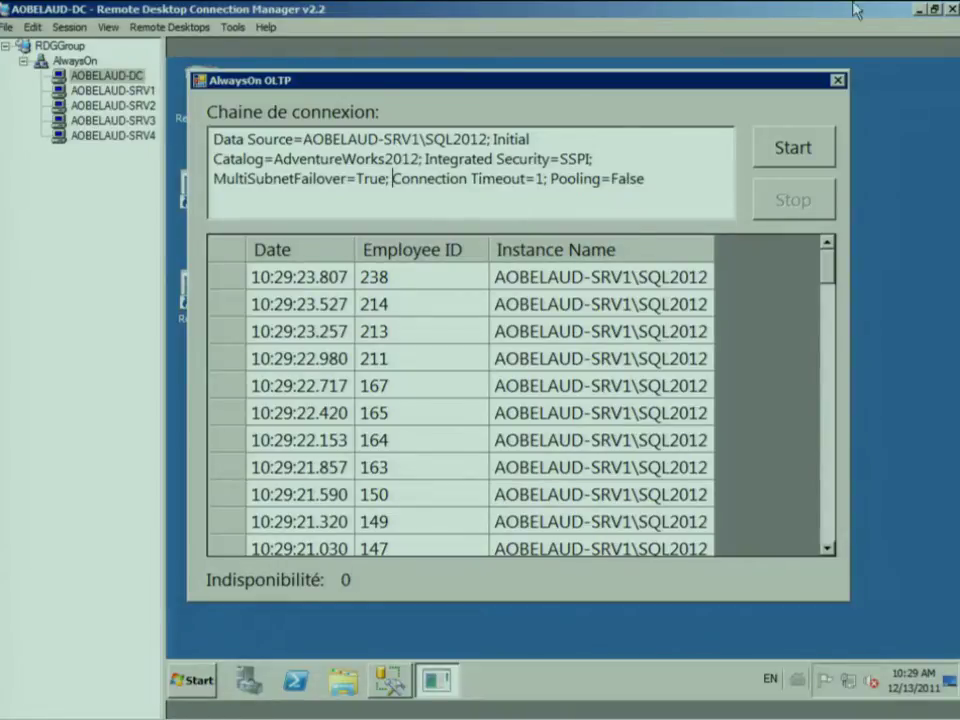
# Step: Switch to AOBELAUD-SRV1 and examine BelaudAvailGroup's availability replicas, availability databases and listeners, widening Object Explorer to read the replica roles
pyautogui.click(100, 90)
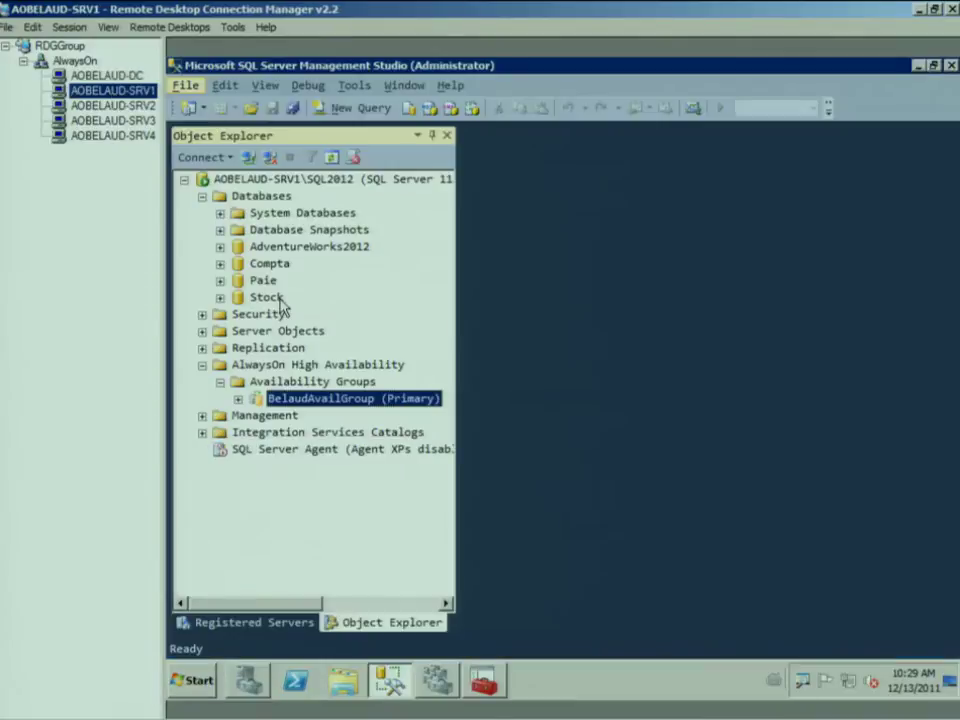
pyautogui.doubleClick(305, 400)
pyautogui.doubleClick(343, 416)
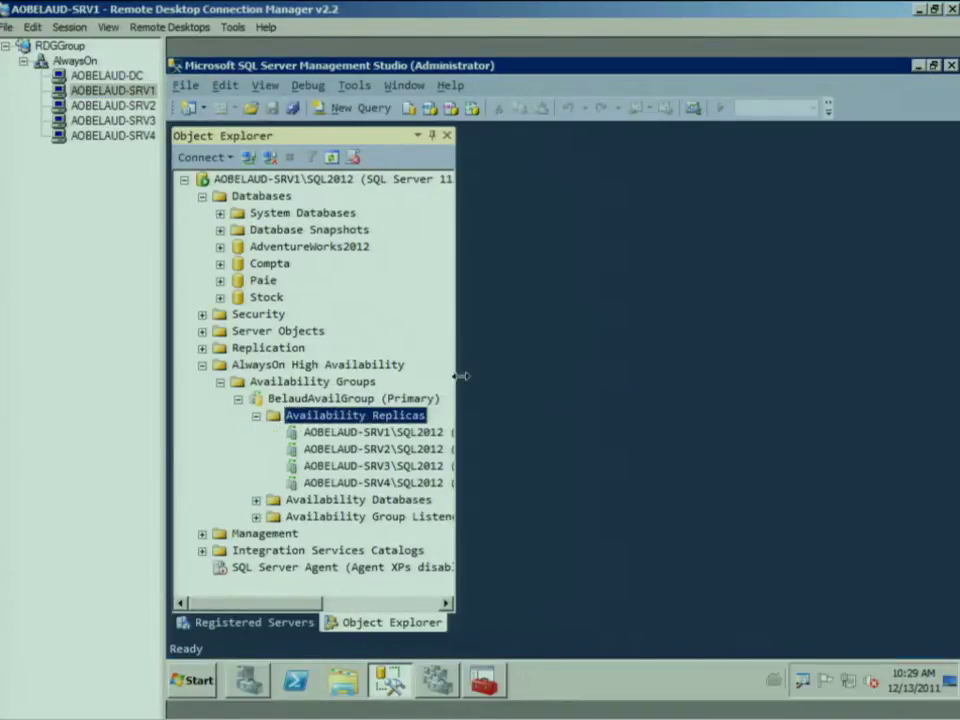
pyautogui.moveTo(456, 386); pyautogui.dragTo(565, 390)
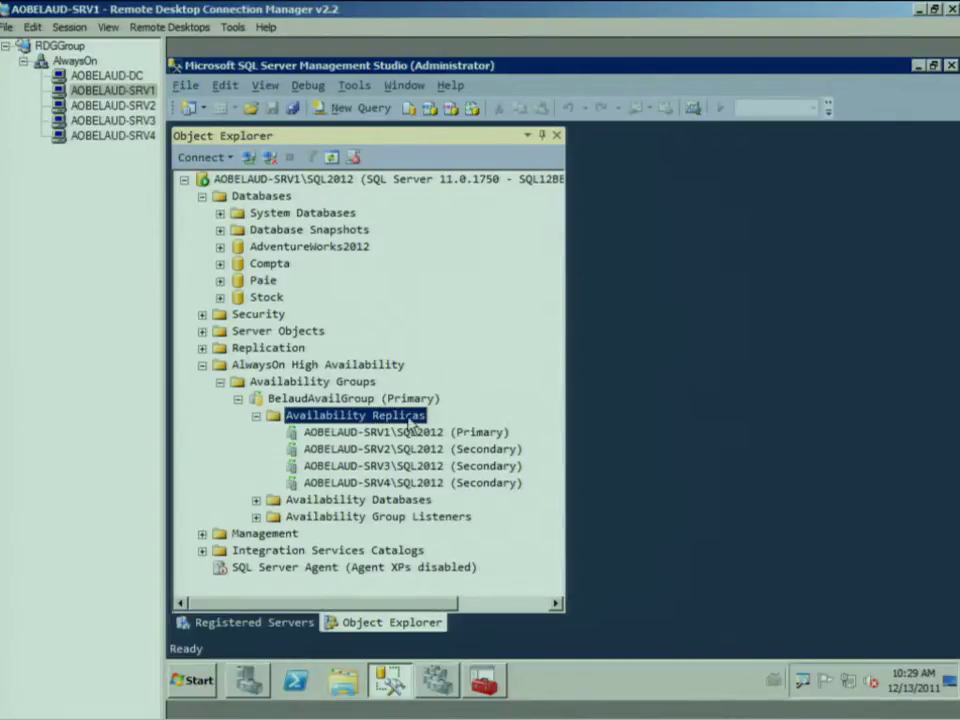
pyautogui.click(411, 415)
pyautogui.click(373, 500)
pyautogui.doubleClick(373, 501)
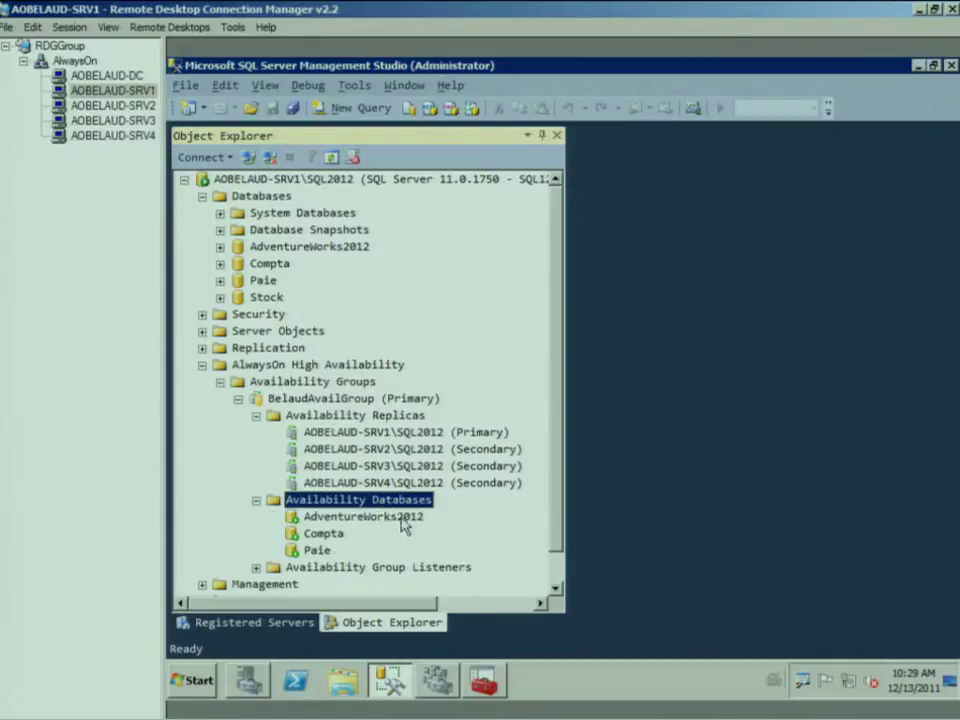
pyautogui.doubleClick(373, 568)
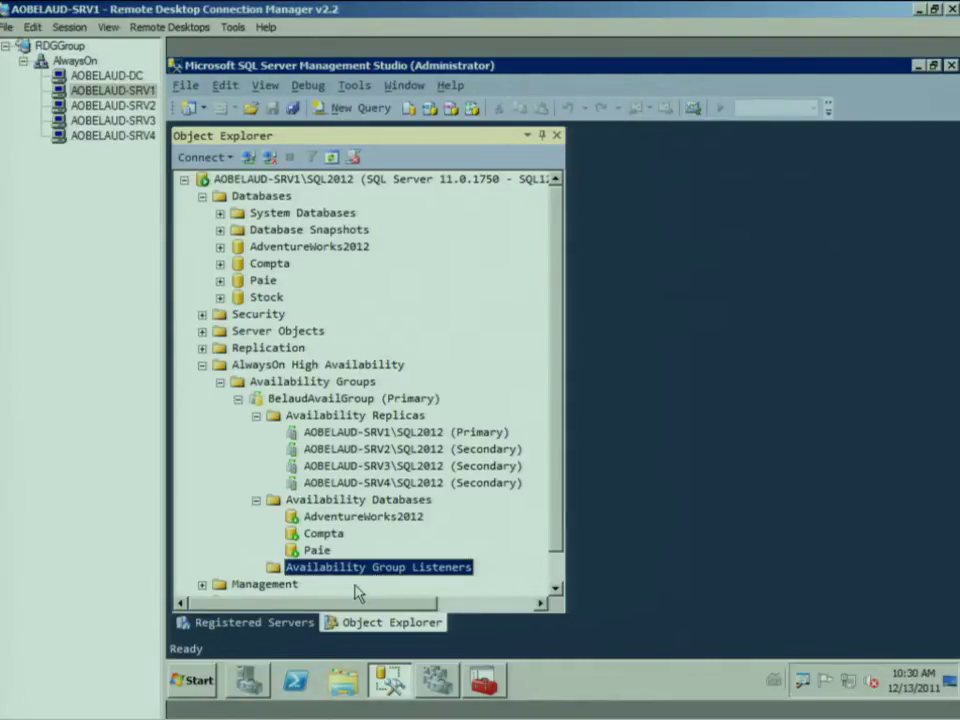
# Step: Switch to Failover Cluster Manager and examine the resources of BelaudAvailGroup under the cluster's services and applications
pyautogui.click(437, 682)
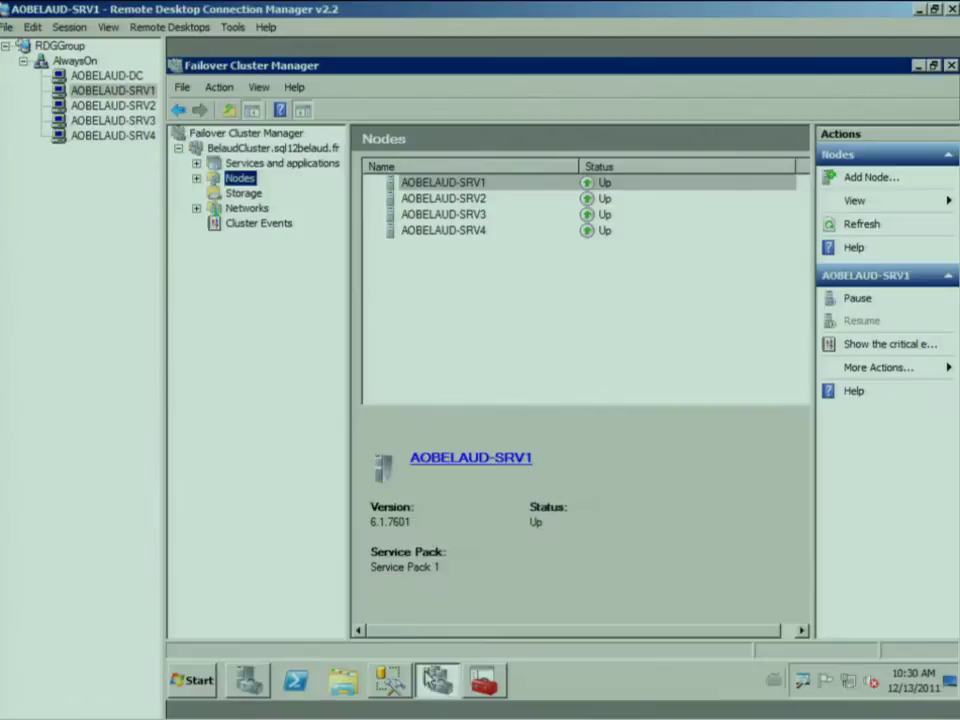
pyautogui.click(252, 164)
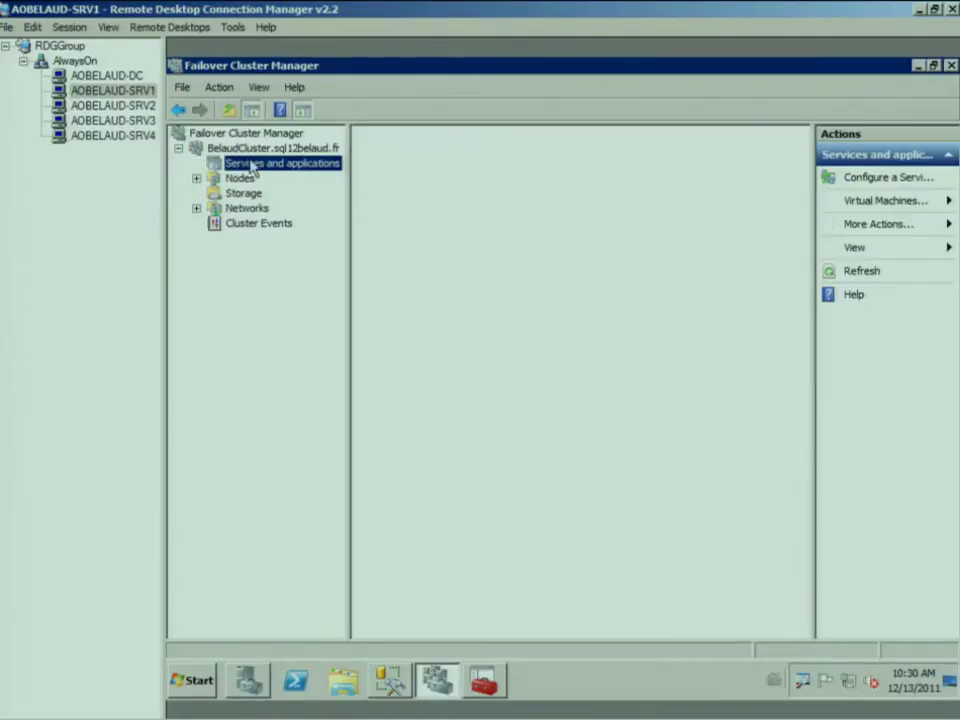
pyautogui.click(274, 180)
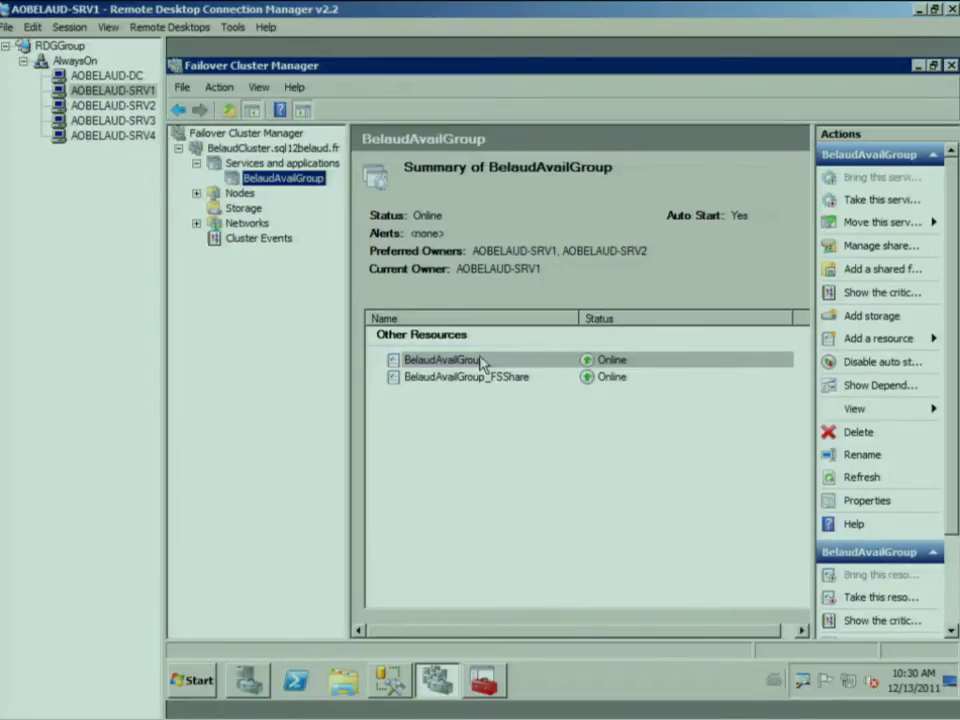
# Step: Switch to SQL Server Management Studio and define a new BelaudAvailGroup listener named BelaudListener on port 1433 with Static IP network mode
pyautogui.click(397, 684)
pyautogui.rightClick(392, 568)
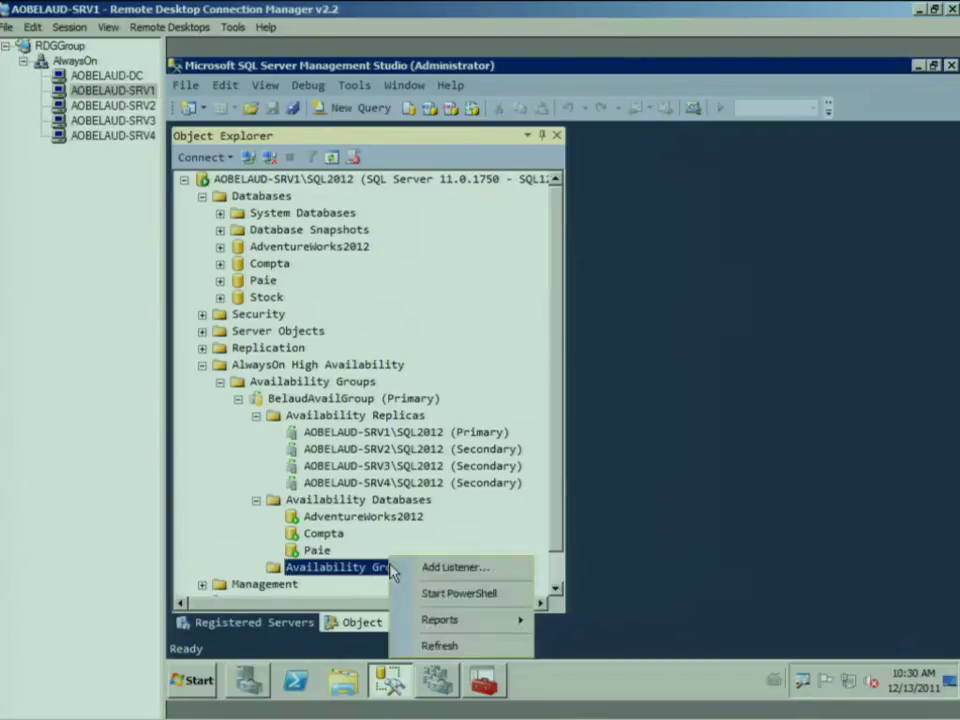
pyautogui.press('Down')
pyautogui.press('Return')
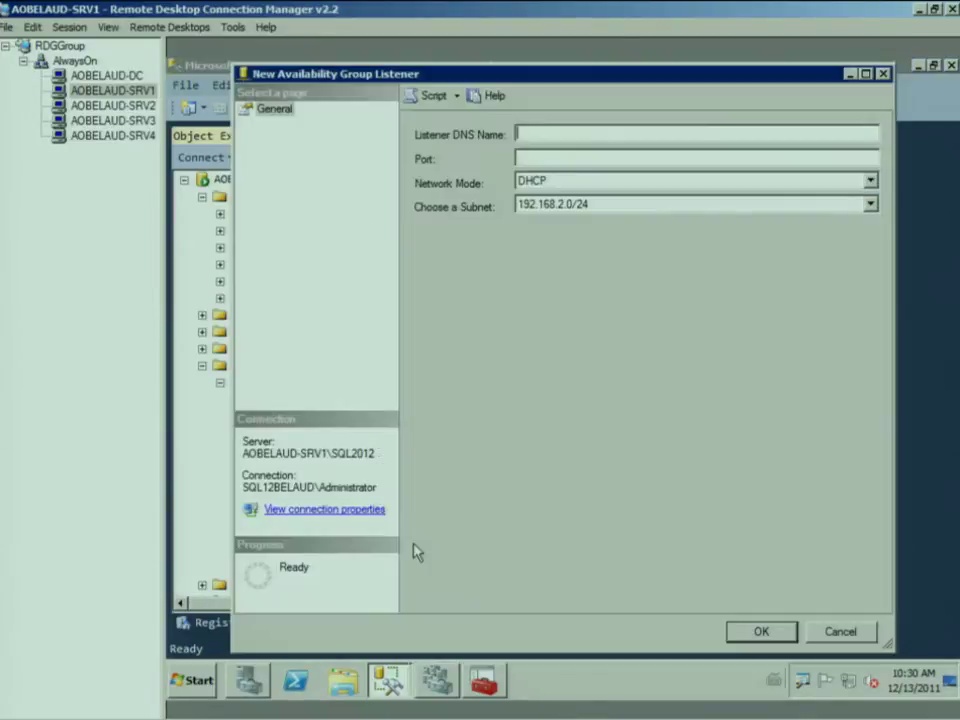
pyautogui.write('BelaudListener')
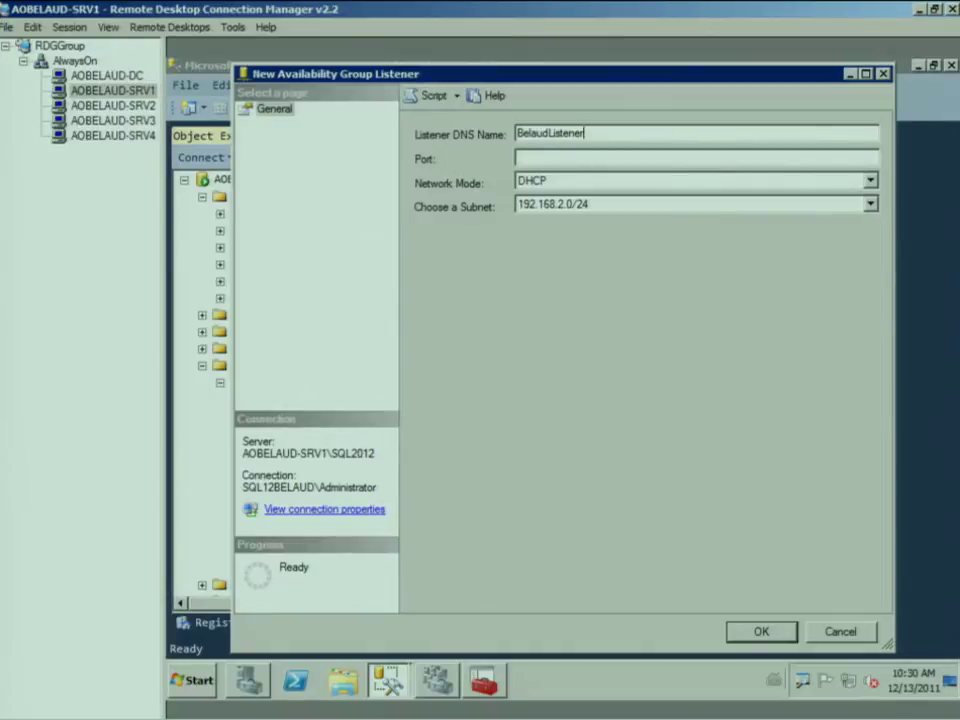
pyautogui.write('1433')
pyautogui.click(553, 182)
pyautogui.click(555, 208)
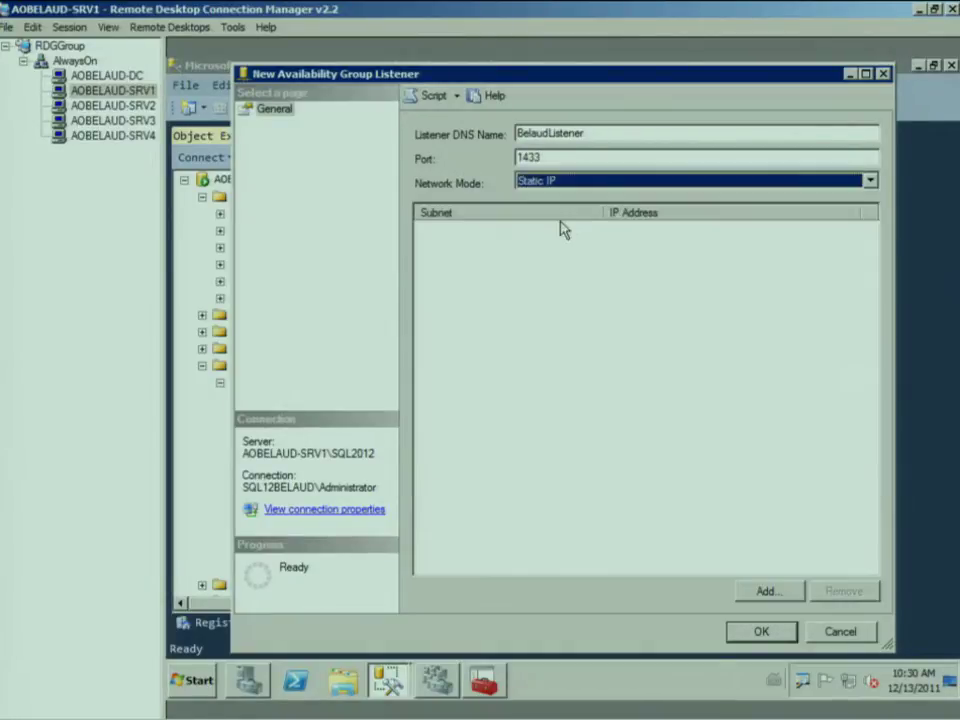
# Step: Add the IPv4 address 192.168.2.70 for subnet 192.168.2.0/24 to the listener and create the listener
pyautogui.click(742, 584)
pyautogui.click(555, 345)
pyautogui.write('192.168')
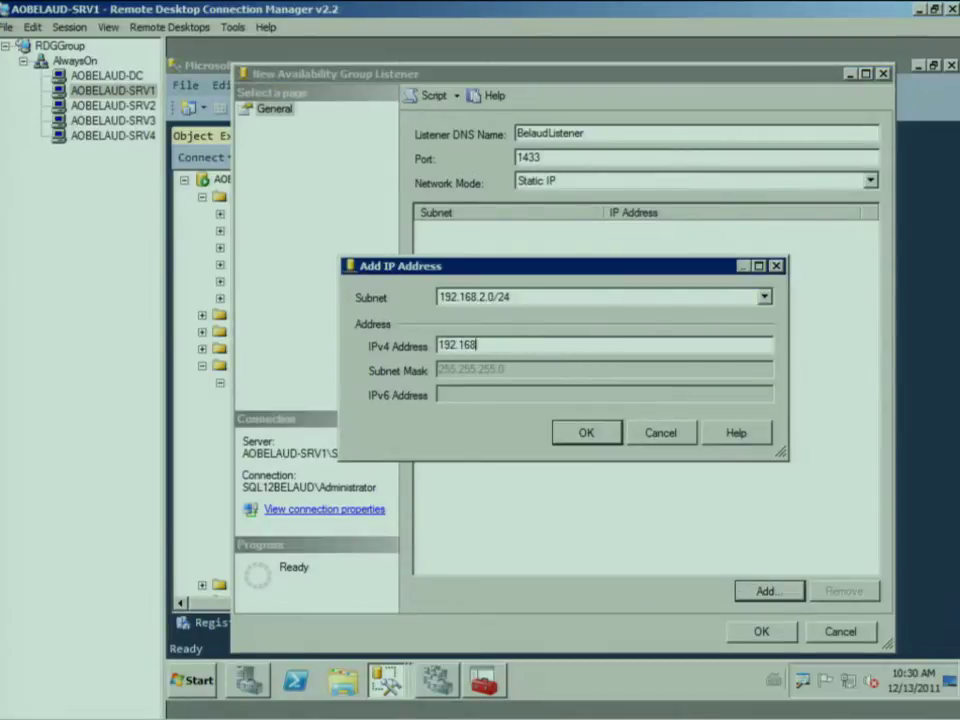
pyautogui.write('.2.70')
pyautogui.click(584, 433)
pyautogui.click(761, 631)
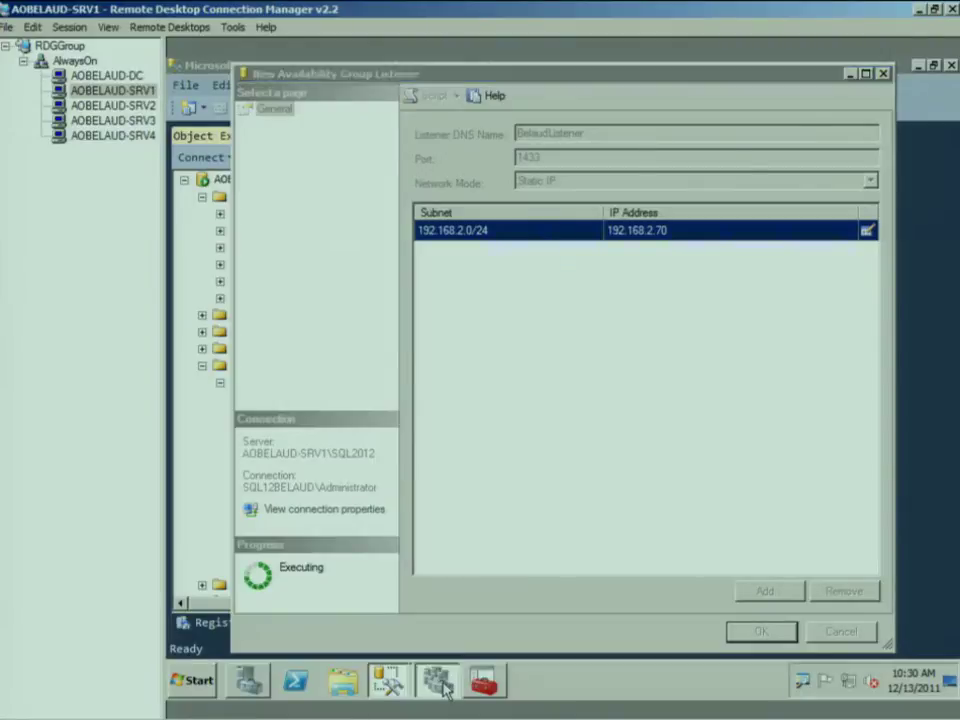
# Step: Switch to Failover Cluster Manager and check BelaudListener's status among the BelaudAvailGroup resources during the listener's creation
pyautogui.click(438, 682)
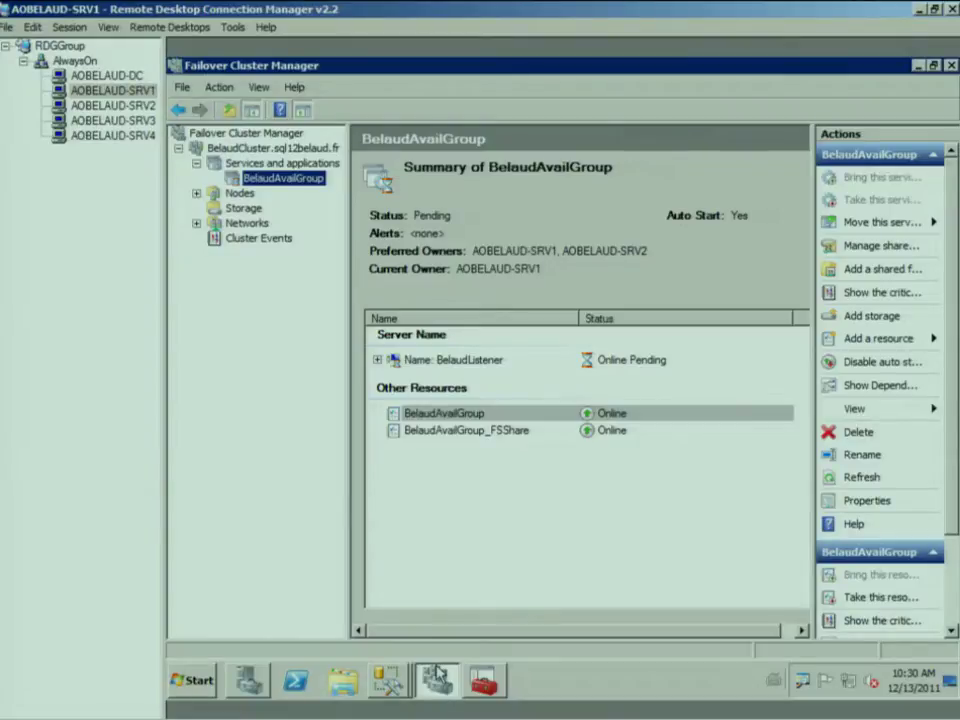
pyautogui.click(390, 680)
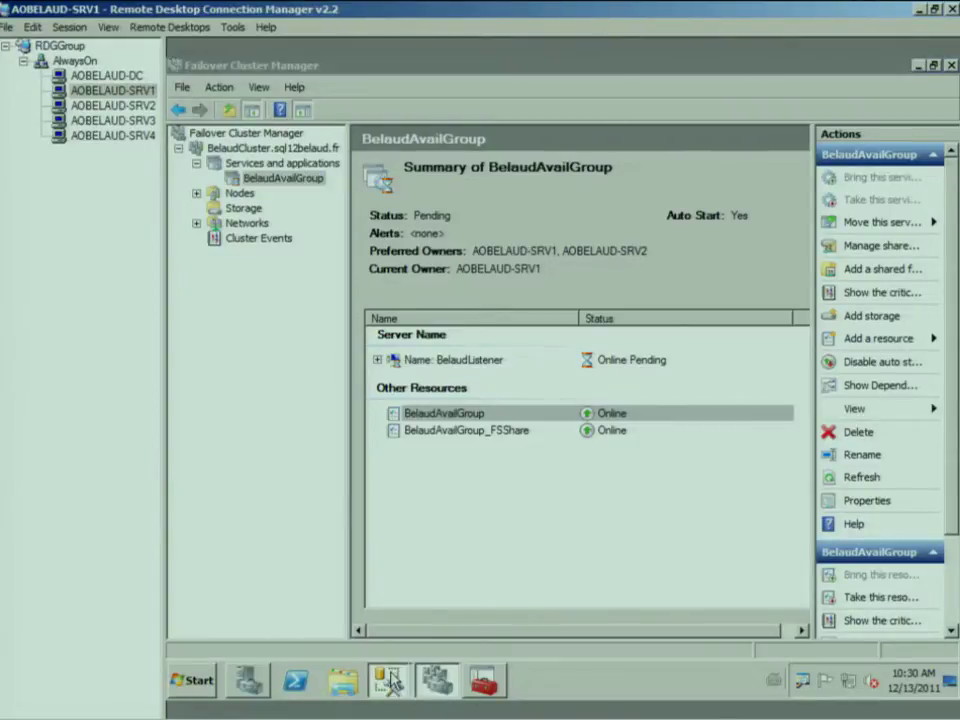
pyautogui.click(390, 643)
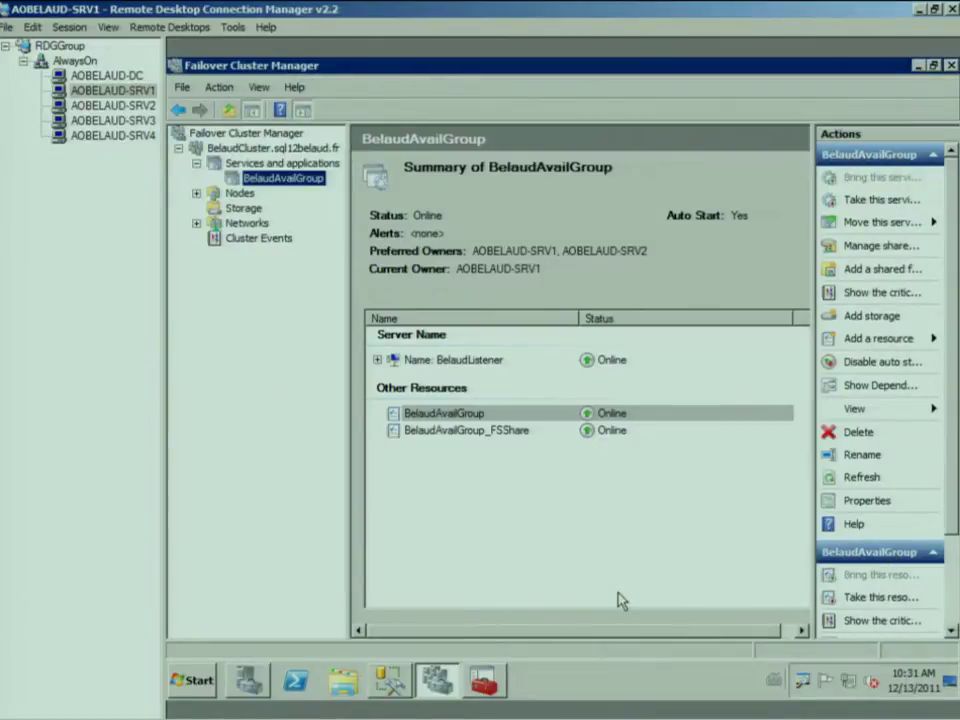
# Step: Switch to AOBELAUD-DC, replace the Data Source in the OLTP client's connection string with BelaudListener, and start the test
pyautogui.click(105, 76)
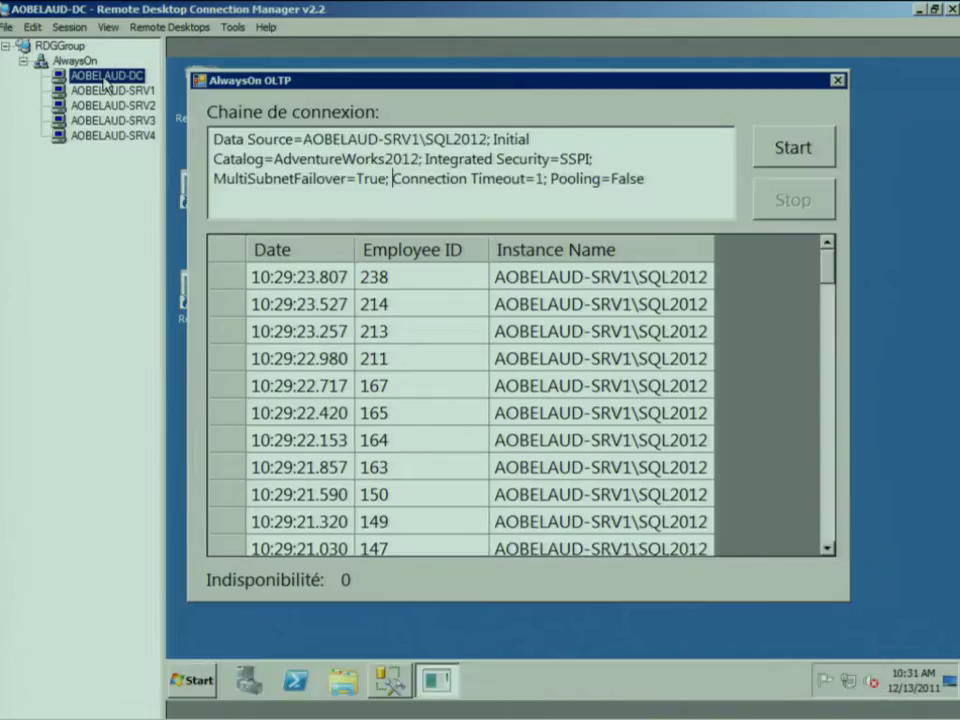
pyautogui.click(304, 140)
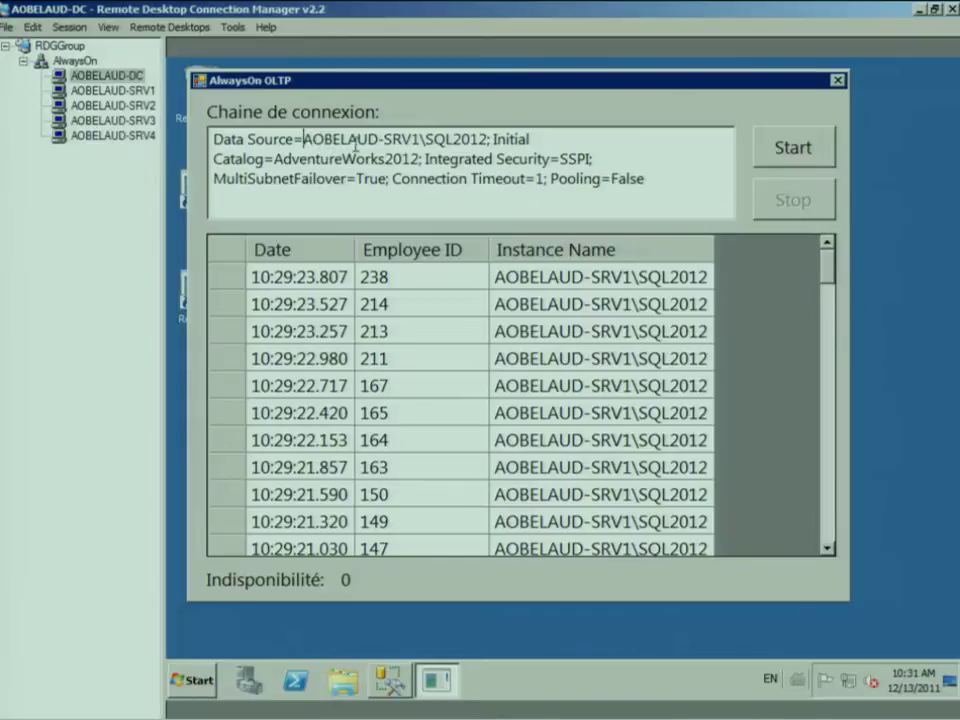
pyautogui.keyDown('shift'); pyautogui.click(487, 140); pyautogui.keyUp('shift')
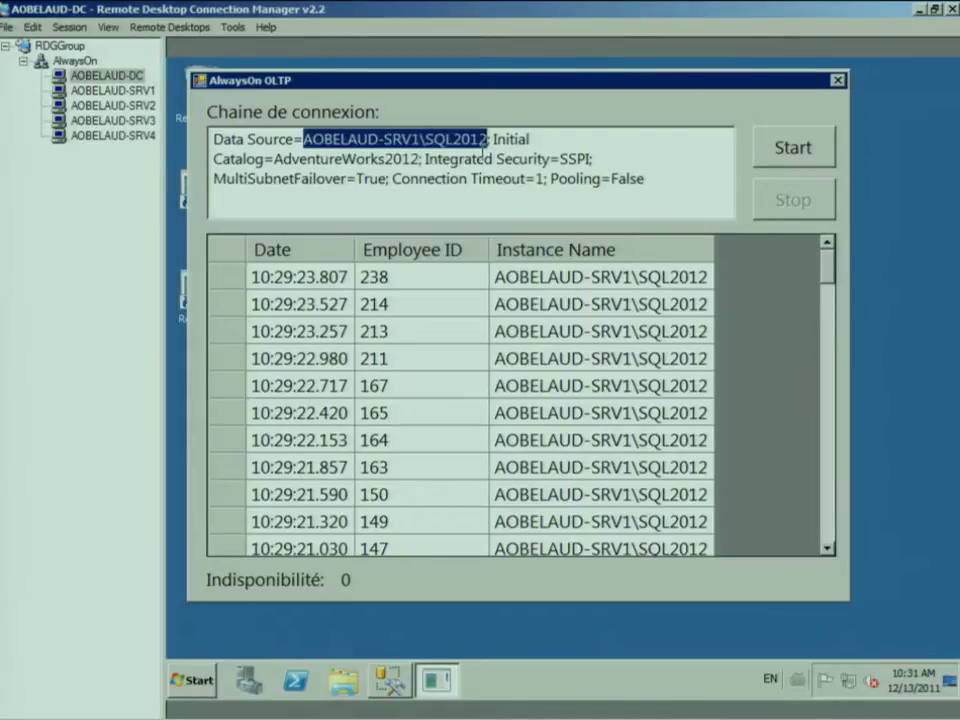
pyautogui.write('BelaudListeber Initial Catalog=AdventureWorks')
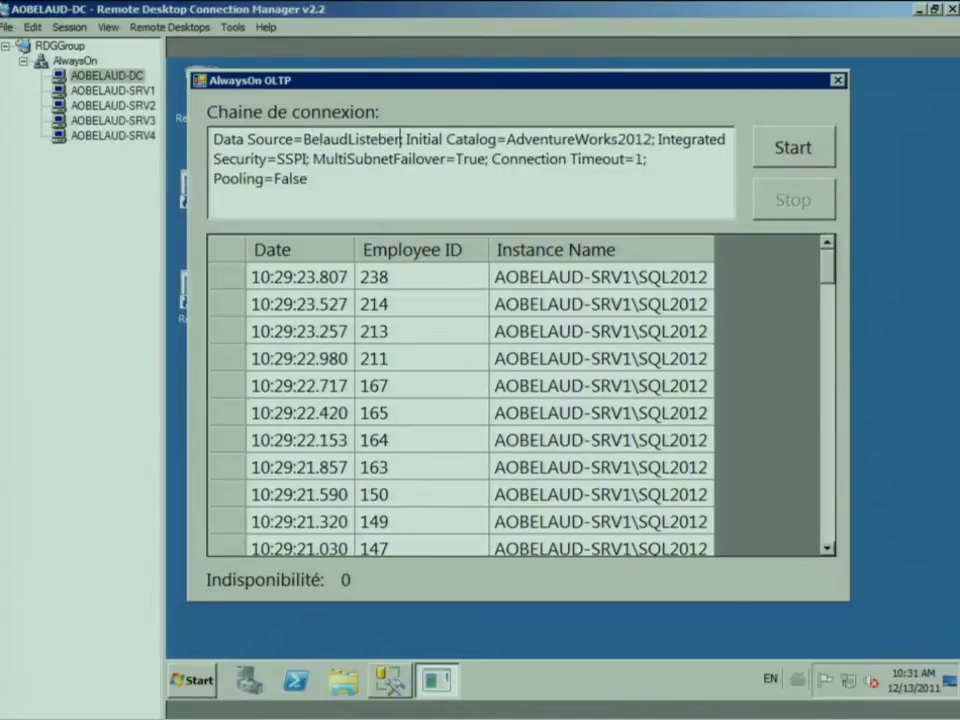
pyautogui.click(388, 140)
pyautogui.click(781, 147)
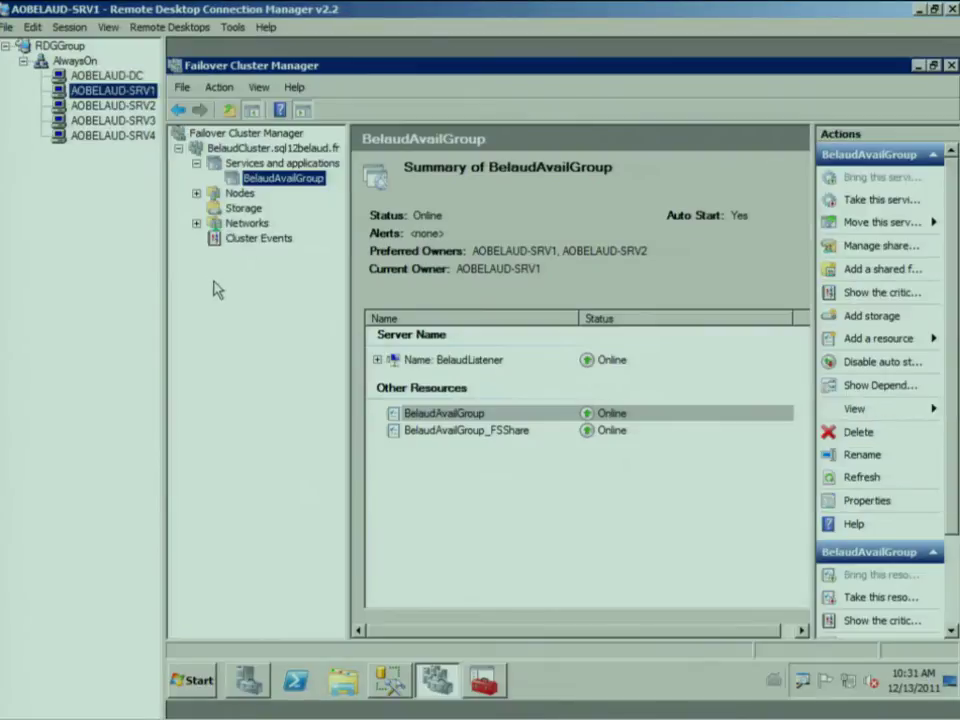
# Step: Switch to SQL Server Management Studio on AOBELAUD-SRV1 and show the BelaudAvailGroup dashboard, narrowing Object Explorer to make room for it
pyautogui.click(390, 683)
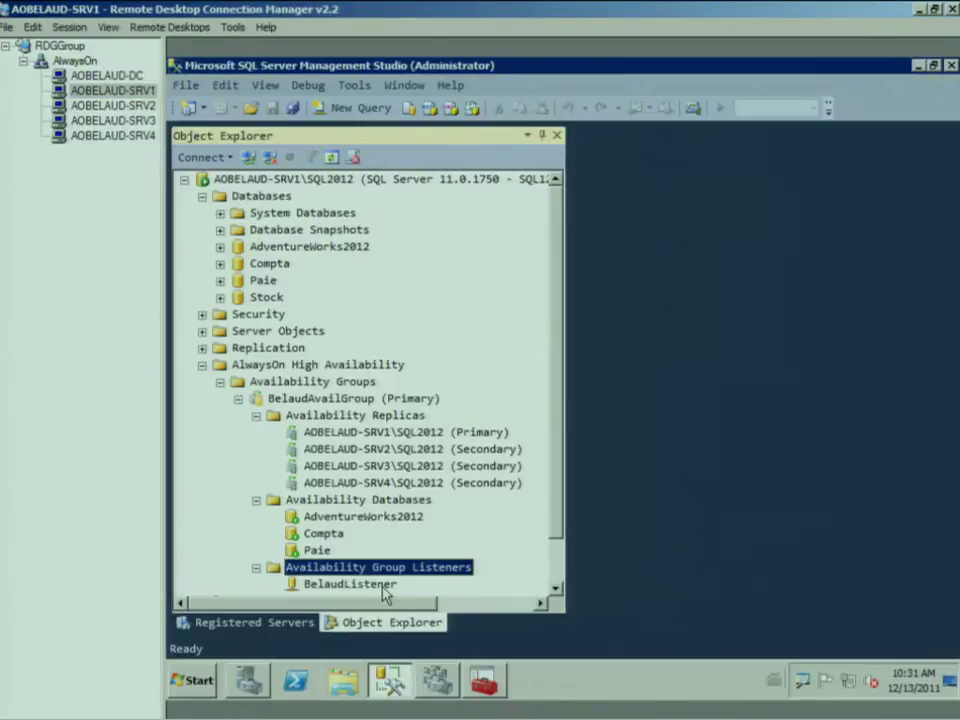
pyautogui.click(378, 399)
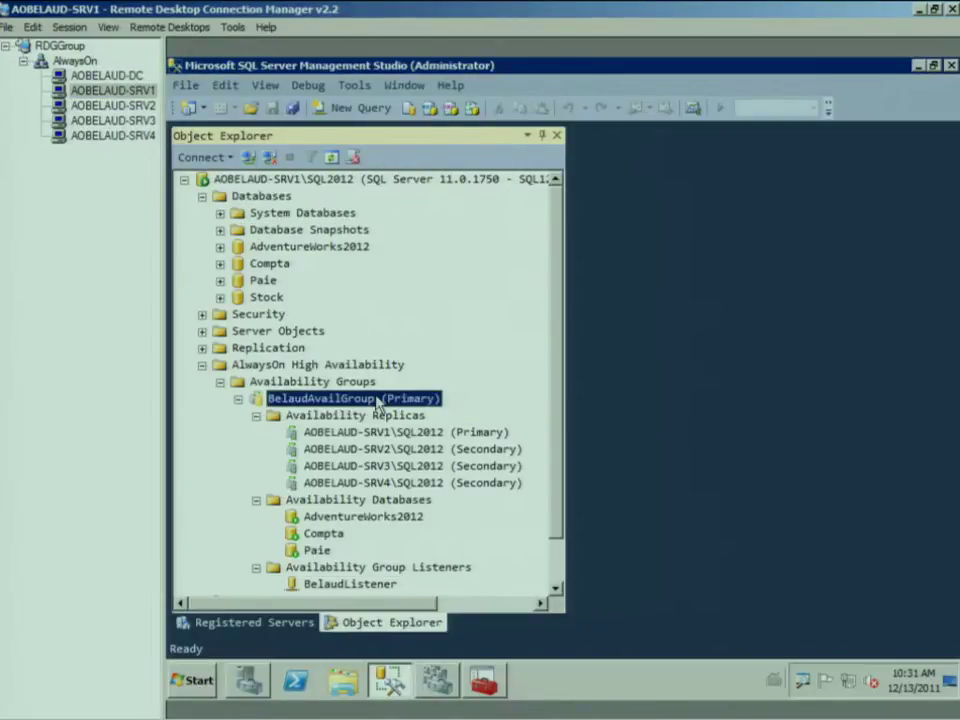
pyautogui.rightClick(378, 399)
pyautogui.click(446, 475)
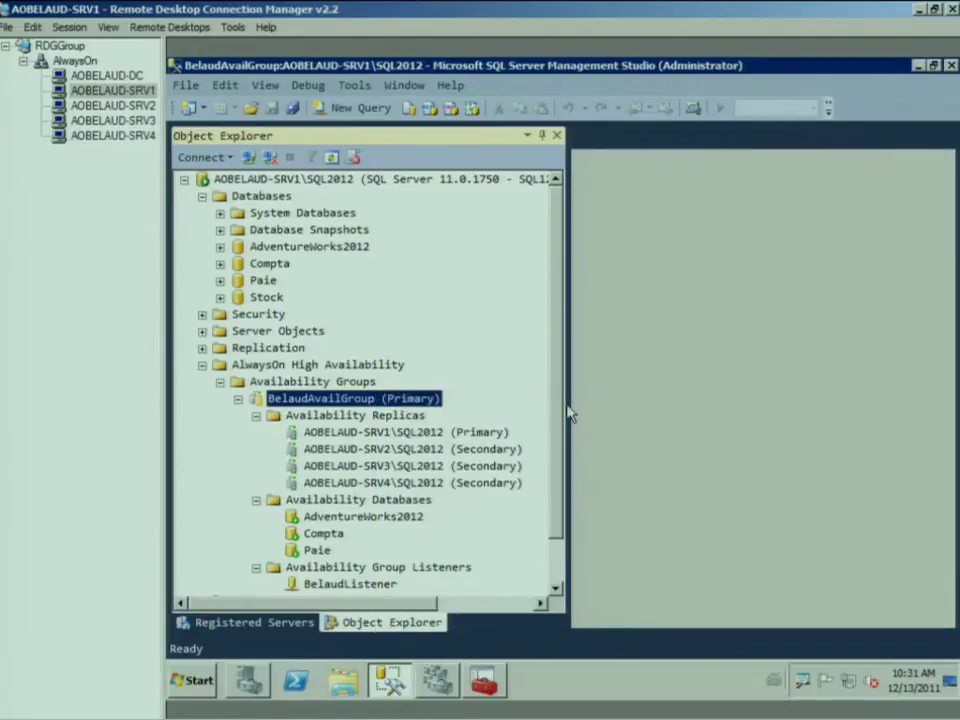
pyautogui.moveTo(564, 404); pyautogui.dragTo(291, 381)
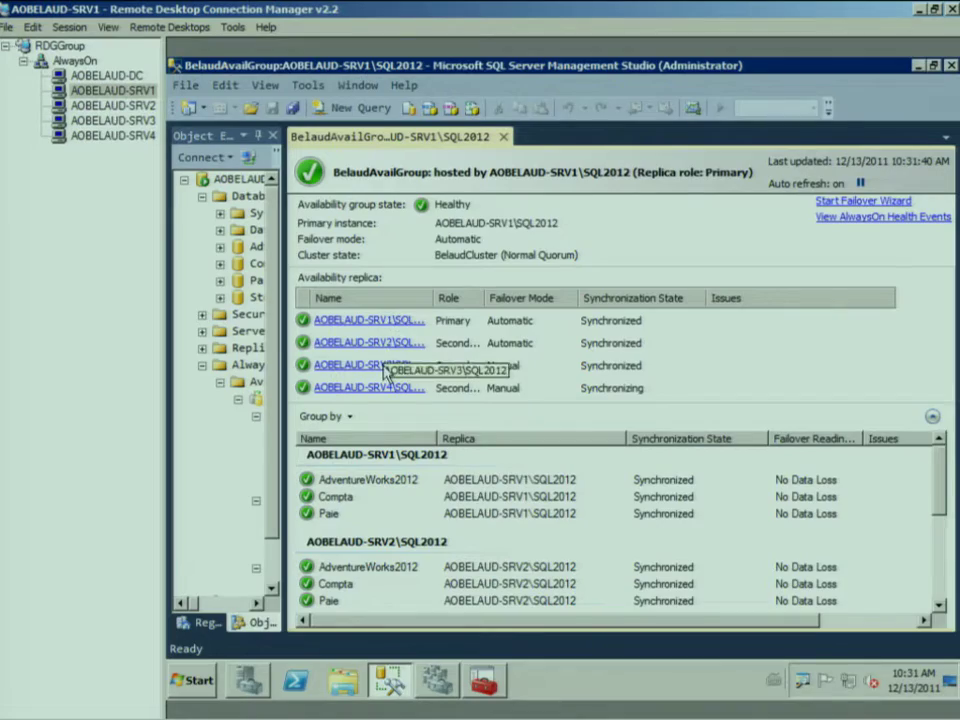
# Step: Examine the failover modes and synchronization states of the four replicas and the failover readiness of each replica's databases, temporarily marking the relevant values
pyautogui.hotkey('ctrl', '1')
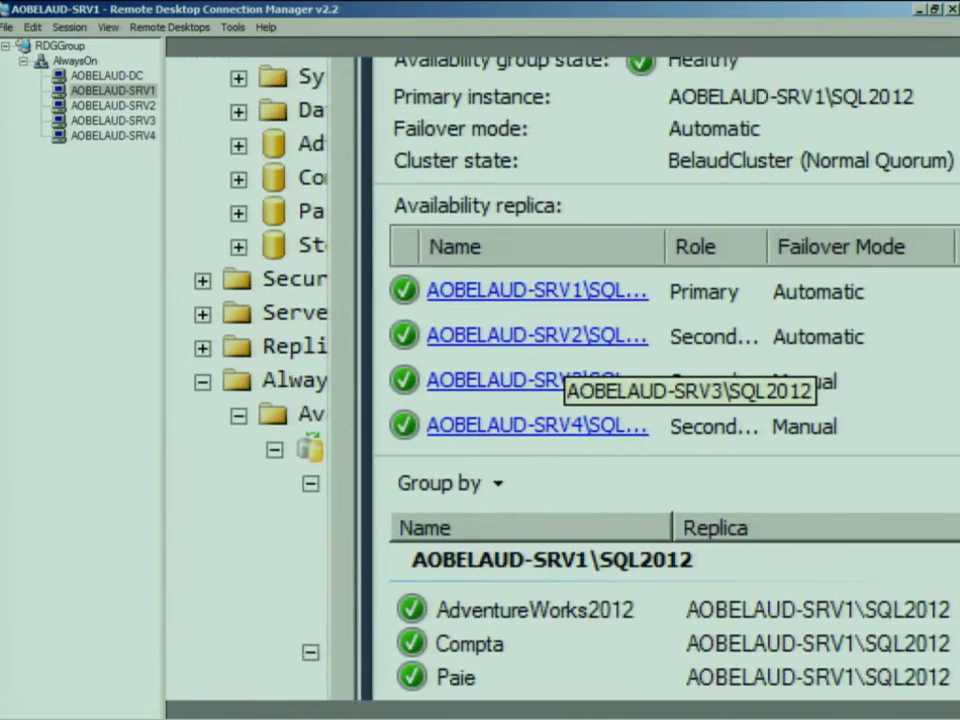
pyautogui.press('Escape')
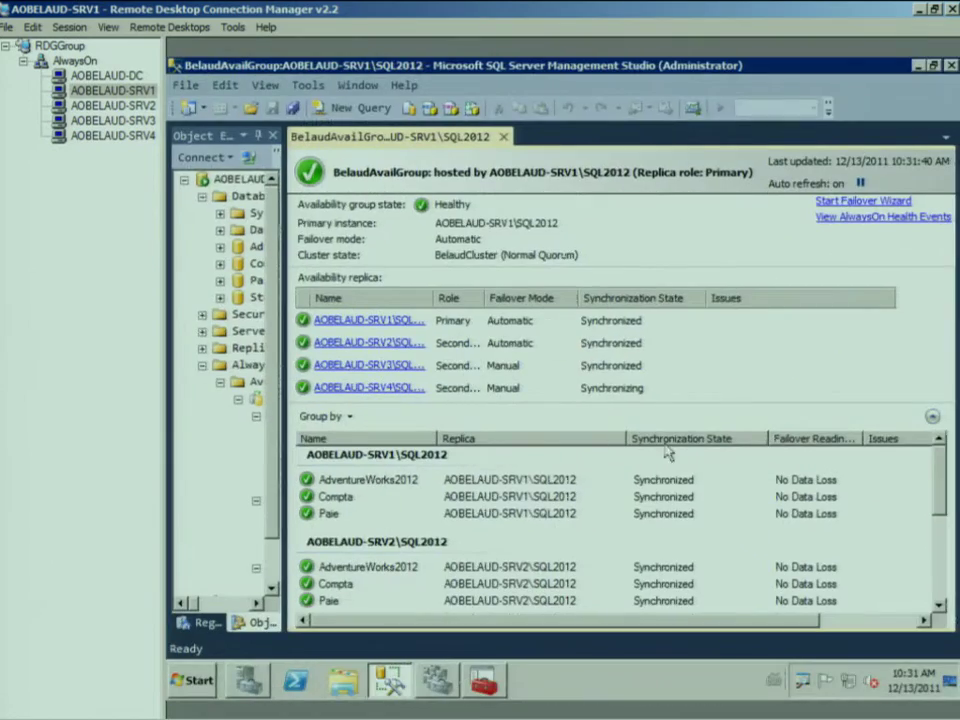
pyautogui.hotkey('ctrl', '1')
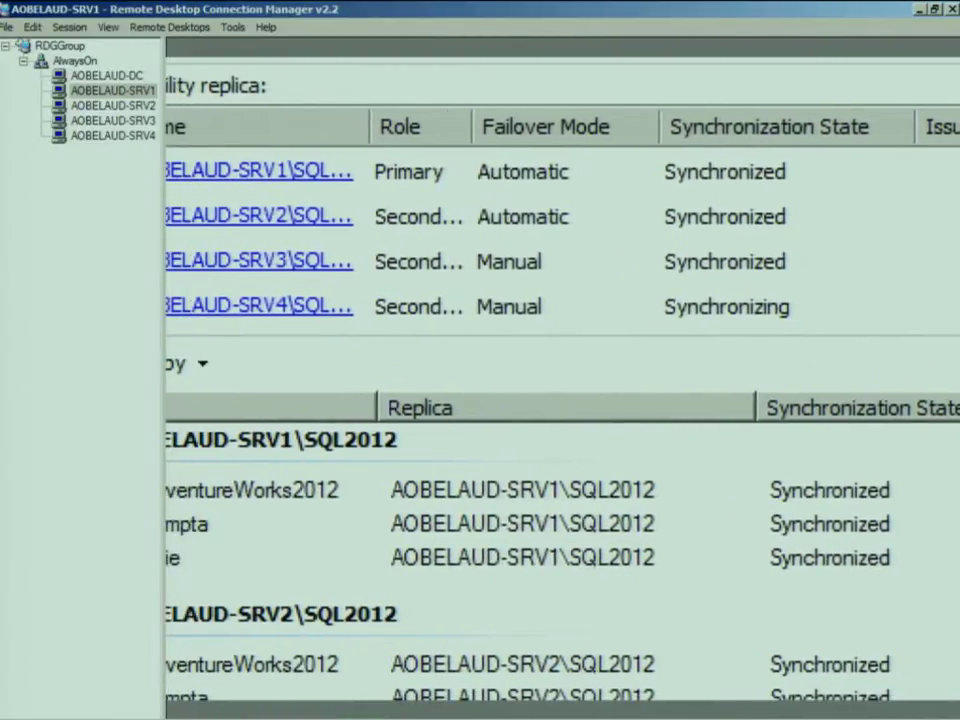
pyautogui.moveTo(462, 133); pyautogui.dragTo(578, 224)
pyautogui.moveTo(633, 146)
pyautogui.mouseDown()
pyautogui.moveTo(684, 199)
pyautogui.moveTo(802, 276)
pyautogui.mouseUp()
pyautogui.moveTo(647, 285)
pyautogui.mouseDown()
pyautogui.moveTo(797, 336)
pyautogui.moveTo(820, 334)
pyautogui.mouseUp()
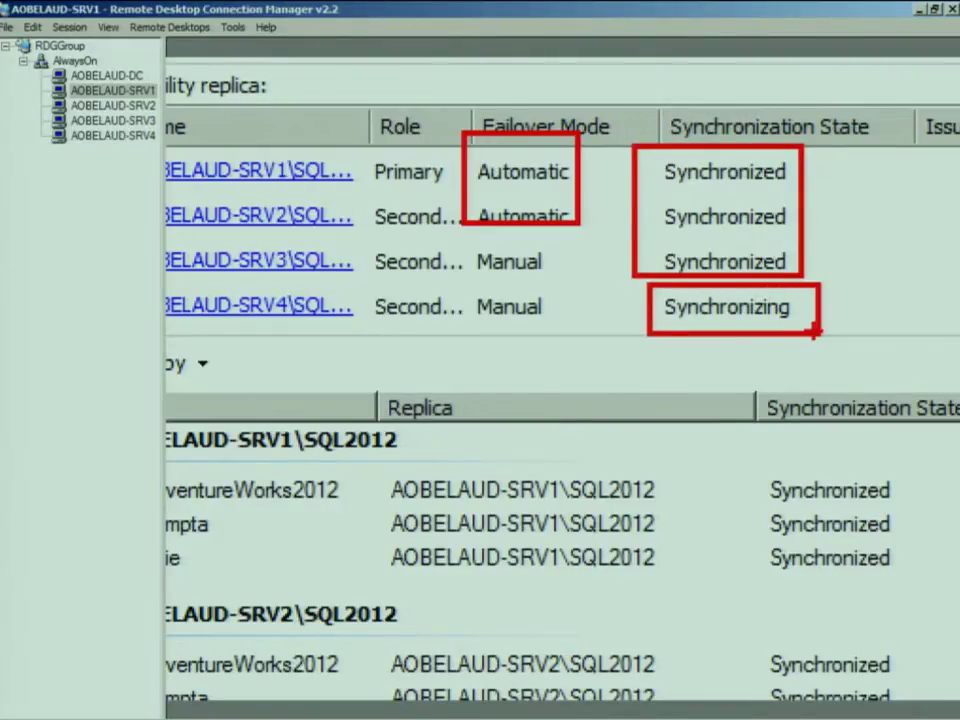
pyautogui.press('Escape')
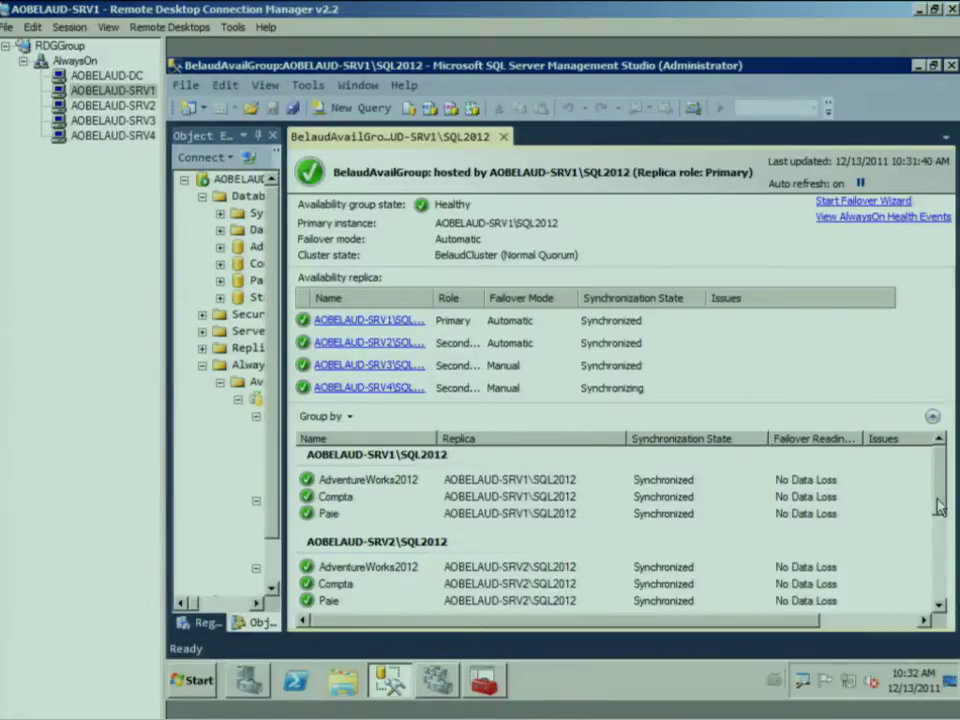
pyautogui.scroll(-3, 938, 537)
pyautogui.scroll(-2, 938, 537)
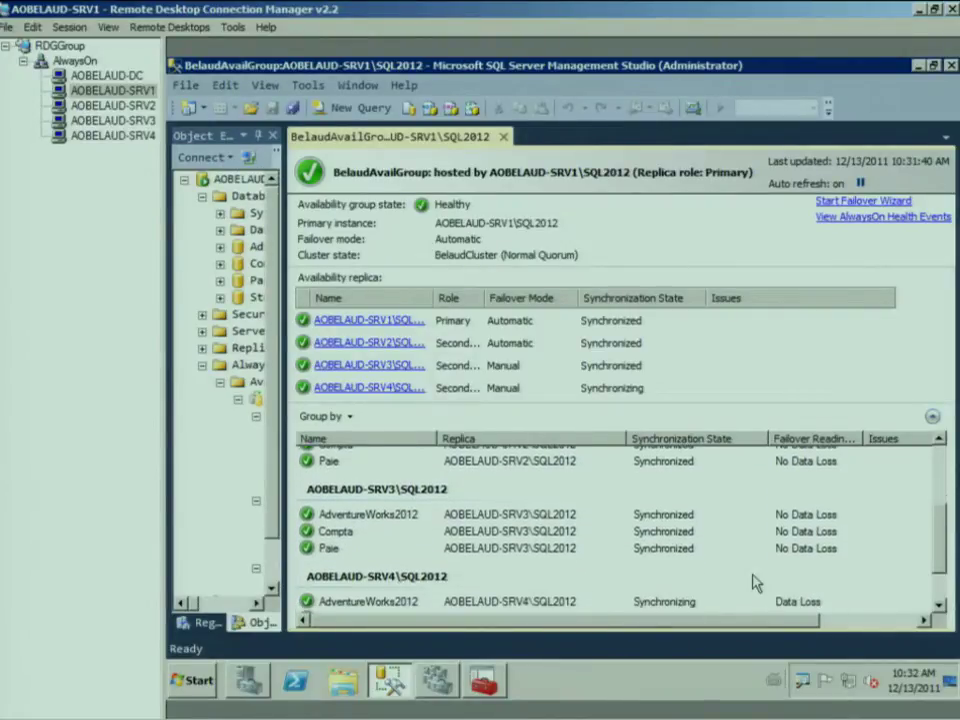
pyautogui.scroll(-2, 940, 547)
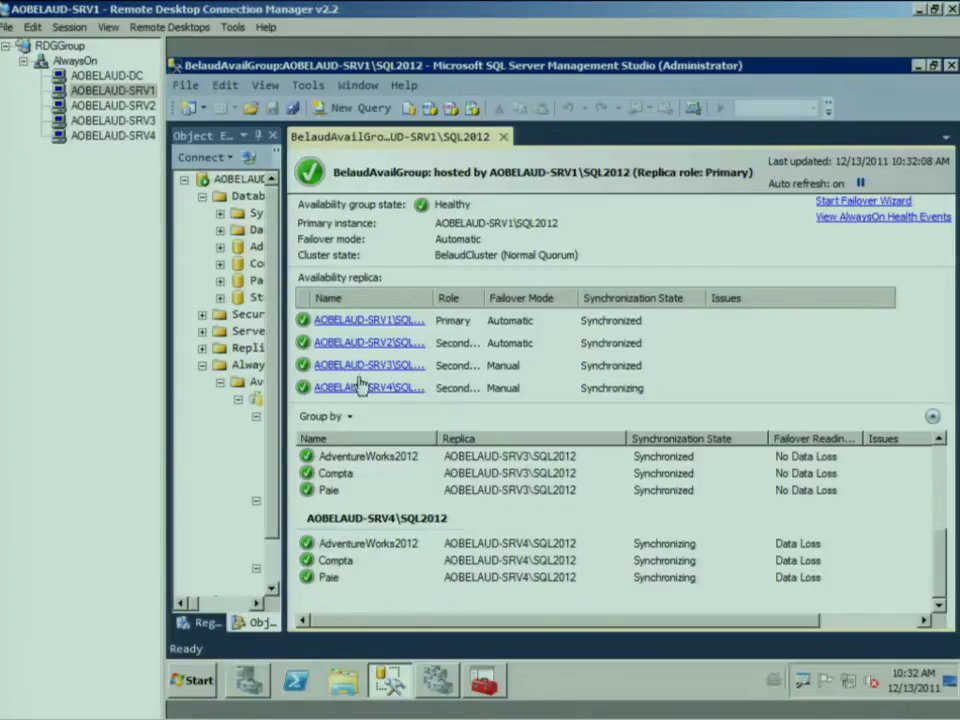
# Step: Widen Object Explorer, collapse BelaudAvailGroup, and check the running OLTP test on AOBELAUD-DC
pyautogui.moveTo(284, 335); pyautogui.dragTo(428, 333)
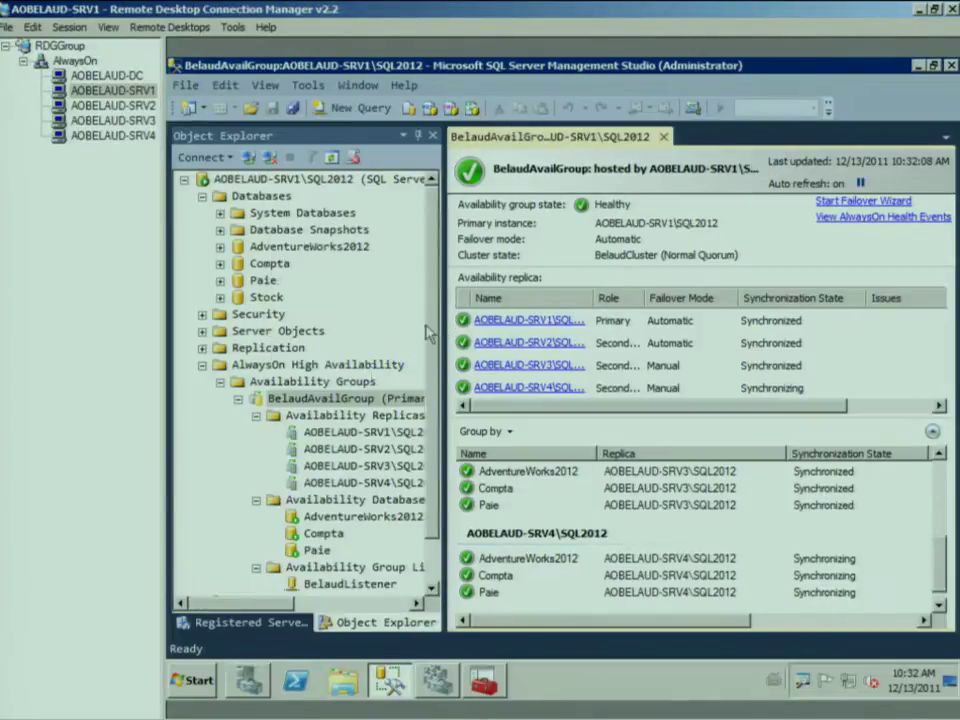
pyautogui.doubleClick(251, 399)
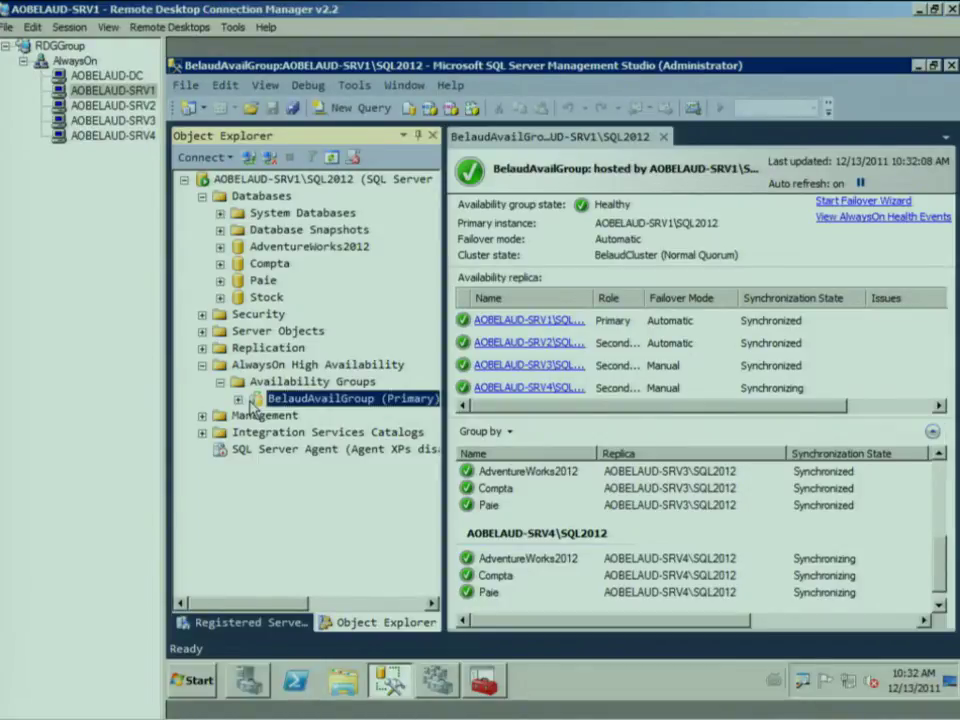
pyautogui.click(107, 75)
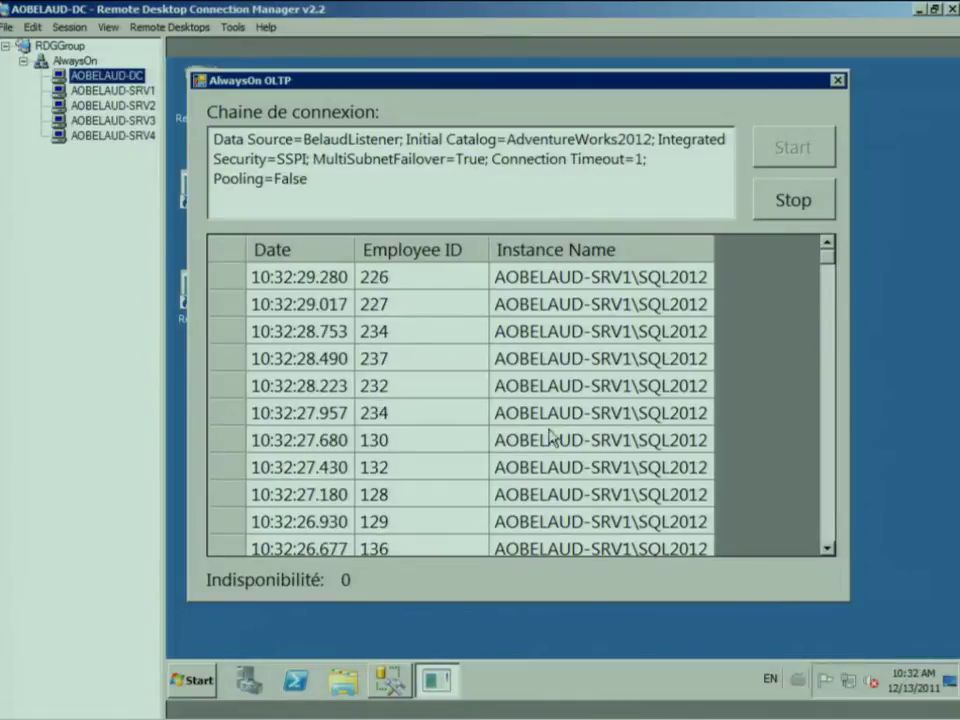
# Step: Switch to AOBELAUD-SRV1, start the failover of BelaudAvailGroup, and choose the AOBELAUD-SRV2 instance as the new primary replica
pyautogui.click(115, 90)
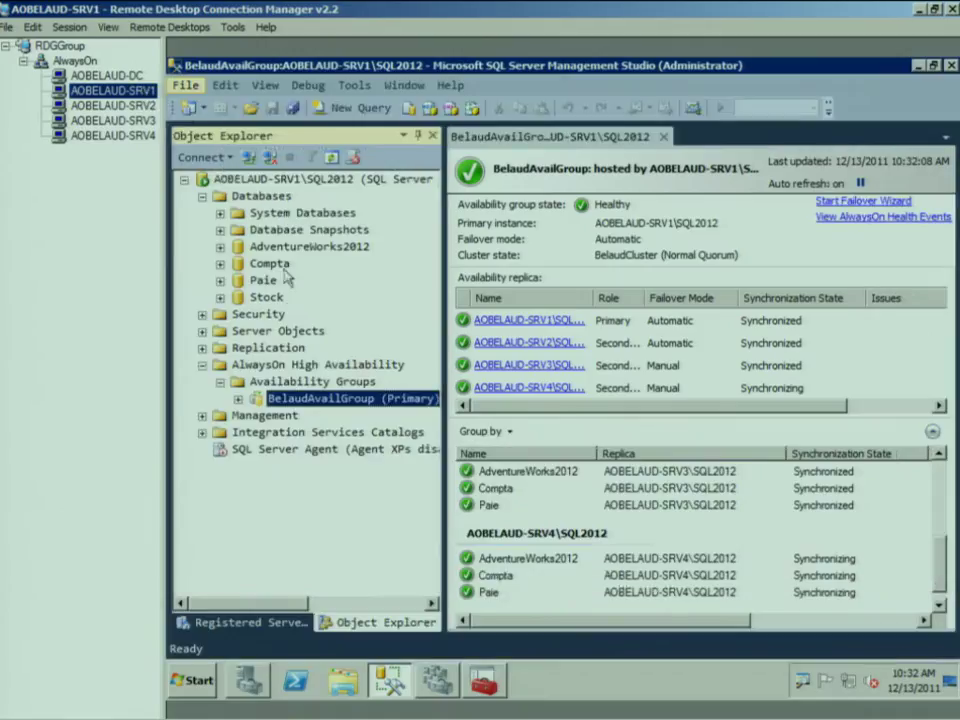
pyautogui.rightClick(322, 405)
pyautogui.click(416, 505)
pyautogui.click(772, 657)
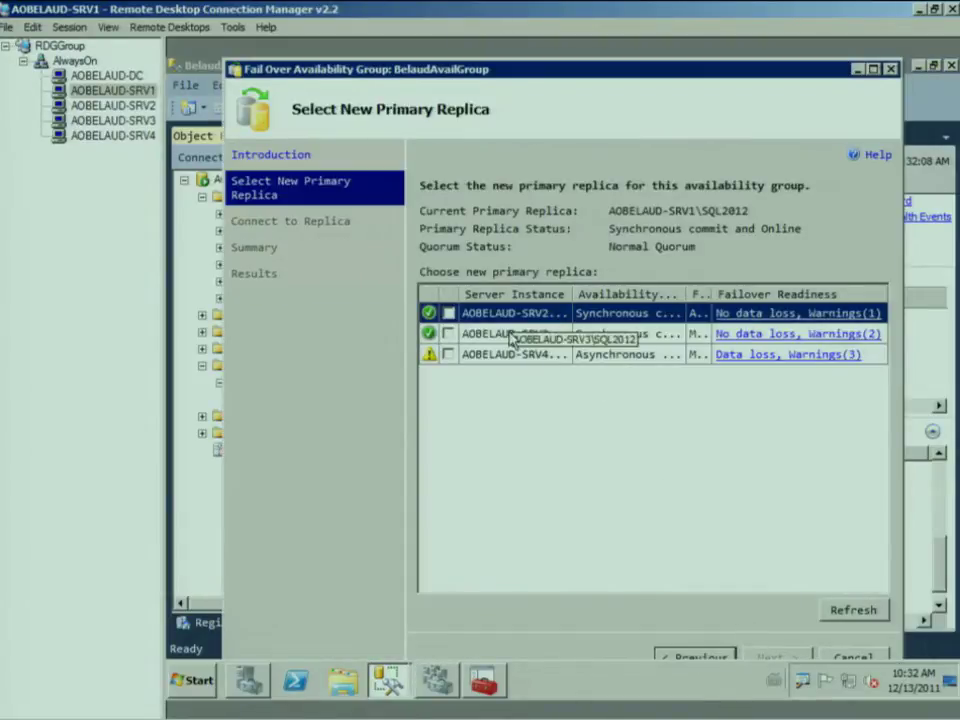
pyautogui.click(448, 313)
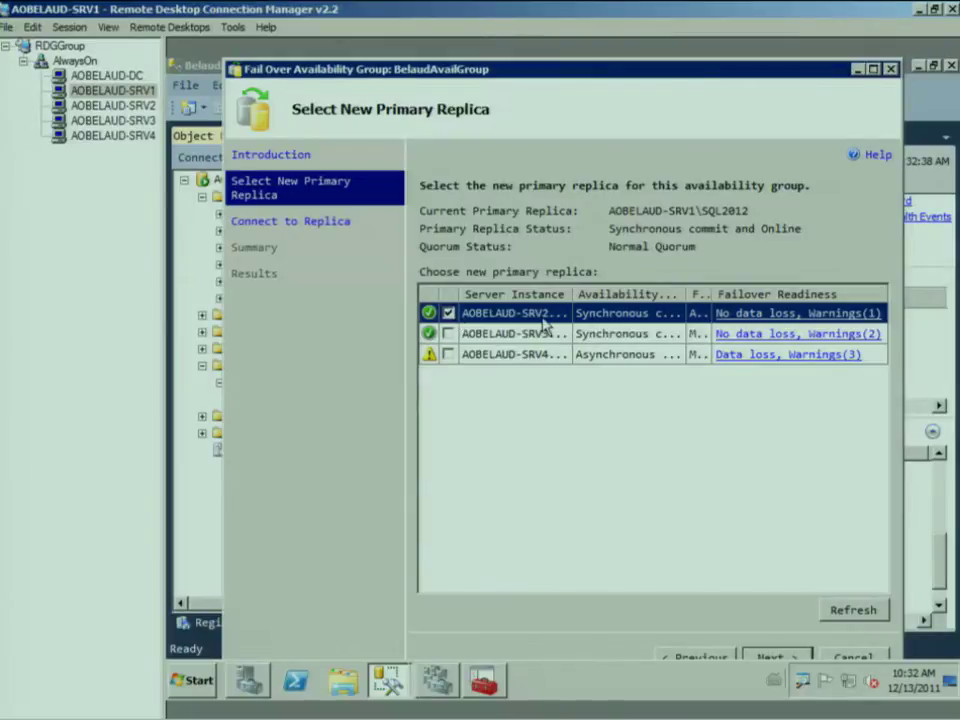
pyautogui.click(790, 659)
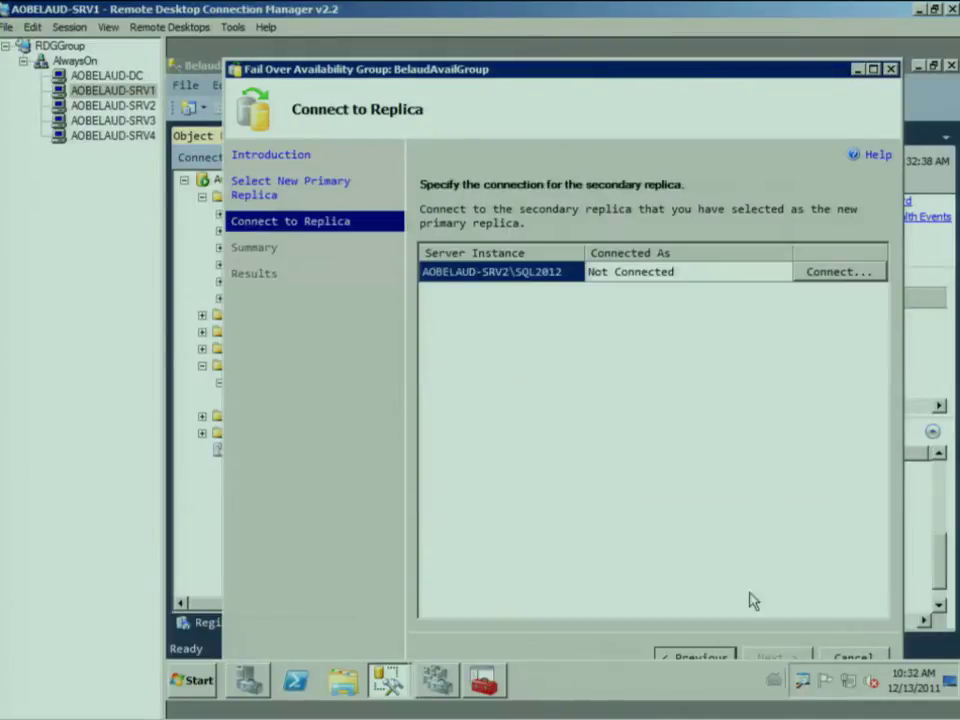
# Step: Connect to the AOBELAUD-SRV2\SQL2012 replica with Windows Authentication, perform the failover with progress details shown, and check the OLTP test on AOBELAUD-DC
pyautogui.click(836, 275)
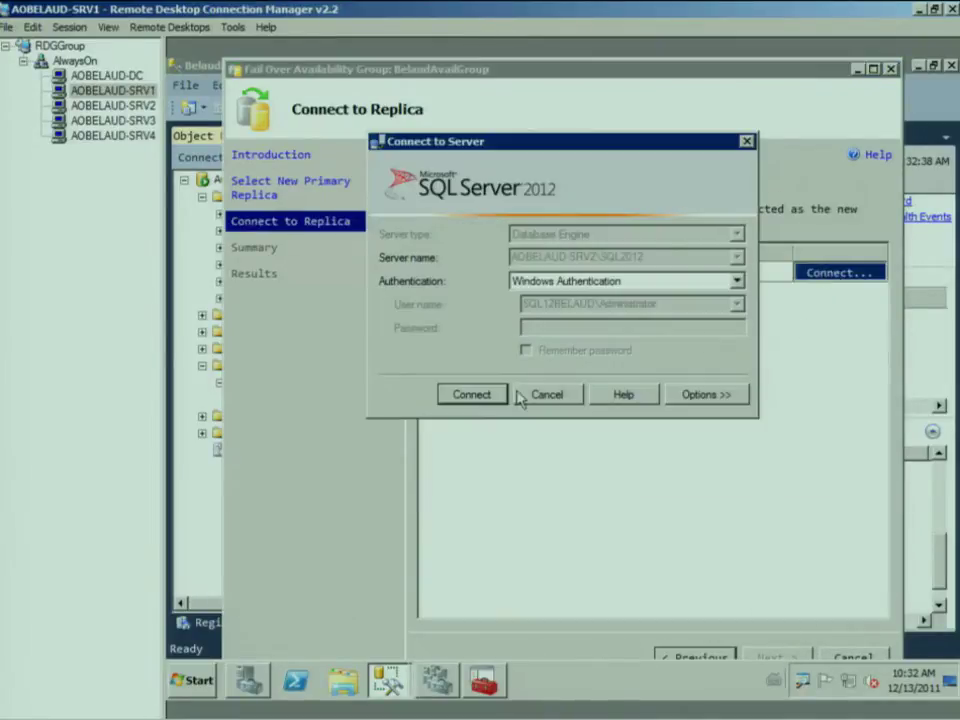
pyautogui.click(480, 395)
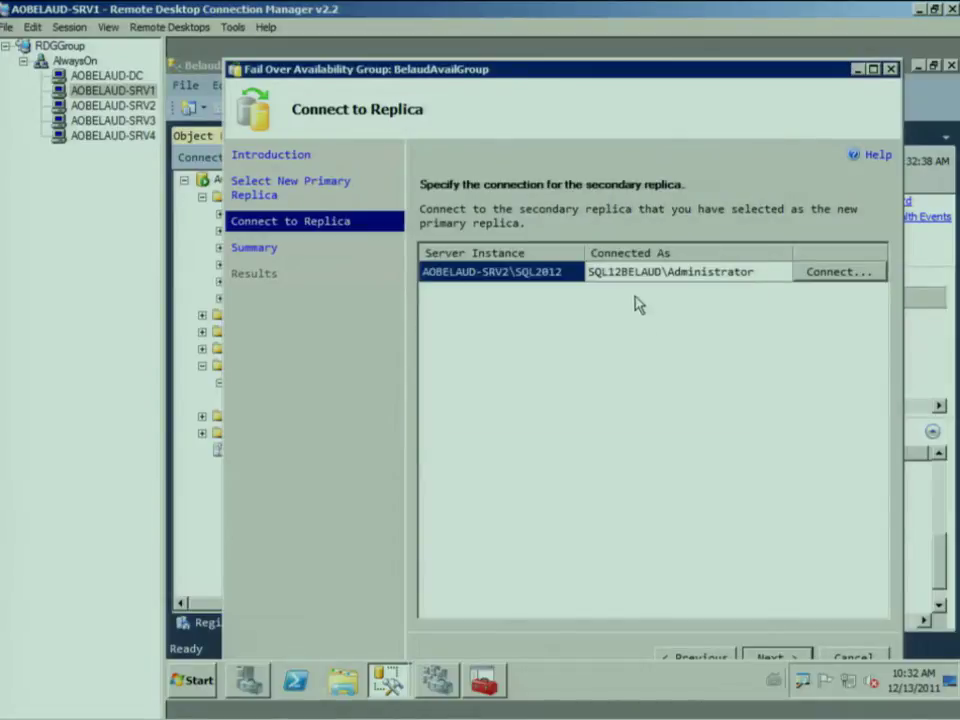
pyautogui.click(768, 657)
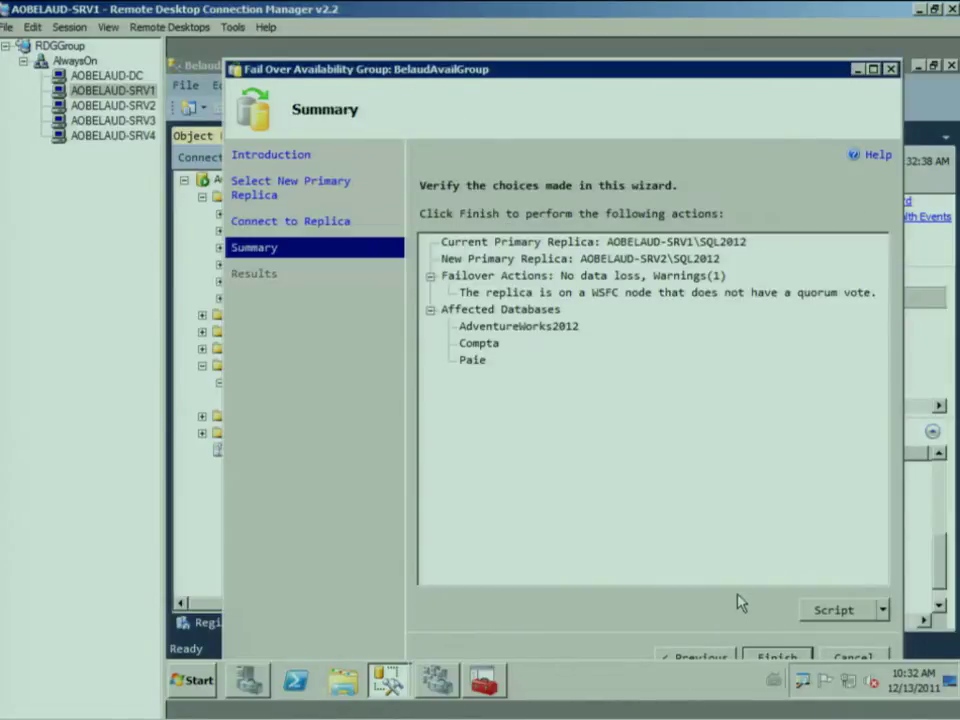
pyautogui.click(780, 658)
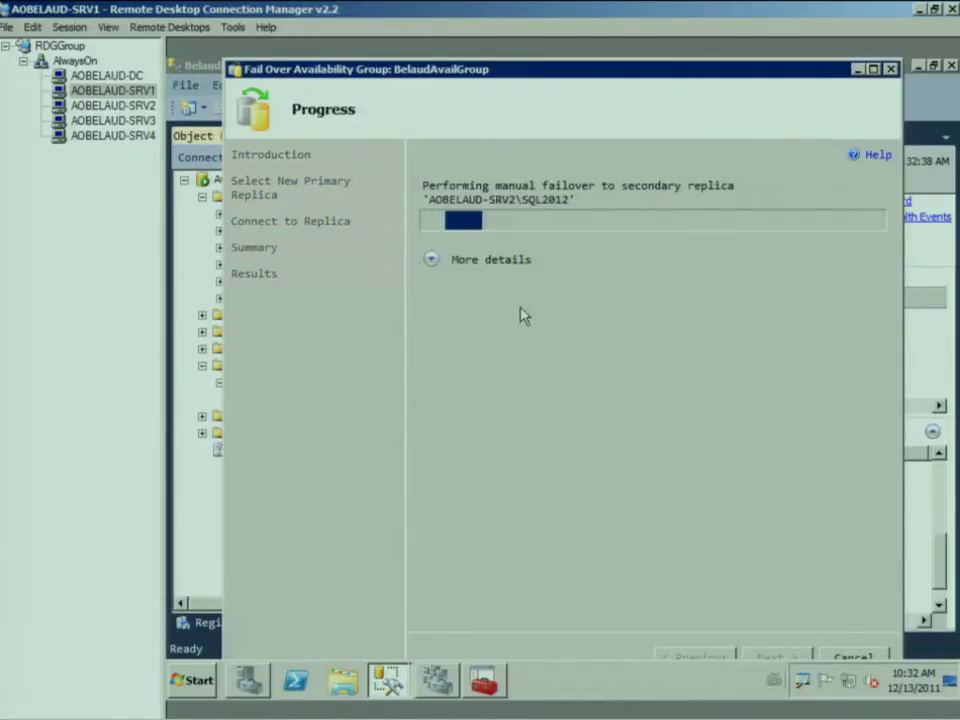
pyautogui.click(433, 260)
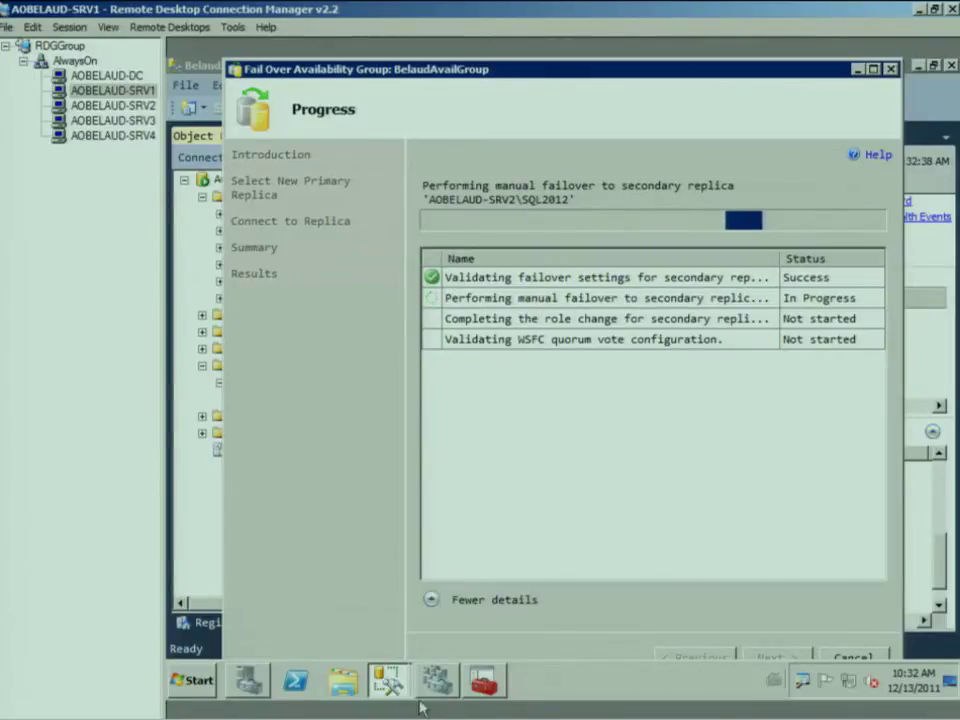
pyautogui.click(112, 76)
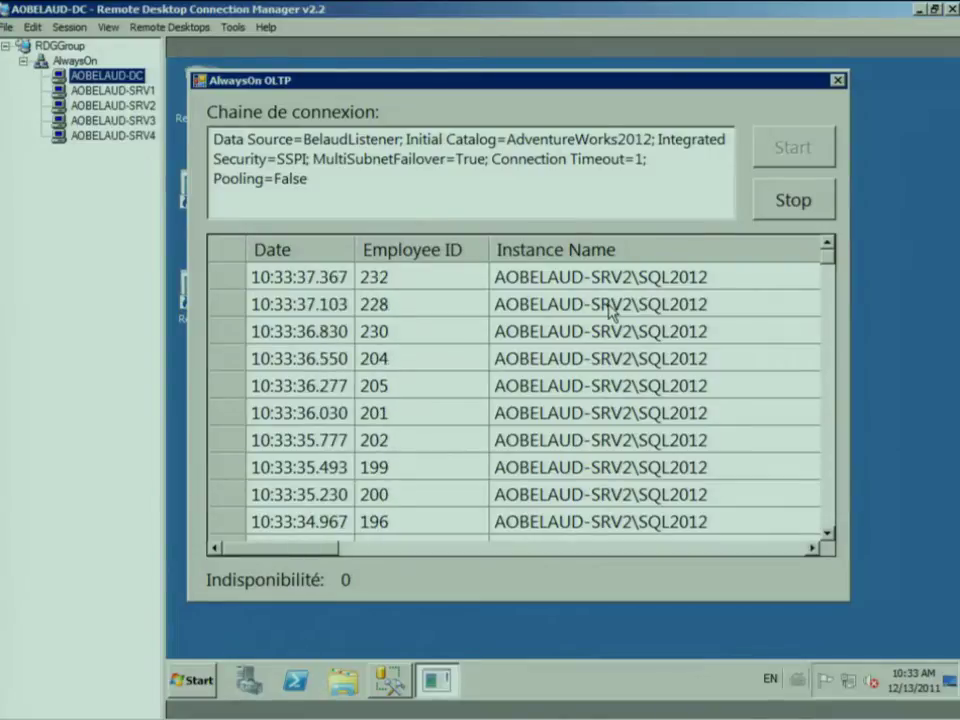
# Step: In Hyper-V Manager, set the network adapter of AlwaysOn SQL2012 RC0 - SRV2 to Not connected, and return to the OLTP test on AOBELAUD-DC
pyautogui.moveTo(213, 710)
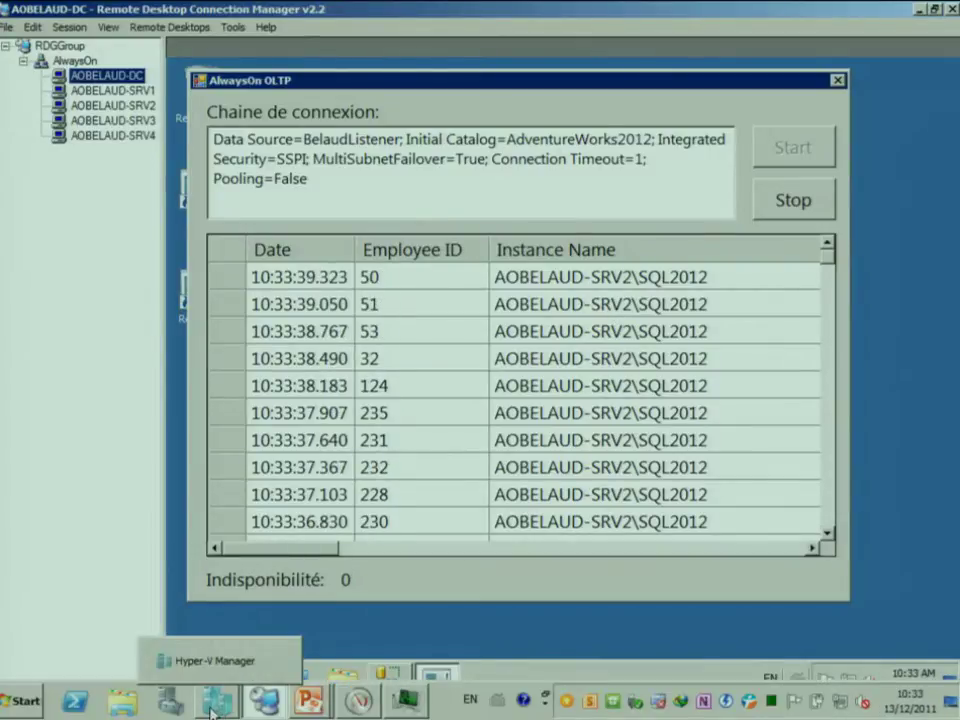
pyautogui.click(213, 710)
pyautogui.click(277, 236)
pyautogui.rightClick(277, 238)
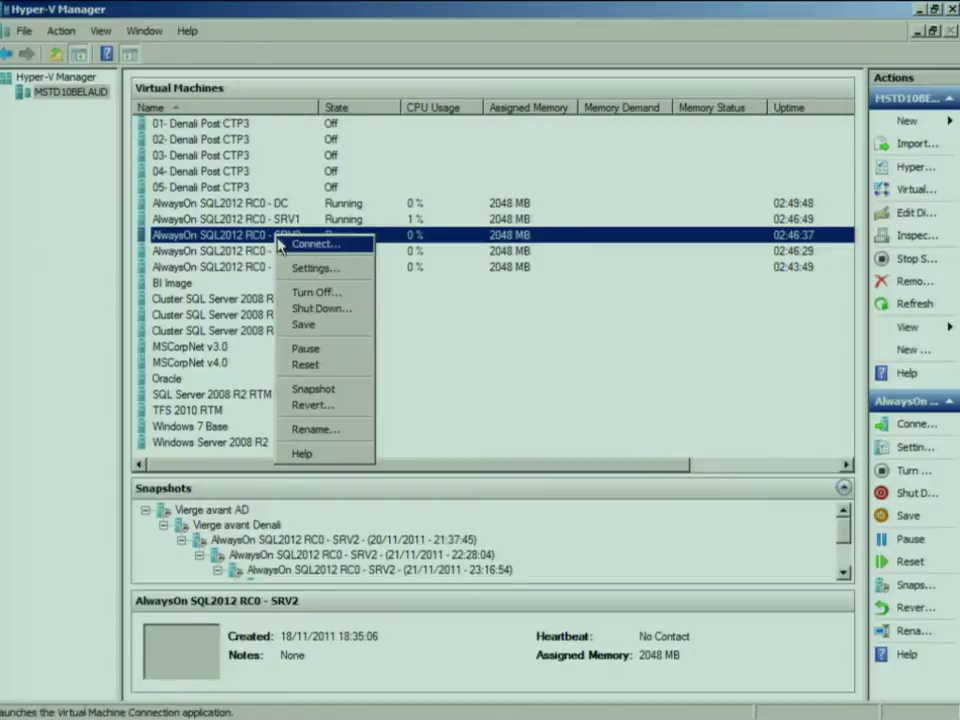
pyautogui.click(325, 270)
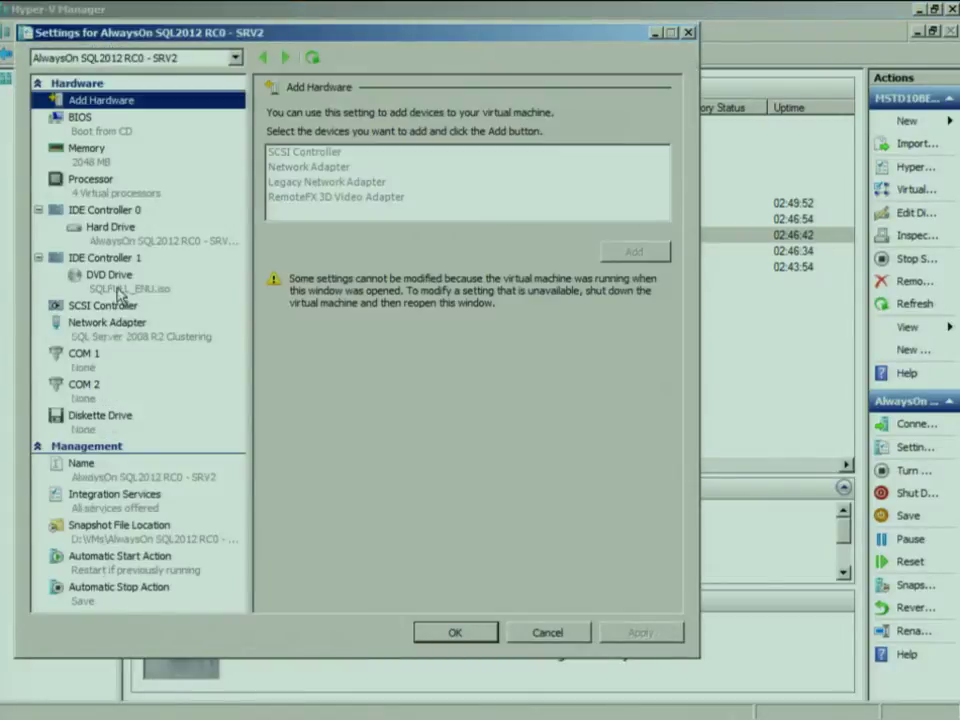
pyautogui.click(122, 338)
pyautogui.click(349, 150)
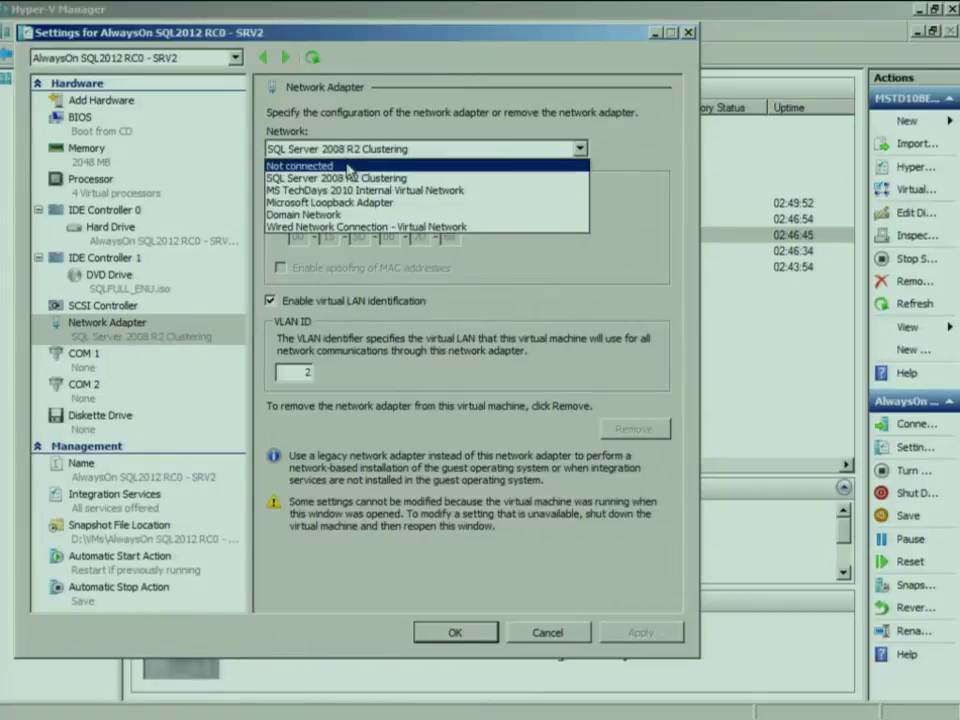
pyautogui.click(350, 165)
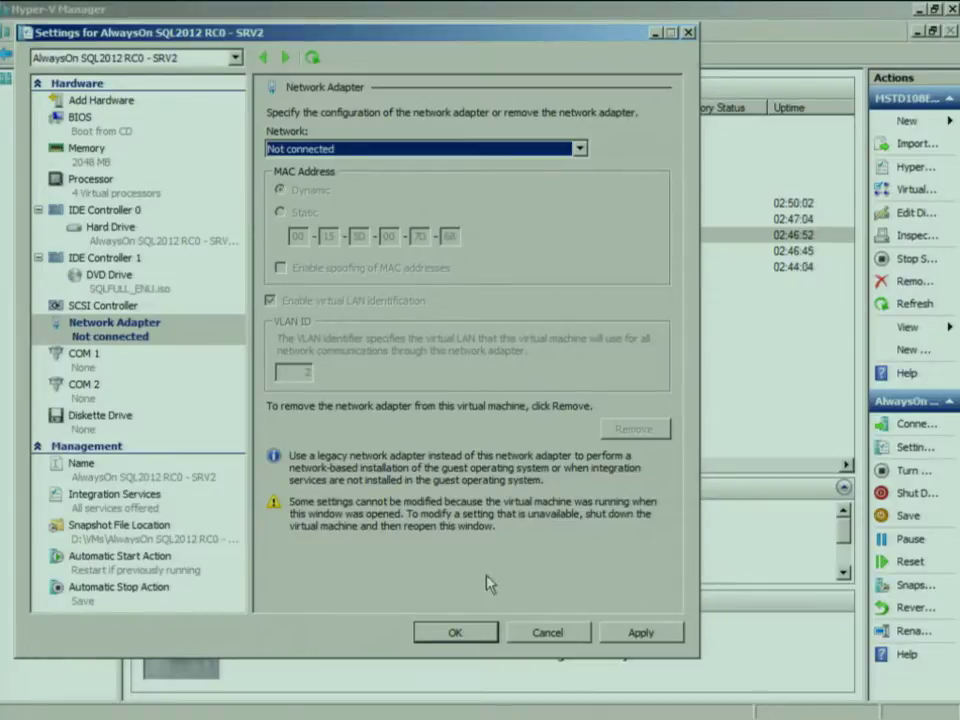
pyautogui.click(455, 632)
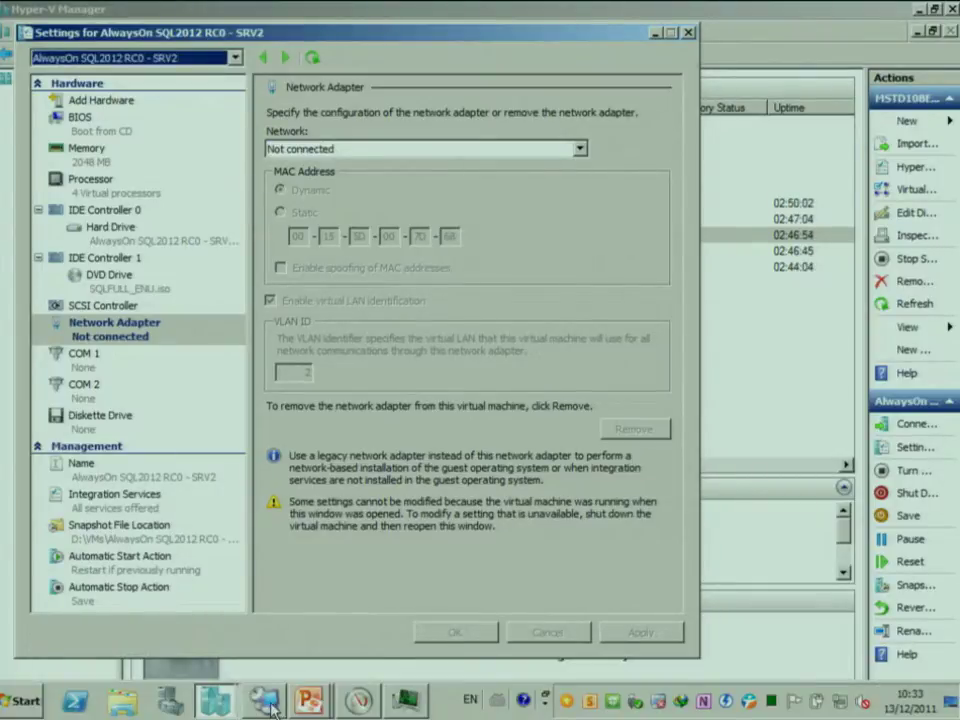
pyautogui.click(280, 710)
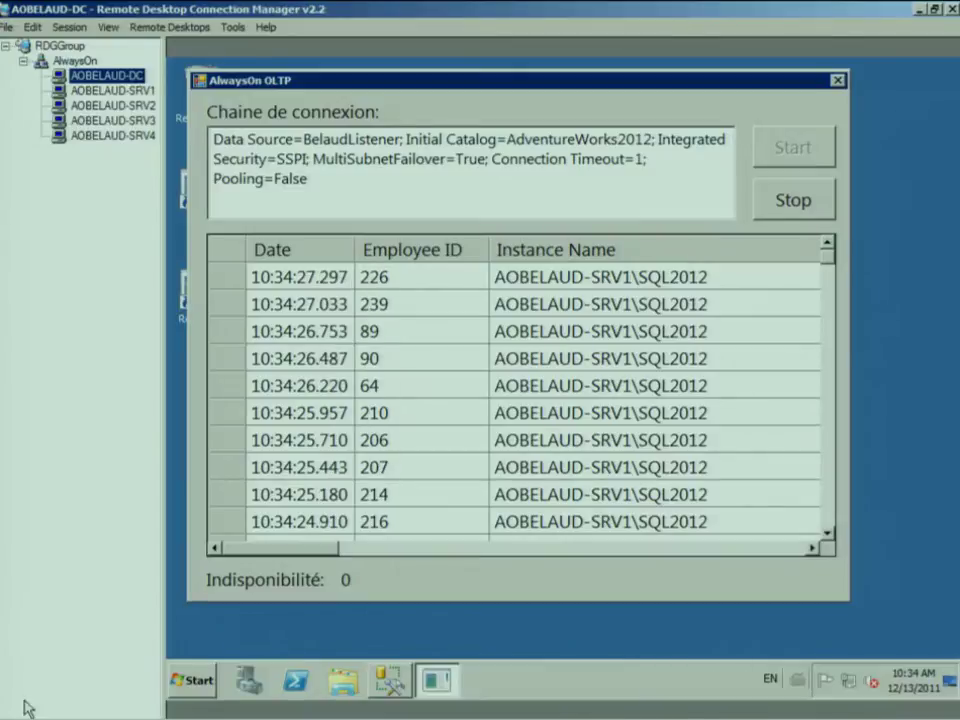
# Step: In Hyper-V Manager, reconnect the SRV2 virtual machine's network adapter to SQL Server 2008 R2 Clustering with virtual LAN identification enabled
pyautogui.click(214, 700)
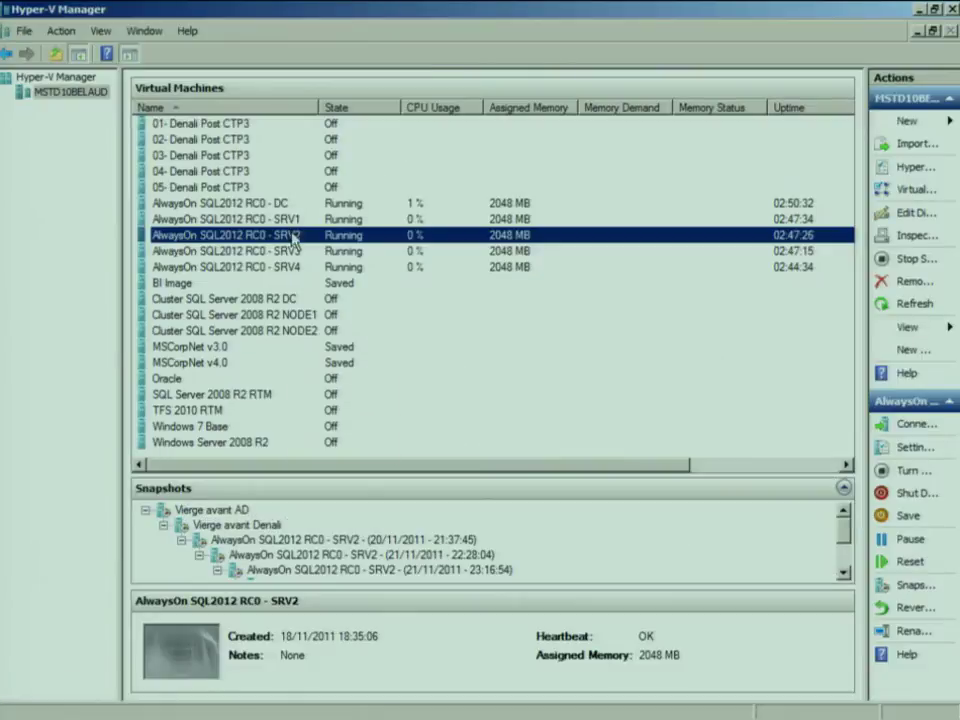
pyautogui.rightClick(232, 233)
pyautogui.click(266, 266)
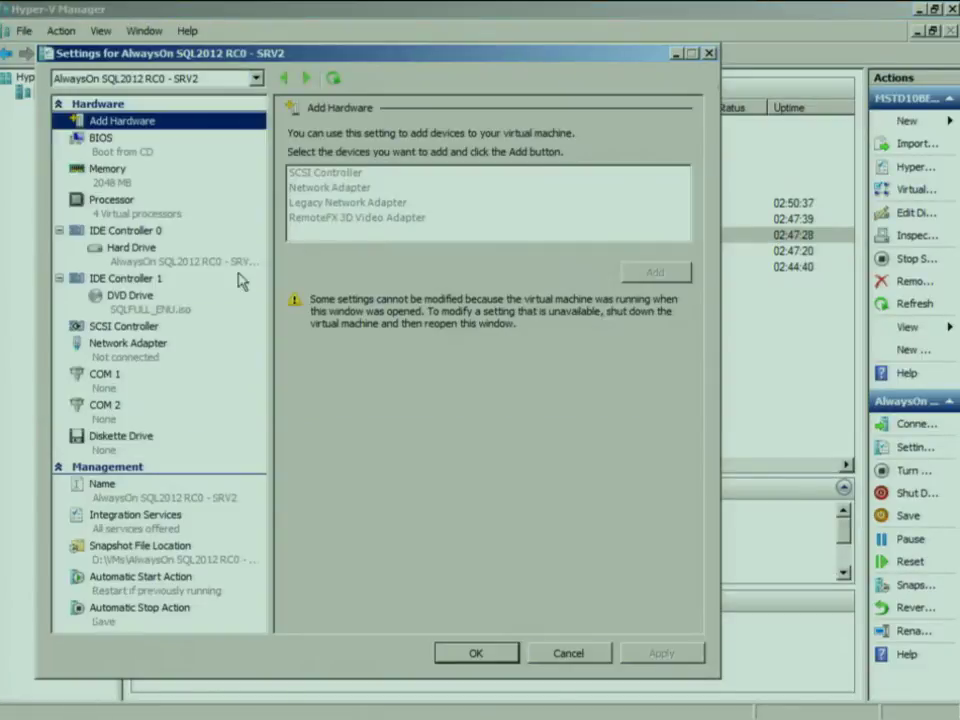
pyautogui.click(115, 355)
pyautogui.click(320, 169)
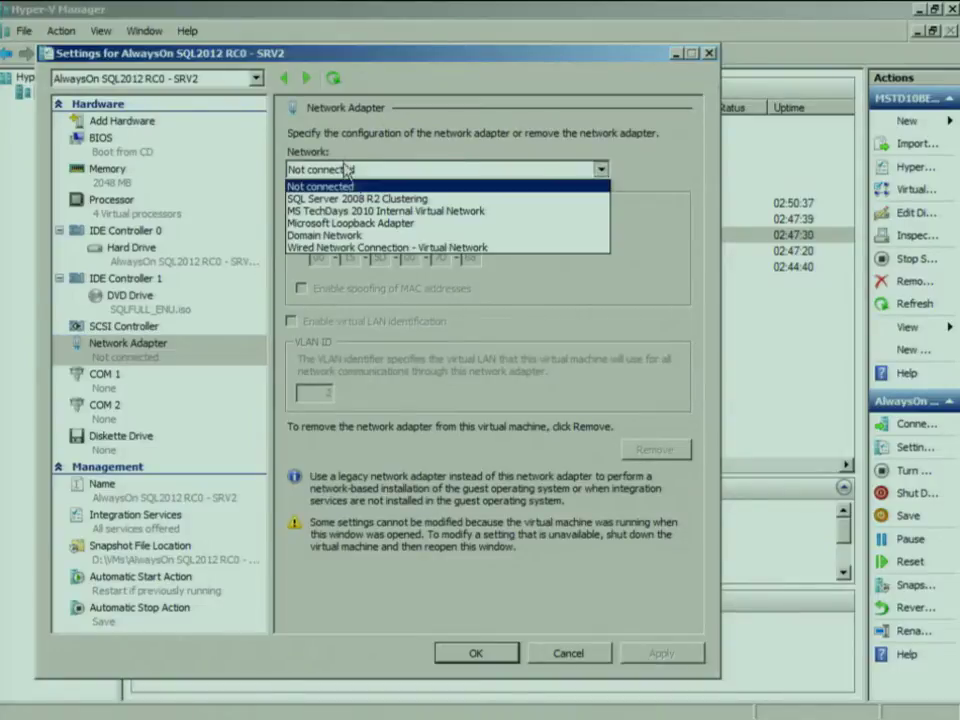
pyautogui.click(330, 184)
pyautogui.click(354, 321)
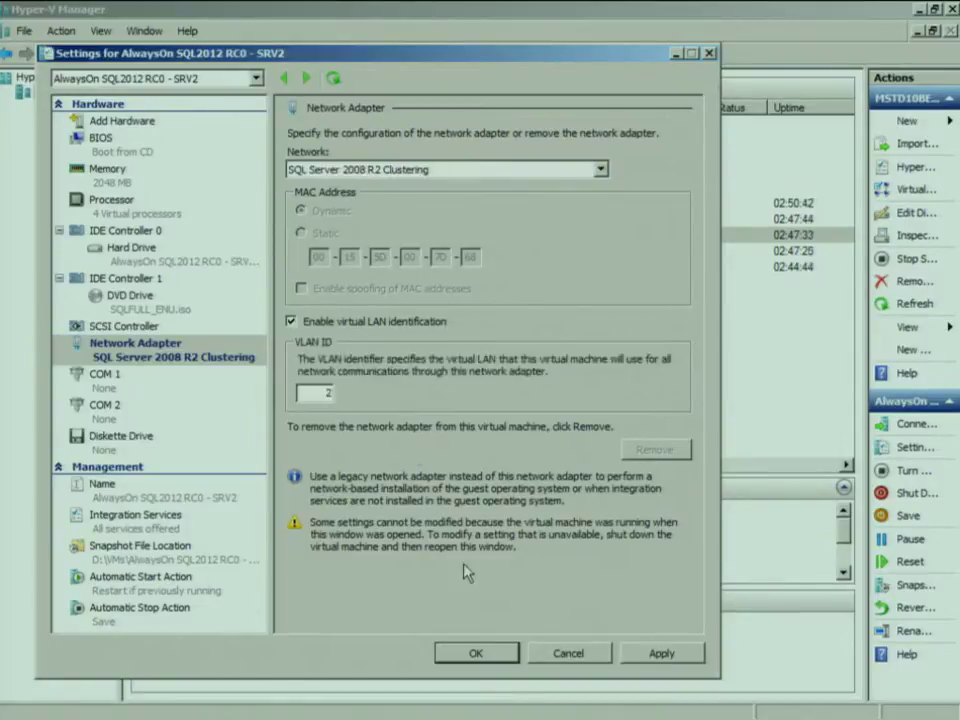
pyautogui.click(488, 645)
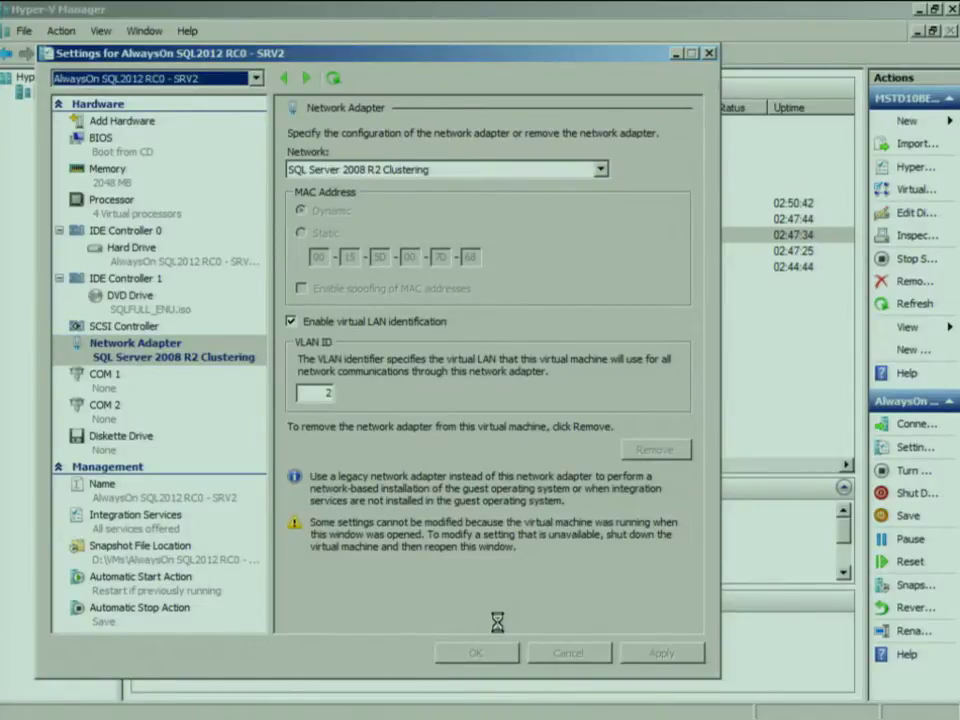
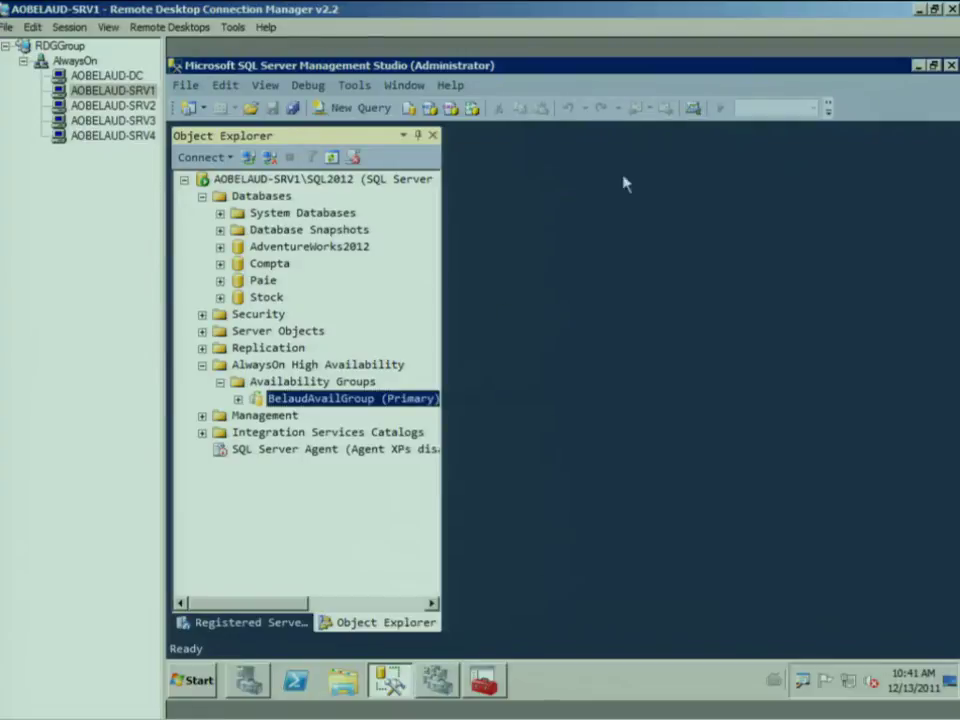
# Step: Open the BelaudAvailGroup properties in a maximized window and examine the Readable Secondary options available for the primary replica
pyautogui.rightClick(409, 396)
pyautogui.click(501, 620)
pyautogui.doubleClick(331, 76)
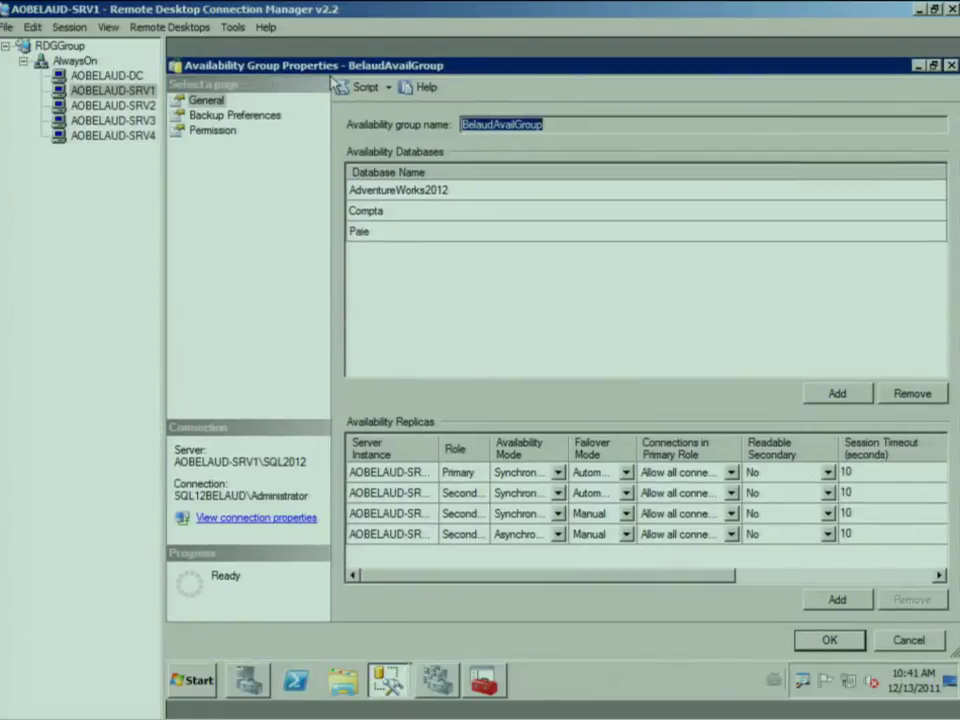
pyautogui.click(799, 474)
pyautogui.click(811, 476)
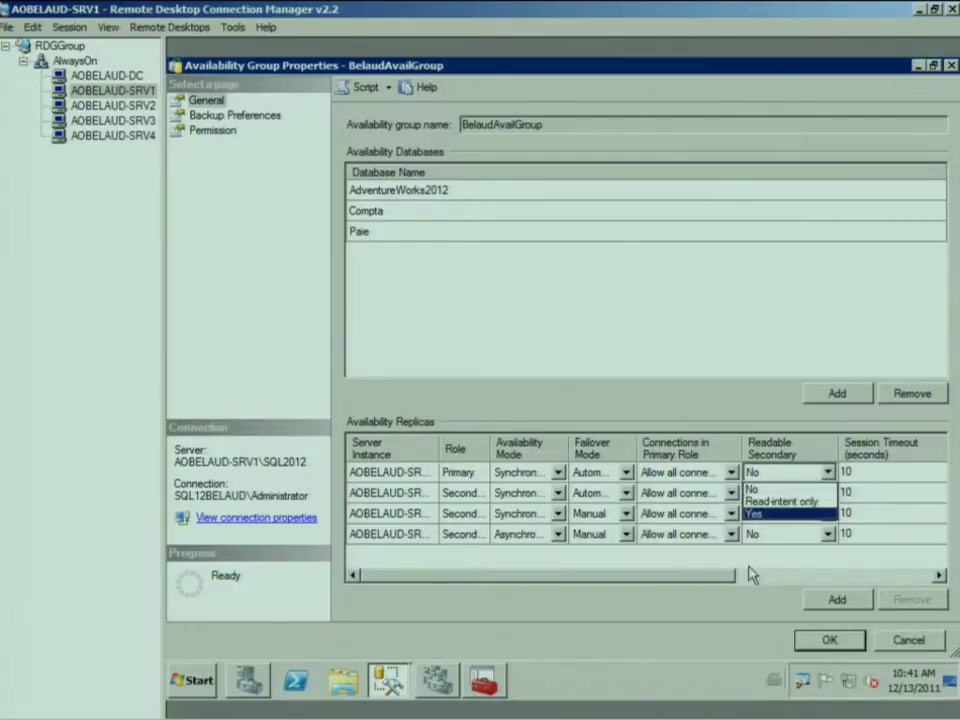
pyautogui.press('super+plus')
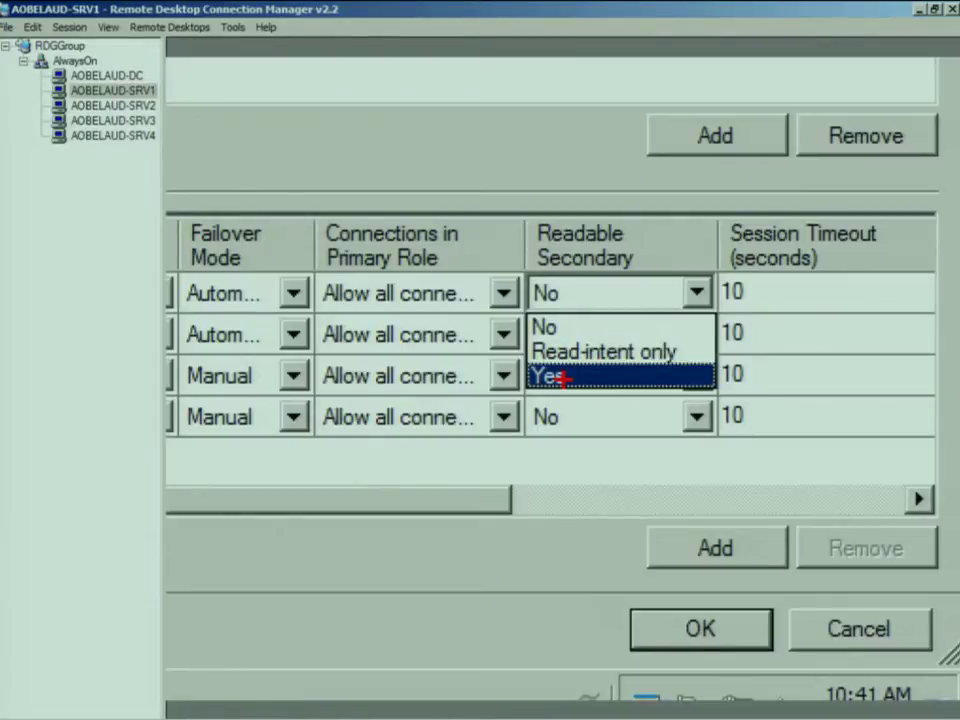
pyautogui.click(600, 326)
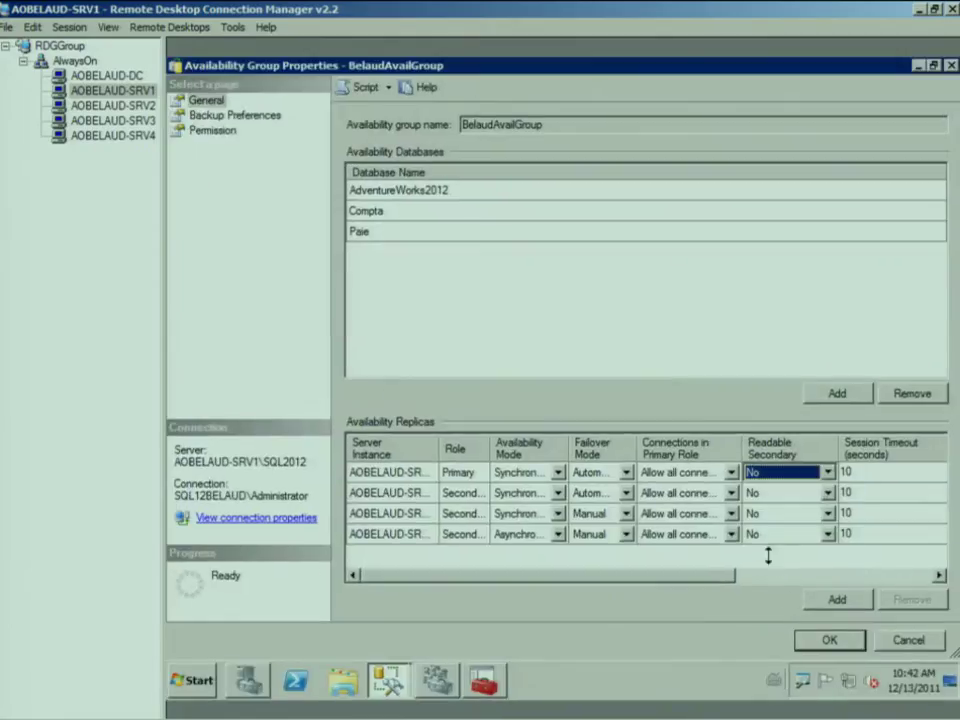
# Step: Set Readable Secondary to Read-intent only for all four replicas of BelaudAvailGroup and save the properties
pyautogui.click(765, 481)
pyautogui.click(770, 499)
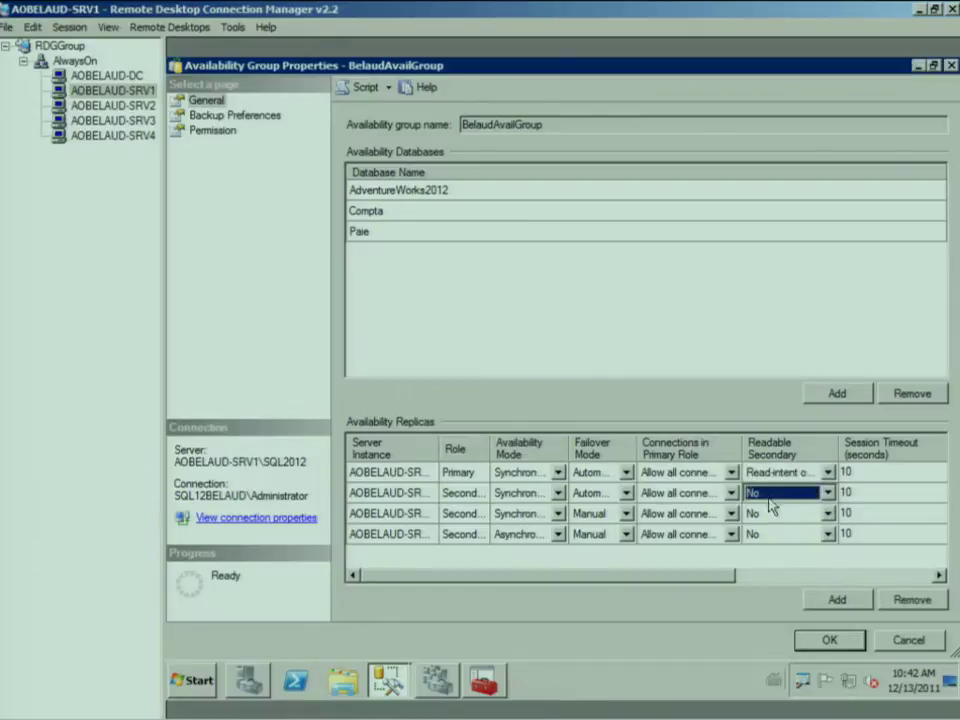
pyautogui.click(770, 500)
pyautogui.click(778, 521)
pyautogui.click(775, 514)
pyautogui.click(780, 518)
pyautogui.click(778, 542)
pyautogui.click(778, 538)
pyautogui.click(780, 538)
pyautogui.click(785, 563)
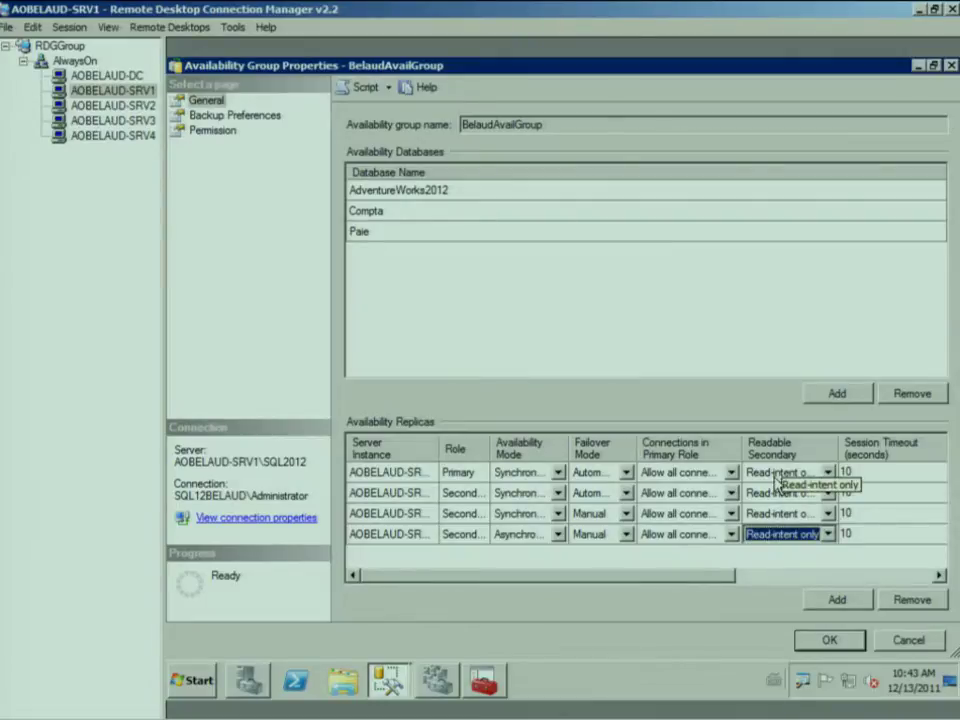
pyautogui.click(828, 642)
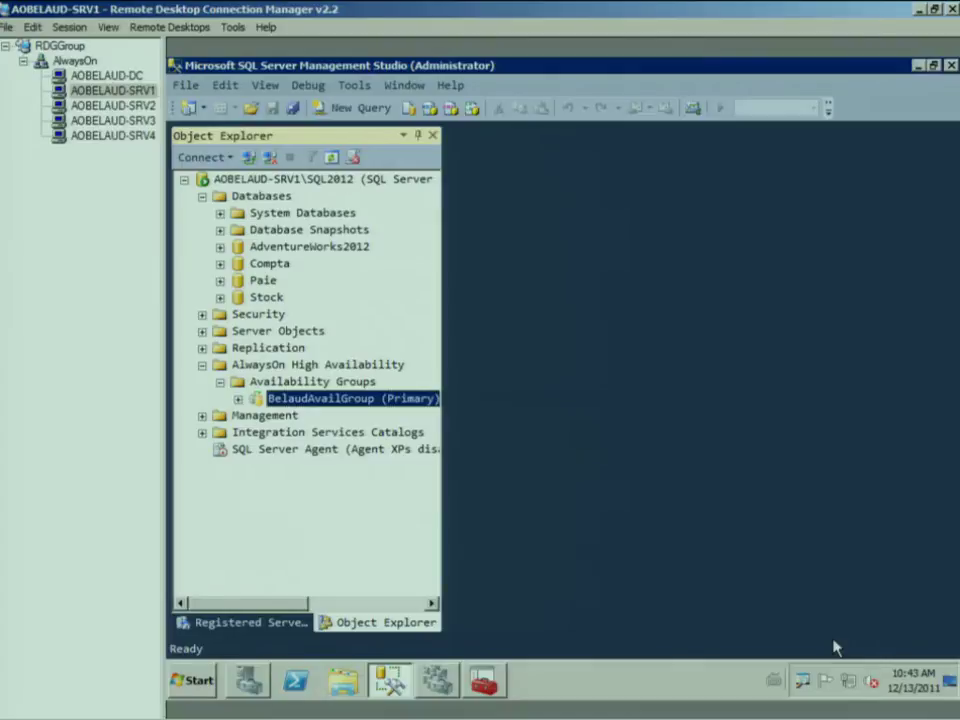
# Step: Switch to SQL Server Management Studio on AOBELAUD-DC and look through Routing List.sql down to the statements defining the read-only routing URLs
pyautogui.click(98, 77)
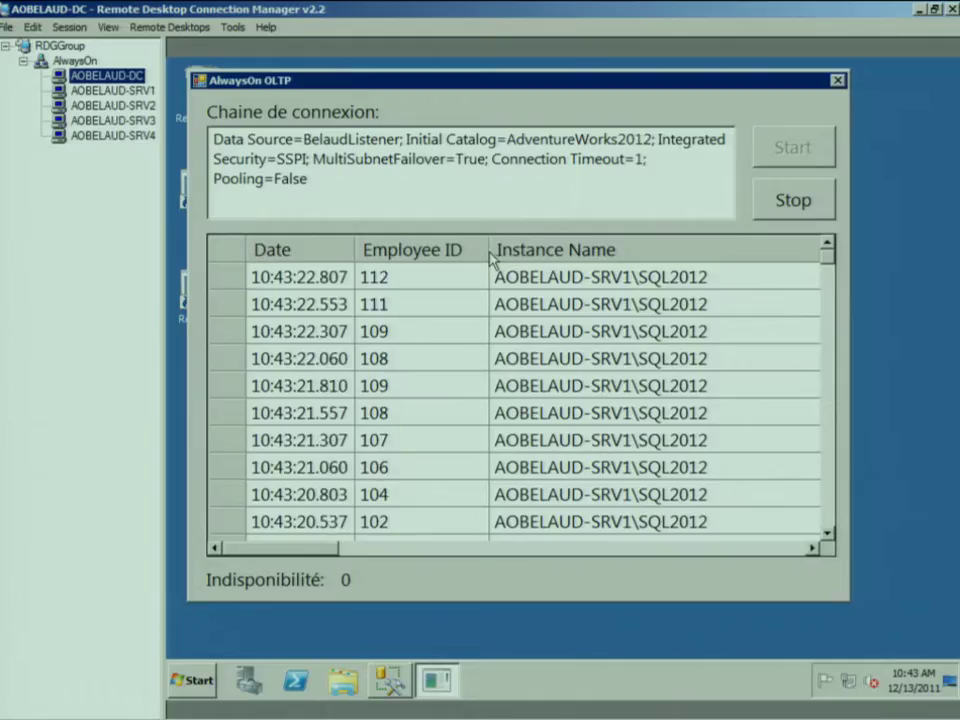
pyautogui.hotkey('alt', 'Tab')
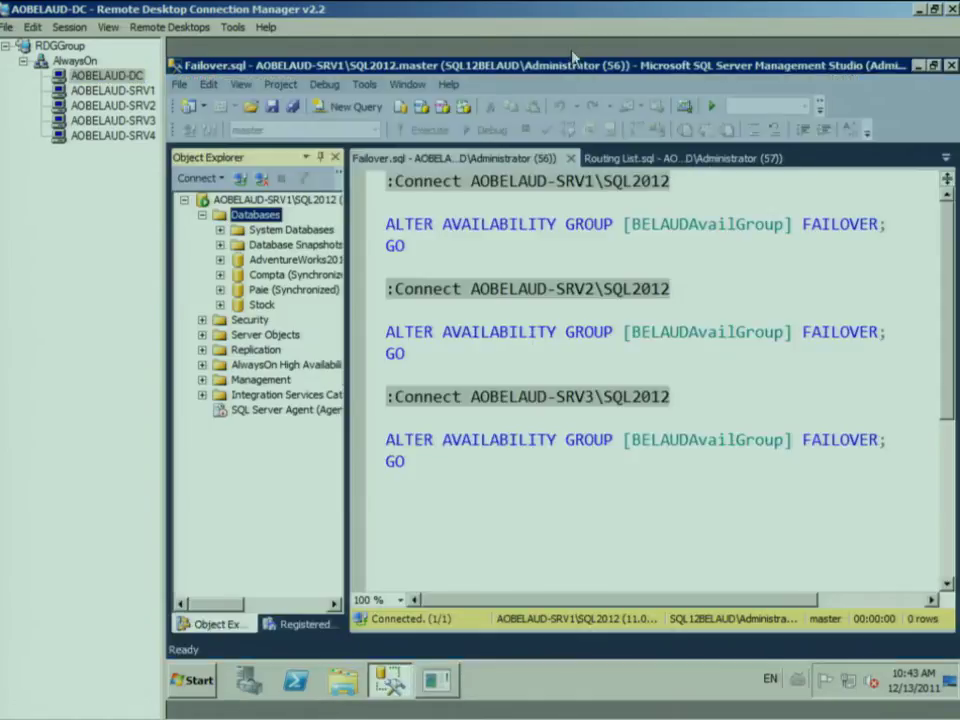
pyautogui.click(680, 158)
pyautogui.scroll(-10, 628, 402)
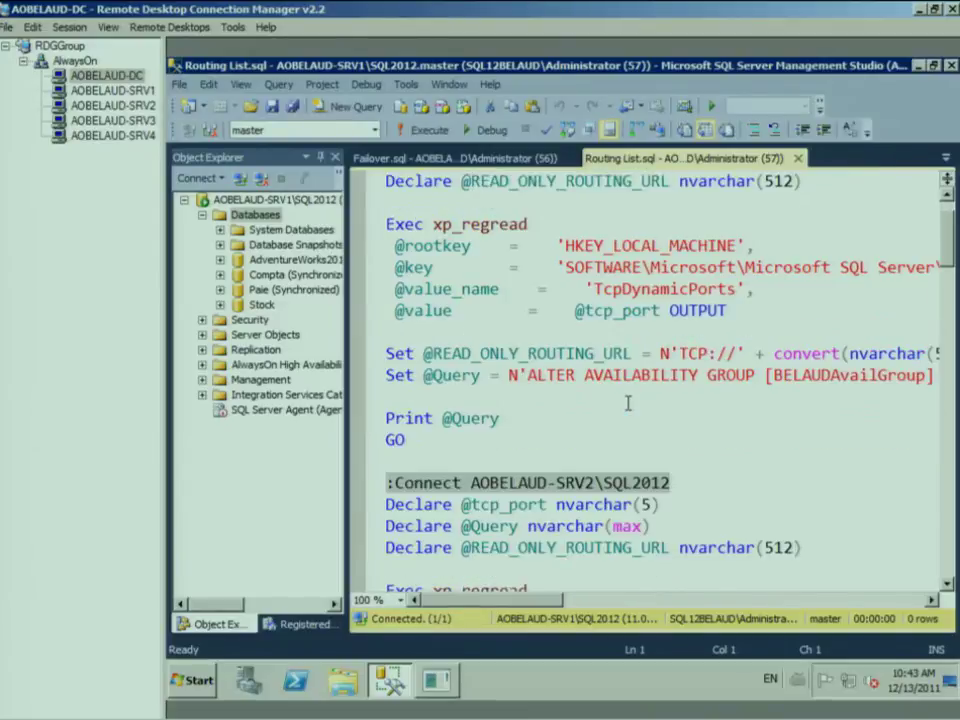
pyautogui.scroll(-8, 620, 410)
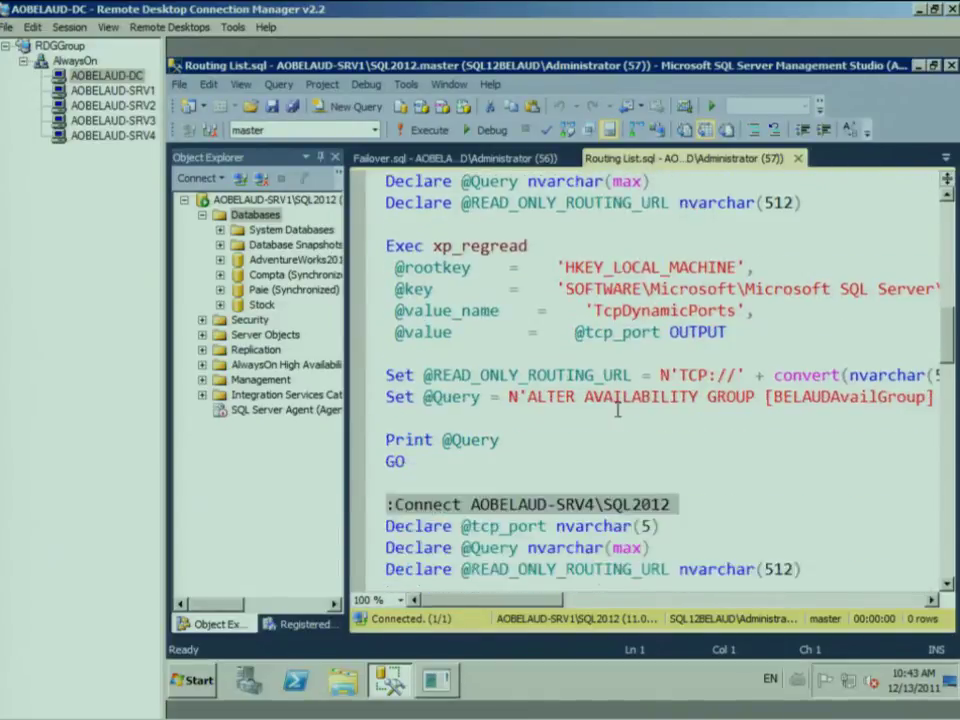
pyautogui.scroll(-3, 612, 413)
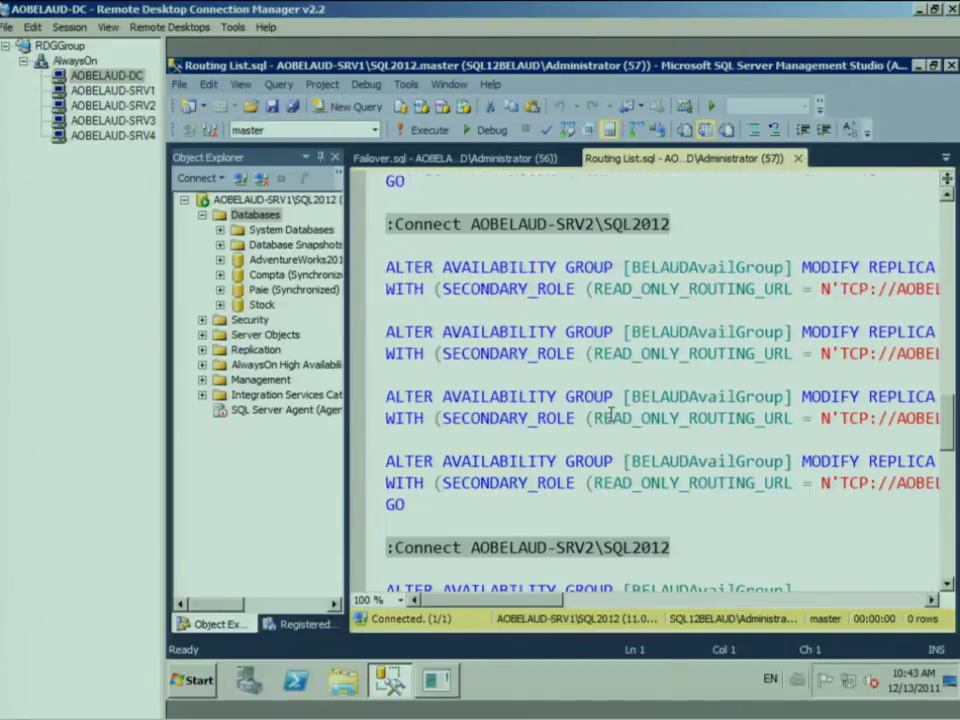
# Step: Narrow Object Explorer, examine the routing URLs and port numbers of the four replicas, and return to the registry-reading code at the script's start
pyautogui.click(410, 316)
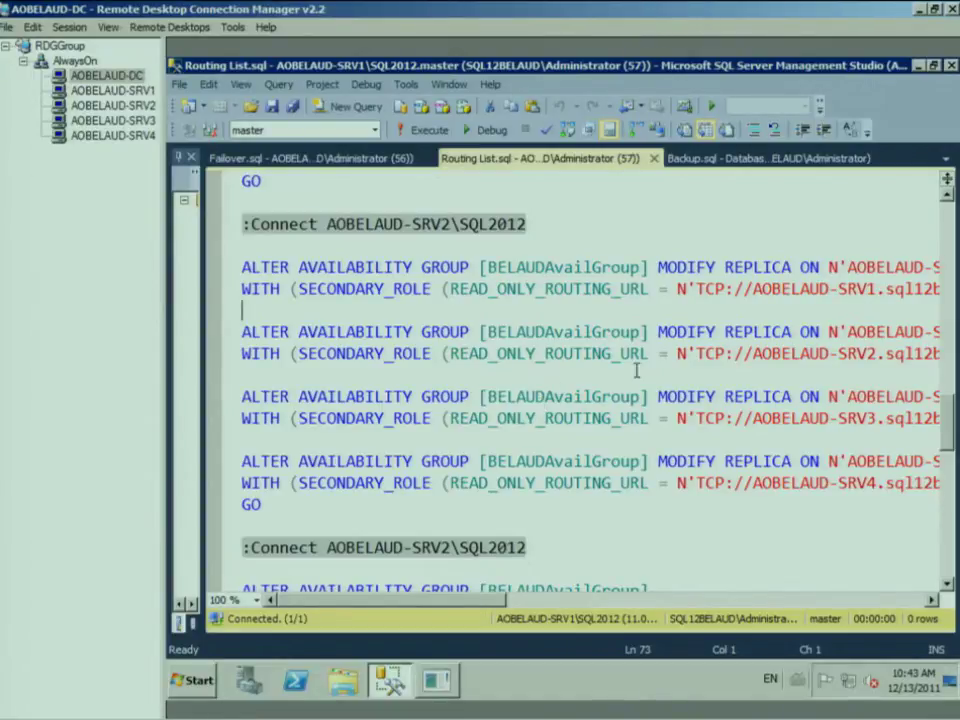
pyautogui.moveTo(487, 606); pyautogui.dragTo(572, 608)
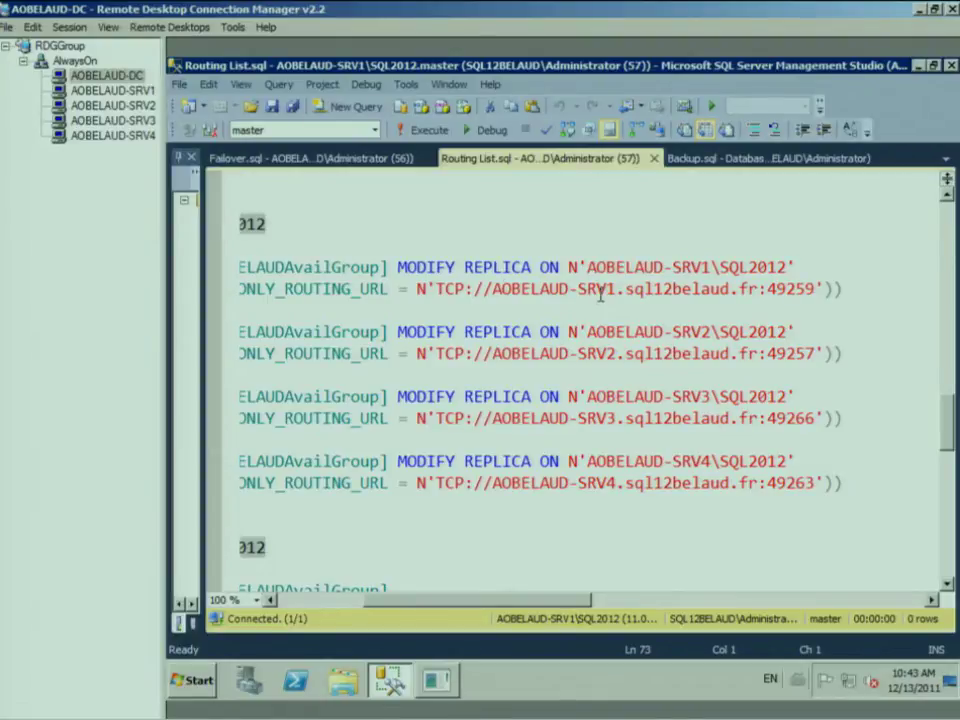
pyautogui.doubleClick(790, 288)
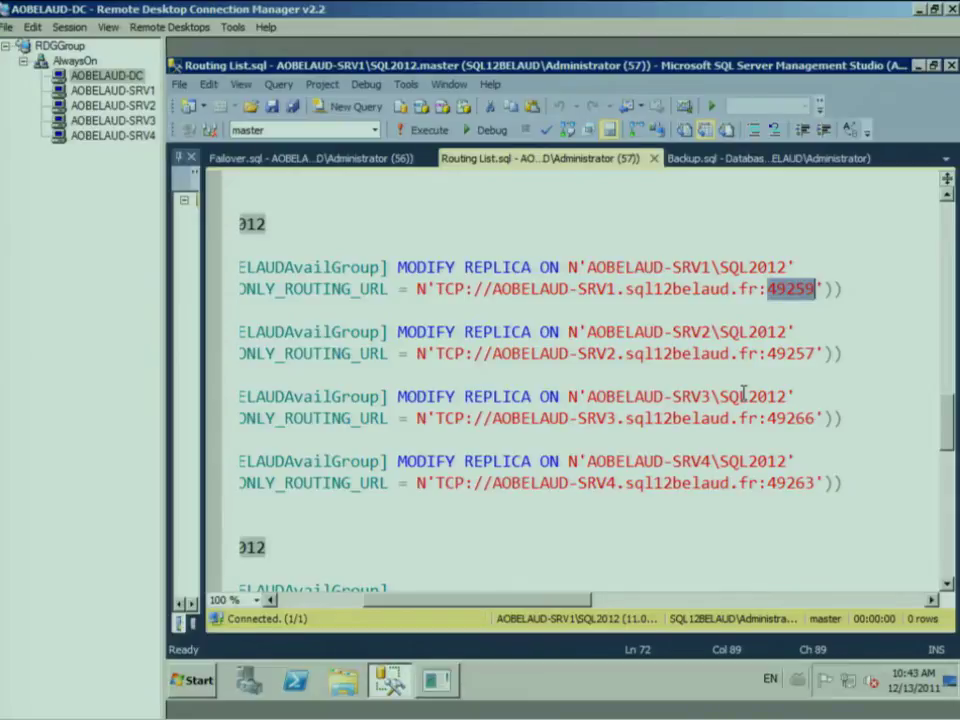
pyautogui.hotkey('ctrl', 'Home')
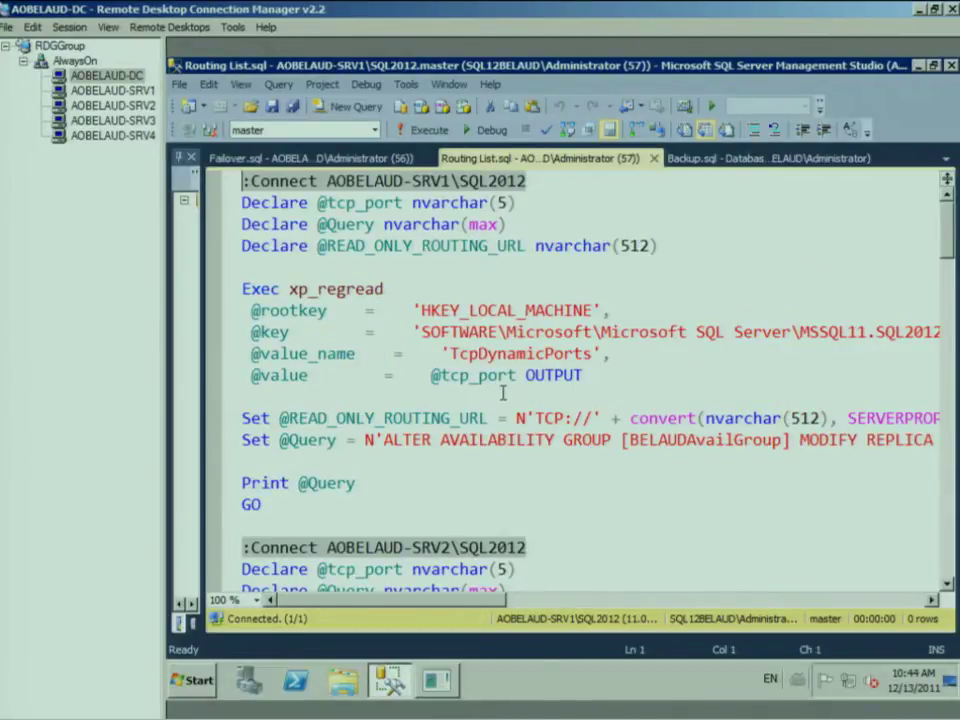
# Step: Execute the port-reading blocks for all four replicas, from the script's start through the AOBELAUD-SRV4 block's GO
pyautogui.scroll(-4, 503, 393)
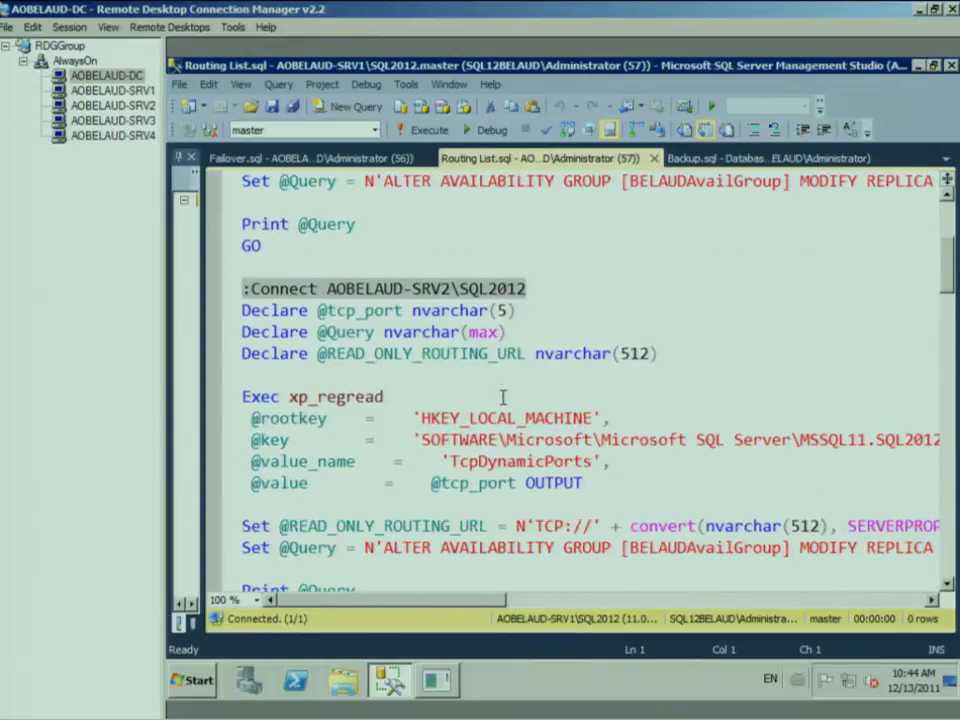
pyautogui.scroll(-9, 503, 397)
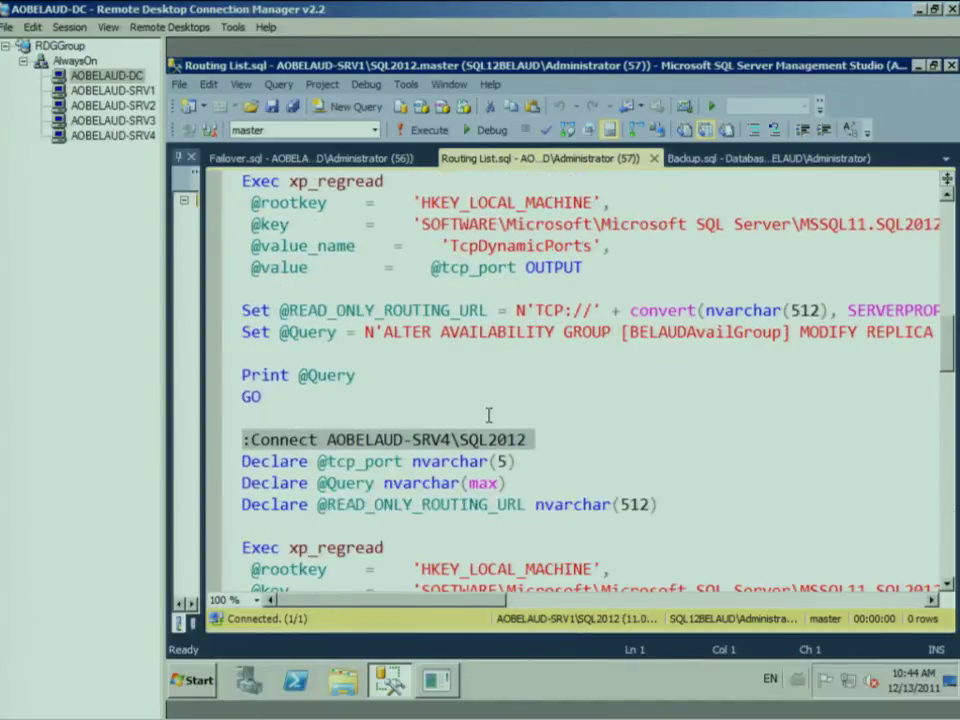
pyautogui.scroll(-5, 489, 415)
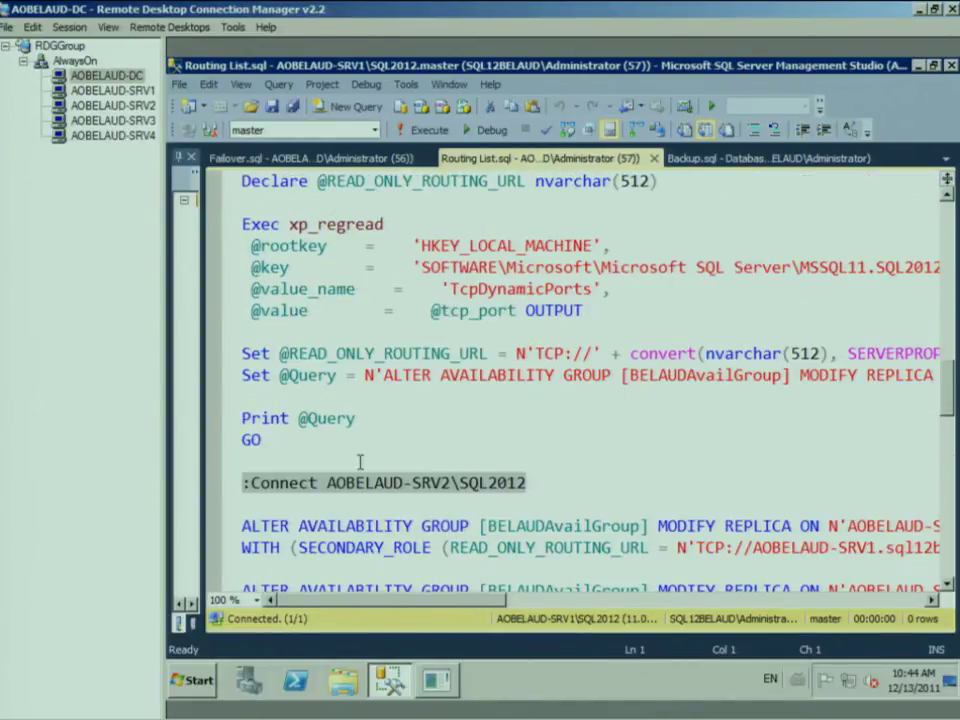
pyautogui.keyDown('shift'); pyautogui.click(347, 446); pyautogui.keyUp('shift')
pyautogui.press('F5')
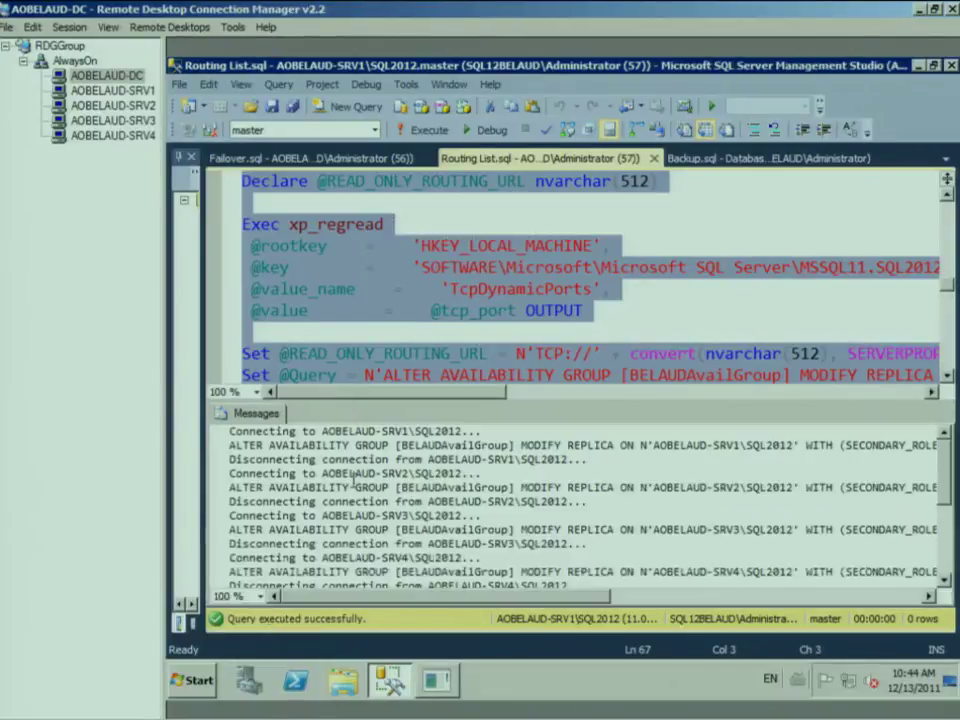
# Step: Copy the complete message output of the query into a new Notepad document
pyautogui.click(352, 480)
pyautogui.hotkey('ctrl', 'a')
pyautogui.click(198, 675)
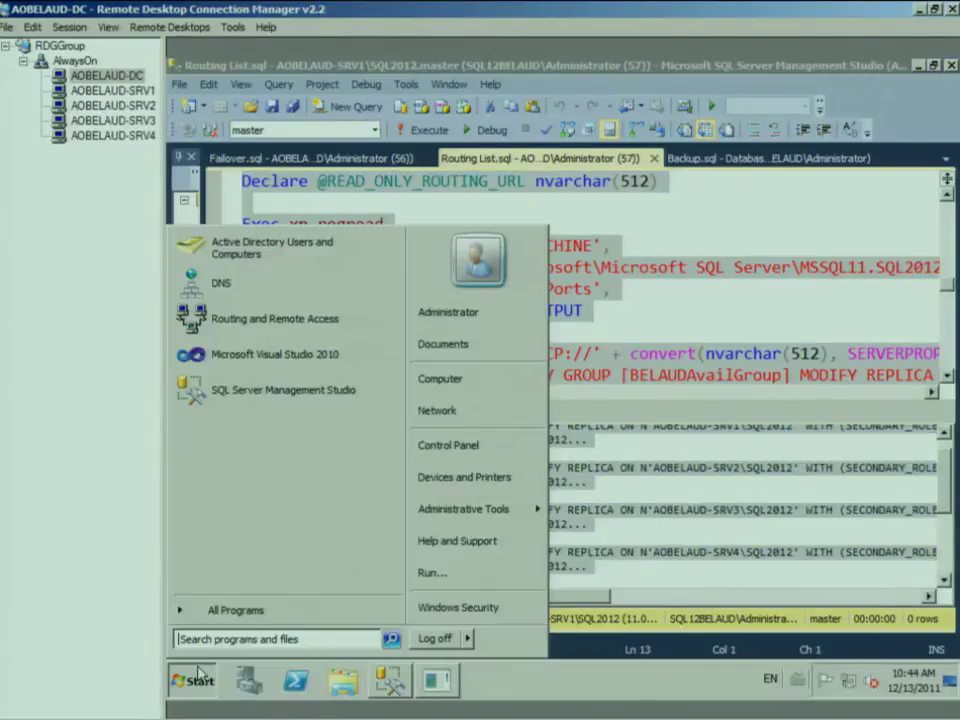
pyautogui.write('notepad')
pyautogui.press('Return')
pyautogui.hotkey('ctrl', 'v')
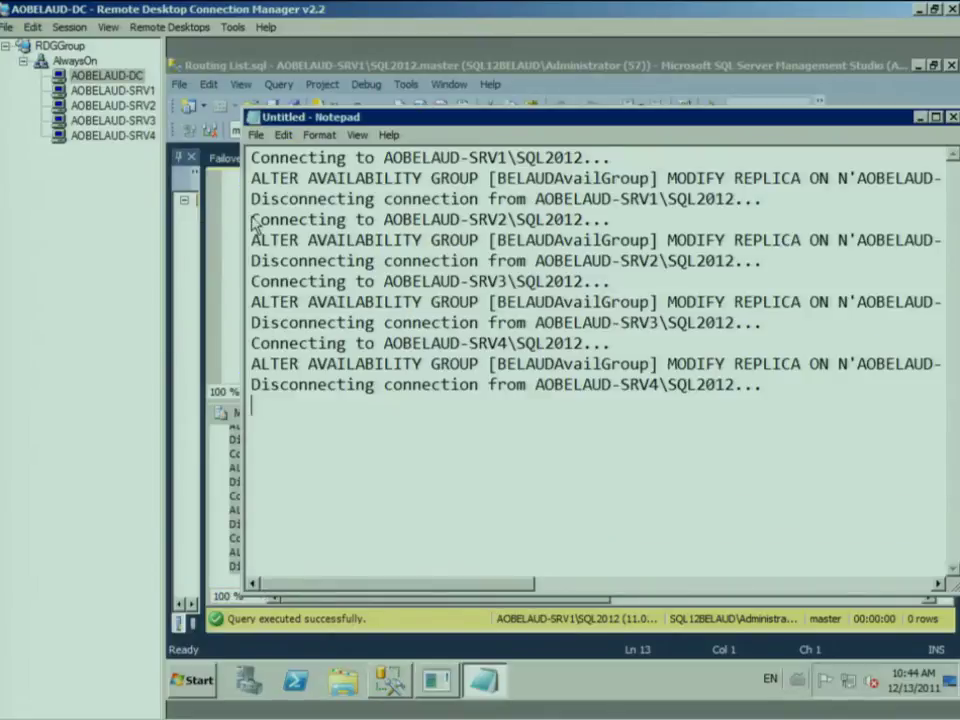
# Step: Delete every connecting and disconnecting line, keep only the four ALTER AVAILABILITY GROUP statements, and select them all for copying
pyautogui.hotkey('ctrl', 'Home')
pyautogui.hotkey('shift', 'Down')
pyautogui.press('Delete')
pyautogui.hotkey('shift', 'Down')
pyautogui.hotkey('shift', 'Down')
pyautogui.press('Delete')
pyautogui.hotkey('shift', 'Down')
pyautogui.hotkey('shift', 'Down')
pyautogui.press('Delete')
pyautogui.hotkey('shift', 'Down')
pyautogui.hotkey('shift', 'Down')
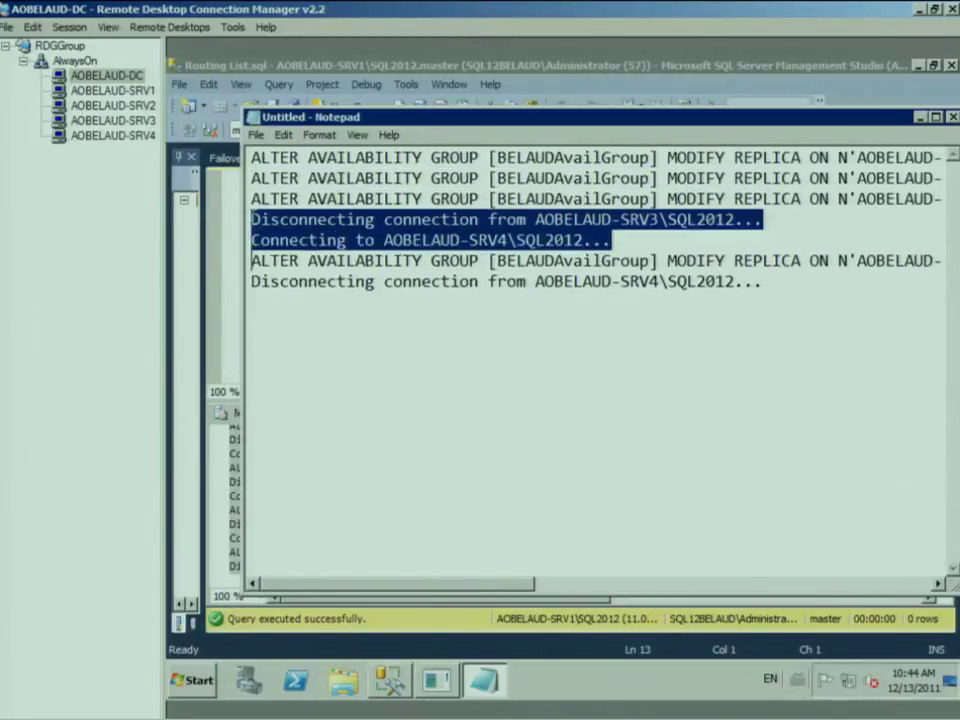
pyautogui.press('Delete')
pyautogui.hotkey('shift', 'Down')
pyautogui.press('Delete')
pyautogui.hotkey('ctrl', 'a')
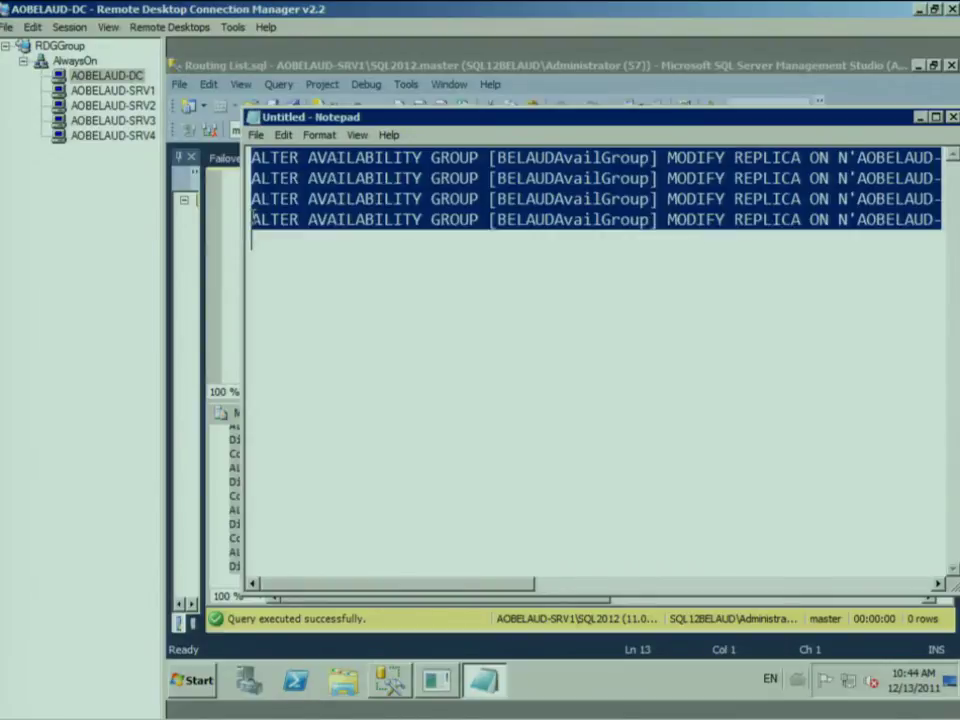
# Step: Return to Routing List.sql and paste the four statements beneath the :Connect AOBELAUD-SRV2\SQL2012 line that follows the port-reading blocks
pyautogui.hotkey('alt', 'Tab')
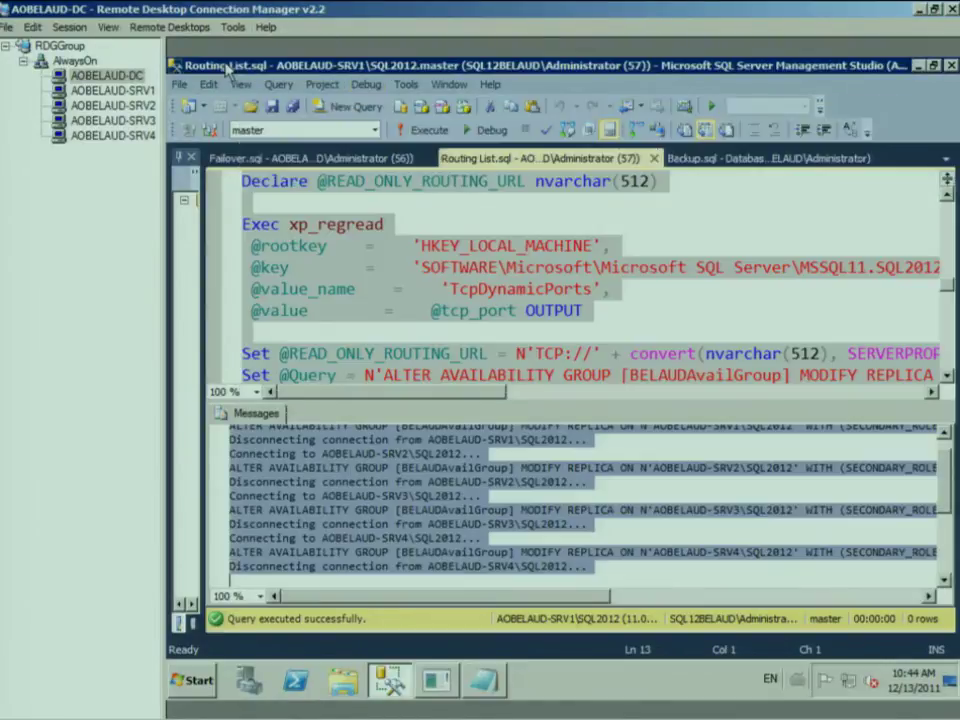
pyautogui.click(367, 289)
pyautogui.hotkey('ctrl', 'r')
pyautogui.scroll(-1, 388, 395)
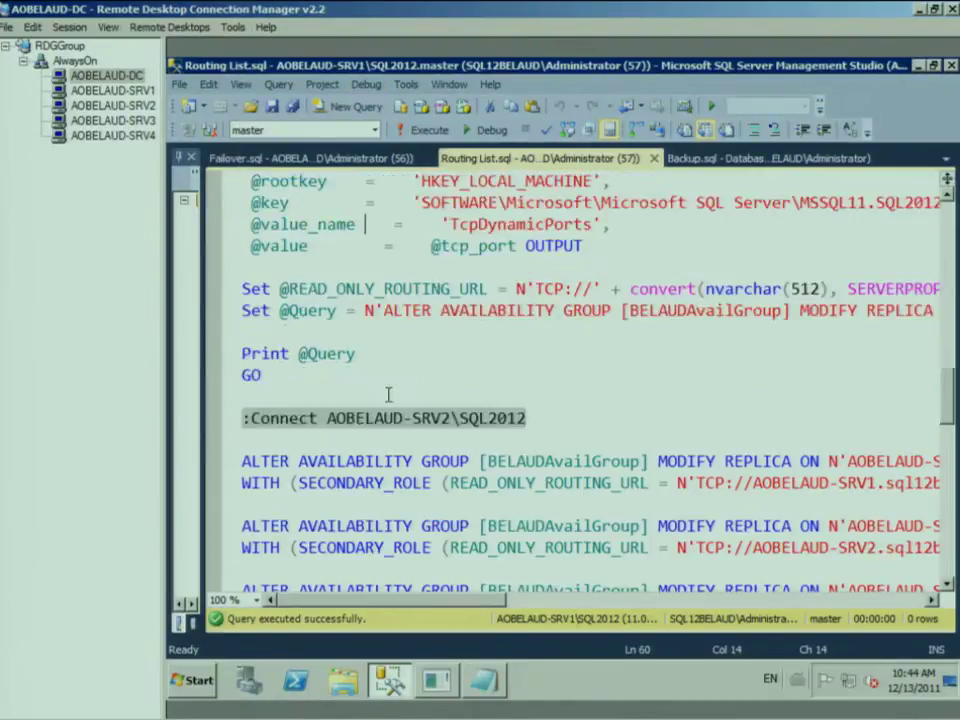
pyautogui.scroll(-7, 388, 395)
pyautogui.scroll(5, 388, 394)
pyautogui.click(296, 312)
pyautogui.hotkey('ctrl', 'v')
pyautogui.press('Return')
pyautogui.press('Return')
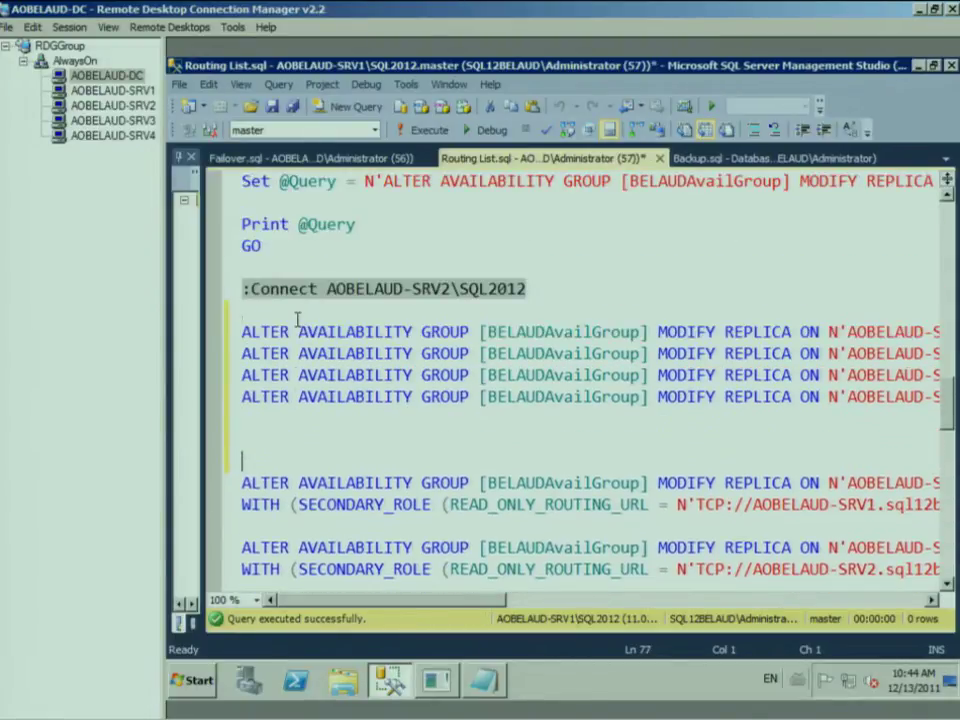
# Step: Examine the read-only routing URLs and port numbers in the four pasted statements, and return to their beginning
pyautogui.moveTo(452, 603); pyautogui.dragTo(814, 574)
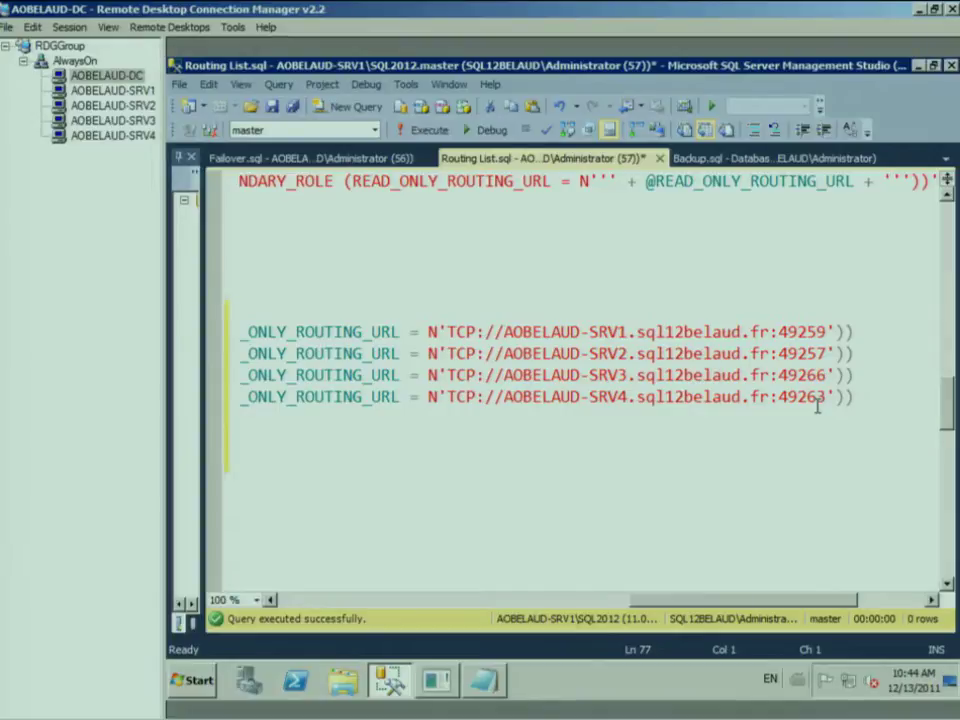
pyautogui.click(619, 354)
pyautogui.press('Home')
pyautogui.press('Up')
pyautogui.press('Up')
pyautogui.press('Up')
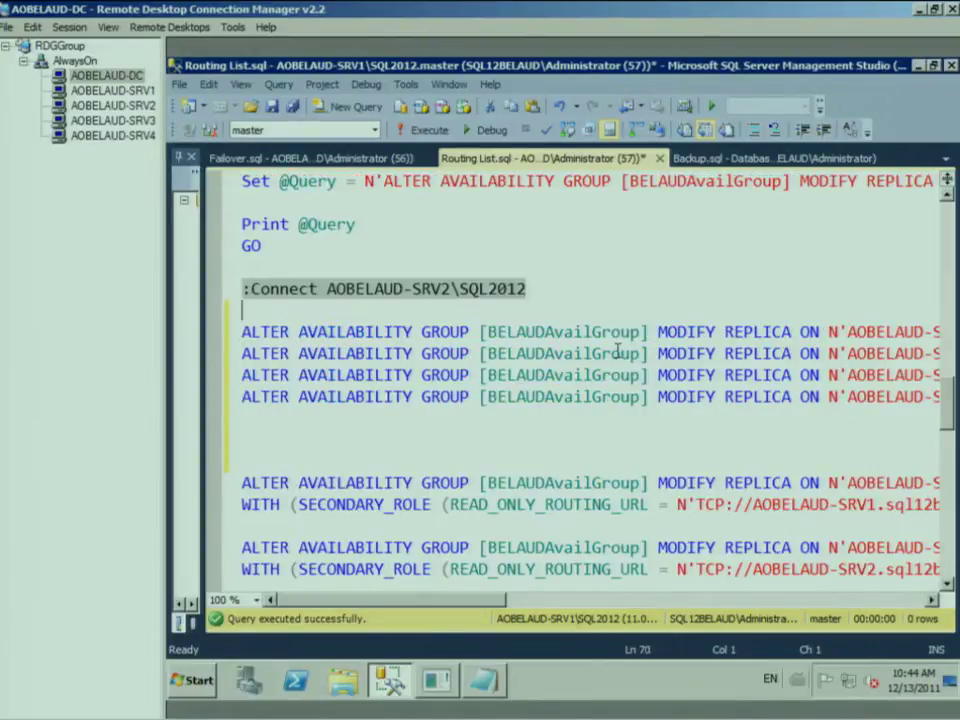
# Step: Change the :Connect line above the pasted statements to AOBELAUD-SRV1\SQL2012 and save the script
pyautogui.hotkey('shift', 'Down')
pyautogui.hotkey('shift', 'Down')
pyautogui.hotkey('shift', 'Down')
pyautogui.hotkey('shift', 'Down')
pyautogui.hotkey('shift', 'Down')
pyautogui.hotkey('shift', 'Down')
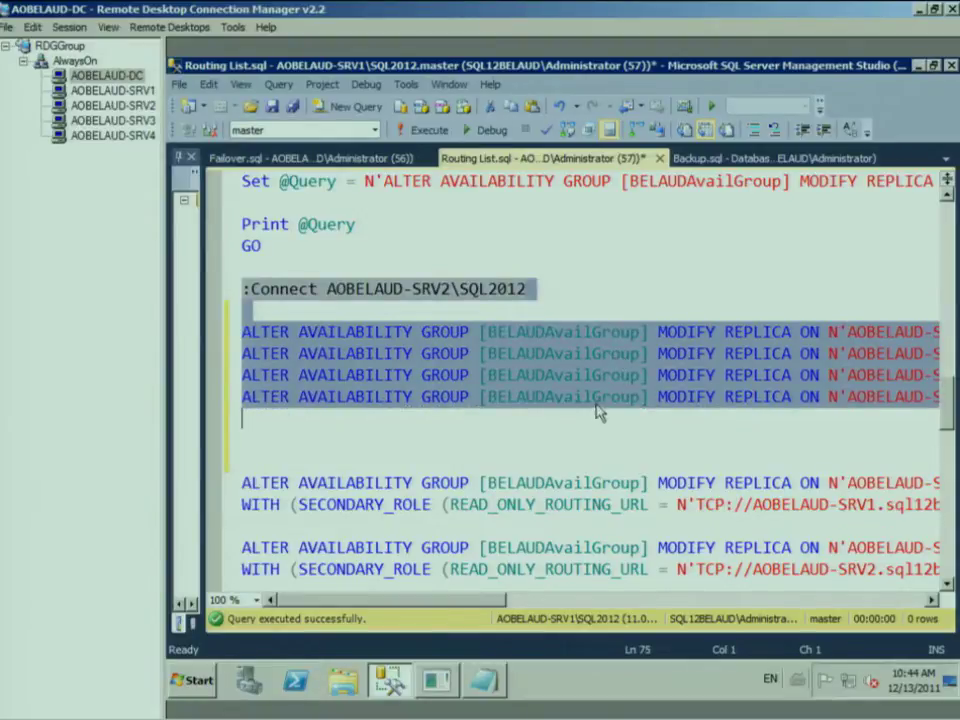
pyautogui.click(442, 288)
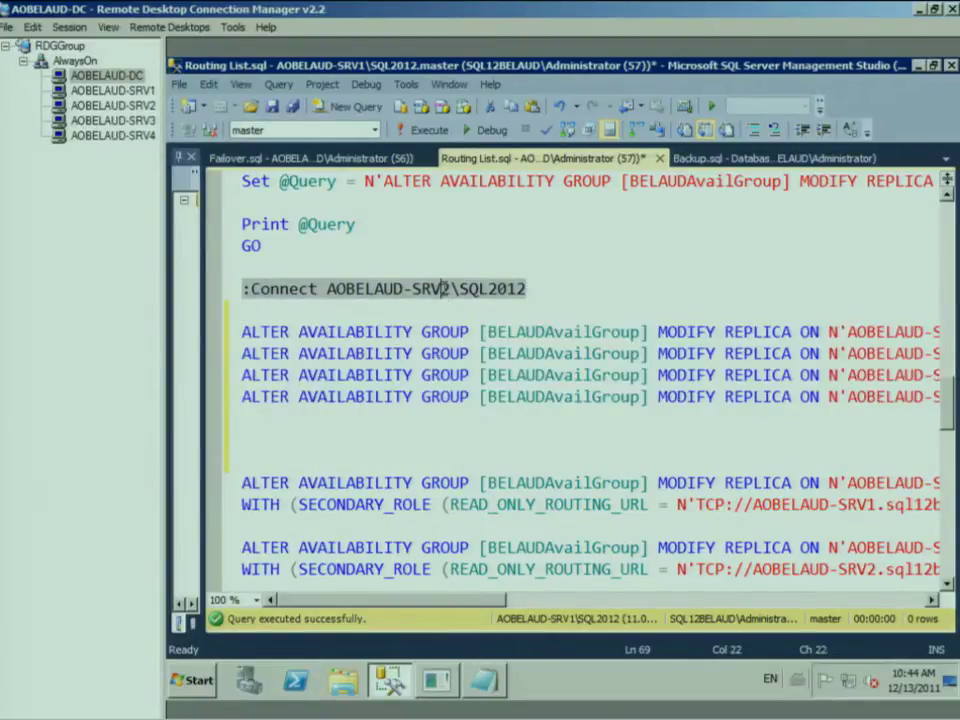
pyautogui.press('Delete')
pyautogui.write('1')
pyautogui.hotkey('ctrl', 's')
# Step: Execute the :Connect line with the four pasted routing URL statements and hide the results pane
pyautogui.moveTo(246, 420); pyautogui.dragTo(243, 269)
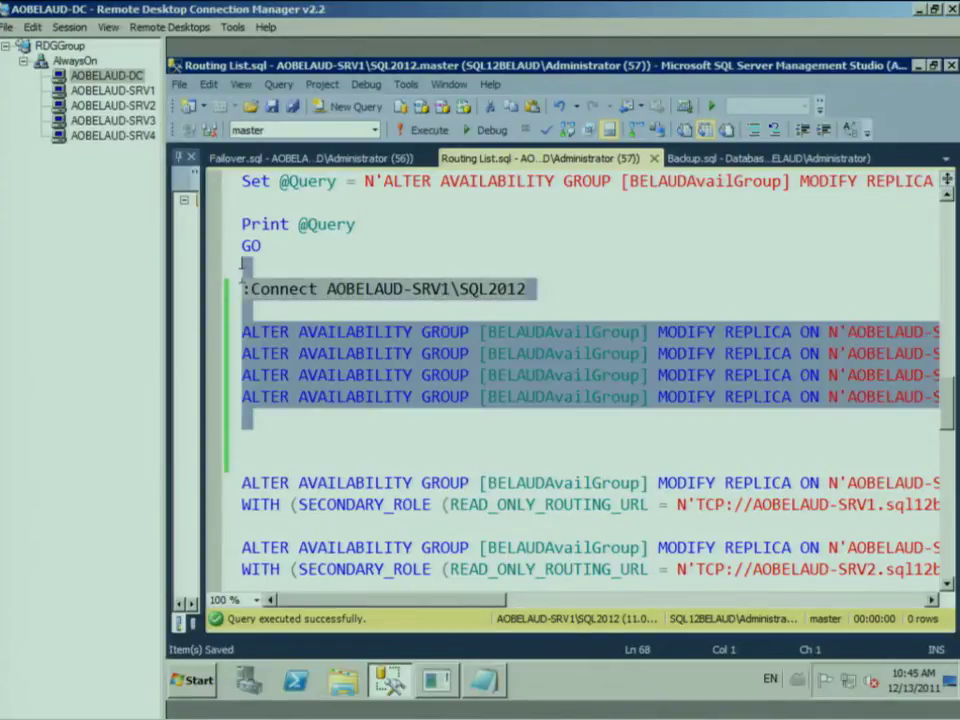
pyautogui.press('F5')
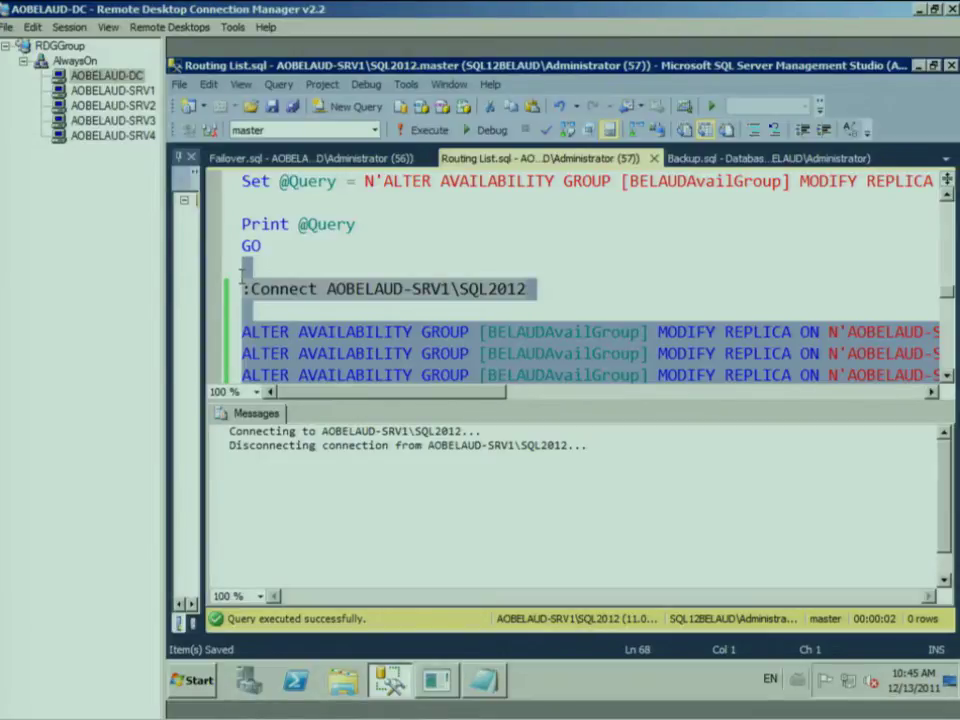
pyautogui.hotkey('ctrl', 'r')
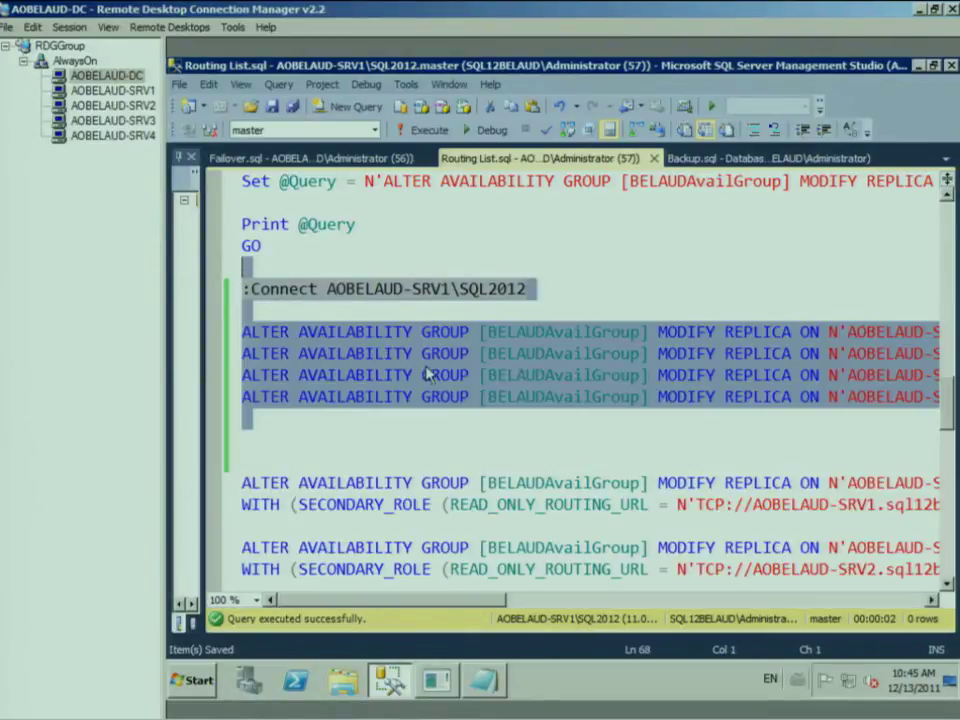
# Step: Point the READ_ONLY_ROUTING_LIST block at AOBELAUD-SRV1\SQL2012 and execute its three ALTER AVAILABILITY GROUP statements
pyautogui.scroll(-7, 427, 375)
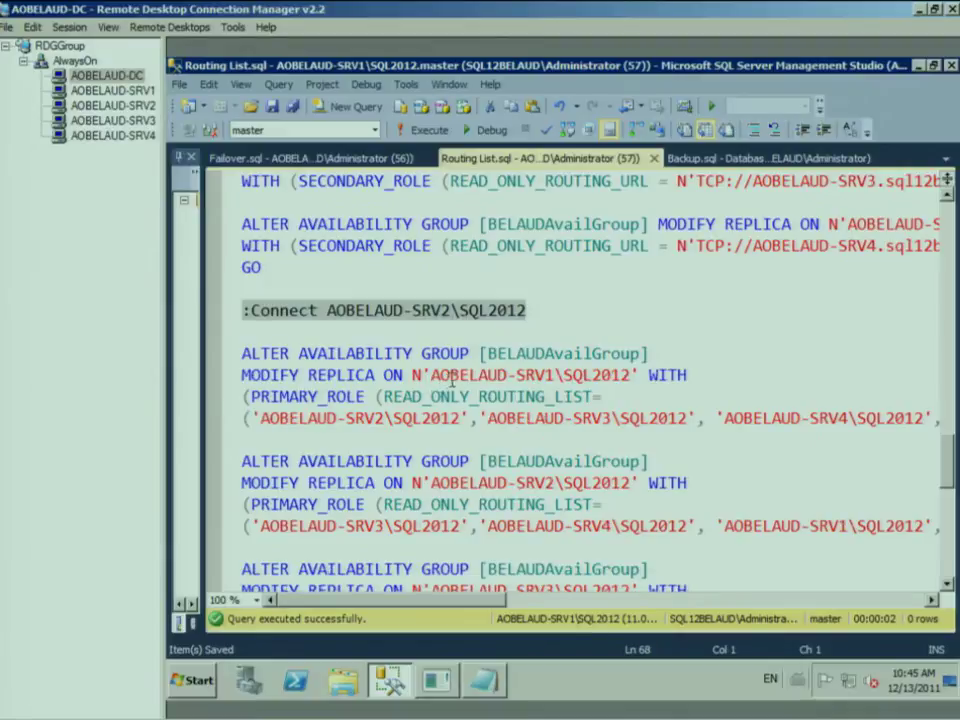
pyautogui.click(443, 311)
pyautogui.write('1')
pyautogui.press('Delete')
pyautogui.scroll(-2, 630, 340)
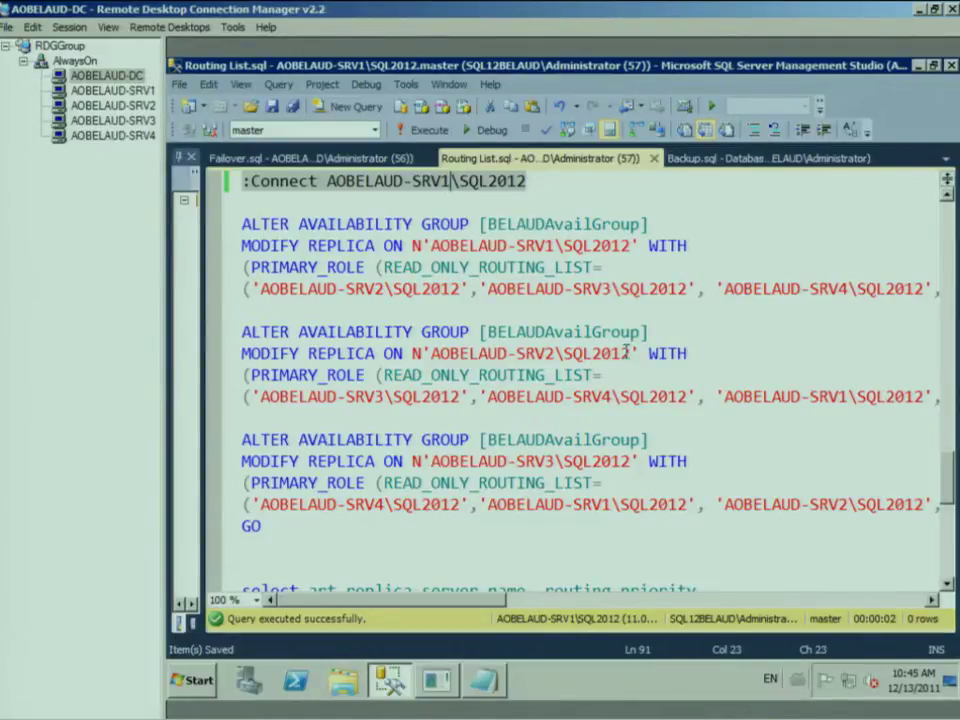
pyautogui.click(351, 523)
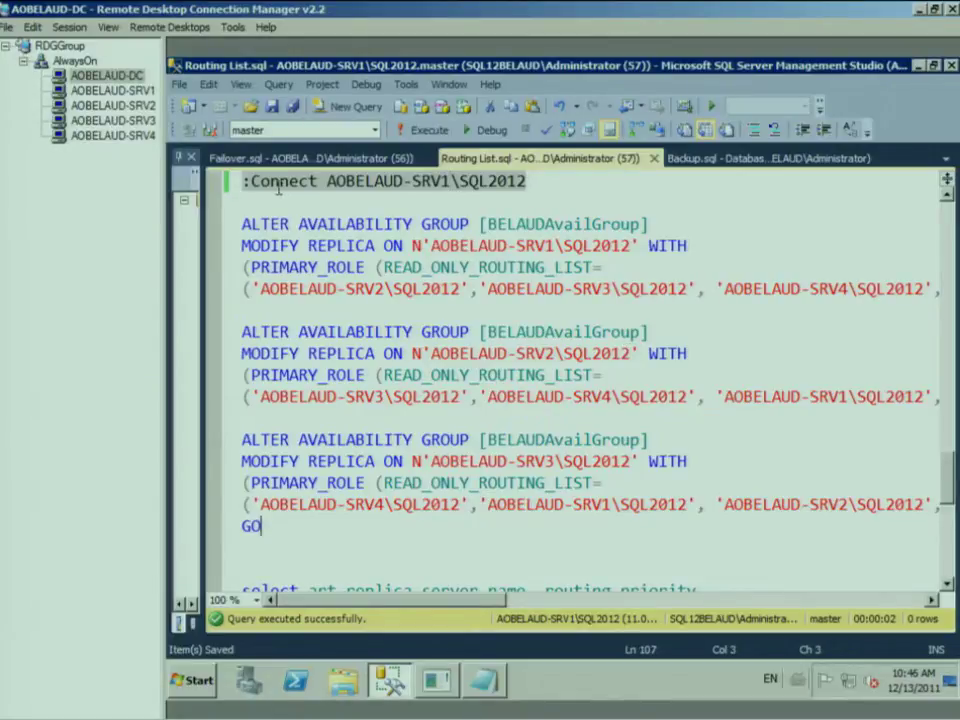
pyautogui.keyDown('shift'); pyautogui.click(242, 181); pyautogui.keyUp('shift')
pyautogui.press('F5')
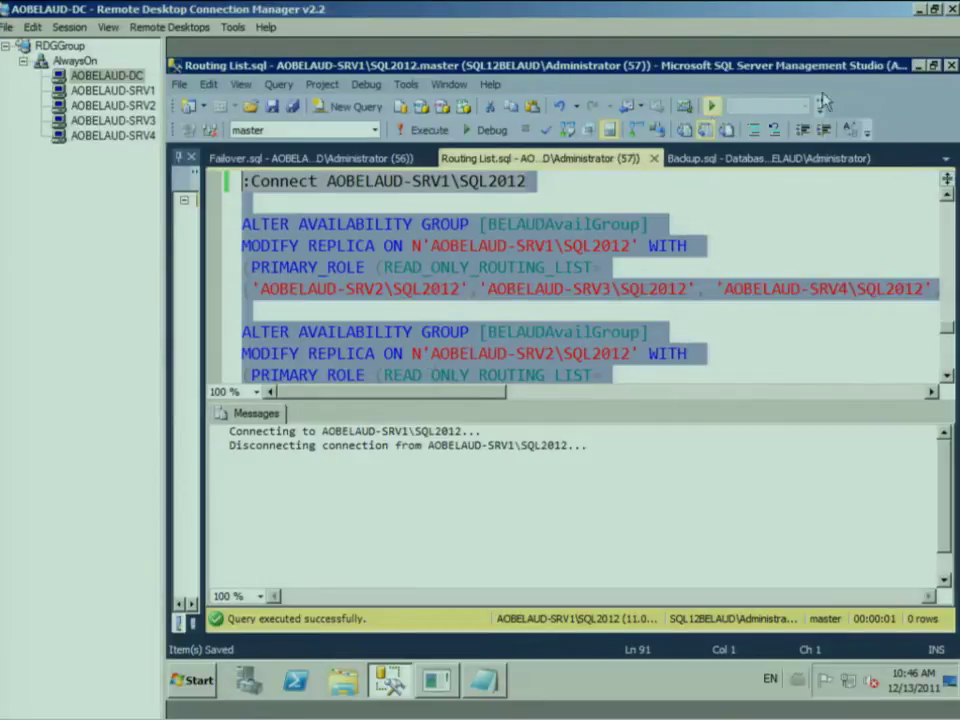
# Step: Minimize Management Studio and close the Notepad document without saving it
pyautogui.click(917, 66)
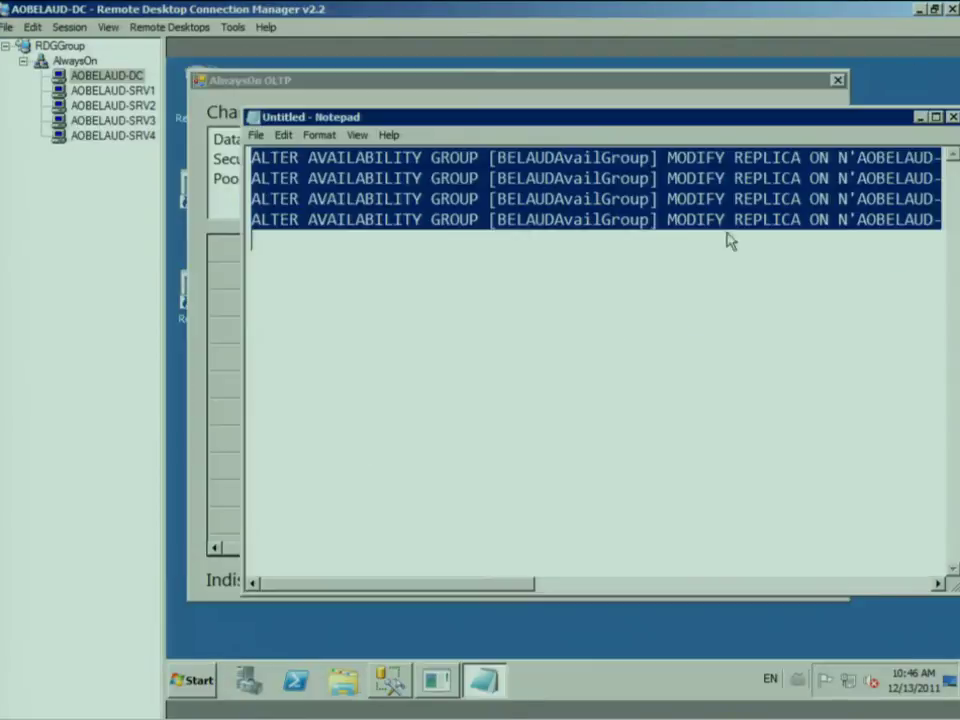
pyautogui.click(952, 117)
pyautogui.click(606, 372)
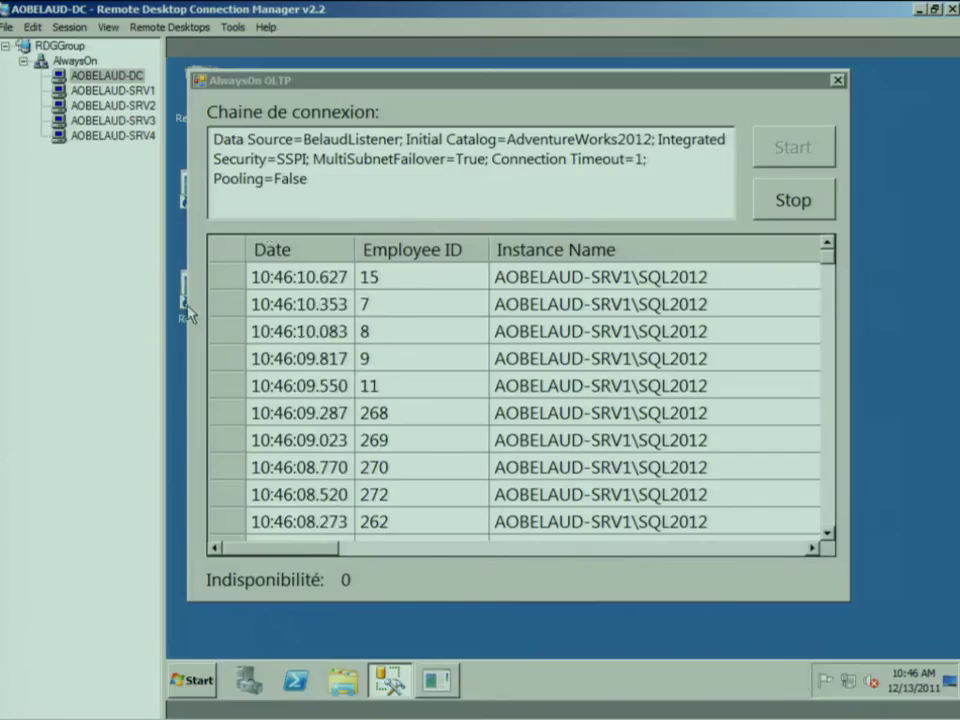
# Step: Launch the AlwaysOn Reporting client from the desktop and run it briefly with its default connection string
pyautogui.doubleClick(184, 312)
pyautogui.moveTo(606, 109); pyautogui.dragTo(666, 136)
pyautogui.click(596, 242)
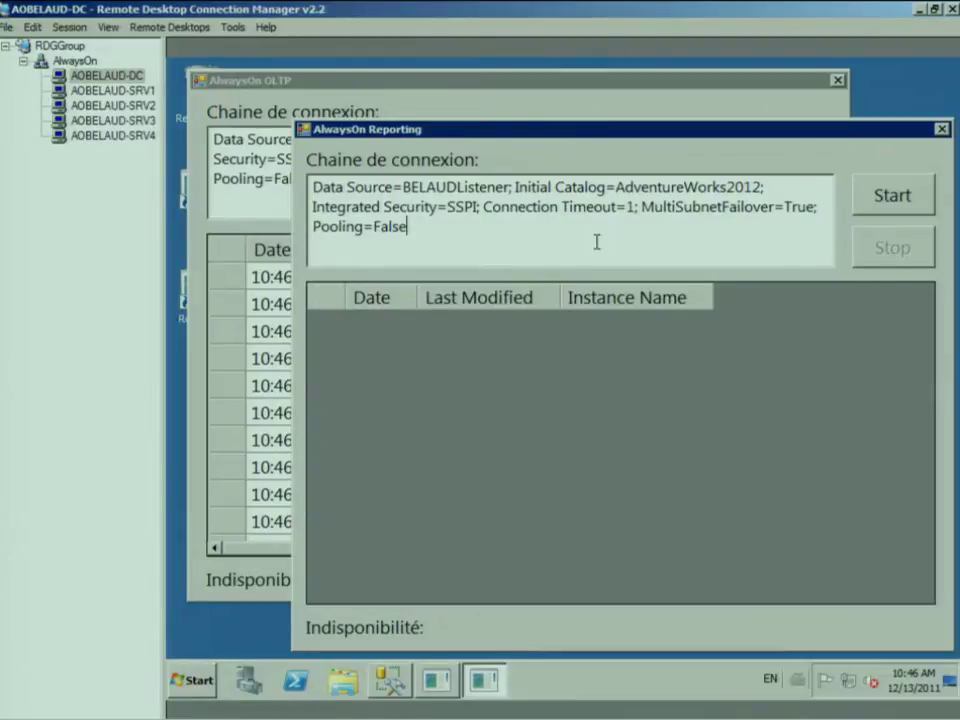
pyautogui.click(905, 203)
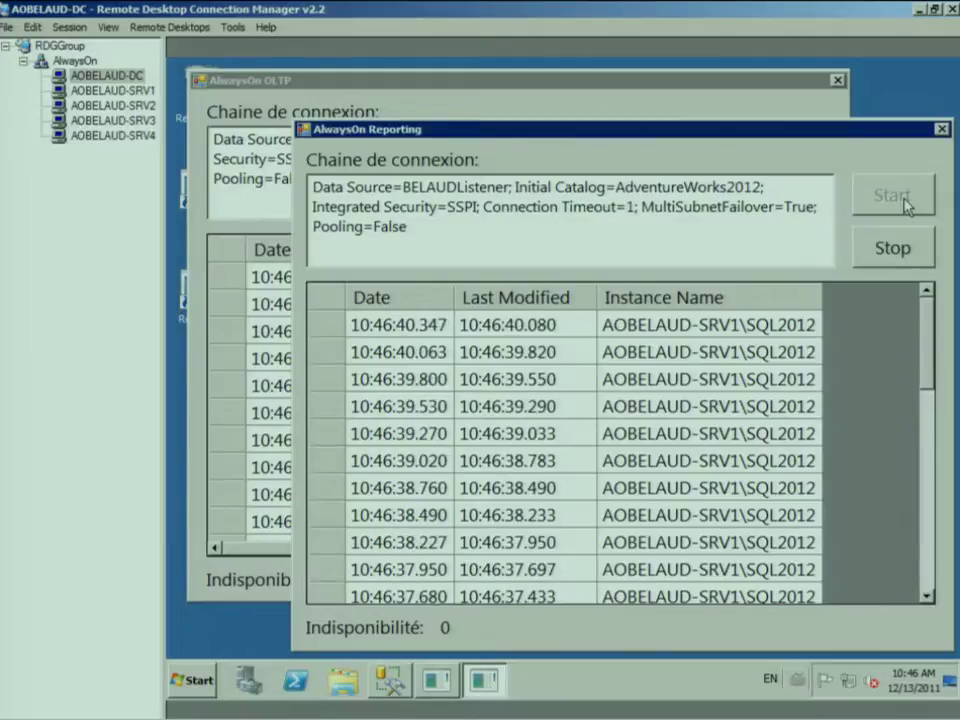
pyautogui.click(882, 248)
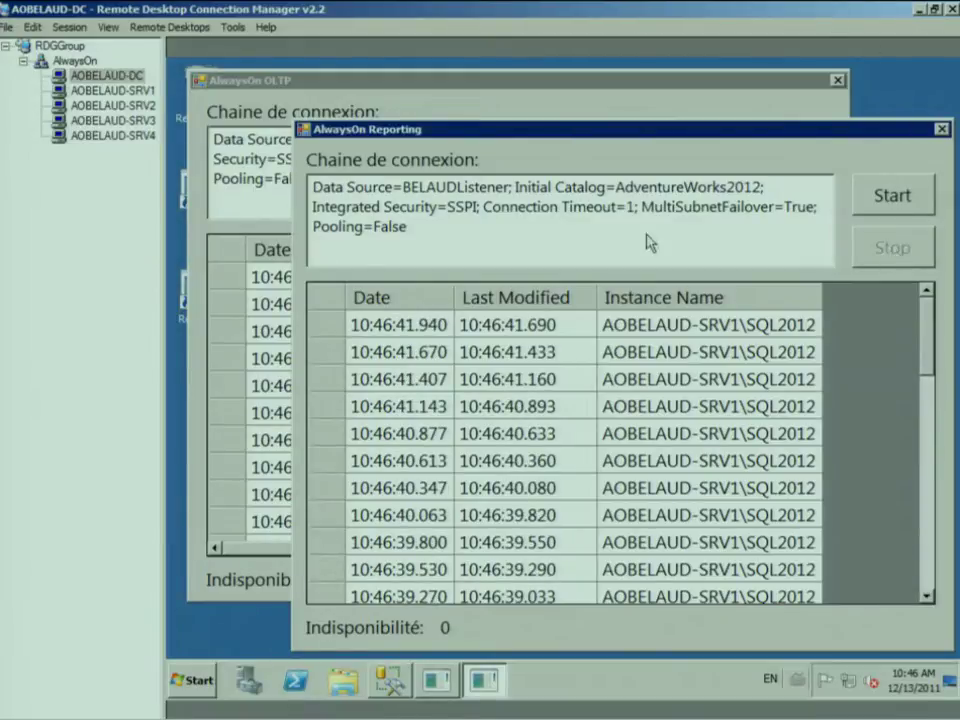
# Step: Append "; ApplicationIntent=Readonly" to the Reporting client's connection string and start its queries
pyautogui.click(419, 228)
pyautogui.write('; ApplicationIntent')
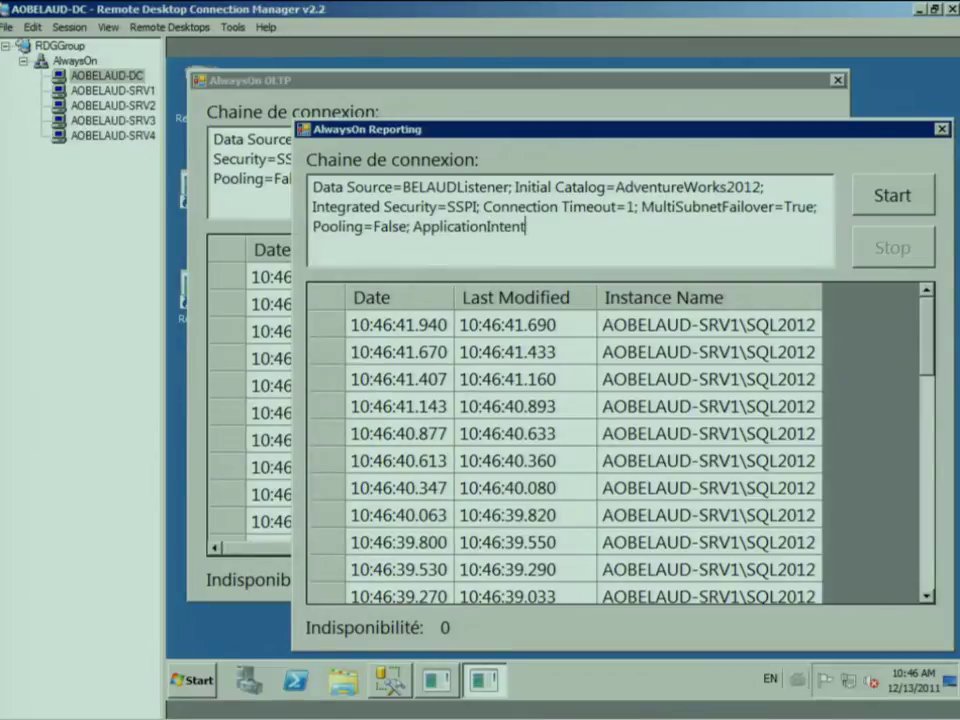
pyautogui.write('=Readonly')
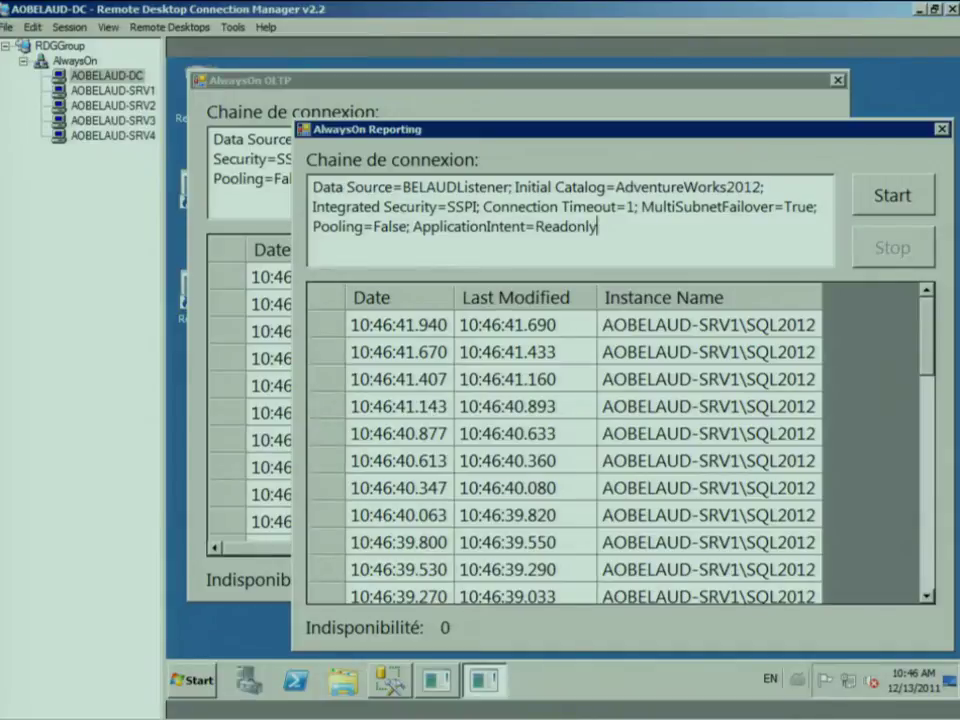
pyautogui.click(880, 196)
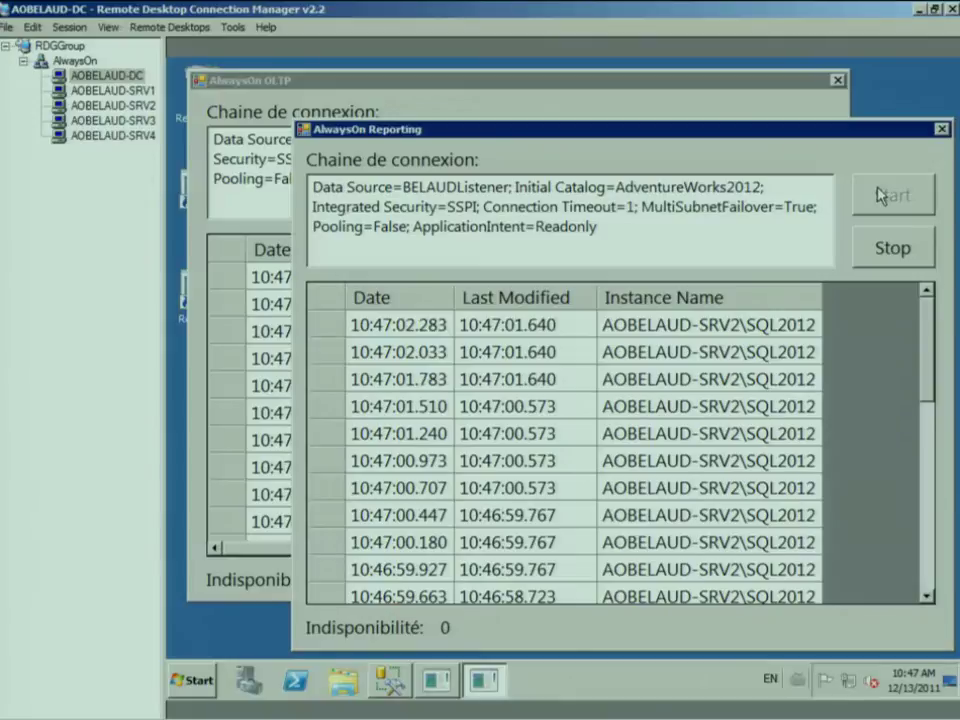
# Step: Switch to the AlwaysOn.pptx slide show in PowerPoint and review the planned and unplanned failover scenario for read-only reporting access
pyautogui.click(309, 699)
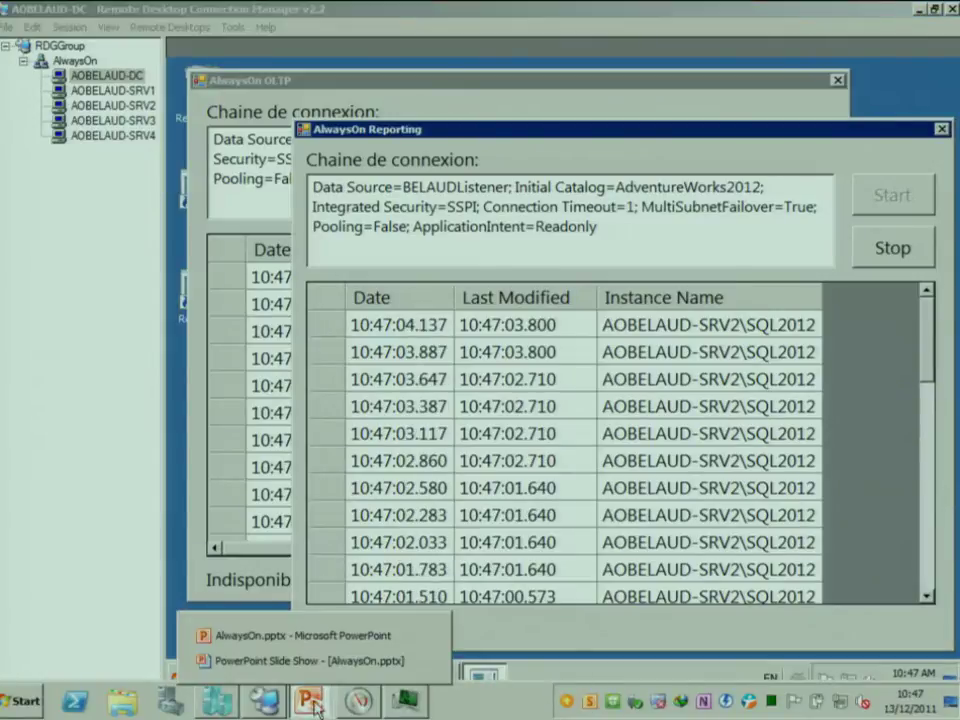
pyautogui.click(312, 662)
pyautogui.click(312, 676)
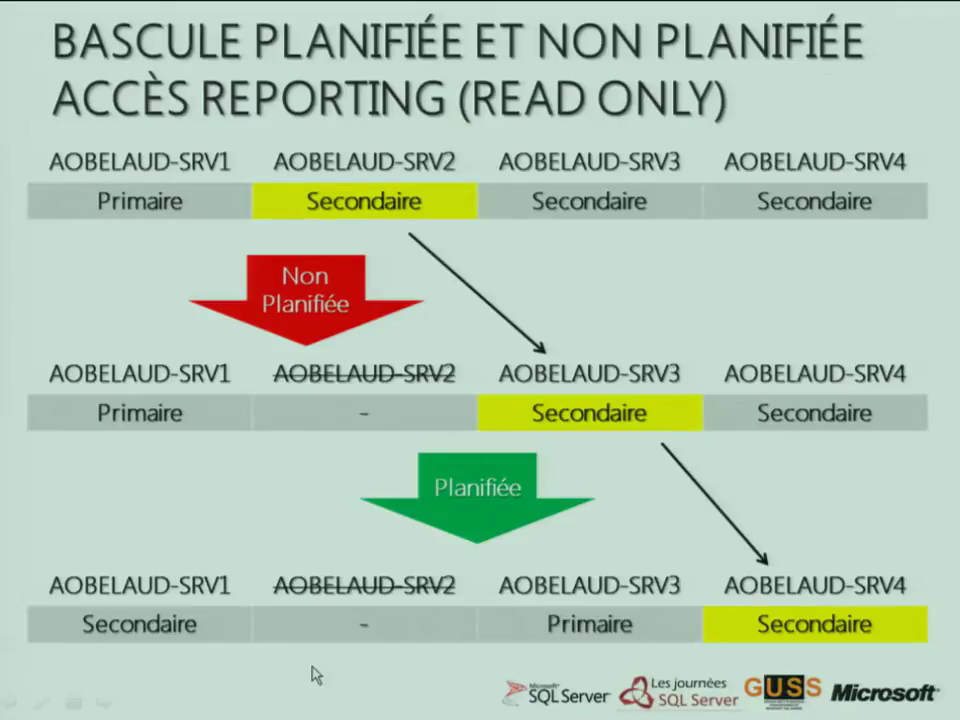
# Step: Switch to Hyper-V Manager and set the network adapter of the AlwaysOn SQL2012 RC0 - SRV2 virtual machine to Not connected
pyautogui.hotkey('alt', 'Tab')
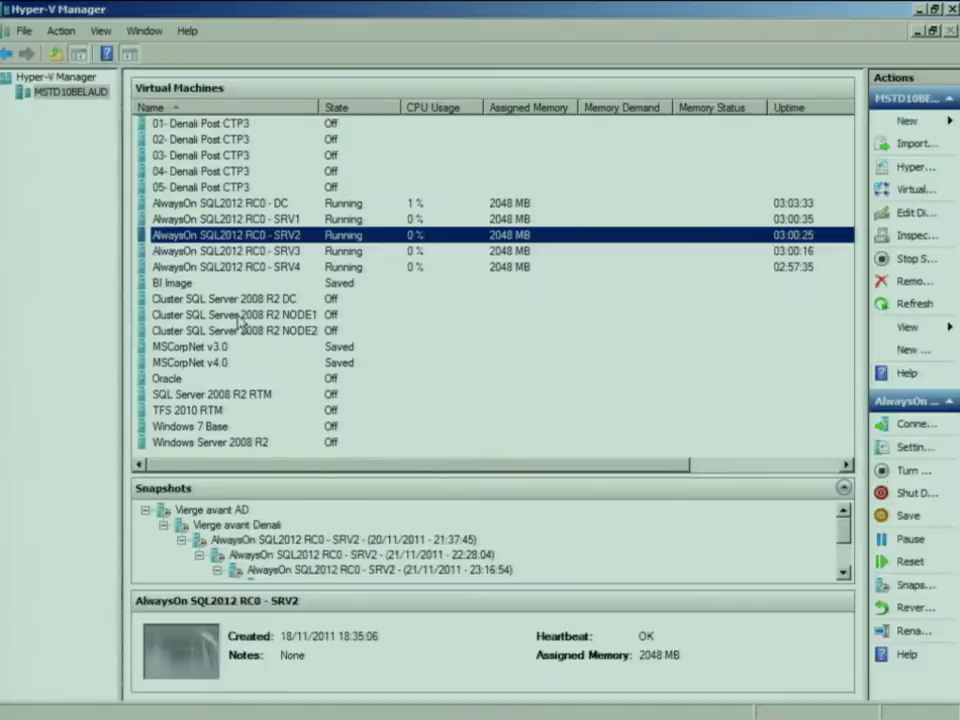
pyautogui.rightClick(276, 242)
pyautogui.click(295, 267)
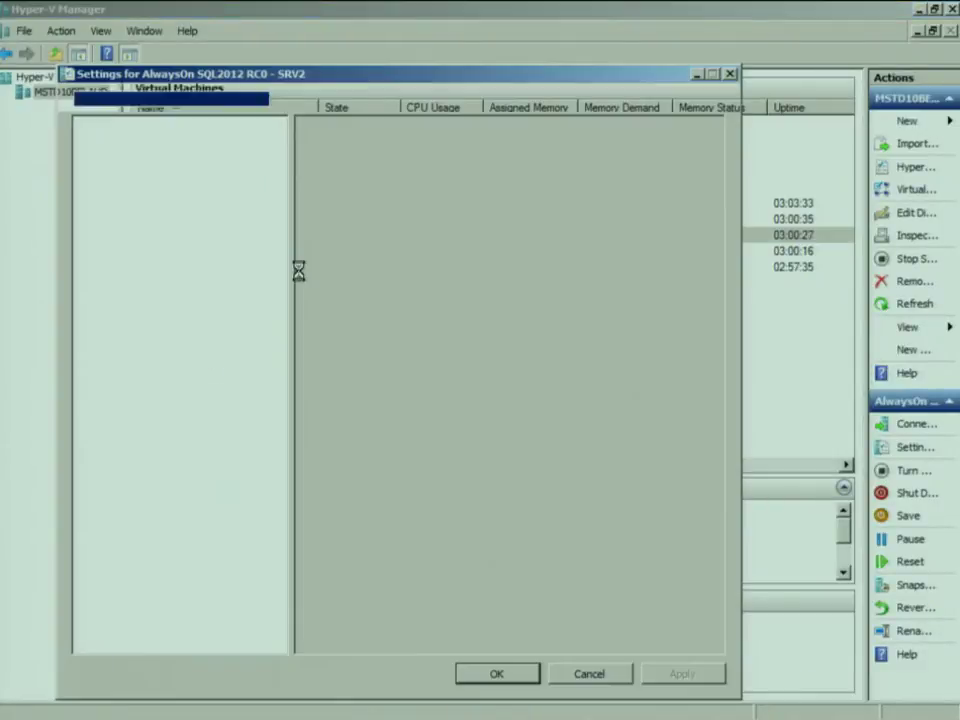
pyautogui.click(148, 364)
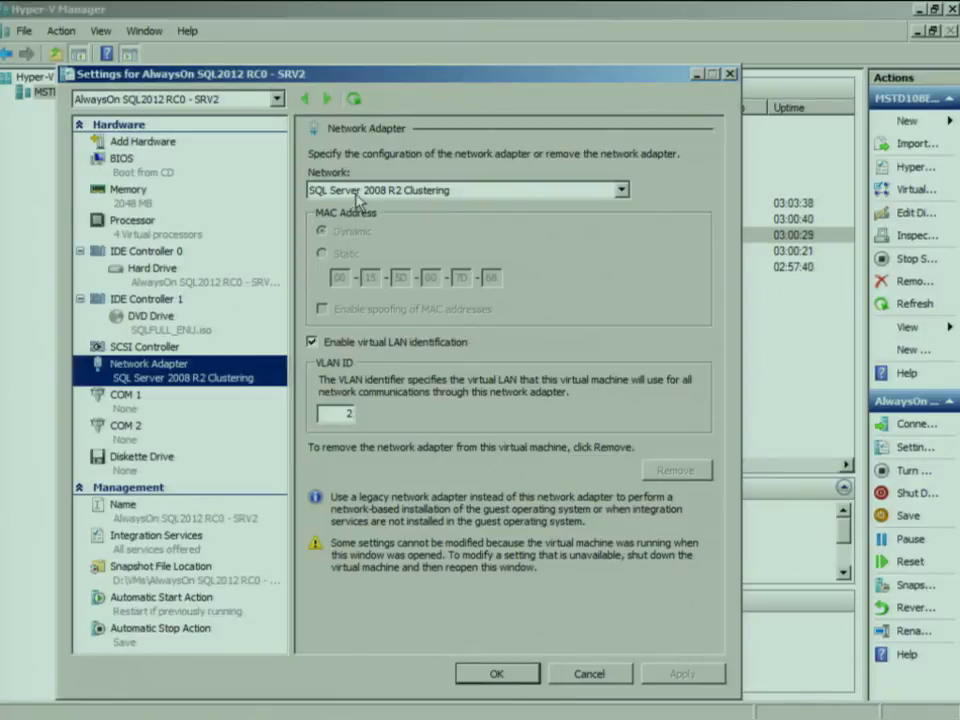
pyautogui.click(620, 189)
pyautogui.click(330, 206)
pyautogui.click(496, 675)
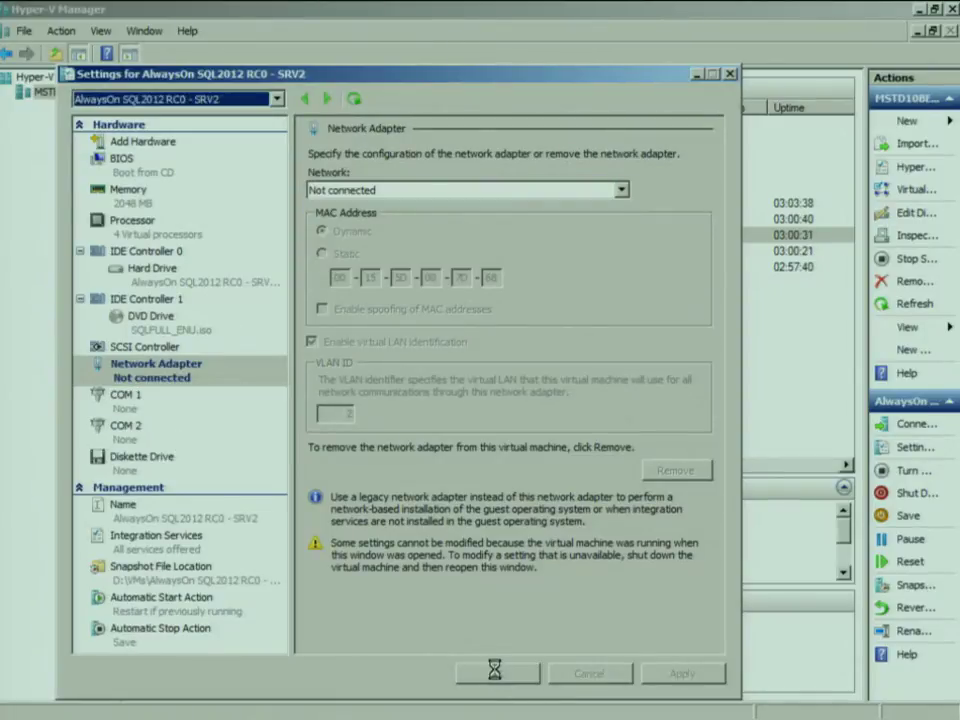
# Step: Check the instance names in the AOBELAUD-DC session's OLTP and Reporting clients, and review the reporting failover slide in PowerPoint
pyautogui.hotkey('alt', 'Tab')
pyautogui.hotkey('alt', 'Tab')
pyautogui.hotkey('alt', 'Tab')
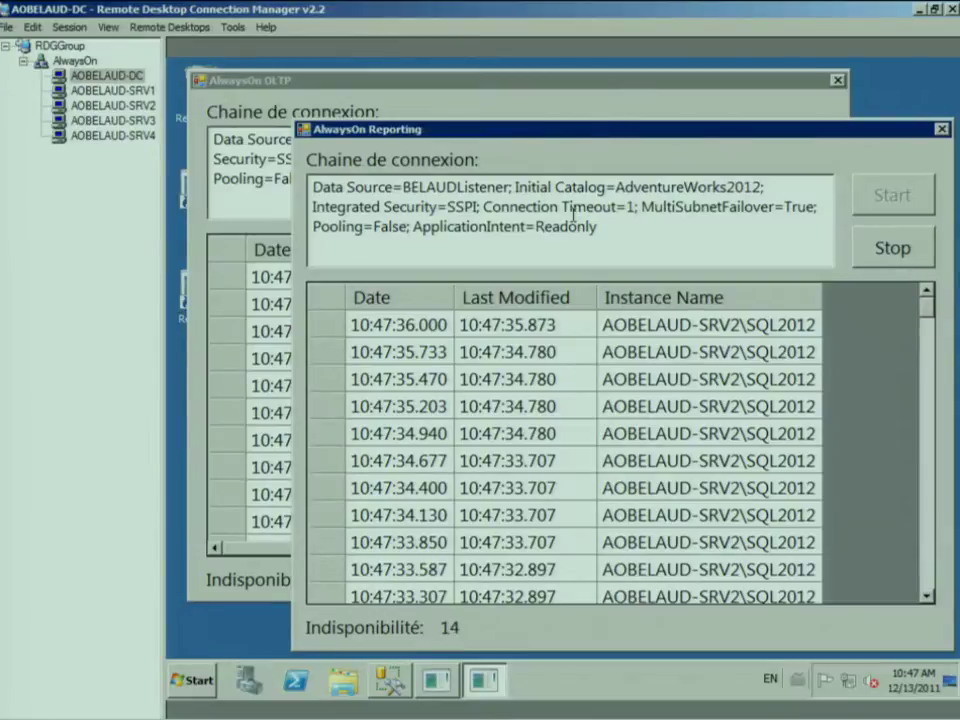
pyautogui.click(522, 80)
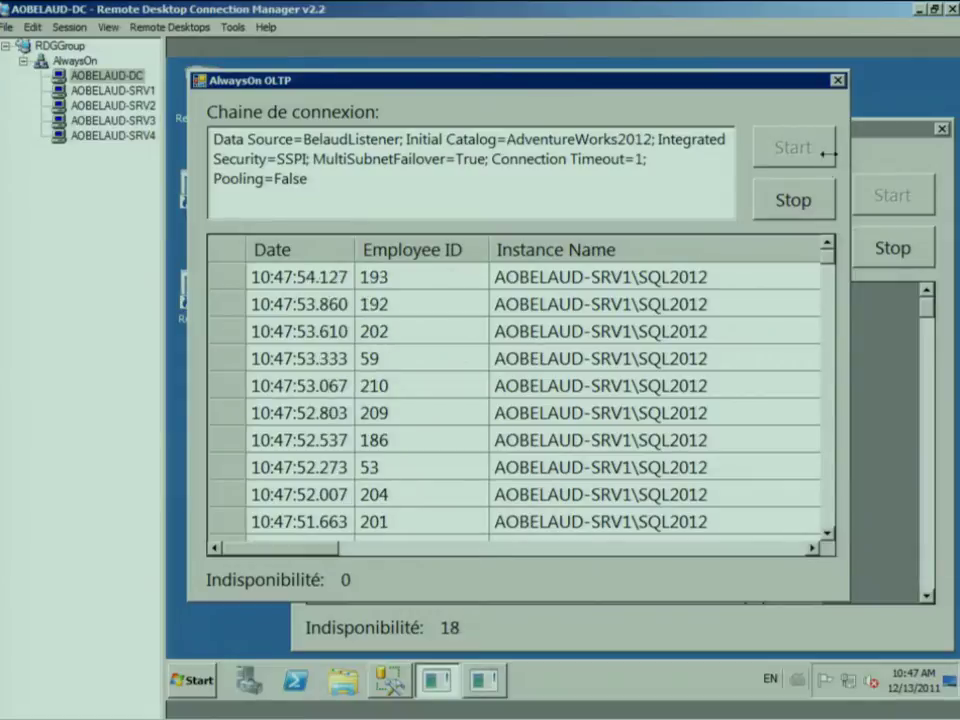
pyautogui.click(868, 134)
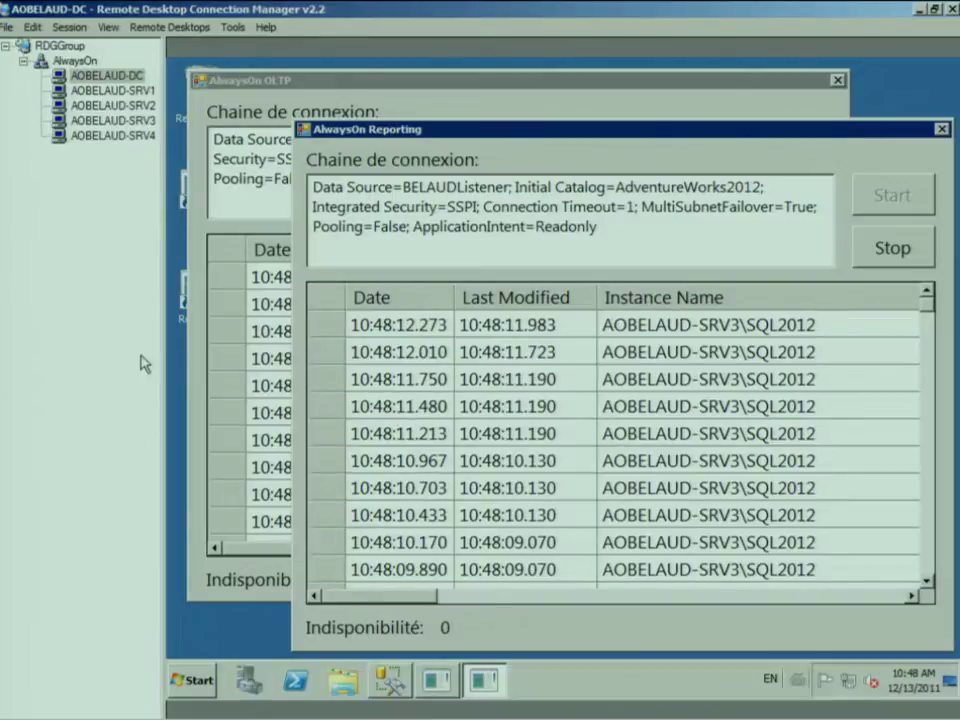
pyautogui.click(316, 700)
pyautogui.click(321, 666)
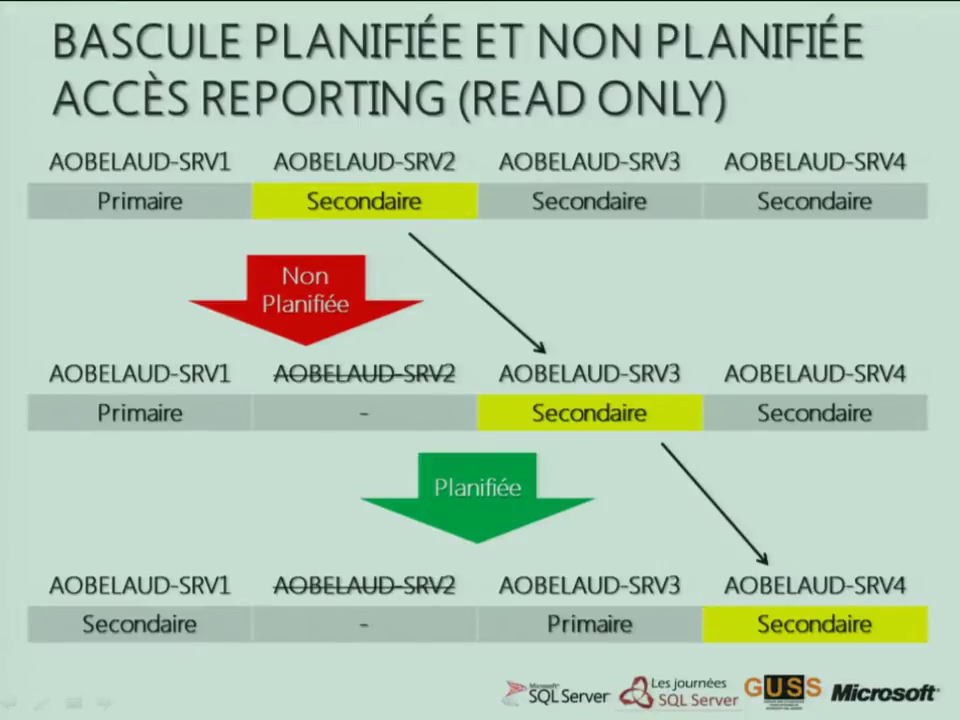
# Step: In Management Studio on AOBELAUD-DC, execute only the AOBELAUD-SRV3\SQL2012 failover block of Failover.sql for BELAUDAvailGroup
pyautogui.hotkey('alt', 'Tab')
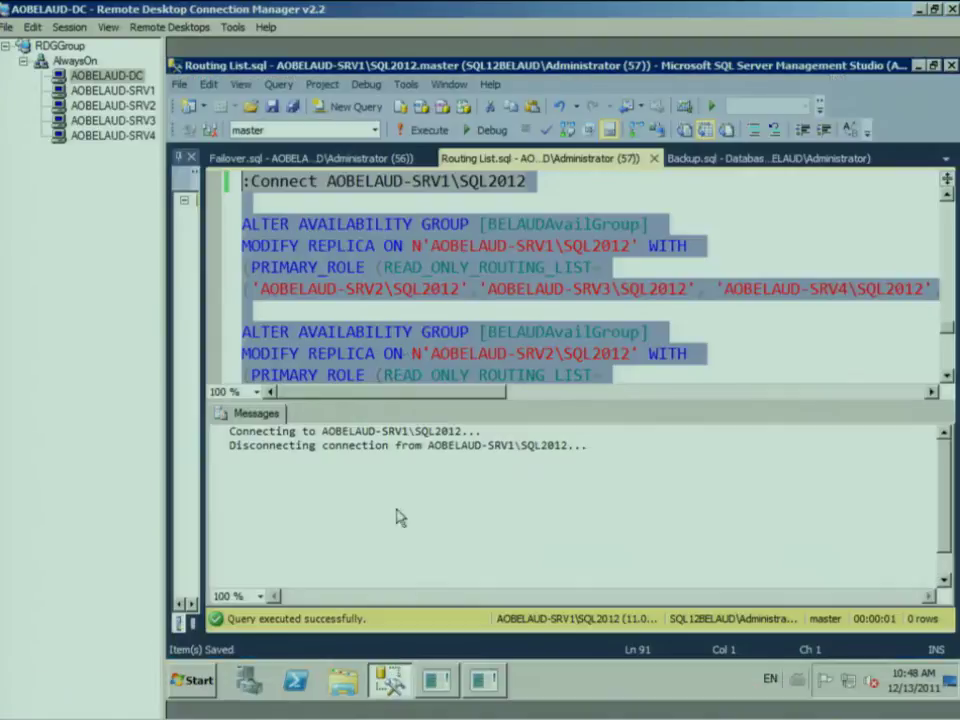
pyautogui.click(390, 680)
pyautogui.click(300, 158)
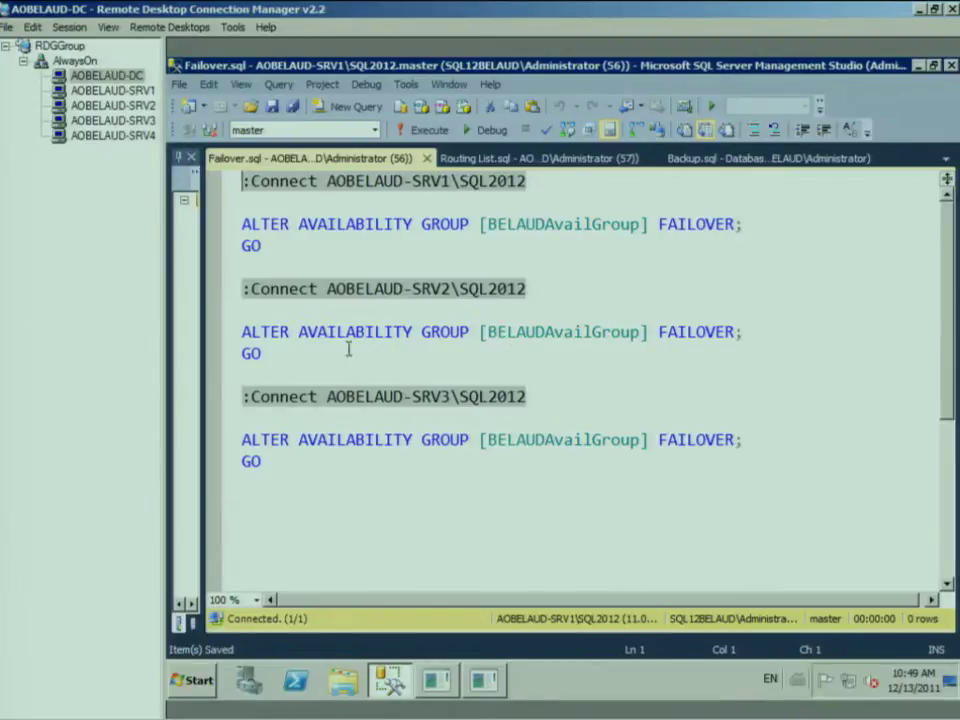
pyautogui.moveTo(264, 462); pyautogui.dragTo(209, 399)
pyautogui.hotkey('shift', 'Up')
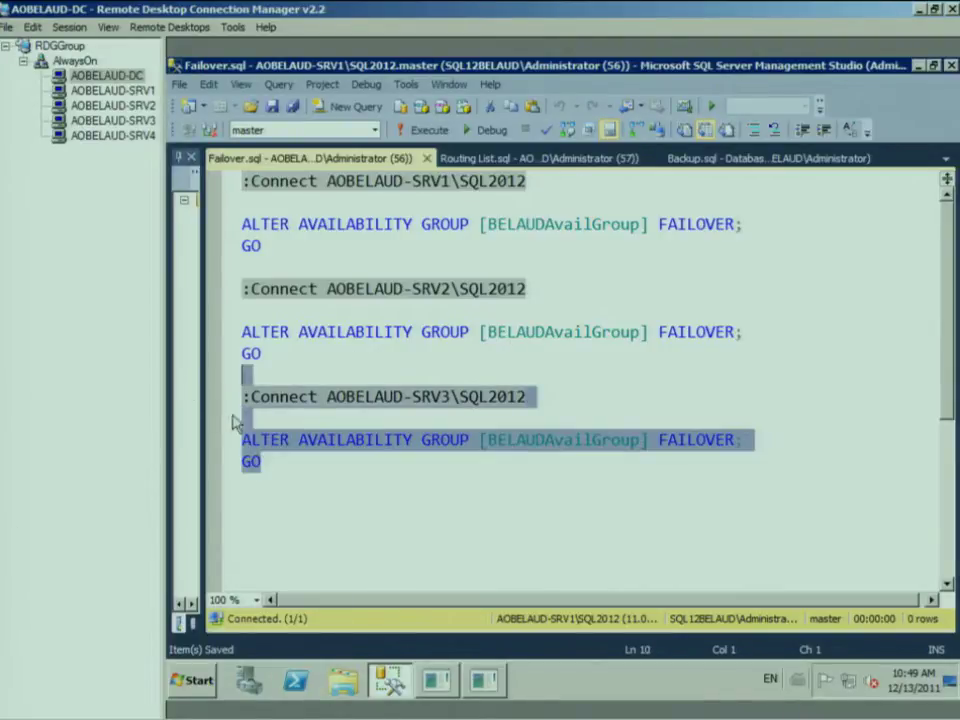
pyautogui.press('F5')
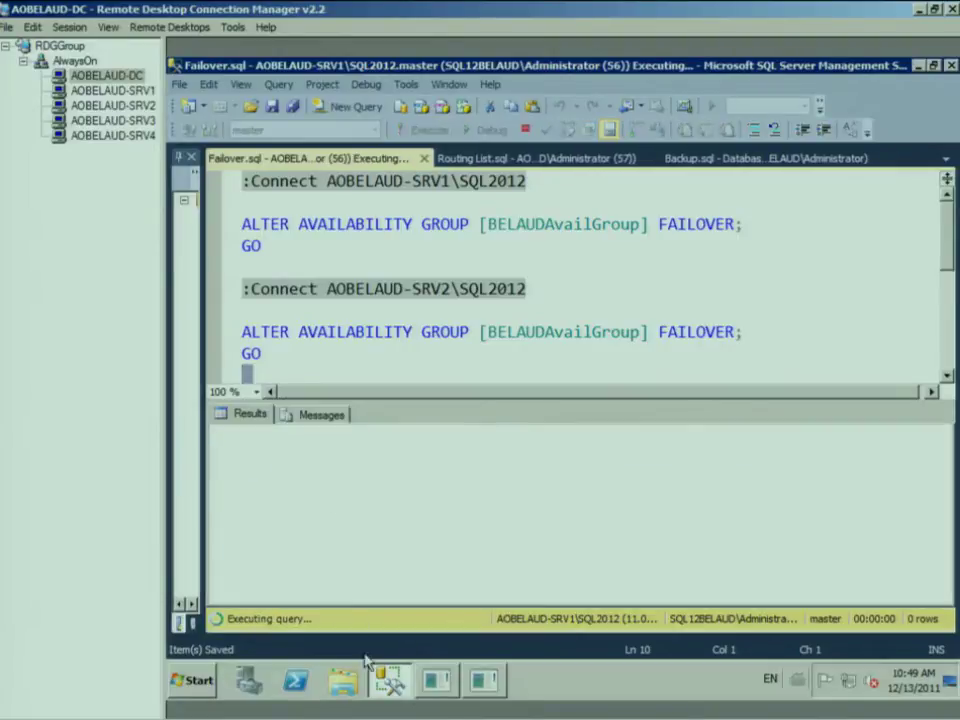
# Step: Bring up the OLTP and Reporting clients and check which instance each one uses during the planned failover
pyautogui.click(436, 681)
pyautogui.click(486, 681)
pyautogui.moveTo(232, 80); pyautogui.dragTo(249, 69)
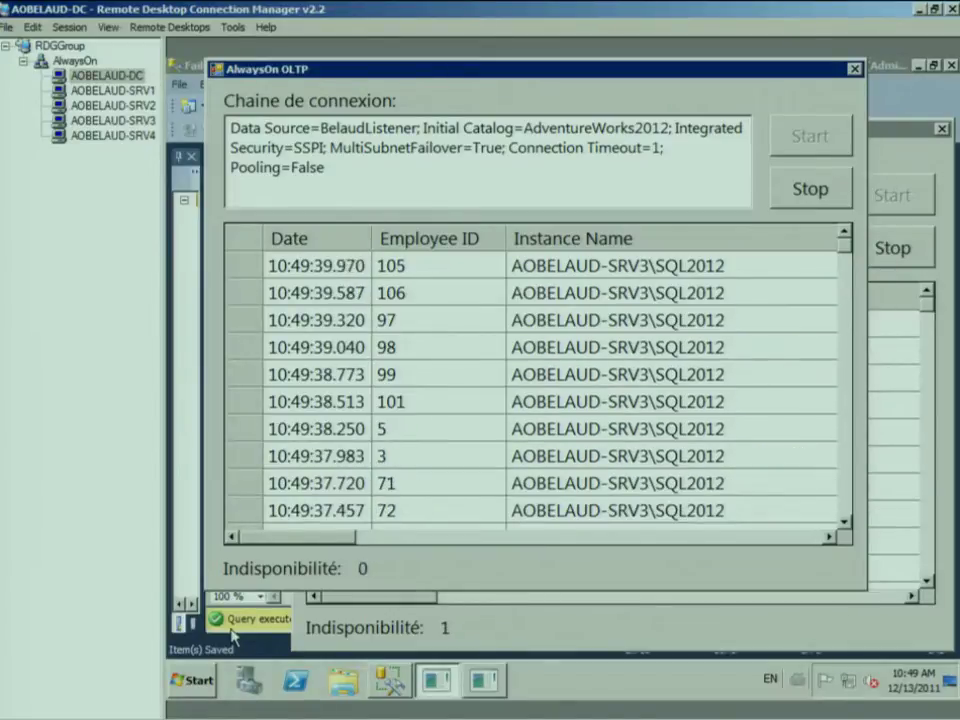
pyautogui.click(556, 640)
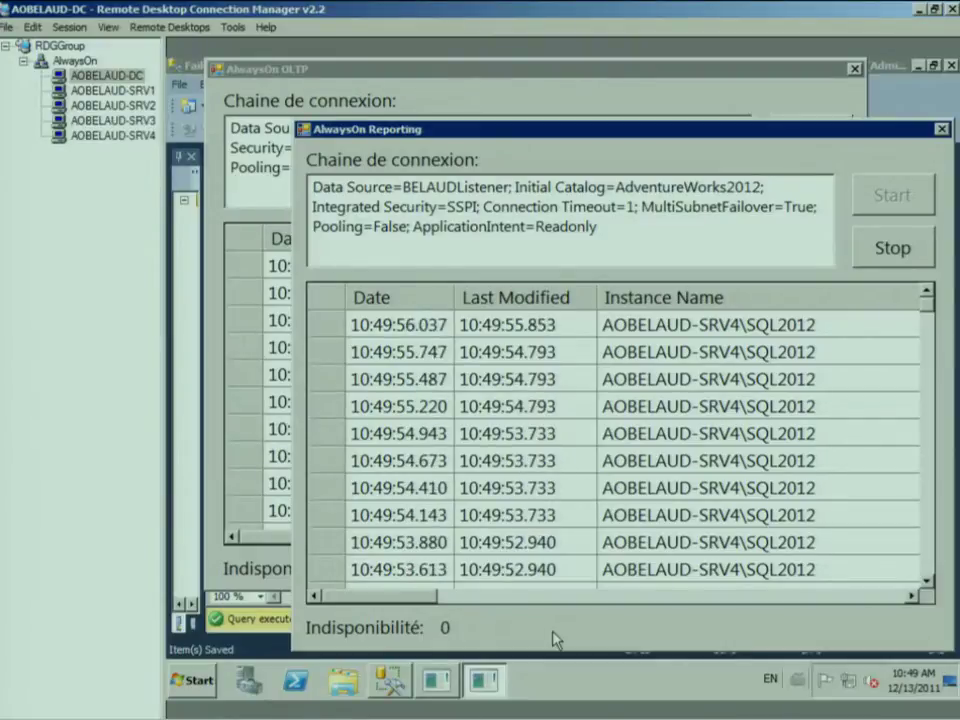
# Step: Stop the running queries in both the Reporting and OLTP clients
pyautogui.click(889, 248)
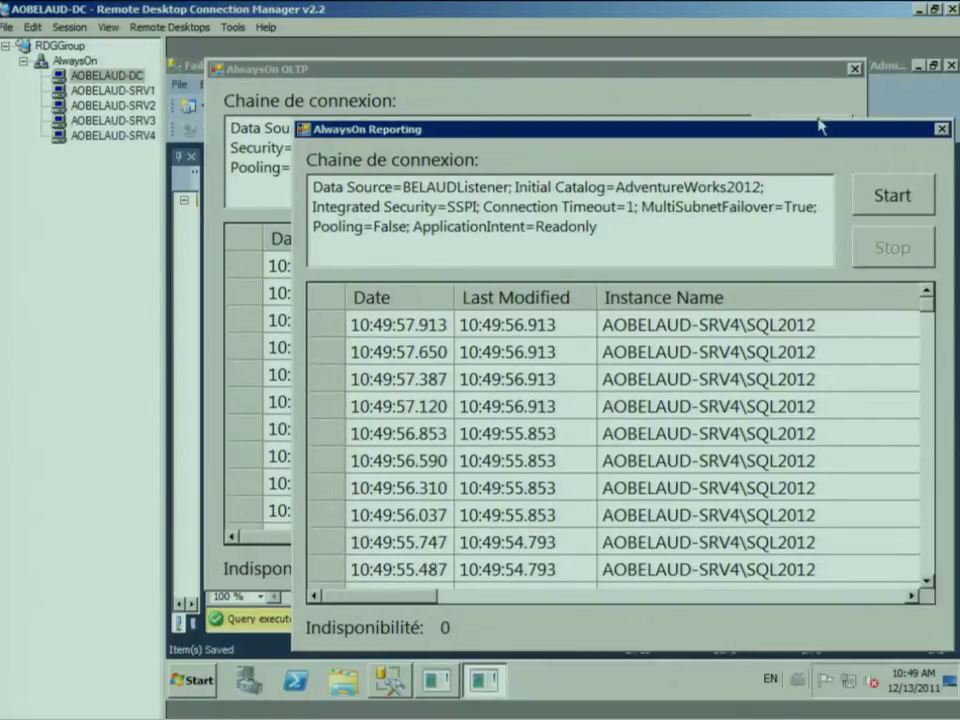
pyautogui.click(805, 100)
pyautogui.click(810, 187)
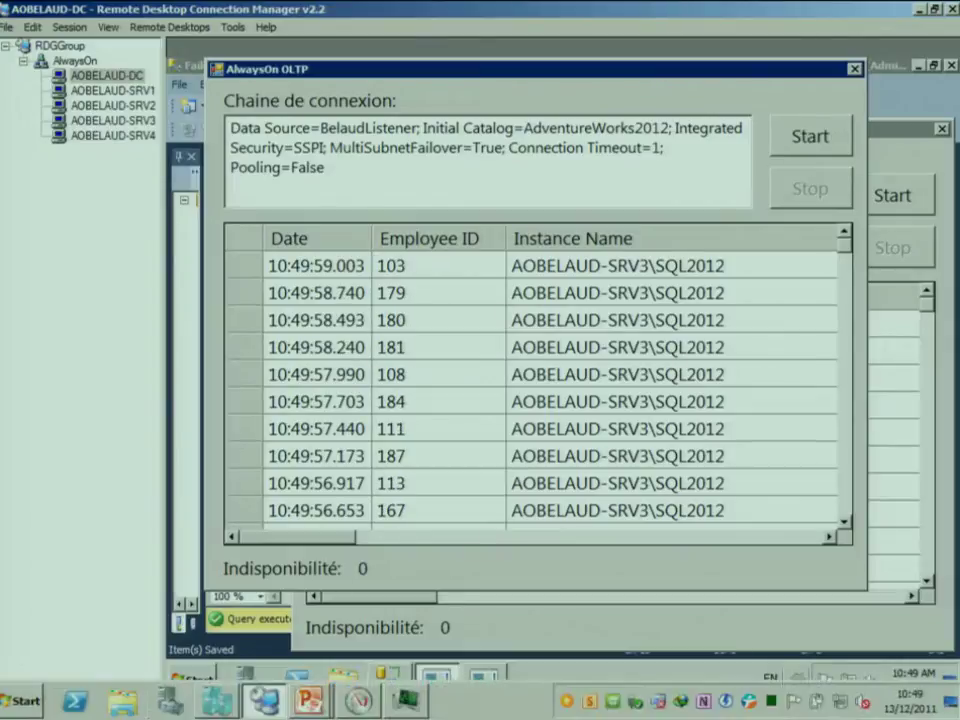
# Step: Return to the PowerPoint slide show and advance to the "Active Secondaries: Enabling Backup" slide
pyautogui.click(316, 690)
pyautogui.click(310, 660)
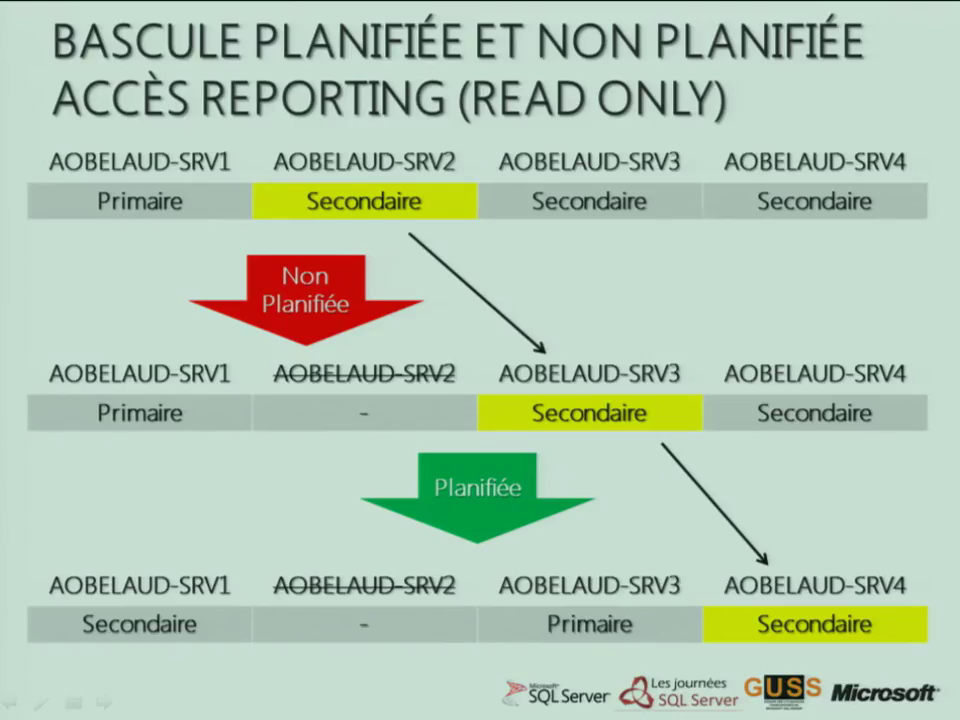
pyautogui.press('Right')
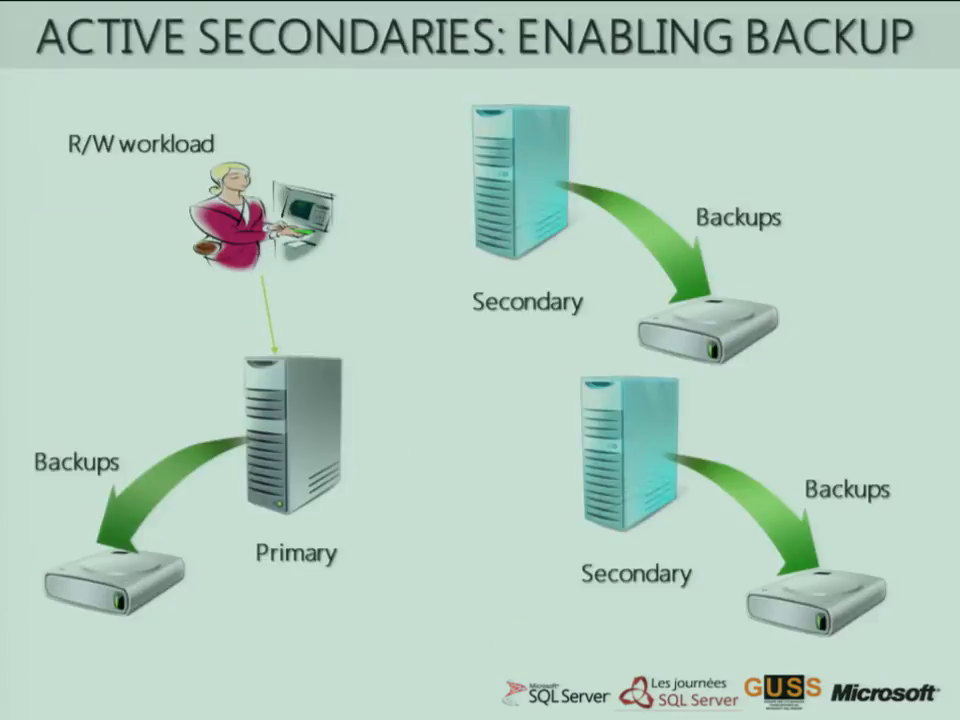
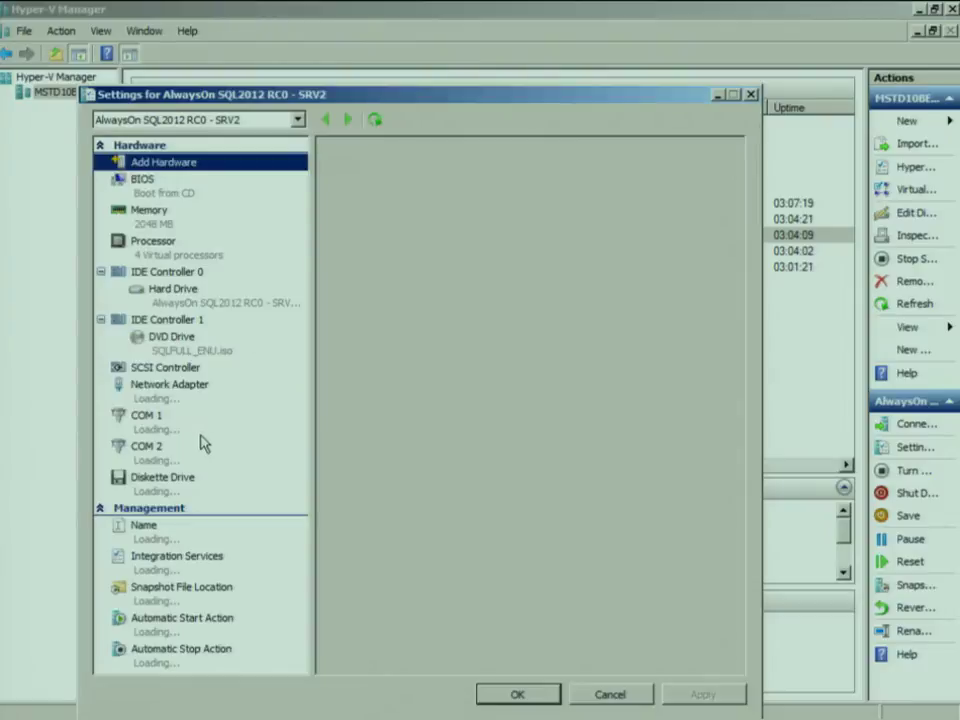
# Step: Reconnect the SRV2 virtual machine's network adapter to SQL Server 2008 R2 Clustering with virtual LAN identification enabled
pyautogui.click(165, 386)
pyautogui.click(385, 211)
pyautogui.click(390, 240)
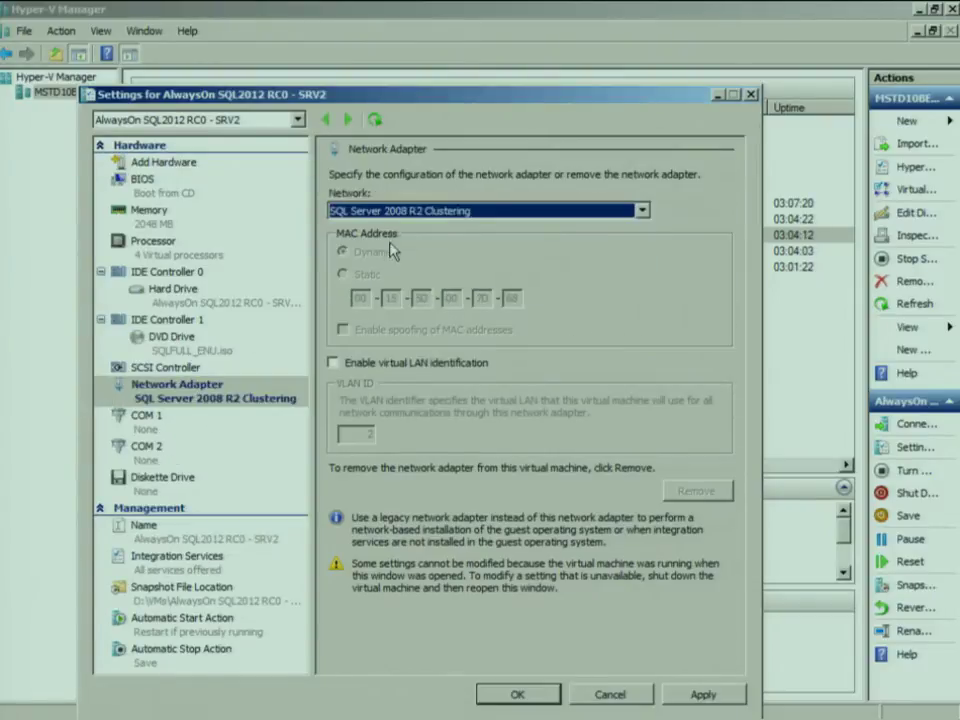
pyautogui.click(380, 367)
pyautogui.click(540, 690)
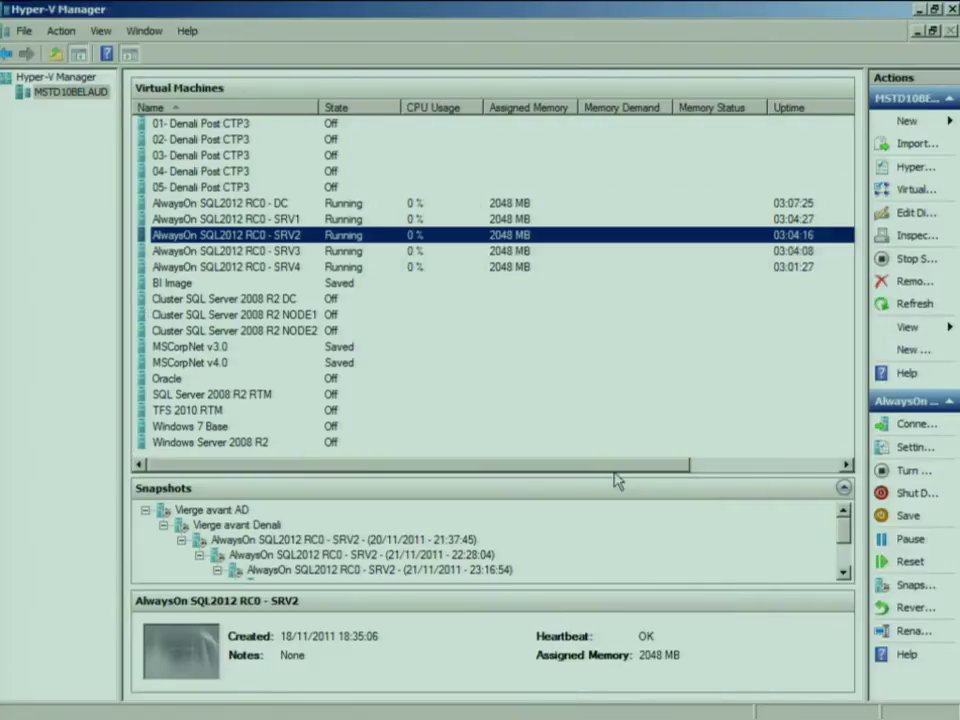
# Step: Return to the AOBELAUD-DC remote session and execute only the AOBELAUD-SRV1\SQL2012 failover block of Failover.sql
pyautogui.moveTo(315, 708)
pyautogui.click(265, 700)
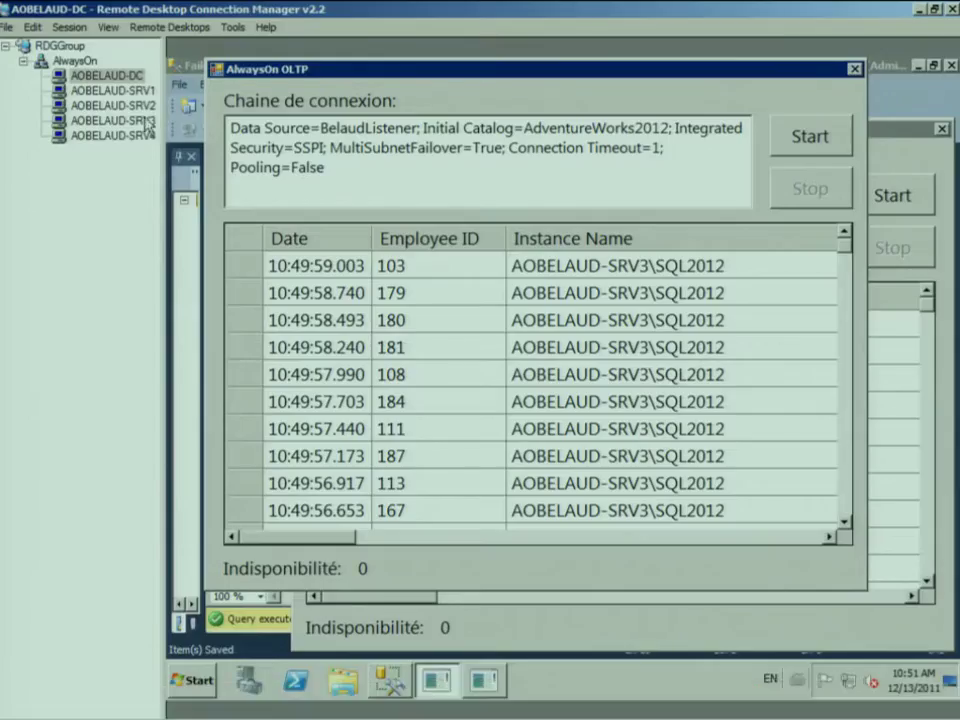
pyautogui.click(200, 75)
pyautogui.click(292, 247)
pyautogui.keyDown('shift'); pyautogui.click(240, 182); pyautogui.keyUp('shift')
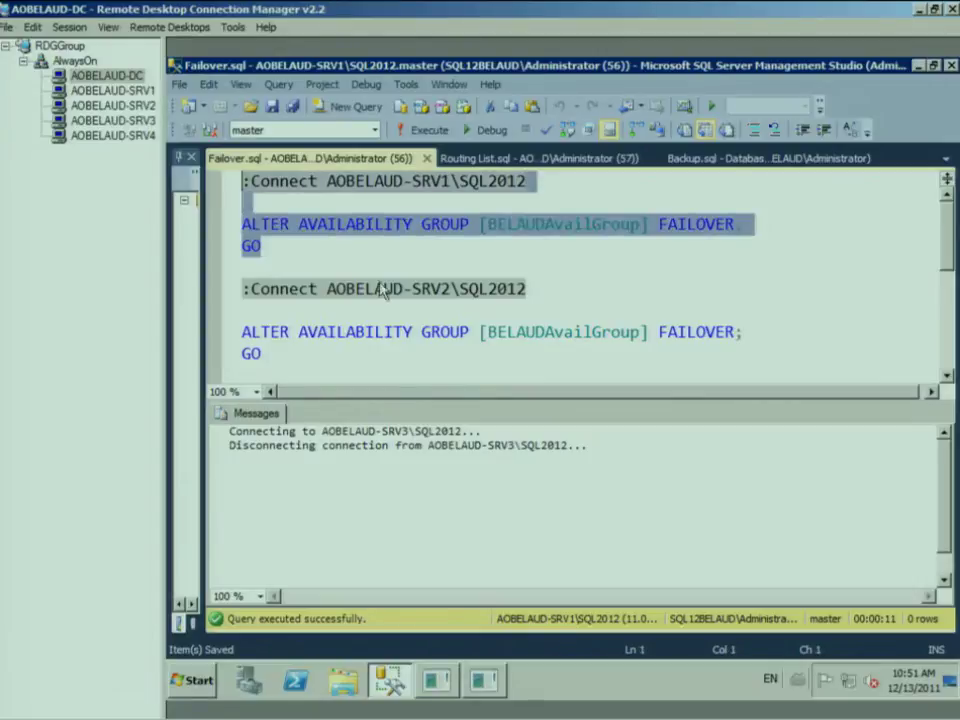
pyautogui.press('F5')
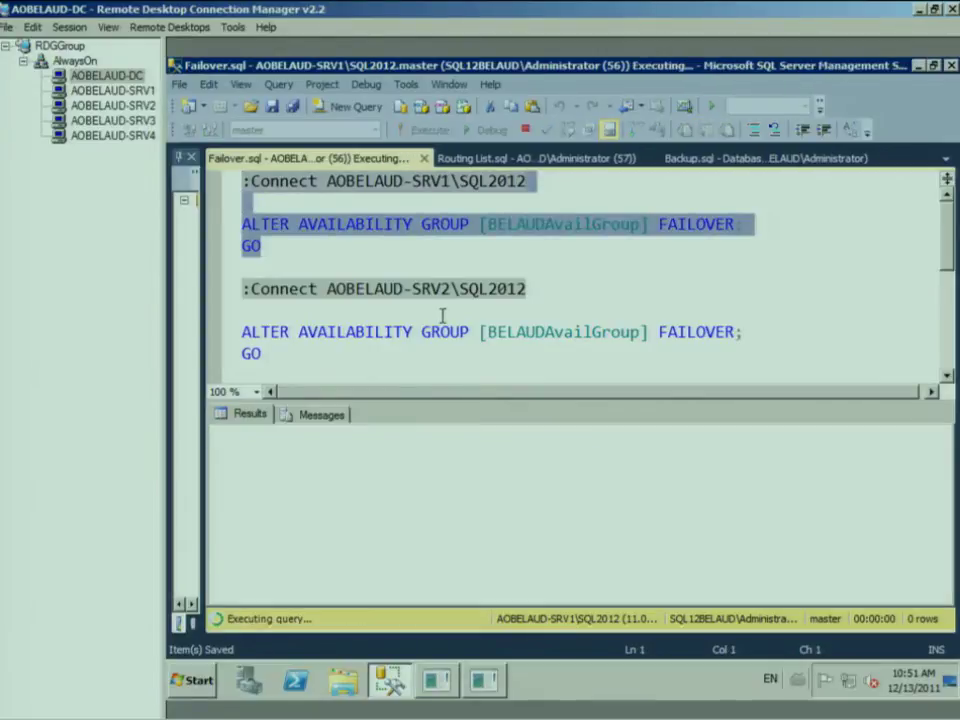
# Step: Review the planned and unplanned failover scenario for backup in the PowerPoint slide show
pyautogui.hotkey('alt', 'Tab')
pyautogui.hotkey('alt', 'Tab')
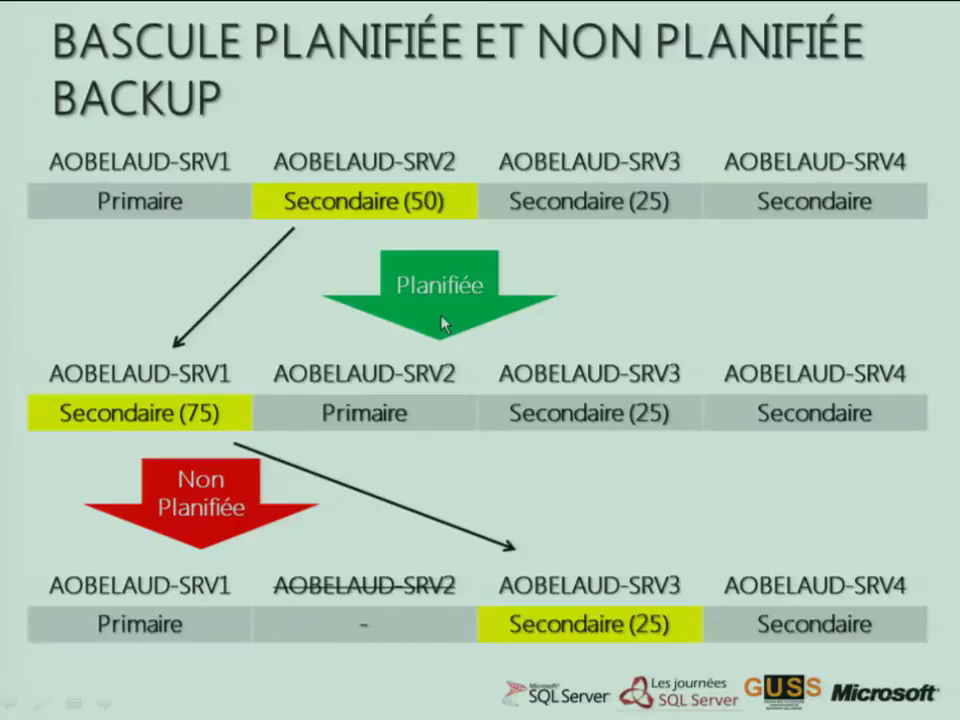
# Step: Open the Backup.sql script in Management Studio and display the registered servers of the local server group beside it
pyautogui.hotkey('alt', 'Tab')
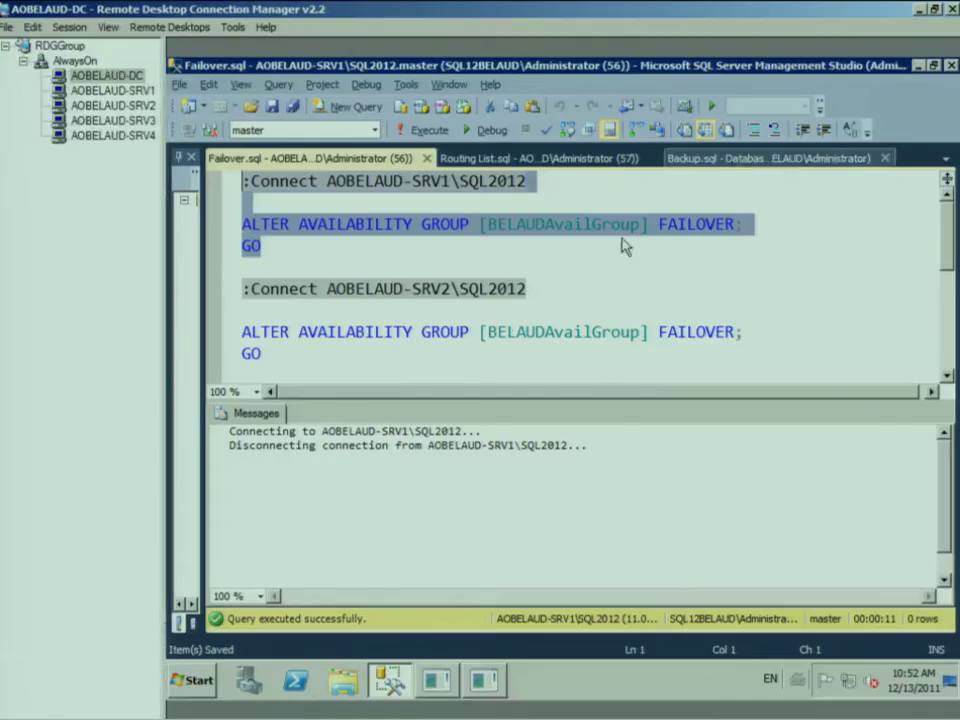
pyautogui.click(481, 354)
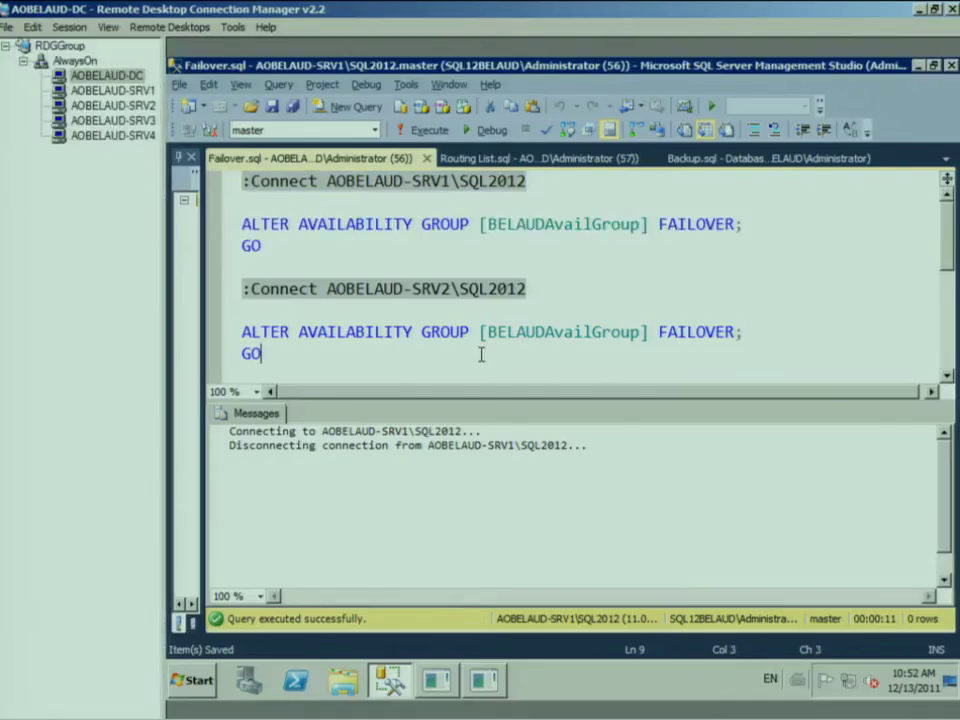
pyautogui.click(431, 308)
pyautogui.click(722, 160)
pyautogui.moveTo(500, 600); pyautogui.dragTo(392, 572)
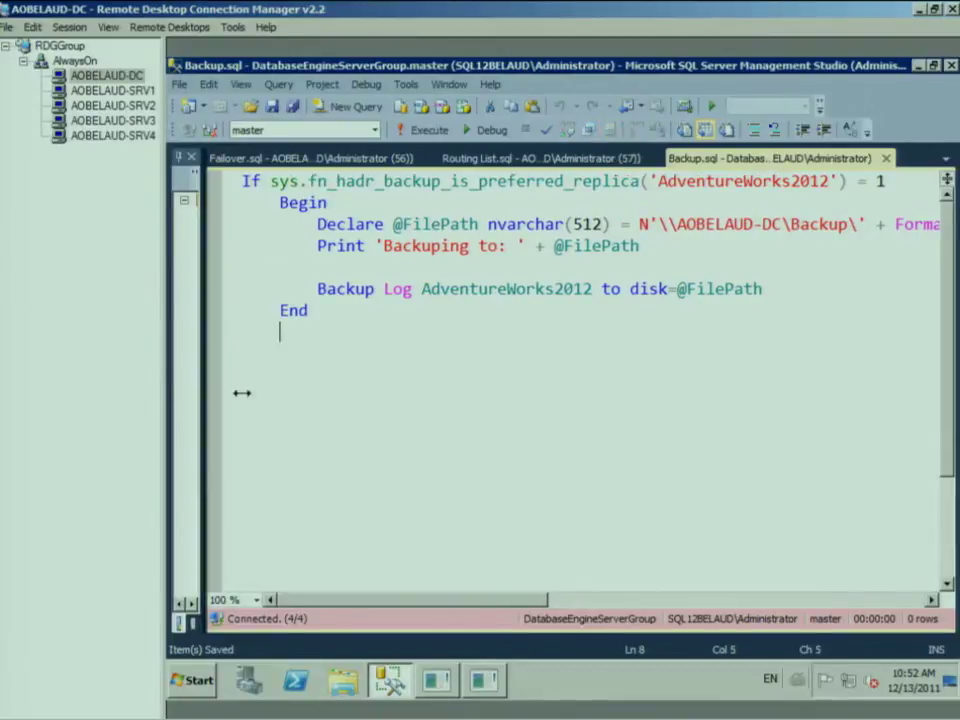
pyautogui.moveTo(242, 393); pyautogui.dragTo(379, 440)
pyautogui.click(305, 623)
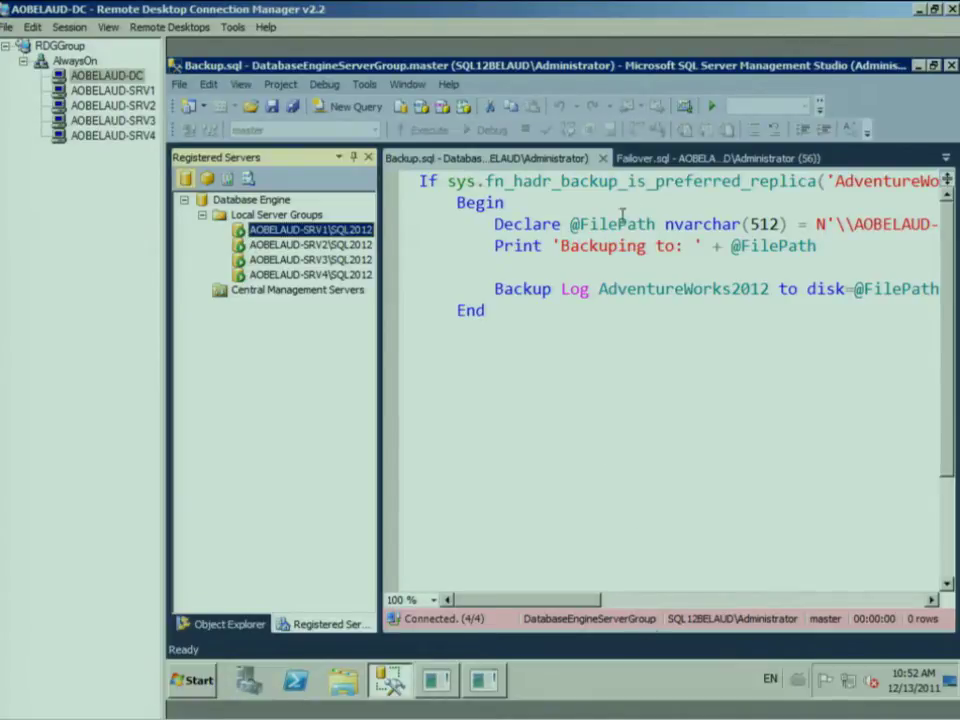
# Step: Compare the connections of Failover.sql and Backup.sql, and examine the backup file path in Backup.sql
pyautogui.click(623, 158)
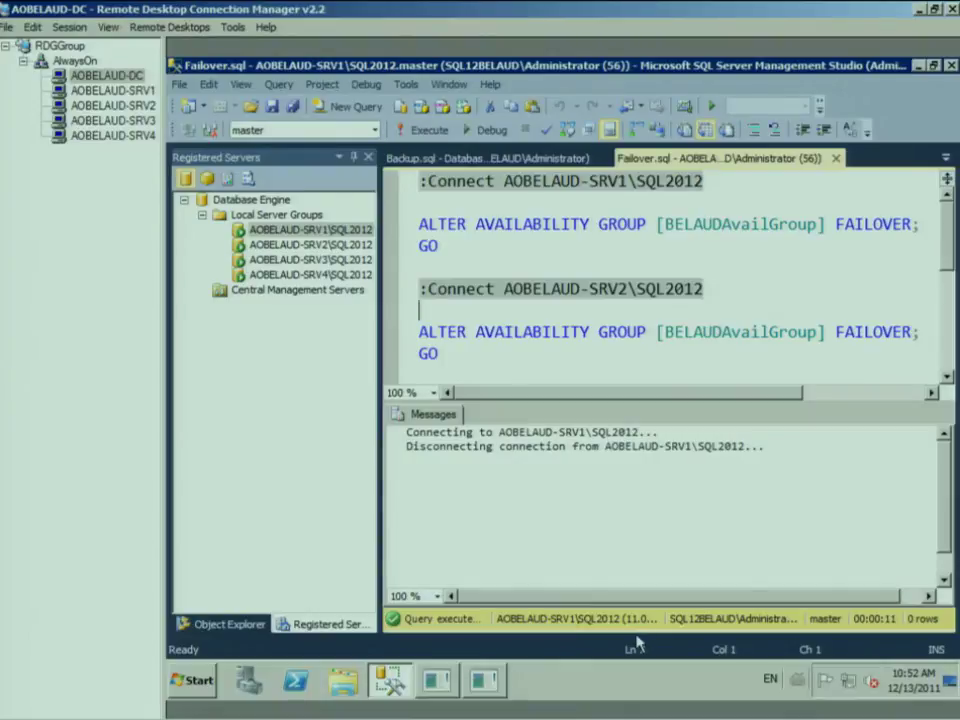
pyautogui.click(538, 160)
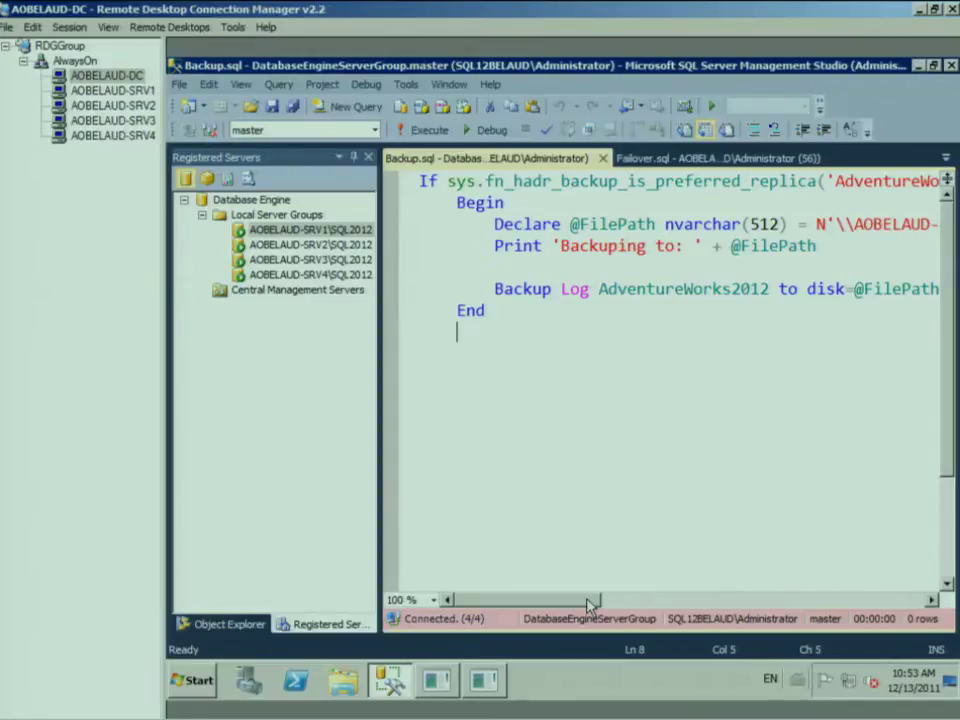
pyautogui.moveTo(590, 603); pyautogui.dragTo(643, 570)
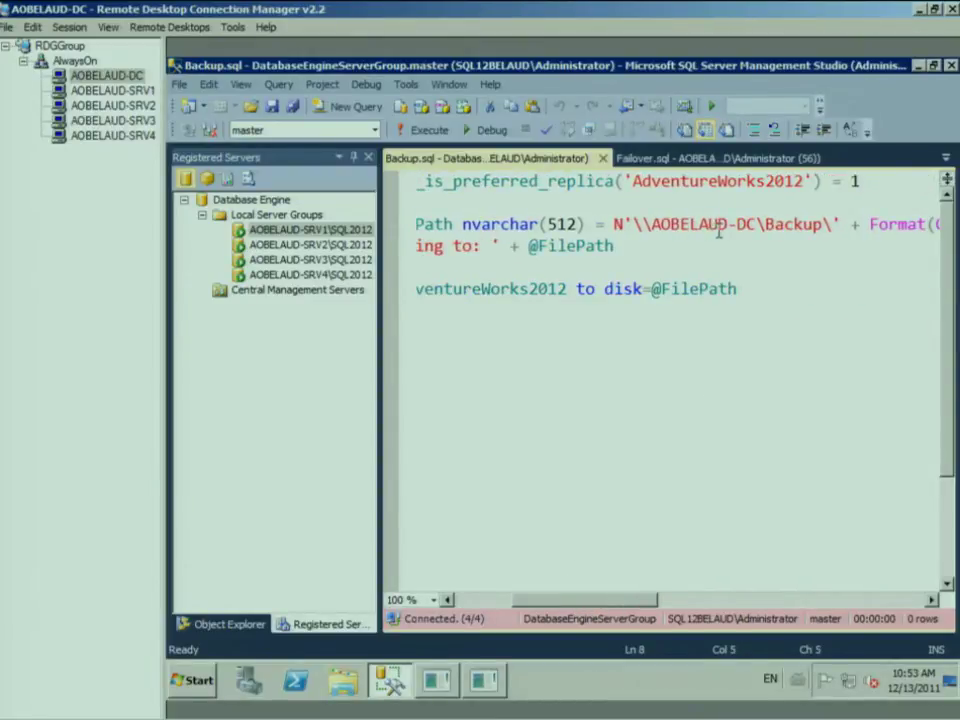
# Step: Create a folder named Backup at the root of the SYS (C:) drive on AOBELAUD-DC
pyautogui.click(194, 681)
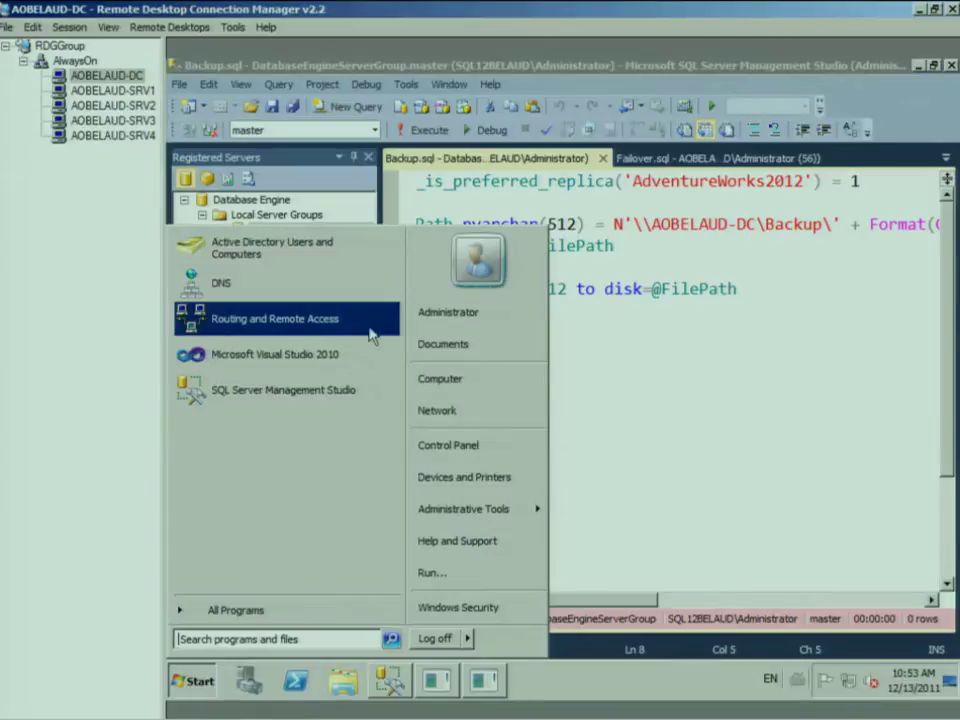
pyautogui.click(437, 380)
pyautogui.doubleClick(493, 244)
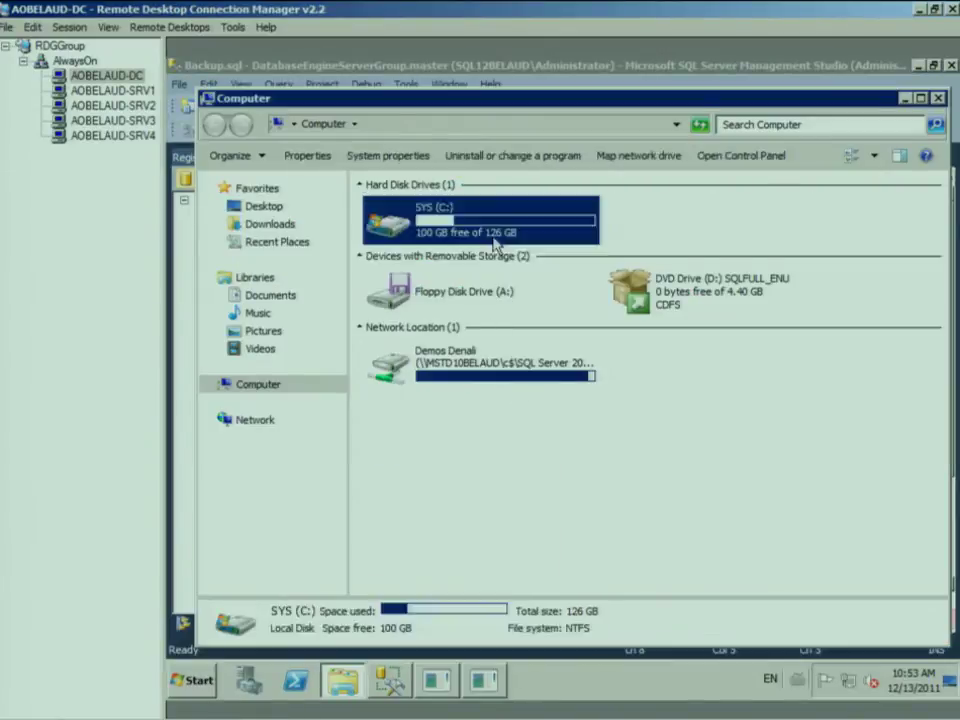
pyautogui.rightClick(494, 355)
pyautogui.moveTo(585, 500)
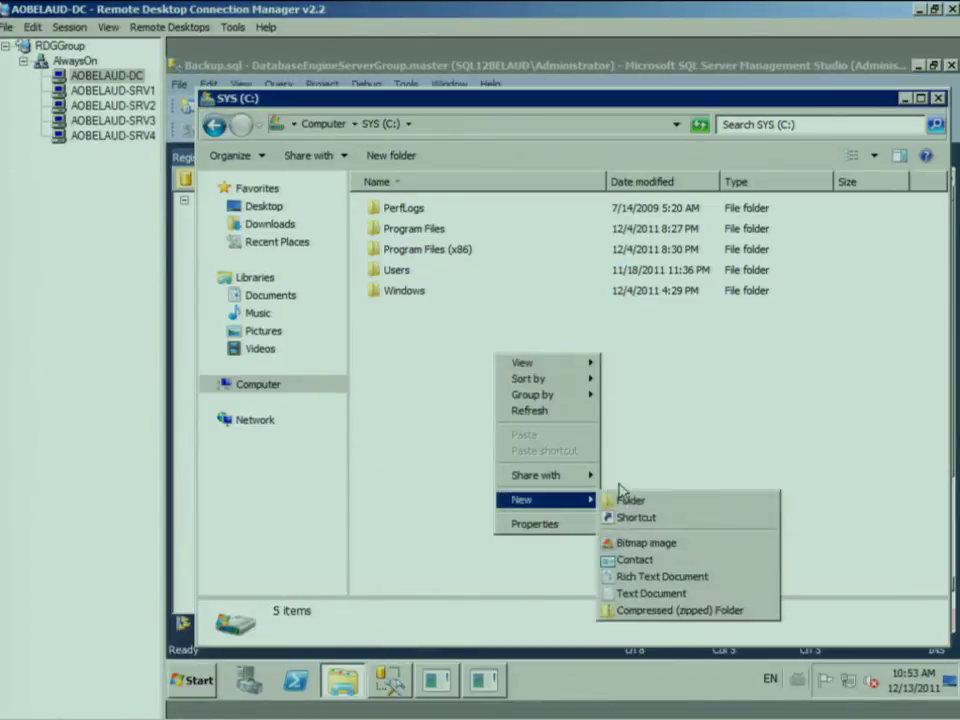
pyautogui.click(627, 502)
pyautogui.write('Backup')
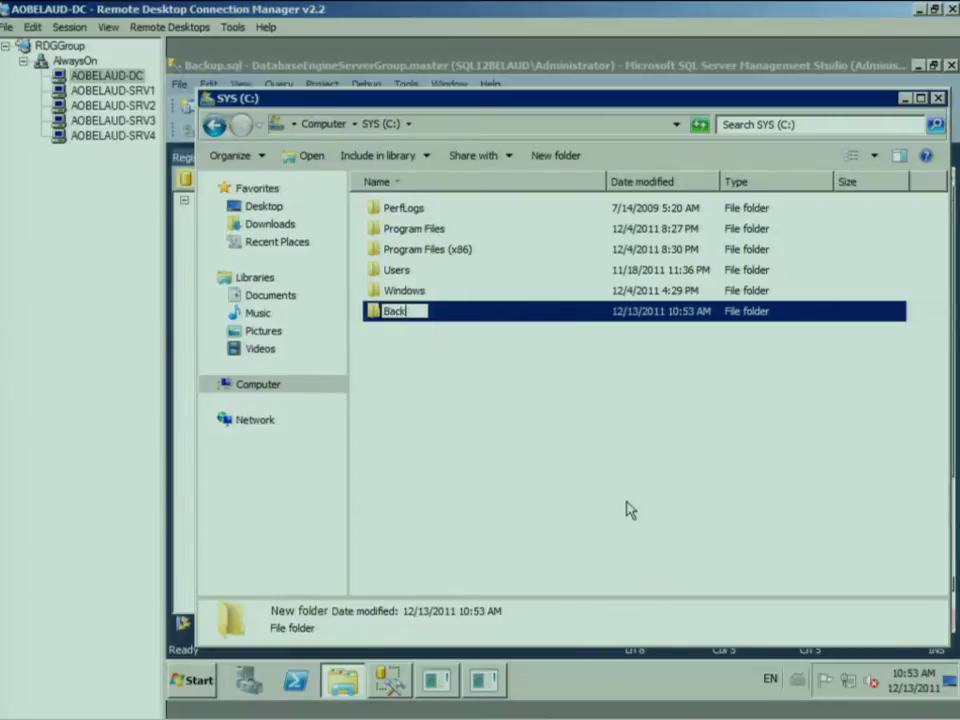
pyautogui.press('Return')
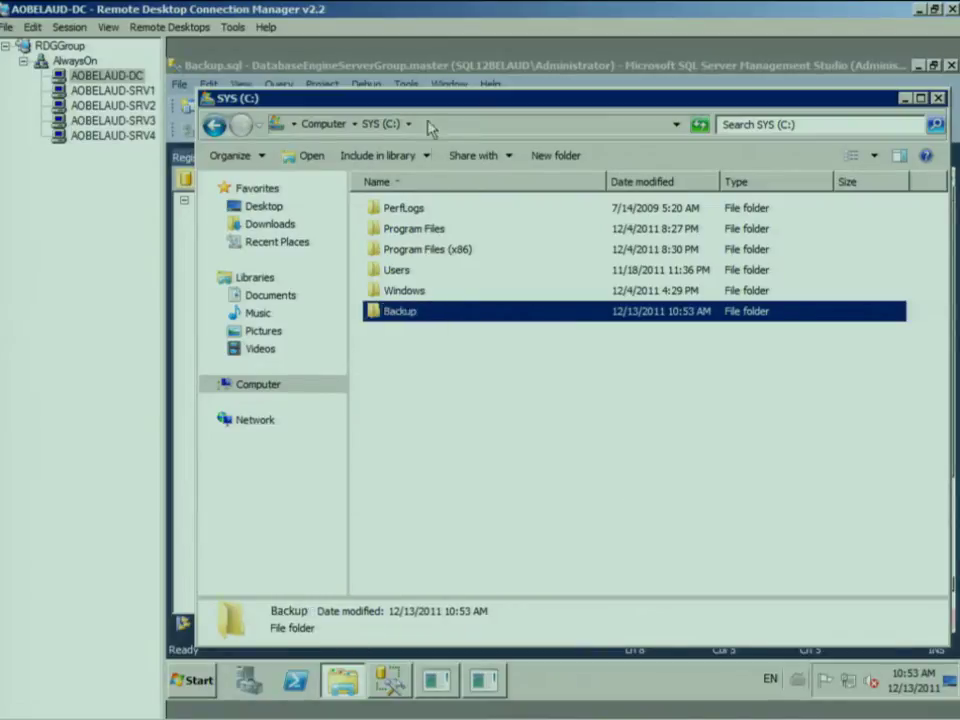
# Step: Share the C:\Backup folder through Advanced Sharing under the share name Backup and adjust its share permissions
pyautogui.rightClick(432, 314)
pyautogui.moveTo(527, 366)
pyautogui.click(622, 362)
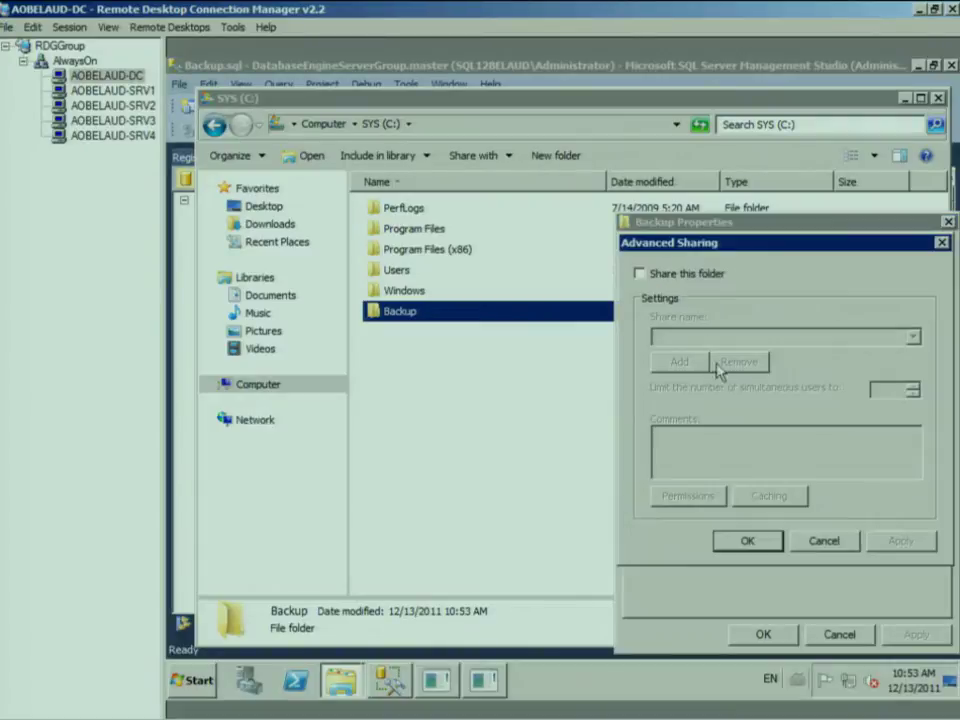
pyautogui.click(639, 273)
pyautogui.click(688, 496)
pyautogui.click(842, 473)
pyautogui.click(775, 638)
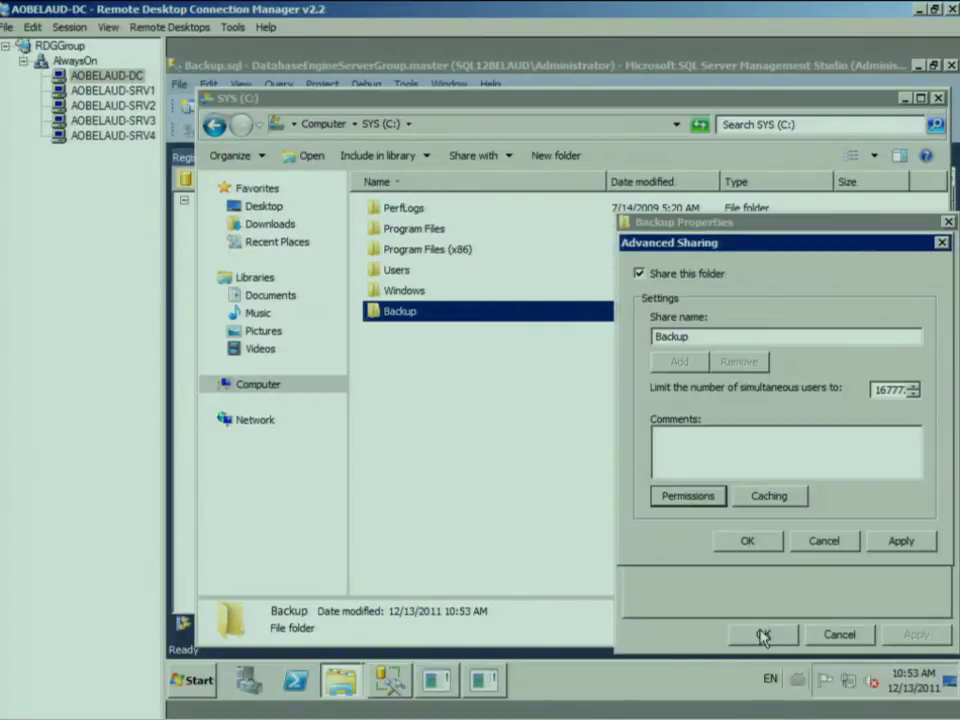
pyautogui.click(765, 546)
pyautogui.click(762, 636)
# Step: Open the shared Backup folder, then bring the Backup.sql script back into view in Management Studio
pyautogui.click(439, 336)
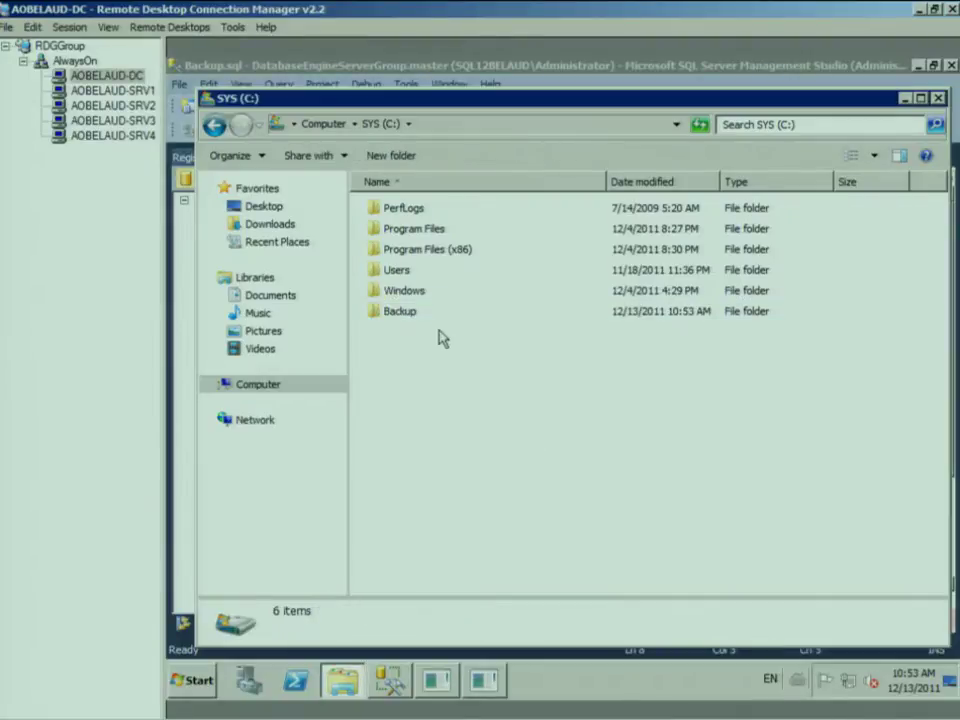
pyautogui.doubleClick(426, 313)
pyautogui.click(937, 98)
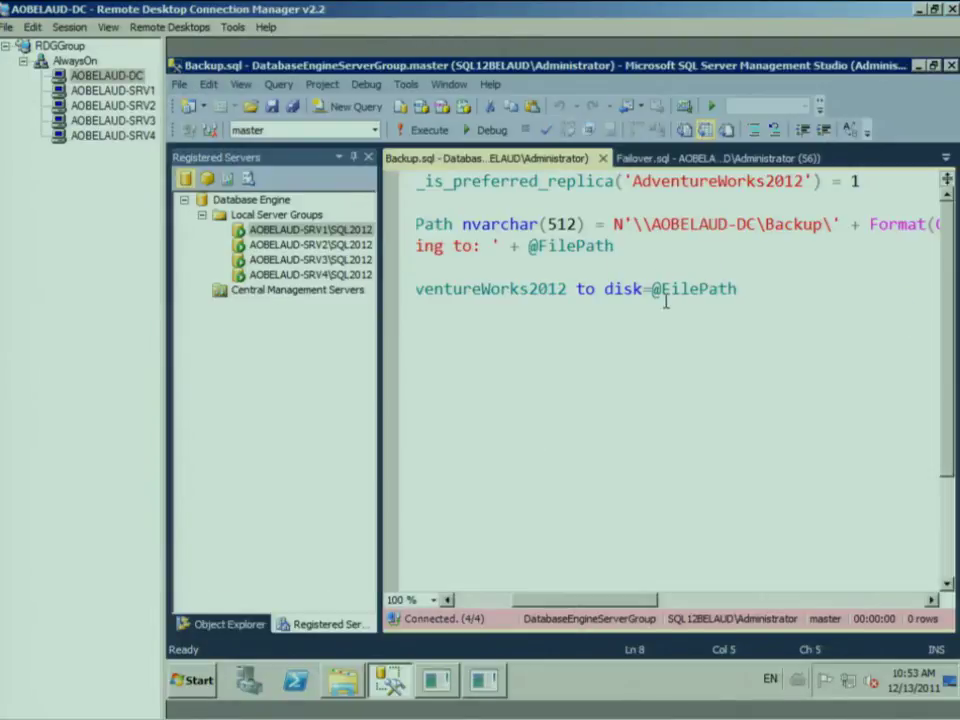
# Step: Examine how Backup.sql builds the backup file name from the date, the server name and the .trn extension
pyautogui.moveTo(603, 607); pyautogui.dragTo(742, 603)
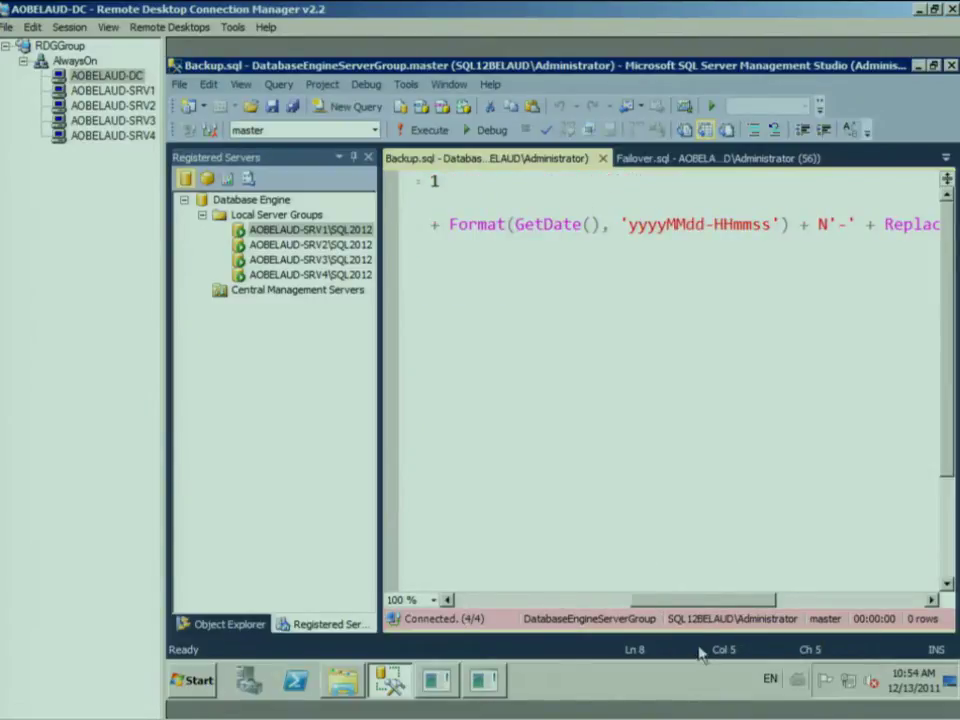
pyautogui.moveTo(706, 607); pyautogui.dragTo(816, 606)
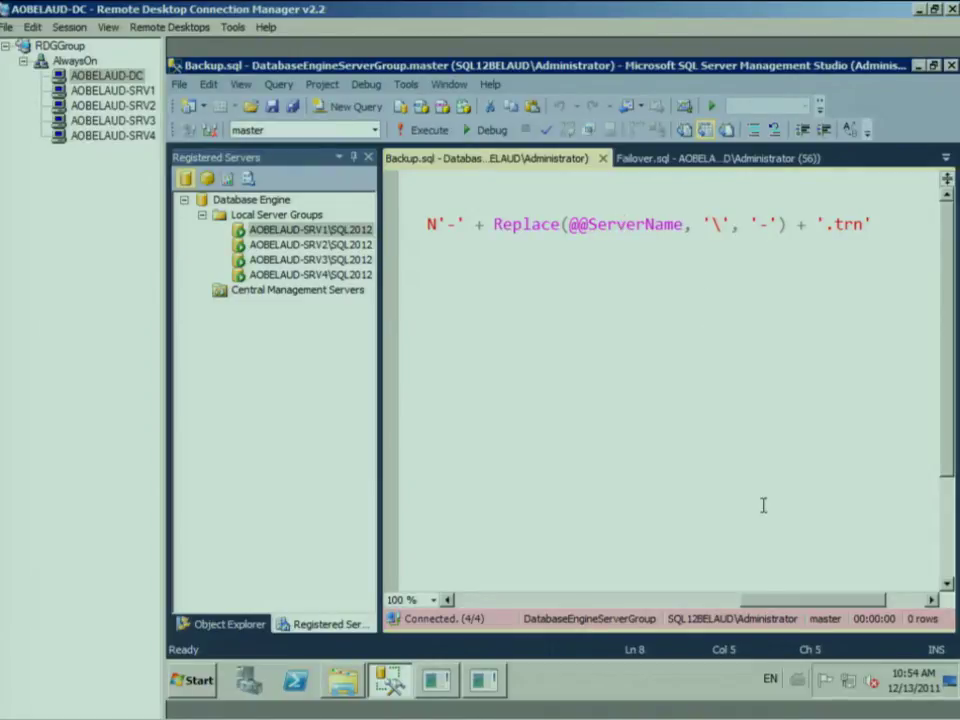
pyautogui.click(680, 423)
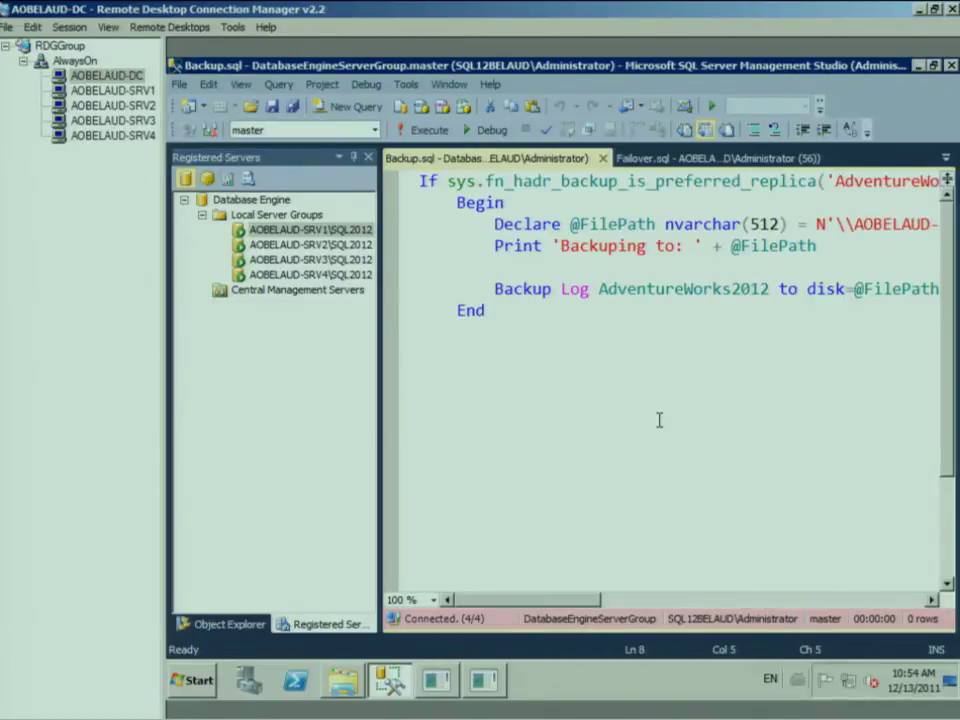
# Step: Execute the whole Backup.sql script on the registered server group, running it again after the lost connections
pyautogui.hotkey('ctrl', 'Home')
pyautogui.press('F5')
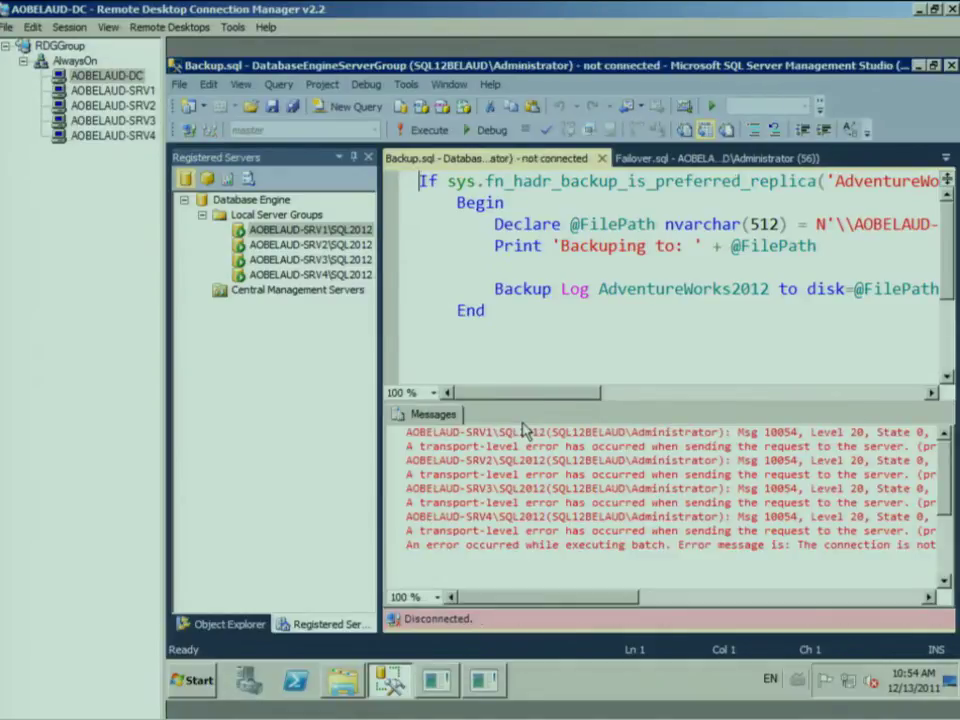
pyautogui.click(465, 313)
pyautogui.press('F5')
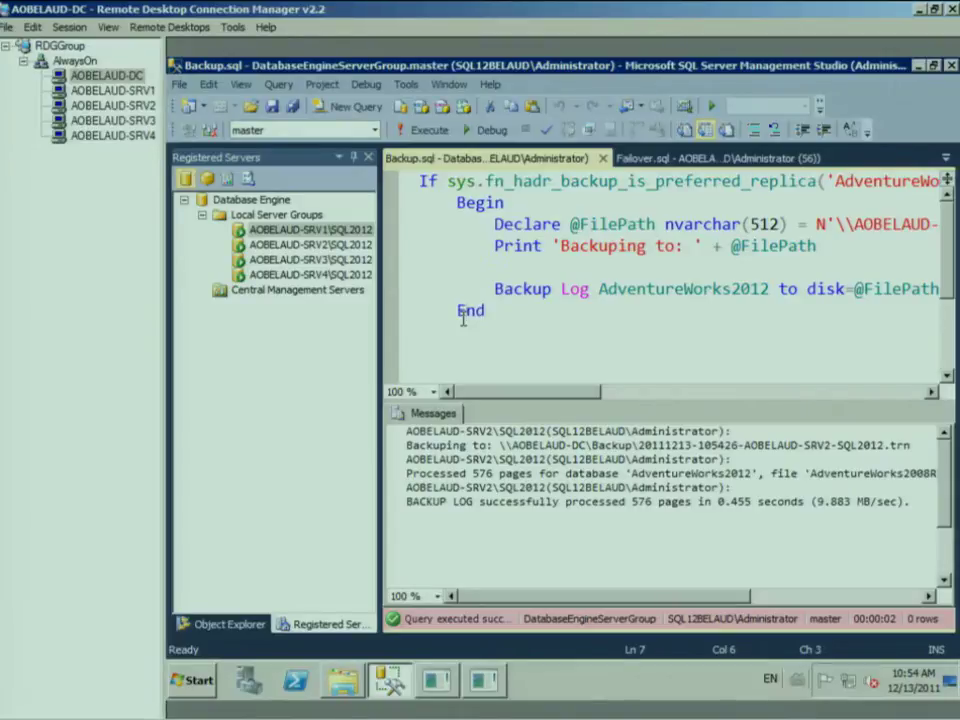
# Step: Check the full name of the log backup file in the Backup folder against the backup failover slide in PowerPoint
pyautogui.click(343, 680)
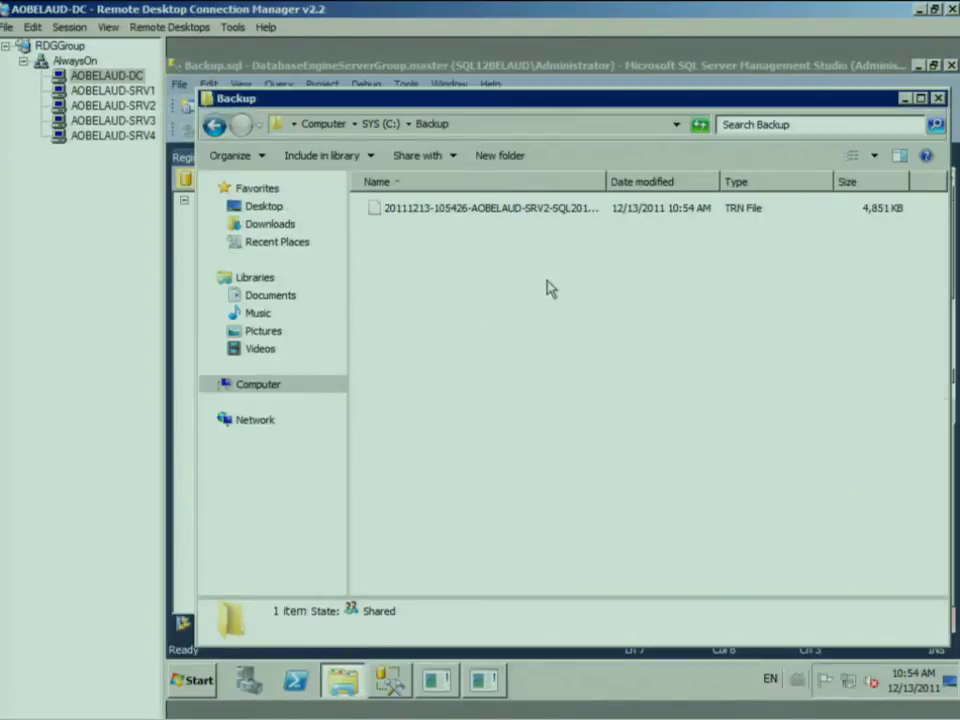
pyautogui.doubleClick(606, 181)
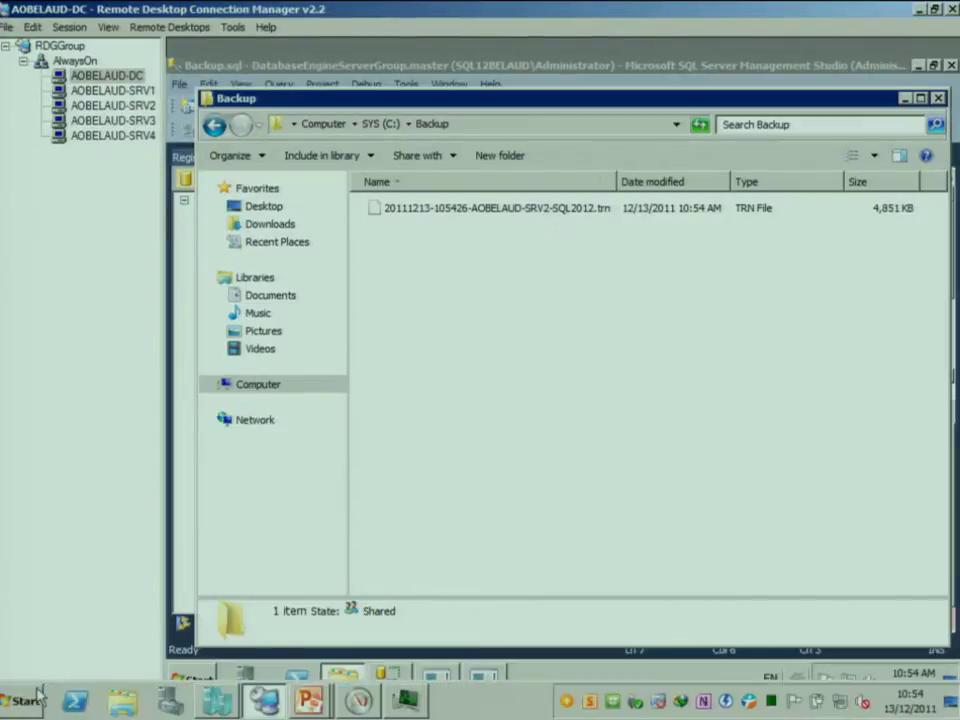
pyautogui.moveTo(318, 690)
pyautogui.click(321, 655)
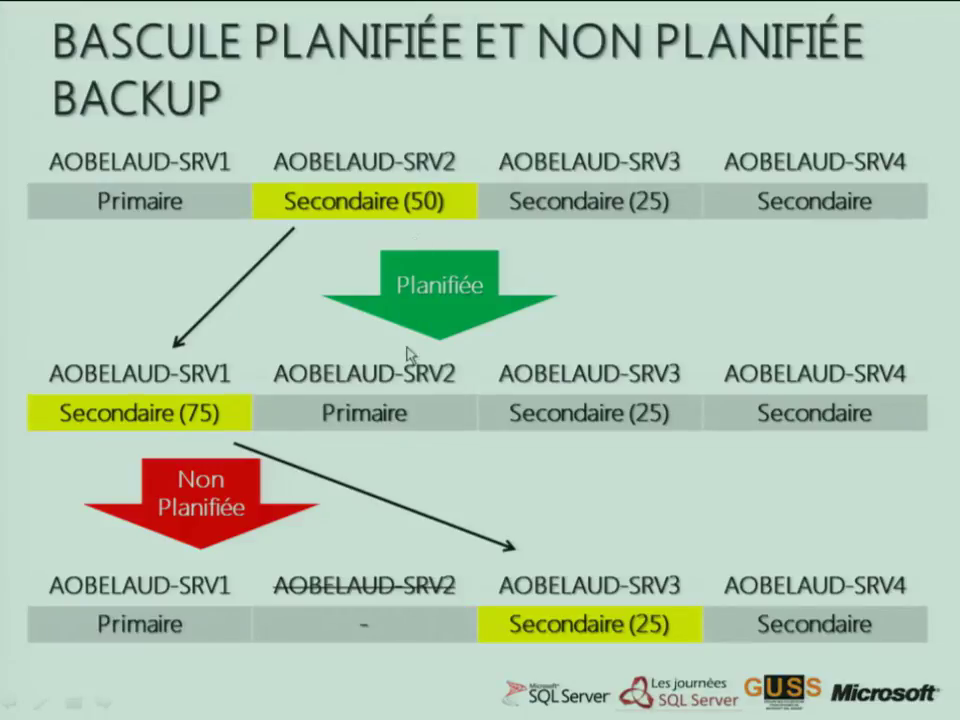
pyautogui.hotkey('alt', 'Tab')
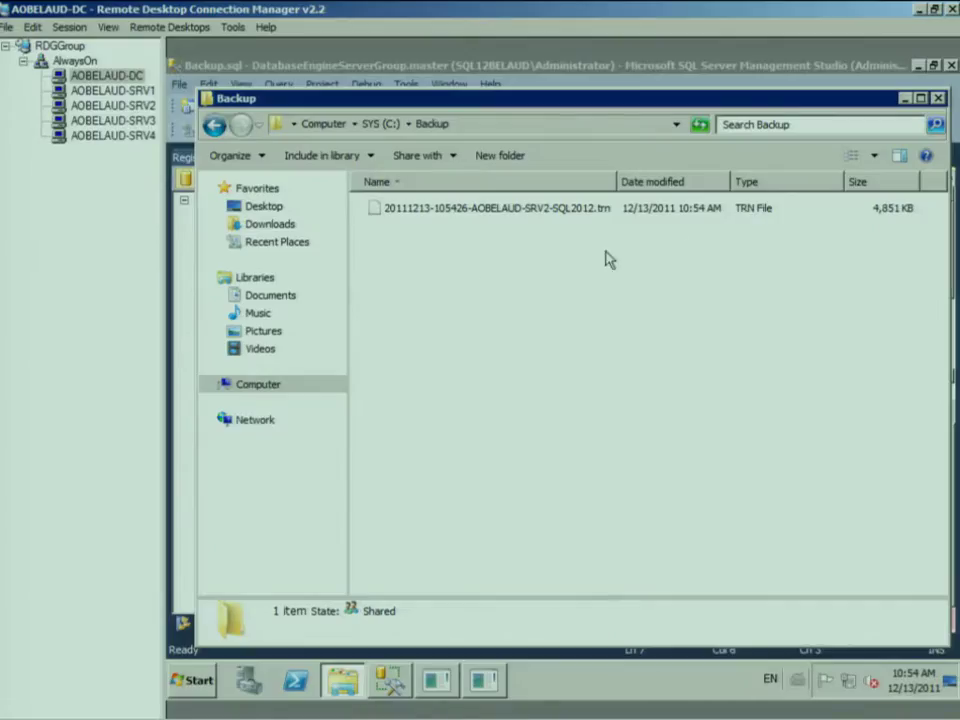
# Step: Execute only the AOBELAUD-SRV2\SQL2012 failover block of Failover.sql for BELAUDAvailGroup
pyautogui.click(358, 66)
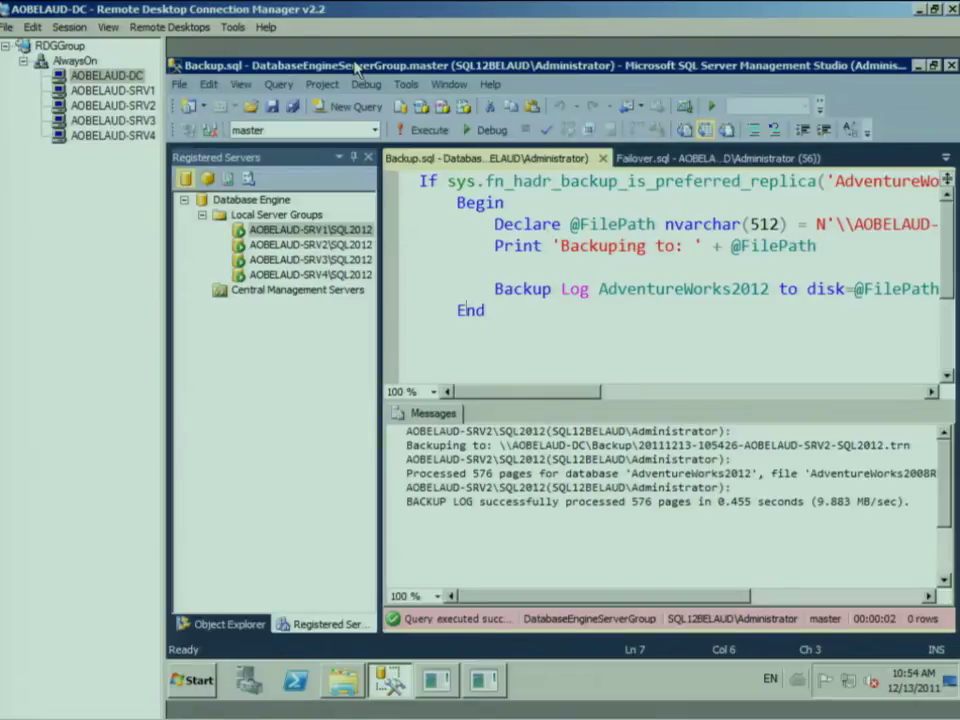
pyautogui.hotkey('ctrl', 'Tab')
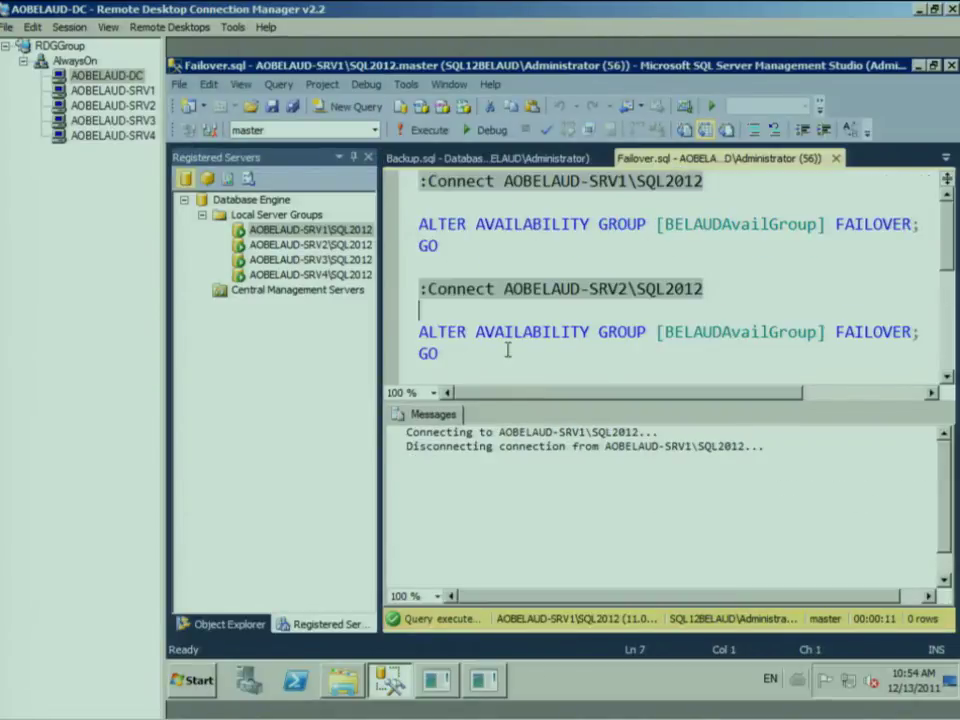
pyautogui.moveTo(448, 357); pyautogui.dragTo(393, 288)
pyautogui.press('F5')
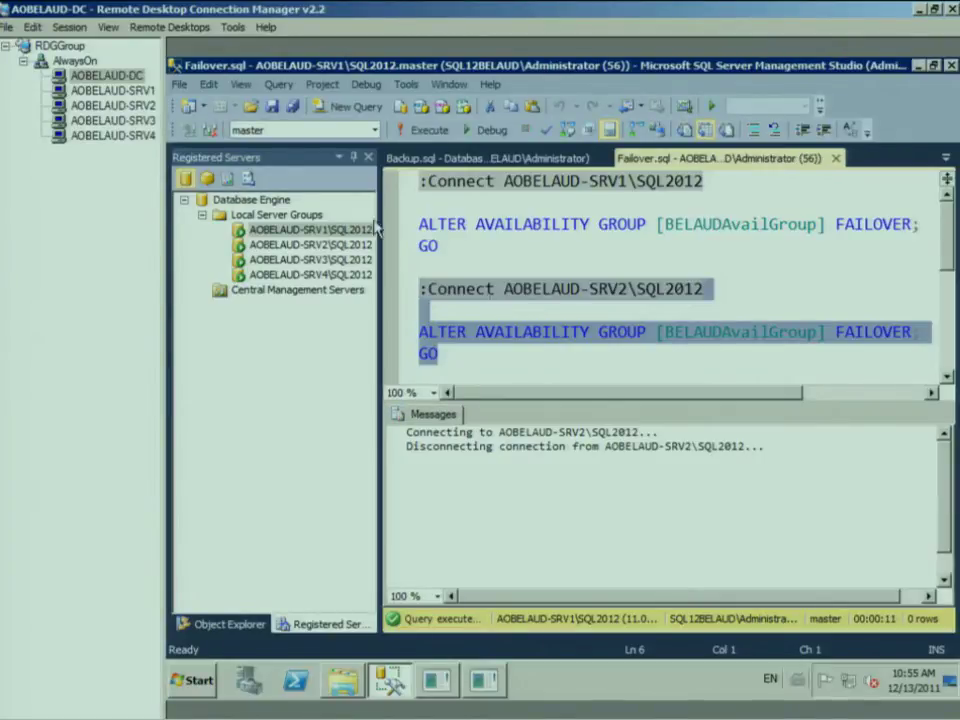
# Step: Run Backup.sql again on the server group after the failover and check the Backup folder for a new file
pyautogui.click(488, 158)
pyautogui.click(540, 301)
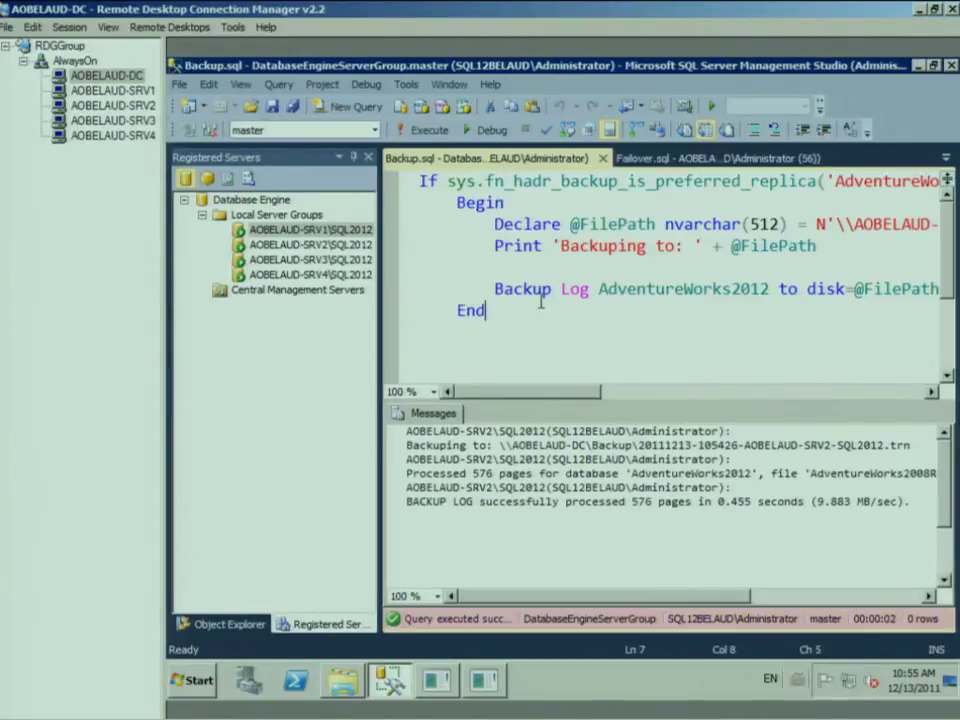
pyautogui.press('F5')
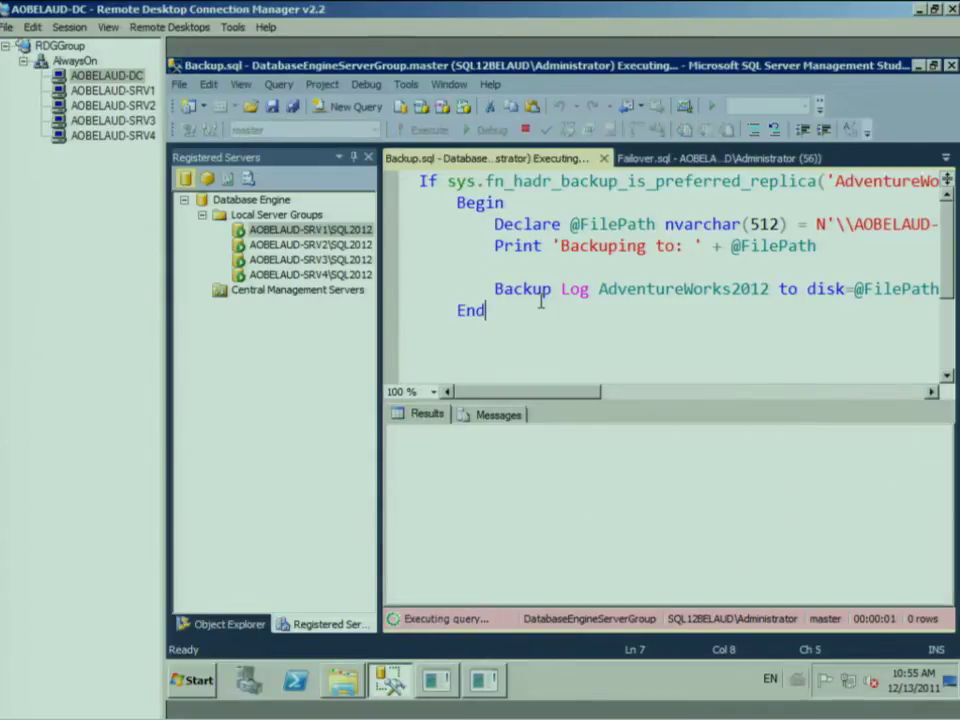
pyautogui.click(343, 690)
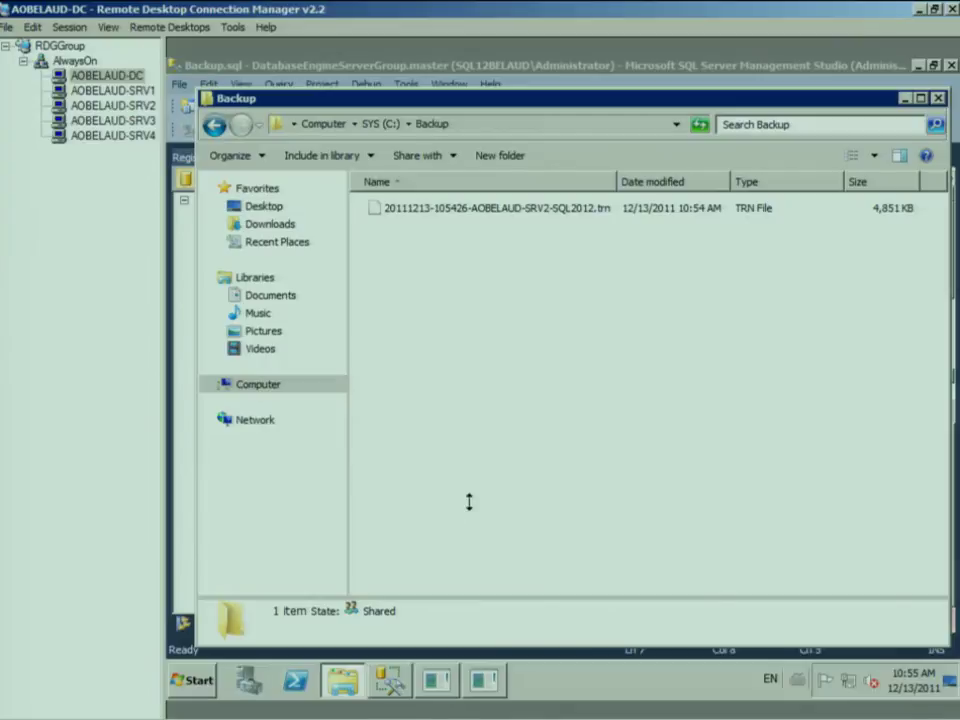
# Step: Return to Backup.sql, execute it once more on the server group, and select the entire script
pyautogui.click(444, 69)
pyautogui.press('Return')
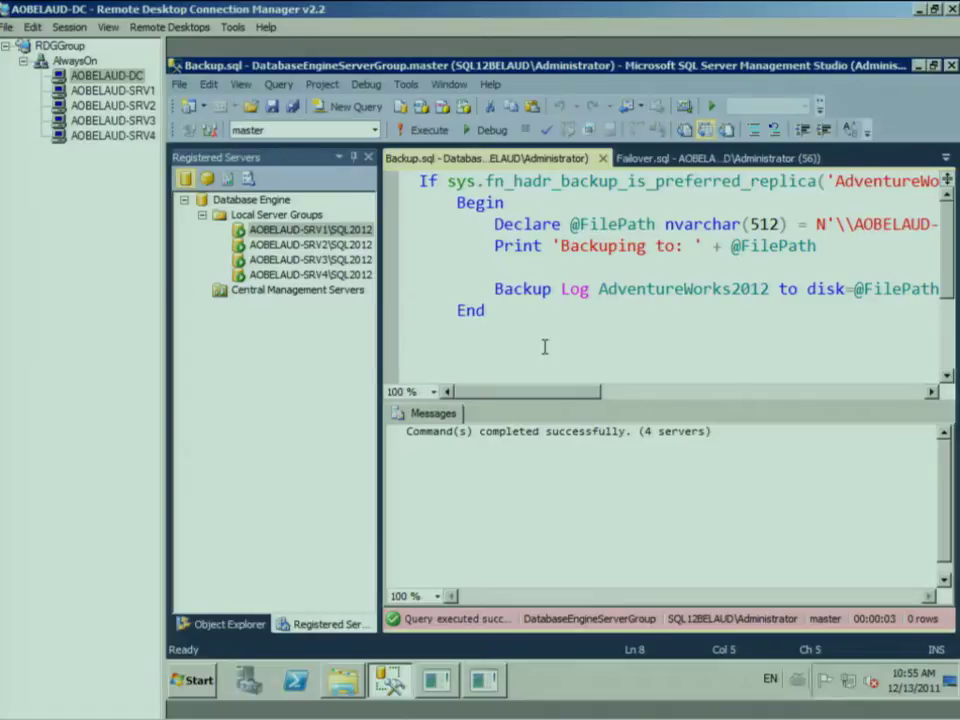
pyautogui.press('F5')
pyautogui.click(561, 346)
pyautogui.hotkey('ctrl', 'a')
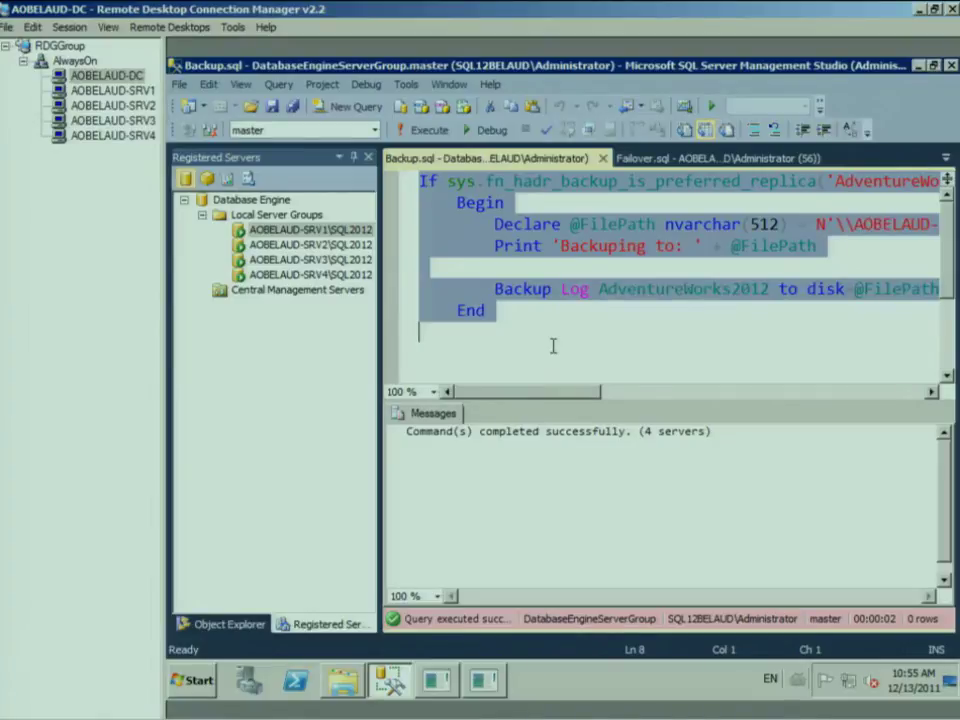
# Step: Connect Object Explorer to all the servers registered under Local Server Groups
pyautogui.click(280, 216)
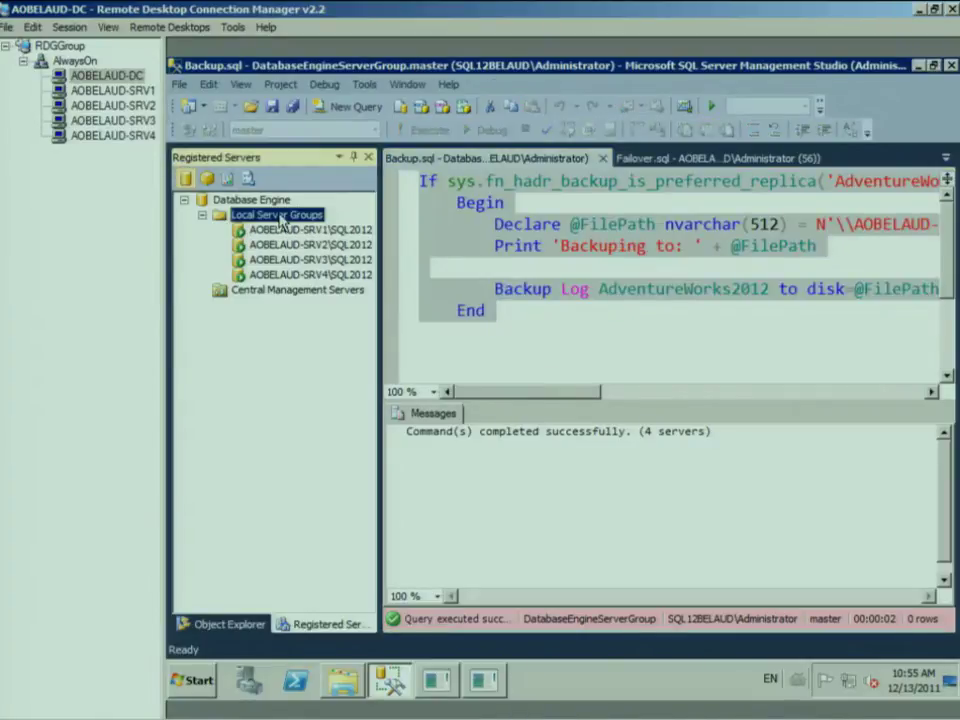
pyautogui.rightClick(282, 219)
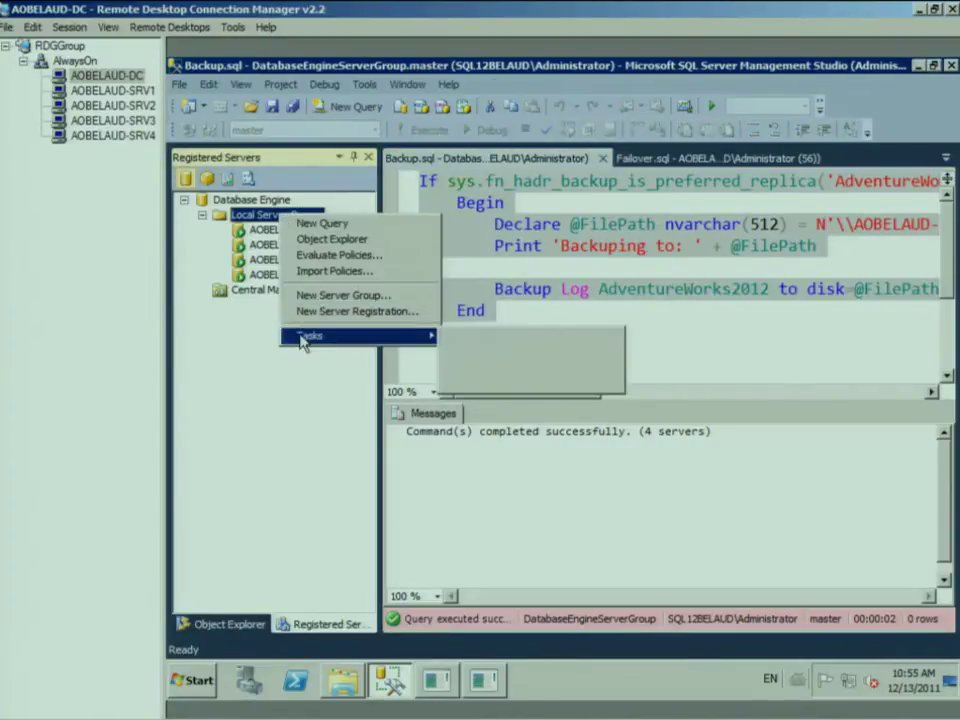
pyautogui.click(313, 407)
pyautogui.rightClick(273, 217)
pyautogui.click(310, 242)
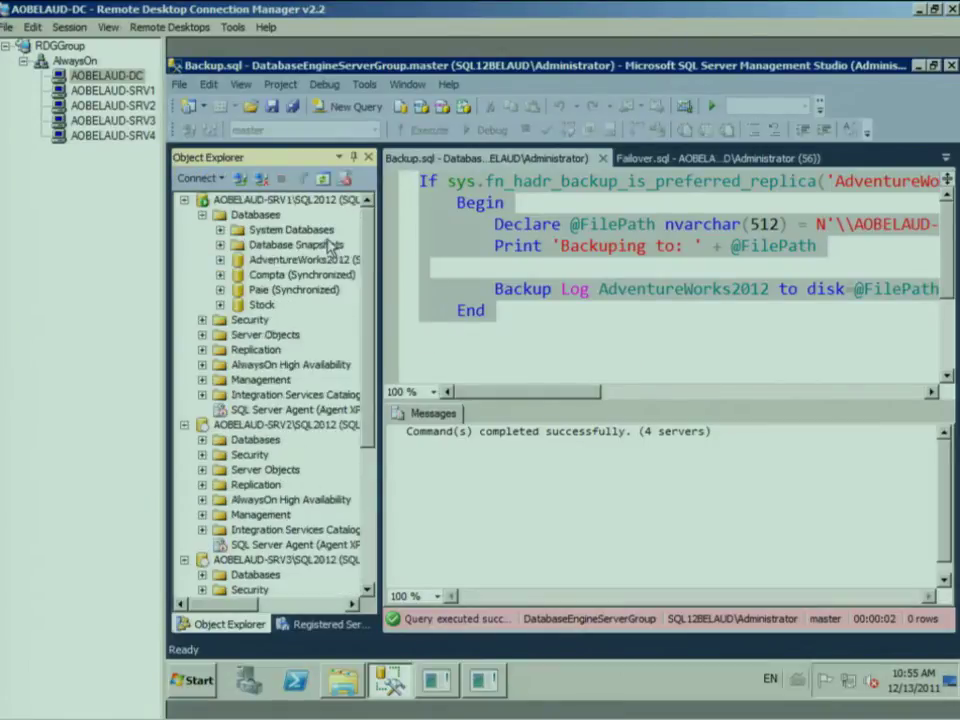
# Step: Execute Backup.sql again and inspect its preferred-replica condition, backup file path and Print statement
pyautogui.click(518, 277)
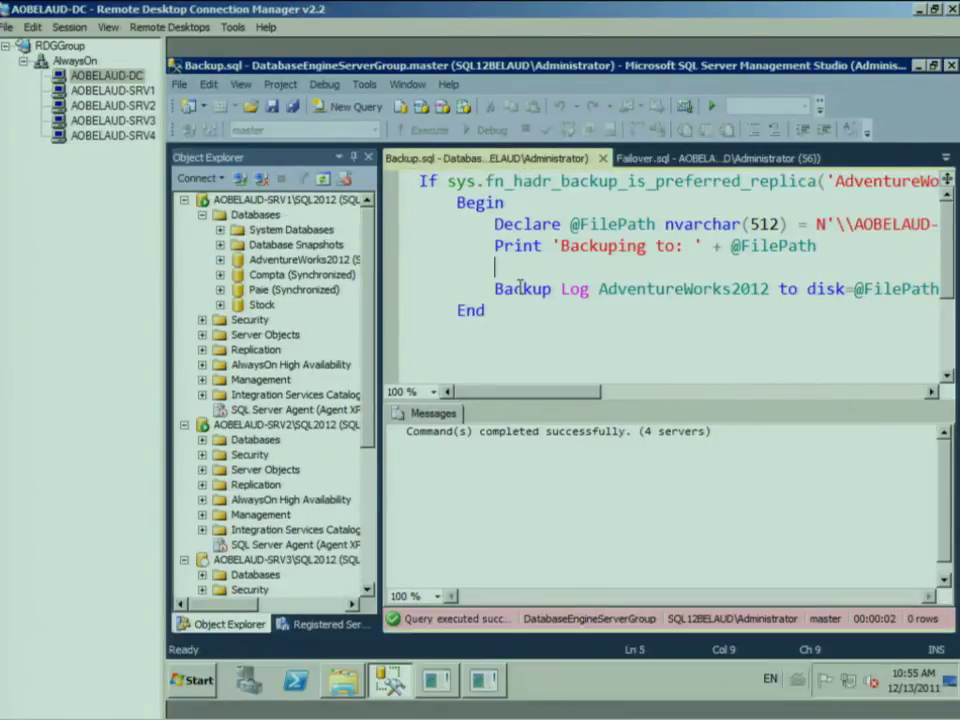
pyautogui.press('F5')
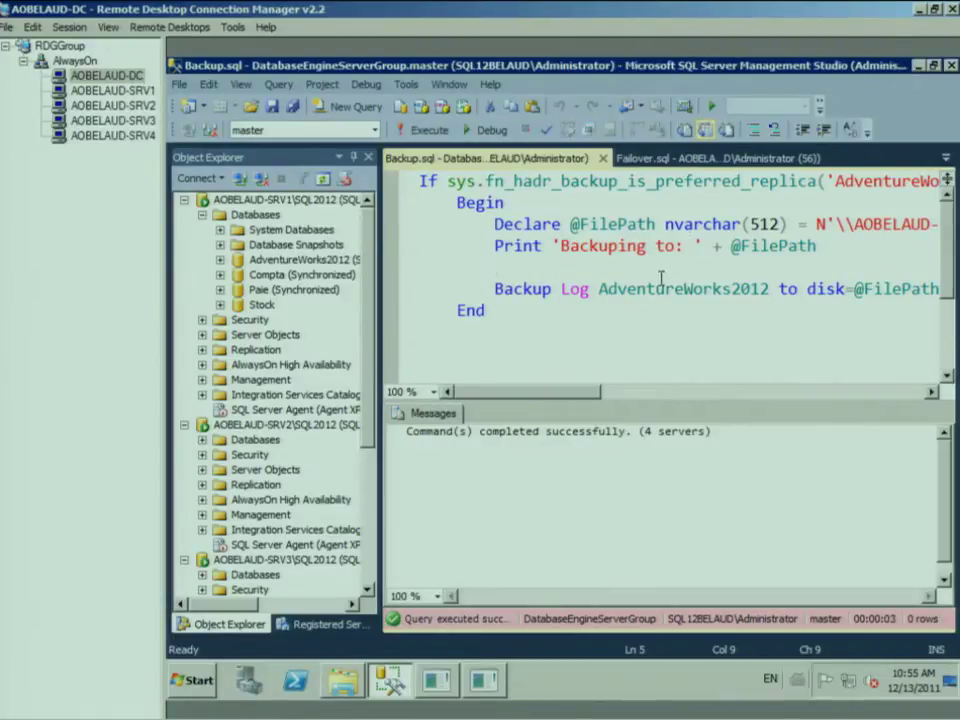
pyautogui.moveTo(513, 400); pyautogui.dragTo(595, 397)
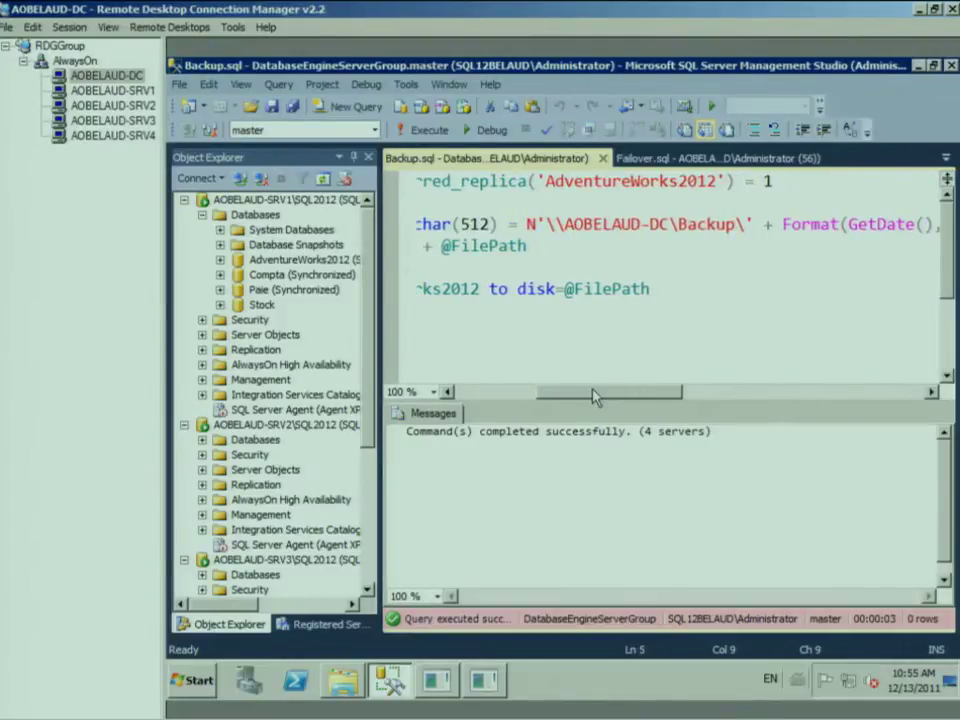
pyautogui.moveTo(595, 397); pyautogui.dragTo(445, 392)
pyautogui.click(531, 287)
pyautogui.doubleClick(510, 252)
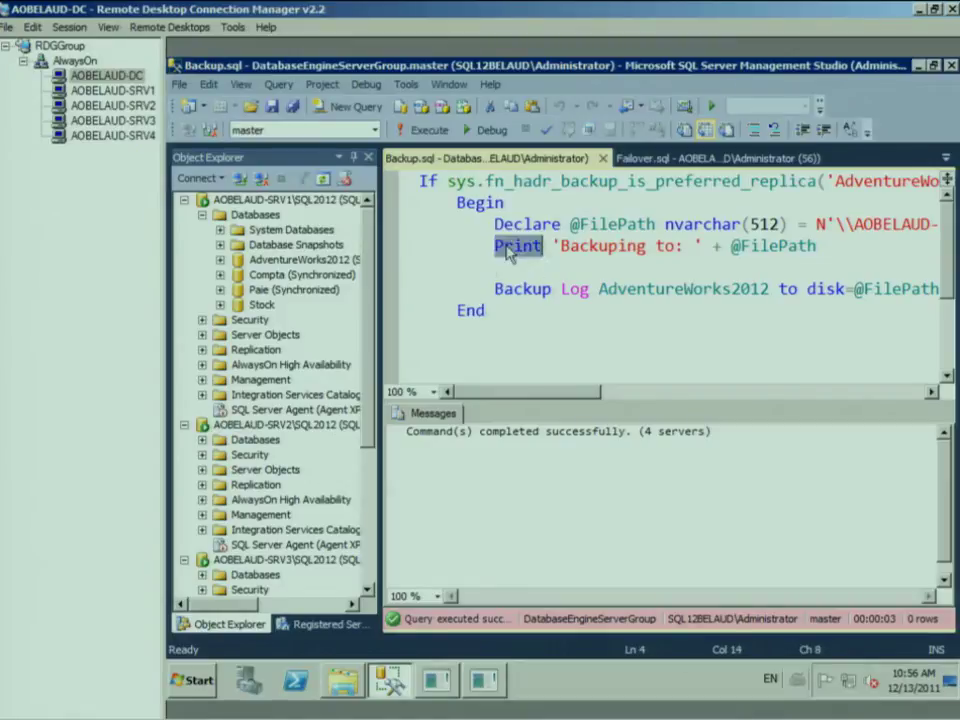
# Step: Add the test statement Print 'toto' below the End of the If block in Backup.sql
pyautogui.click(499, 321)
pyautogui.press('Return')
pyautogui.press('Down')
pyautogui.write('Print ')
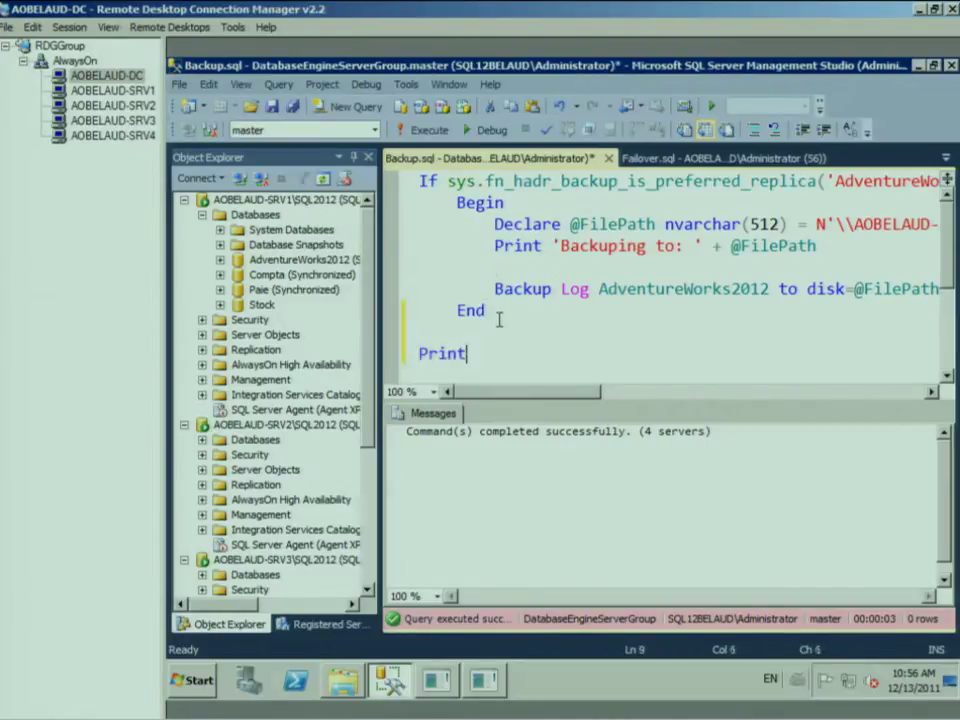
pyautogui.write("'toto")
pyautogui.press('Left')
pyautogui.press('Left')
pyautogui.press('Left')
pyautogui.press('Left')
pyautogui.press('BackSpace')
pyautogui.write("'")
pyautogui.press('Right')
pyautogui.press('Right')
pyautogui.press('Right')
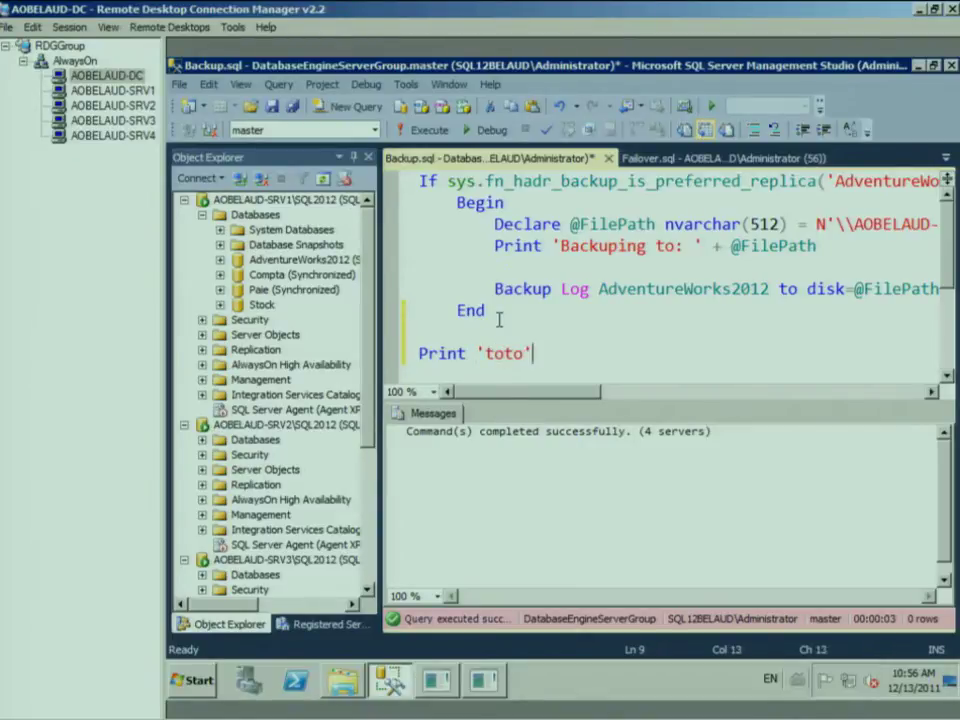
# Step: Execute Backup.sql with its test Print statement on the server group and select the fn_hadr_backup_is_preferred_replica function name
pyautogui.press('Return')
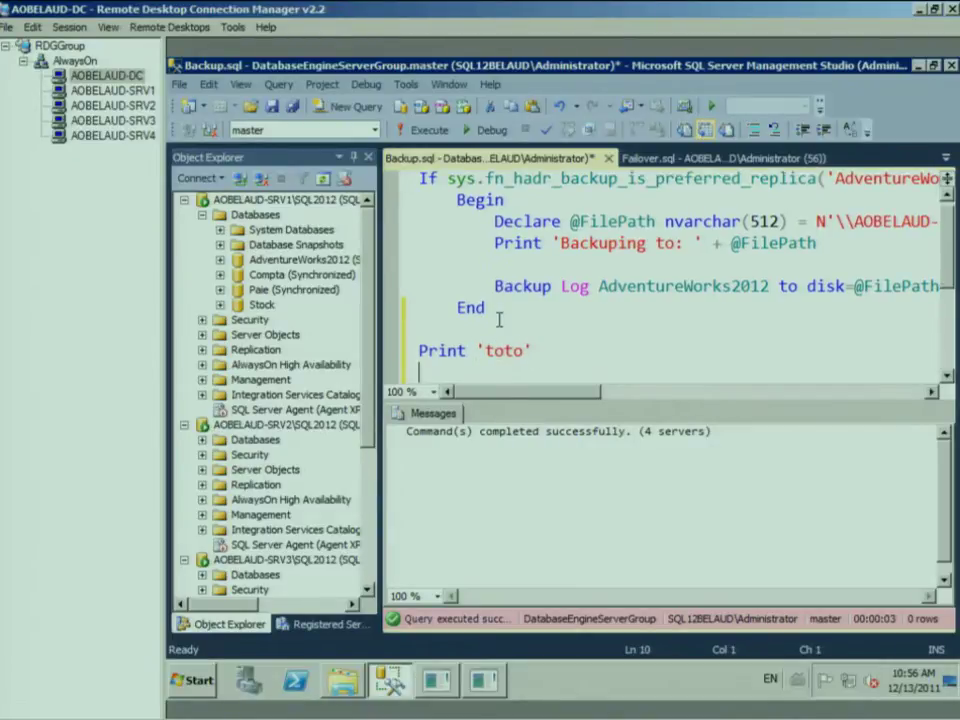
pyautogui.press('F5')
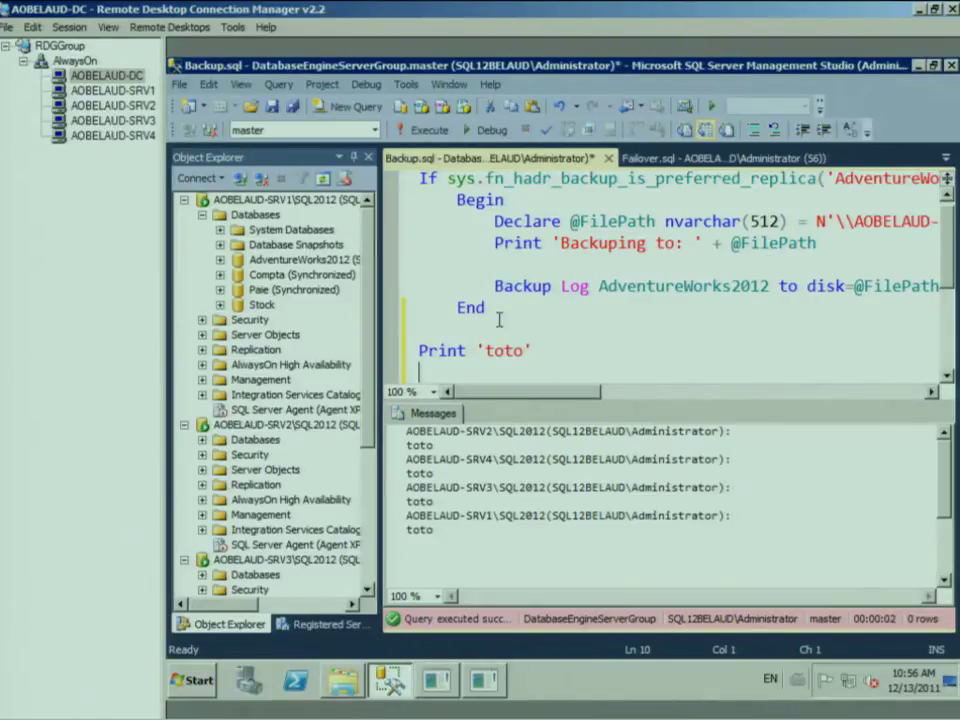
pyautogui.doubleClick(624, 179)
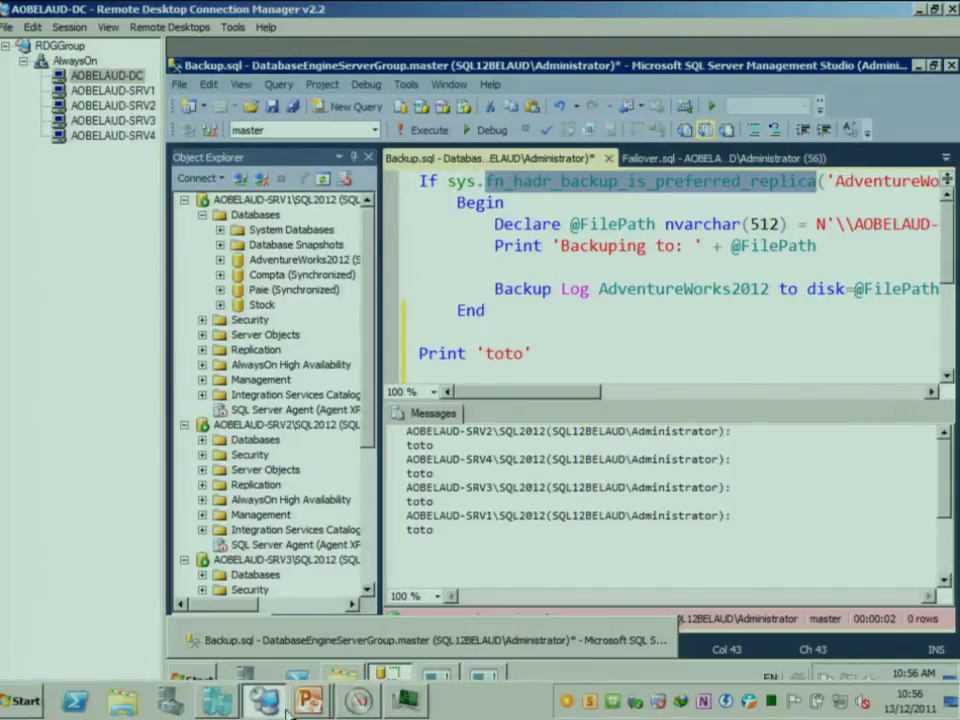
# Step: On AOBELAUD-SRV1, connect Object Explorer to the registered AOBELAUD-SRV2\SQL2012 instance and expand its AlwaysOn Availability Groups
pyautogui.click(103, 105)
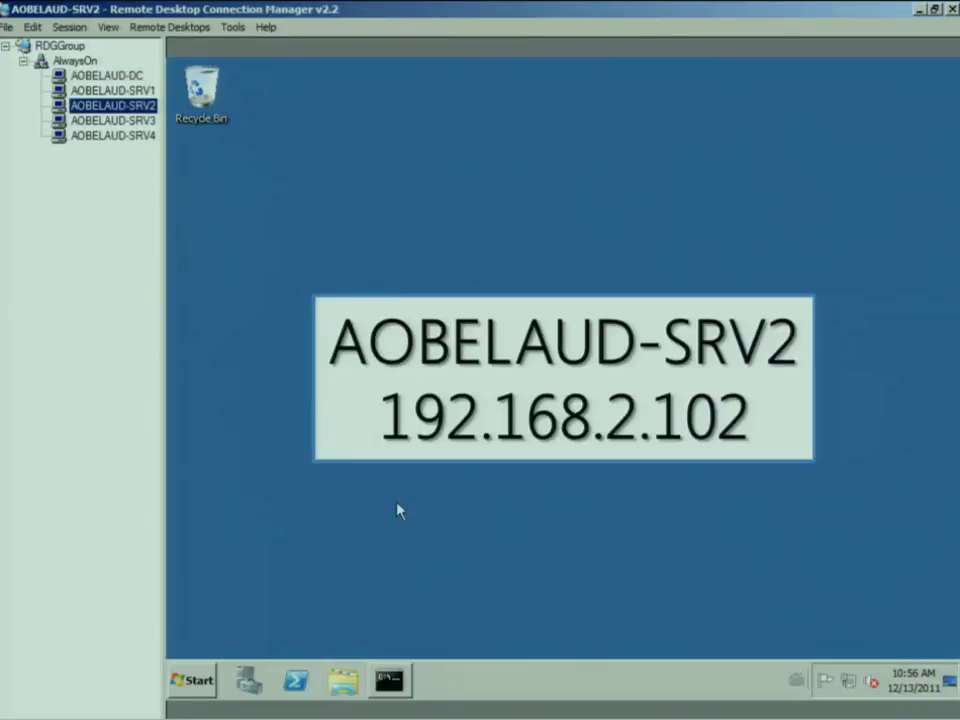
pyautogui.click(104, 91)
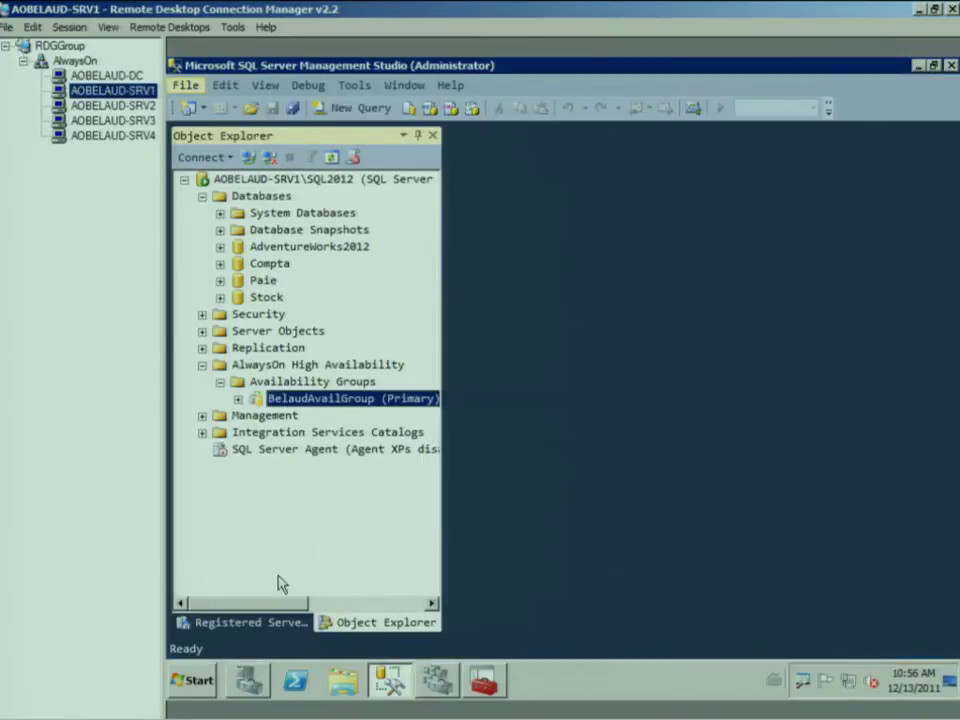
pyautogui.click(265, 624)
pyautogui.rightClick(311, 229)
pyautogui.click(322, 251)
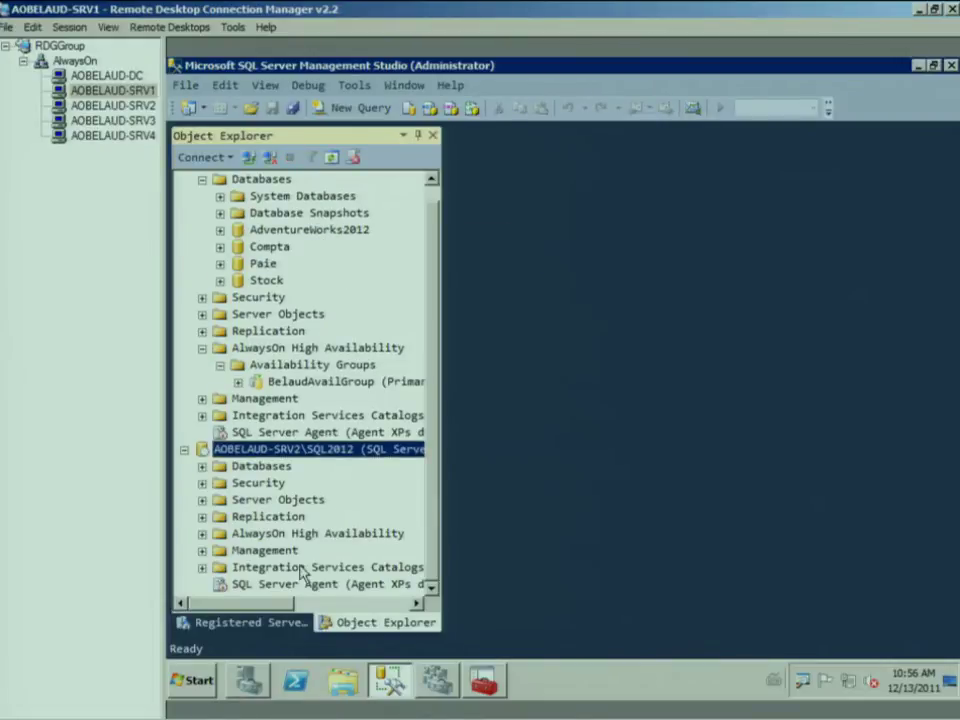
pyautogui.doubleClick(299, 537)
pyautogui.doubleClick(305, 551)
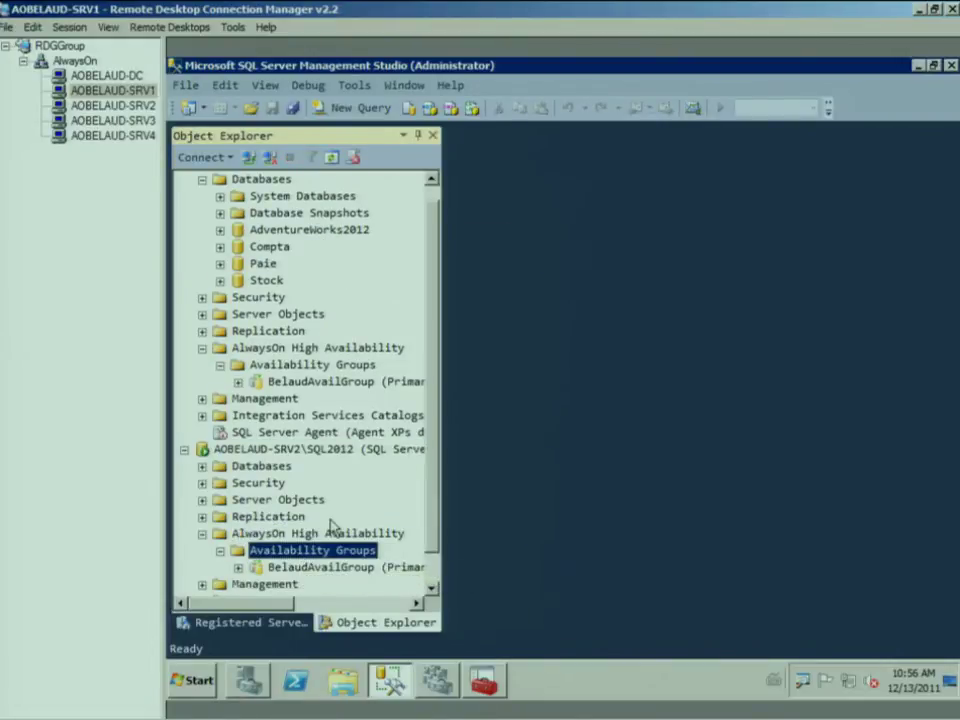
# Step: Review the Backup Preferences in the properties of BelaudAvailGroup on AOBELAUD-SRV2\SQL2012, then close them
pyautogui.scroll(-1, 325, 545)
pyautogui.rightClick(340, 537)
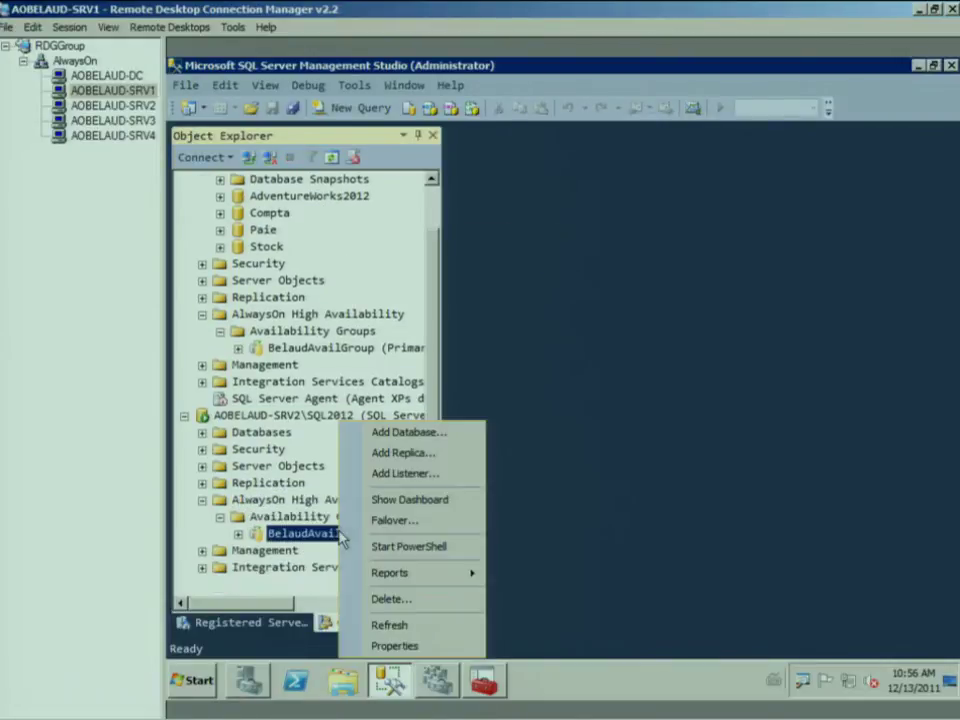
pyautogui.click(395, 645)
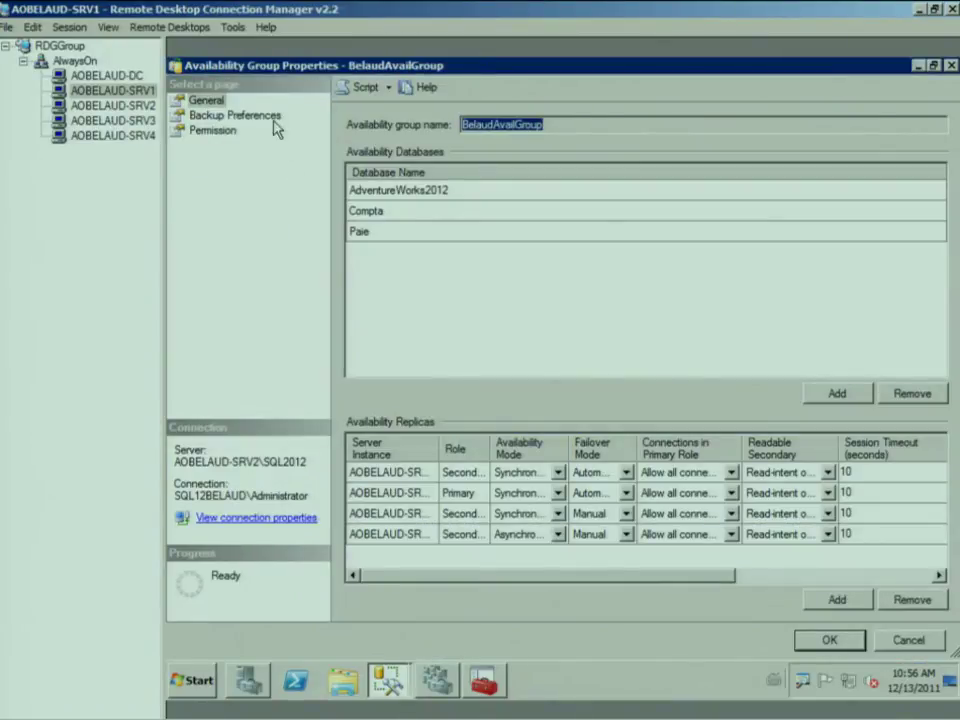
pyautogui.click(238, 116)
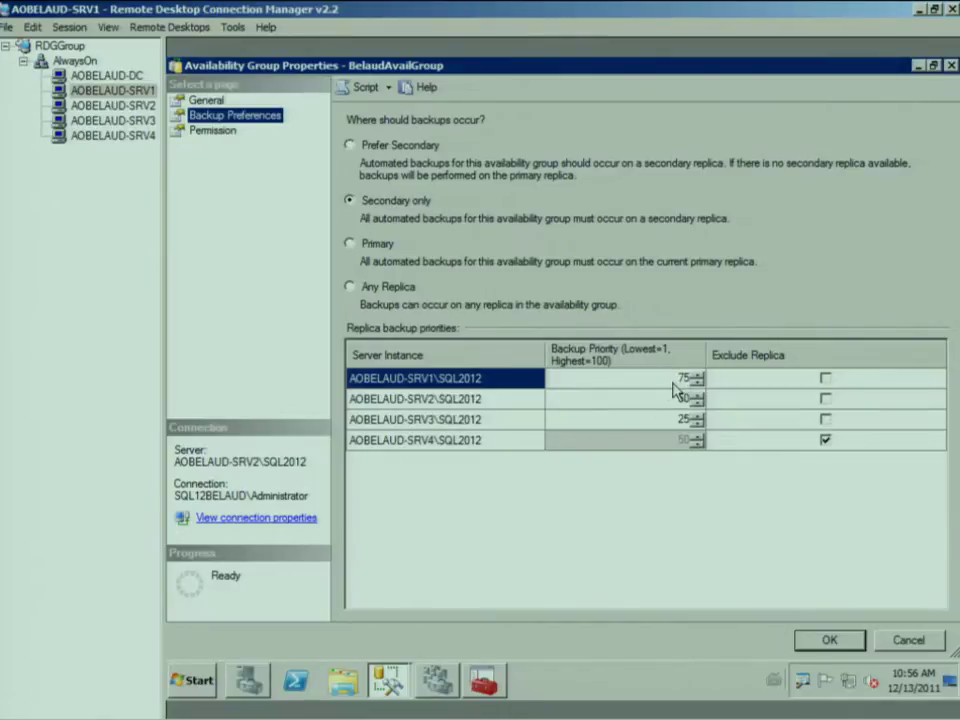
pyautogui.click(951, 66)
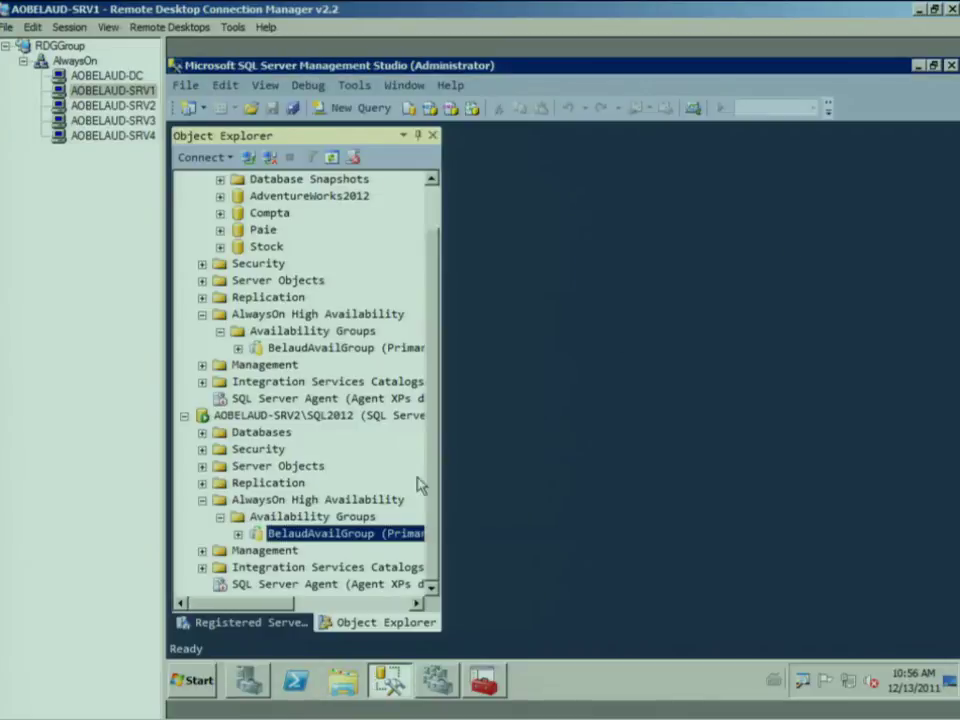
# Step: Return to the AOBELAUD-DC session, execute Backup.sql again on the server group and recheck the script lines
pyautogui.click(100, 76)
pyautogui.click(505, 310)
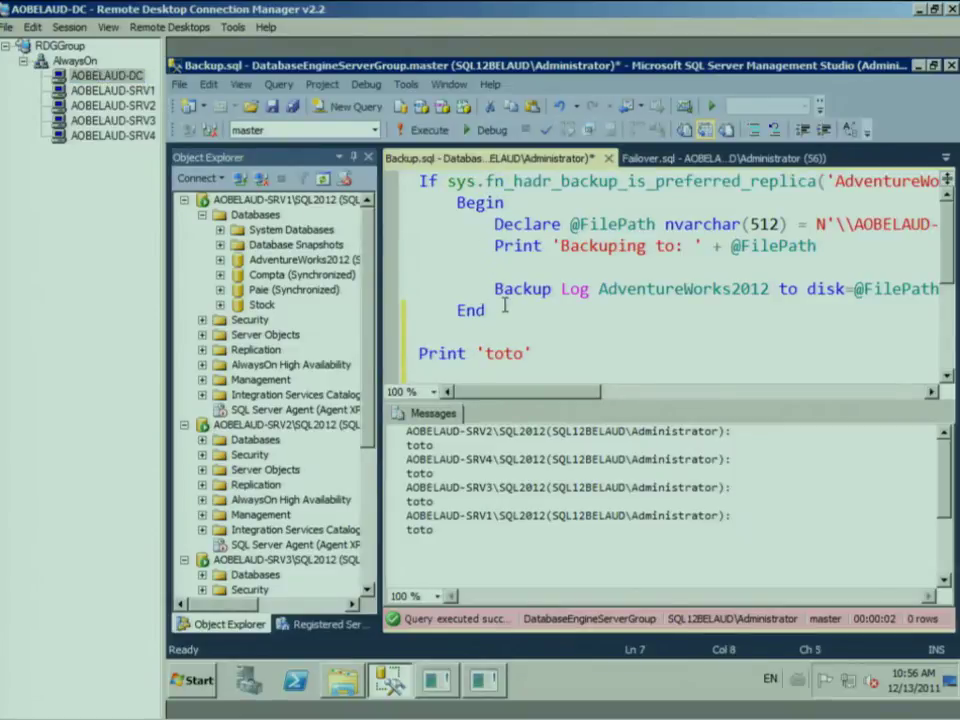
pyautogui.press('F5')
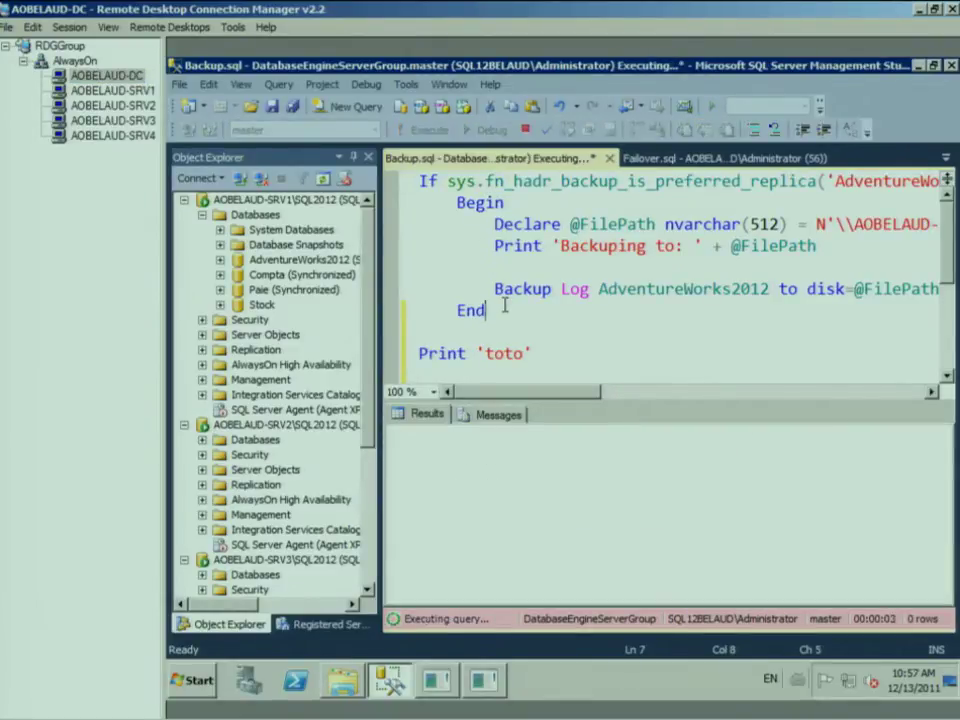
pyautogui.press('Up')
pyautogui.press('Up')
pyautogui.press('Up')
pyautogui.press('Up')
pyautogui.press('Up')
pyautogui.press('End')
pyautogui.moveTo(545, 392)
pyautogui.mouseDown()
pyautogui.moveTo(669, 396)
pyautogui.moveTo(545, 405)
pyautogui.mouseUp()
pyautogui.click(551, 289)
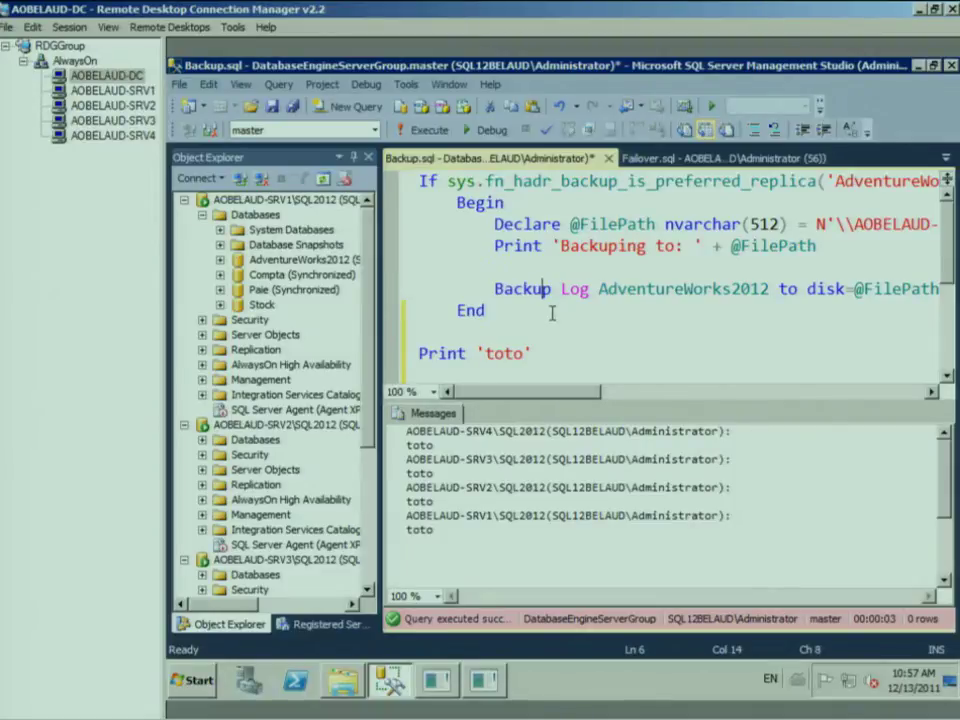
# Step: Hide the query results pane and bring up the planned and unplanned failover backup slide in the AlwaysOn.pptx slide show
pyautogui.click(565, 352)
pyautogui.hotkey('ctrl', 'r')
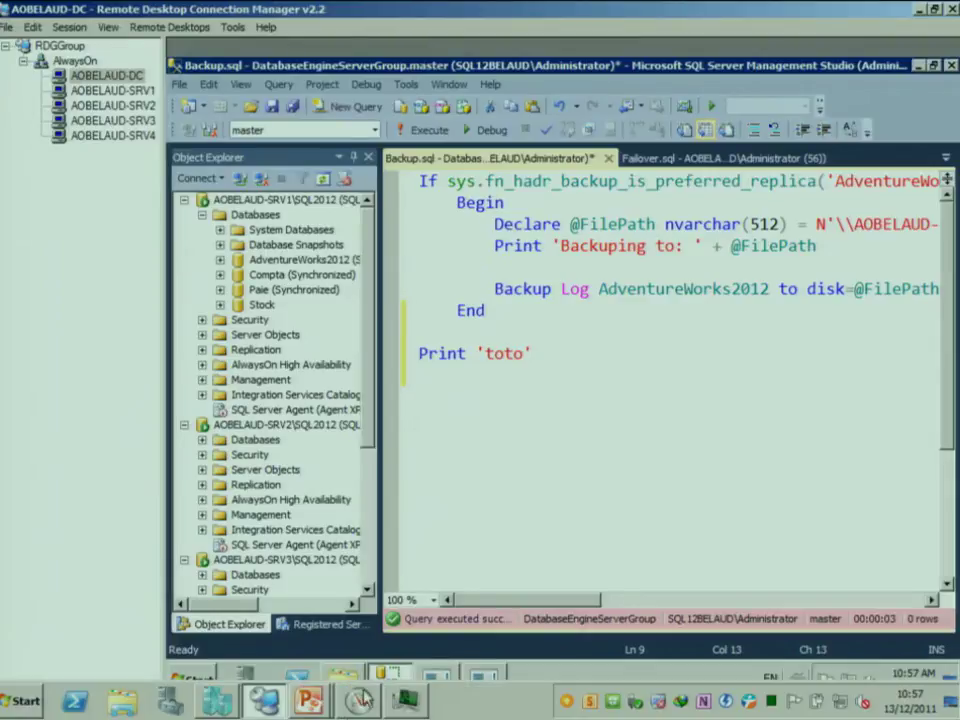
pyautogui.moveTo(308, 703)
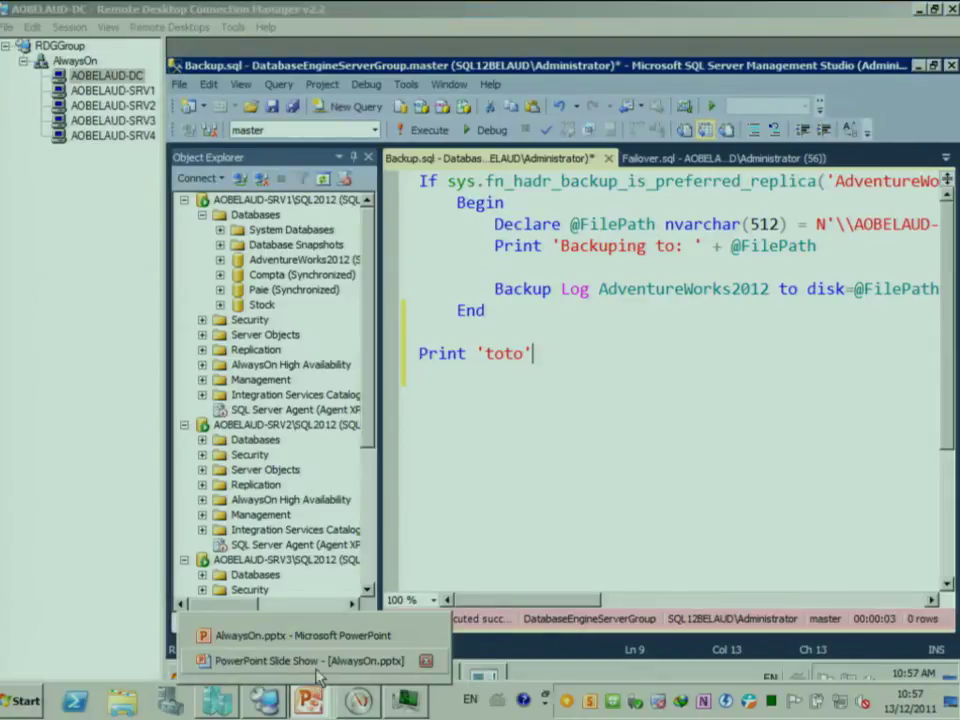
pyautogui.click(300, 681)
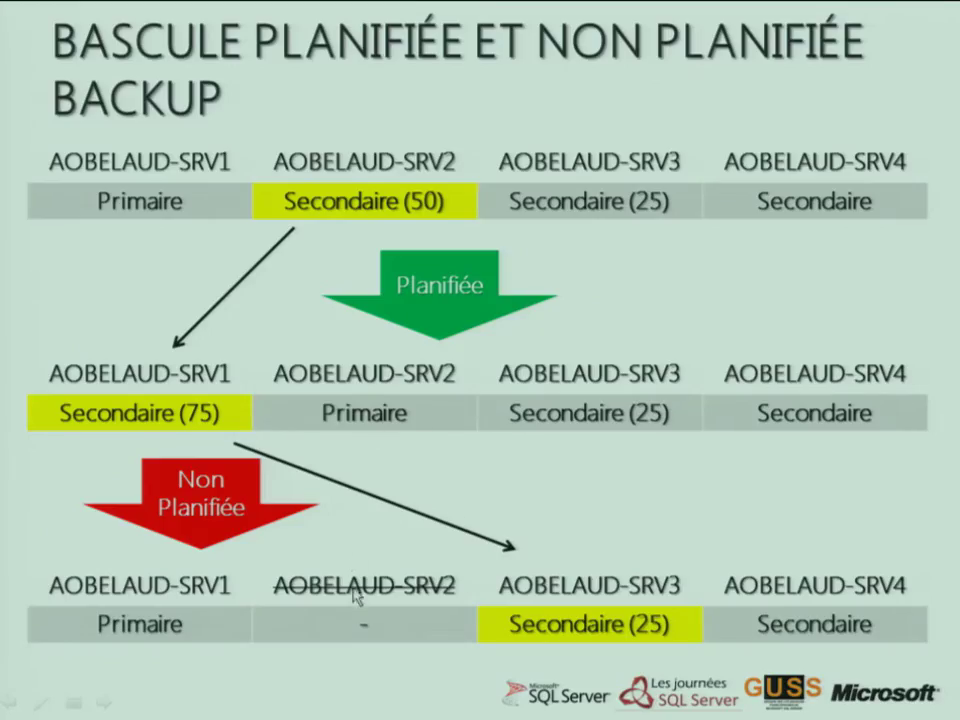
# Step: In Hyper-V Manager, set the network adapter of the virtual machine AlwaysOn SQL2012 RC0 - SRV2 to Not connected
pyautogui.hotkey('alt', 'Tab')
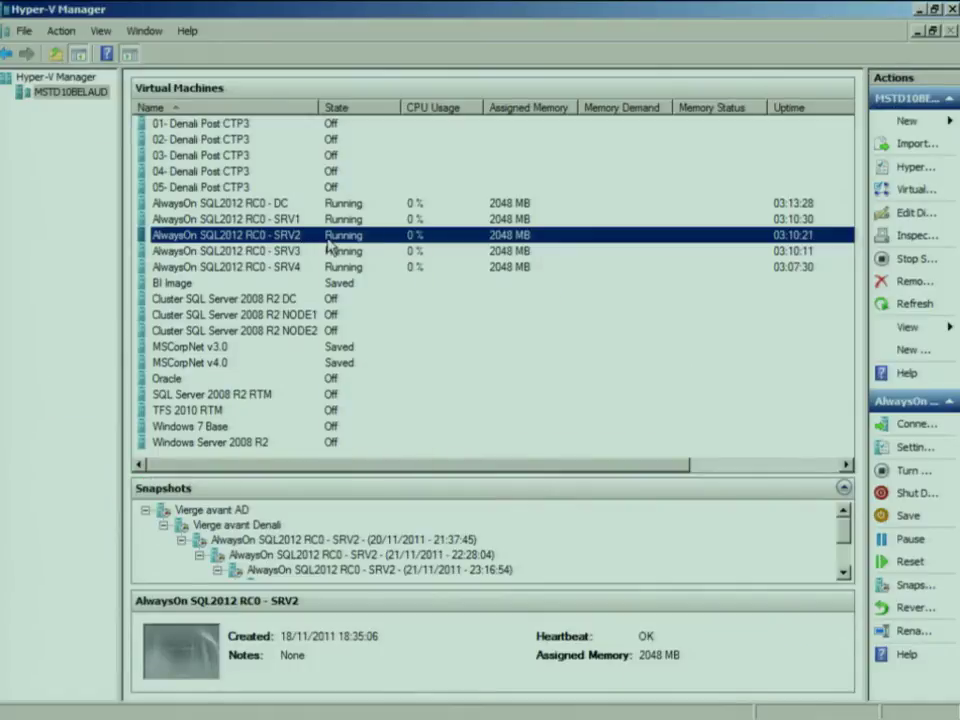
pyautogui.rightClick(331, 237)
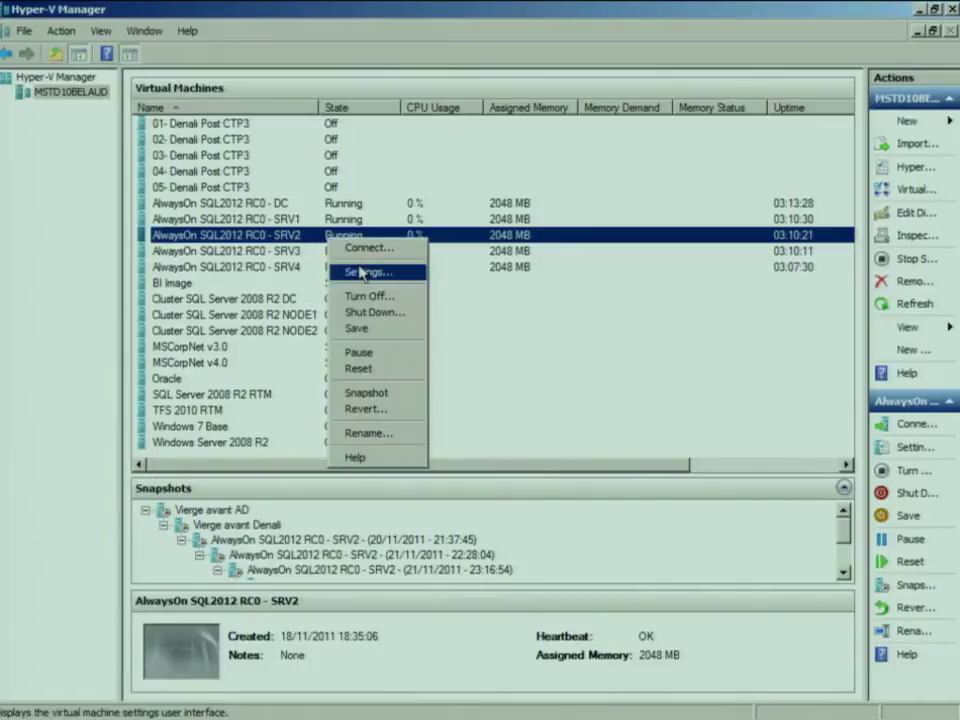
pyautogui.click(362, 272)
pyautogui.click(220, 390)
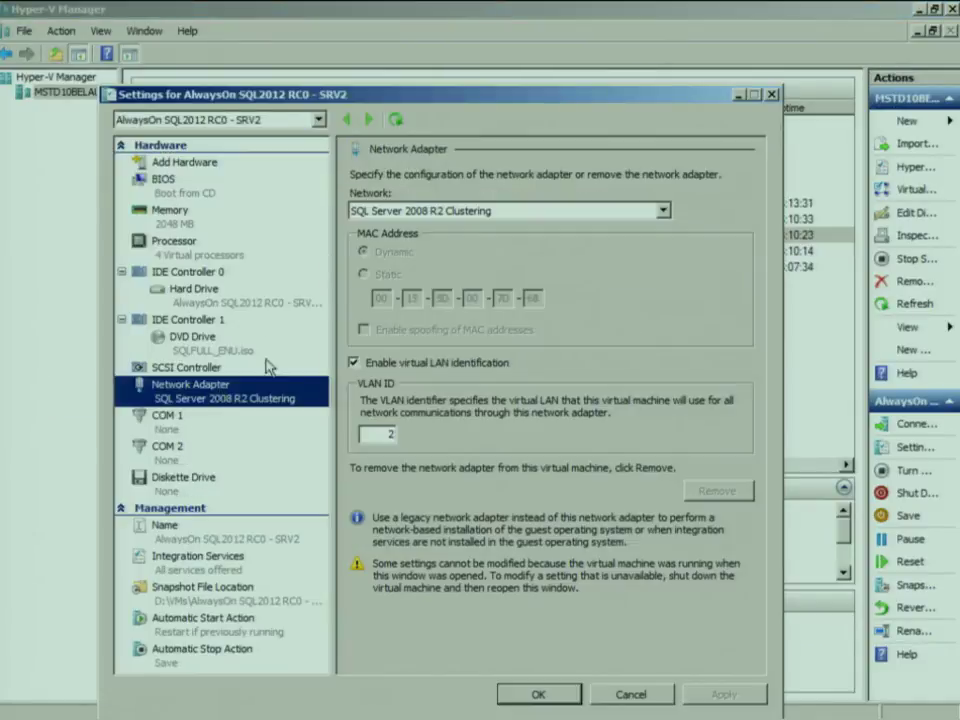
pyautogui.click(407, 210)
pyautogui.click(407, 223)
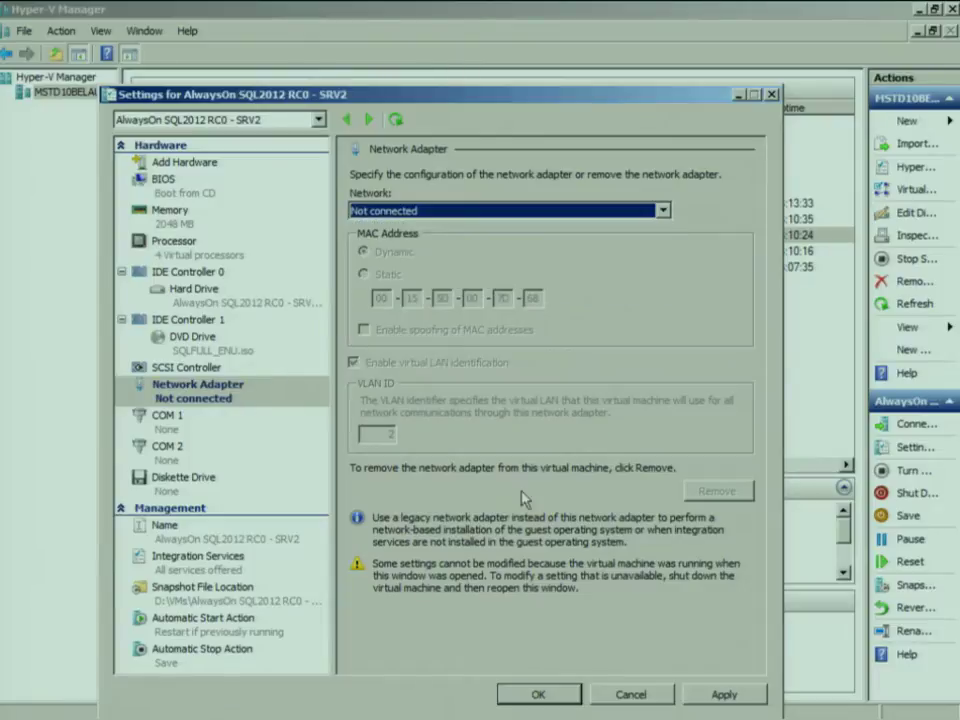
pyautogui.click(513, 692)
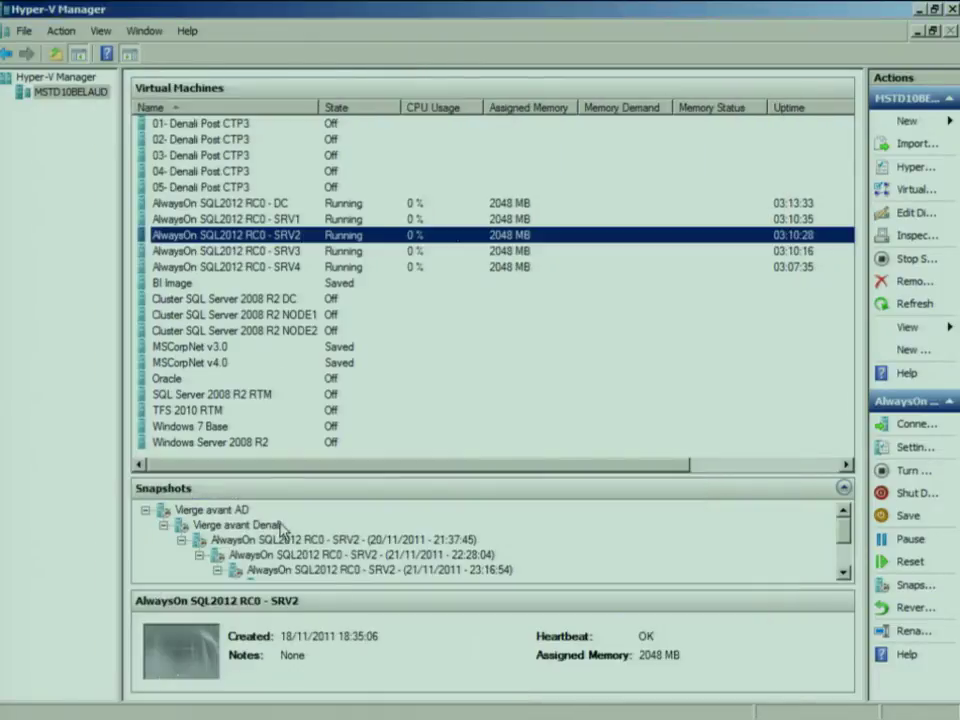
# Step: Switch to the AOBELAUD-SRV1 remote session, widen Object Explorer and refresh its Availability Groups until the role of BelaudAvailGroup updates
pyautogui.moveTo(281, 705)
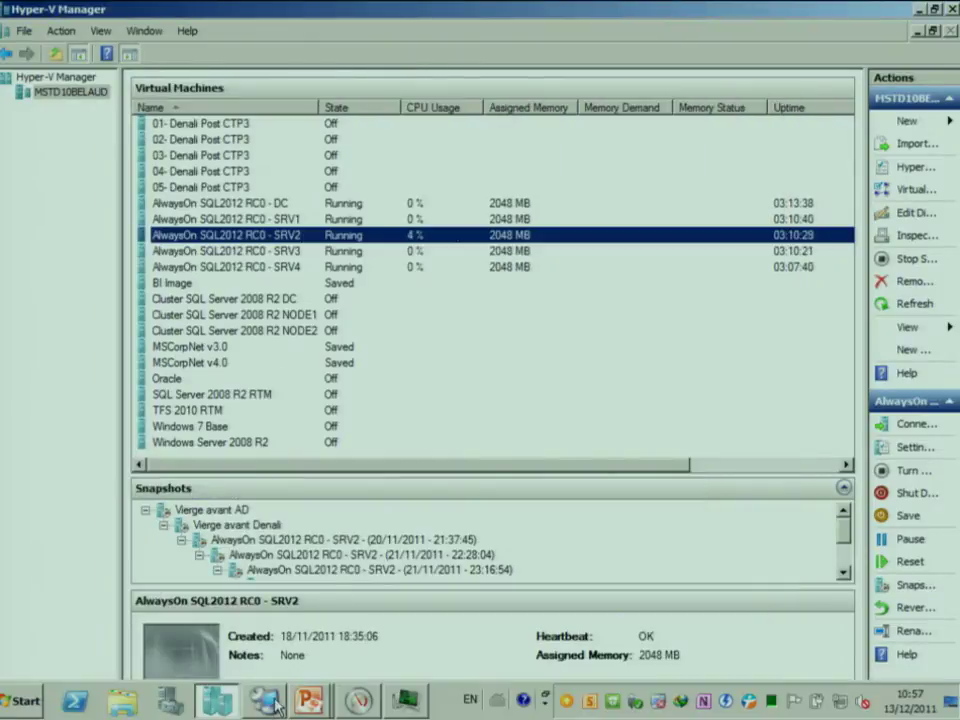
pyautogui.hotkey('alt', 'Tab')
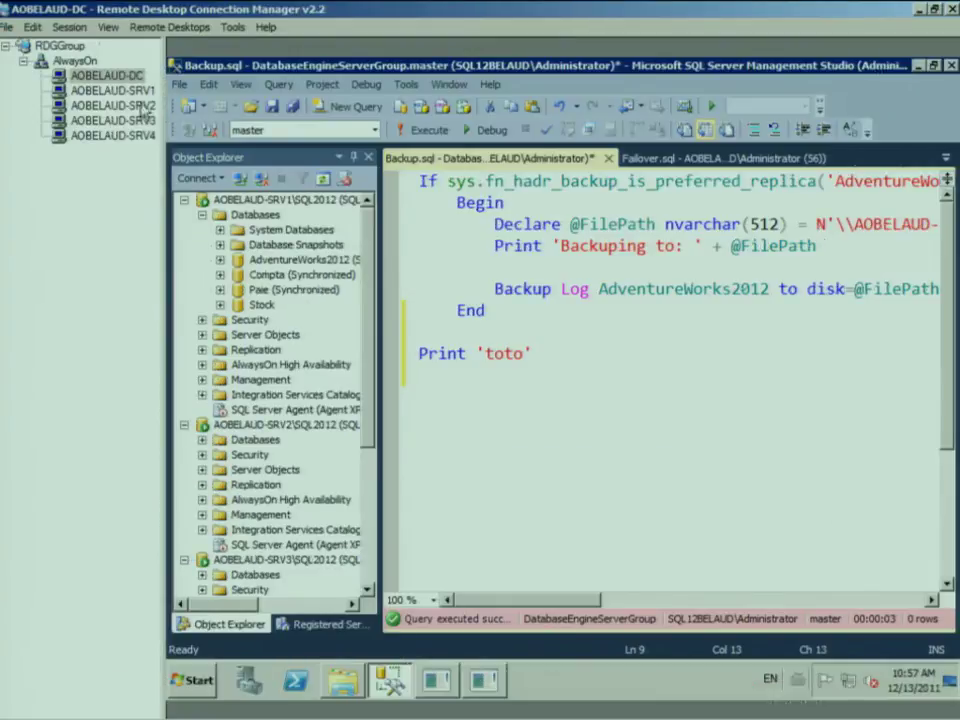
pyautogui.click(110, 90)
pyautogui.scroll(1, 392, 253)
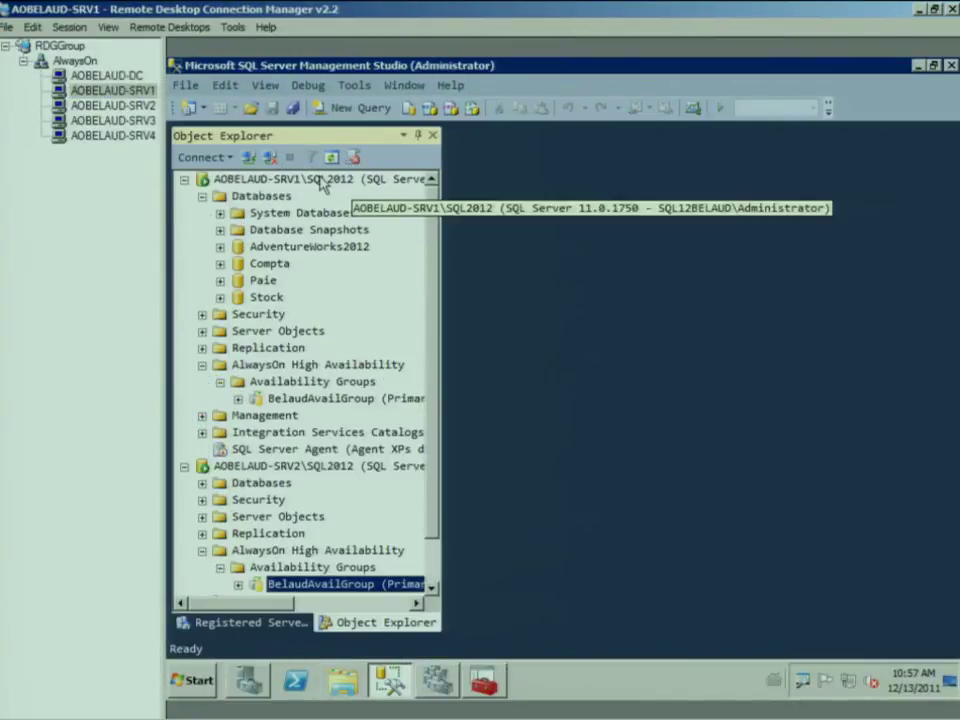
pyautogui.click(300, 386)
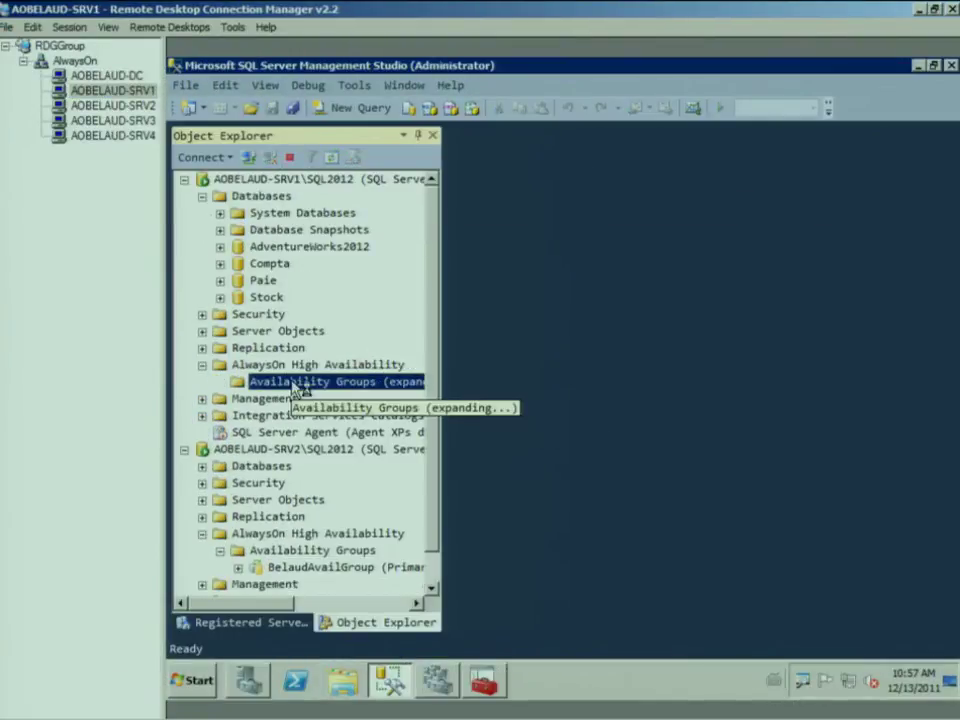
pyautogui.moveTo(439, 362); pyautogui.dragTo(548, 392)
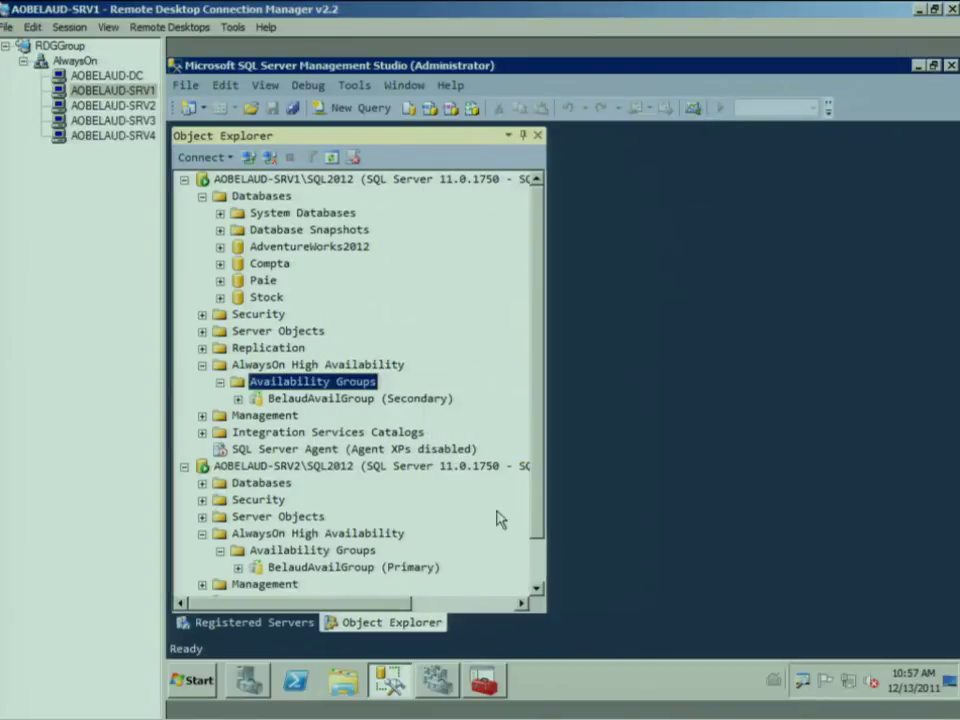
pyautogui.press('F5')
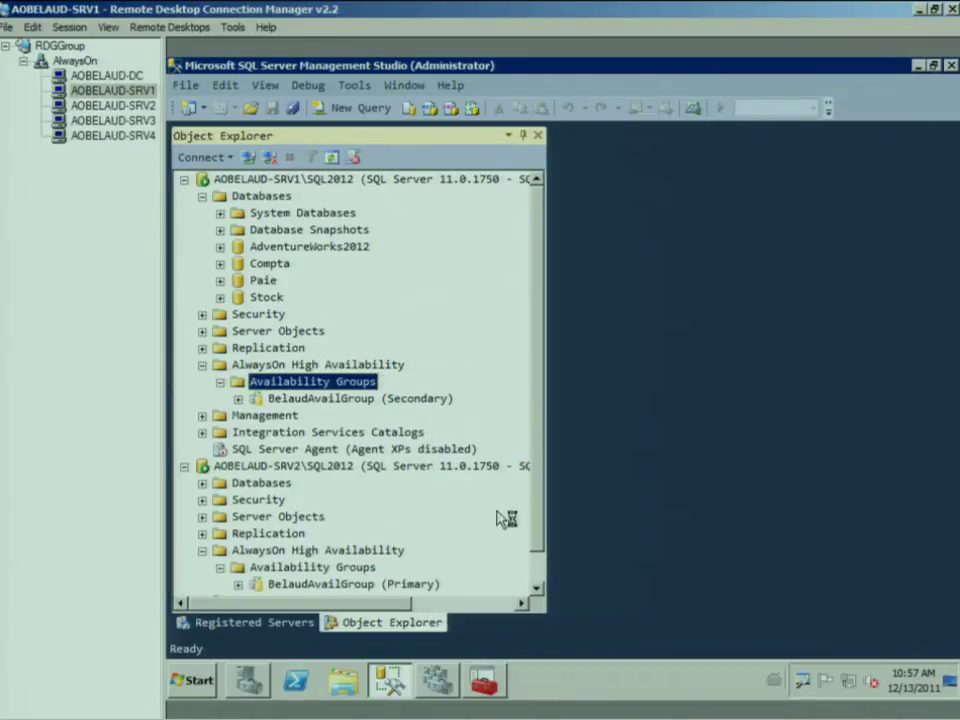
pyautogui.press('F5')
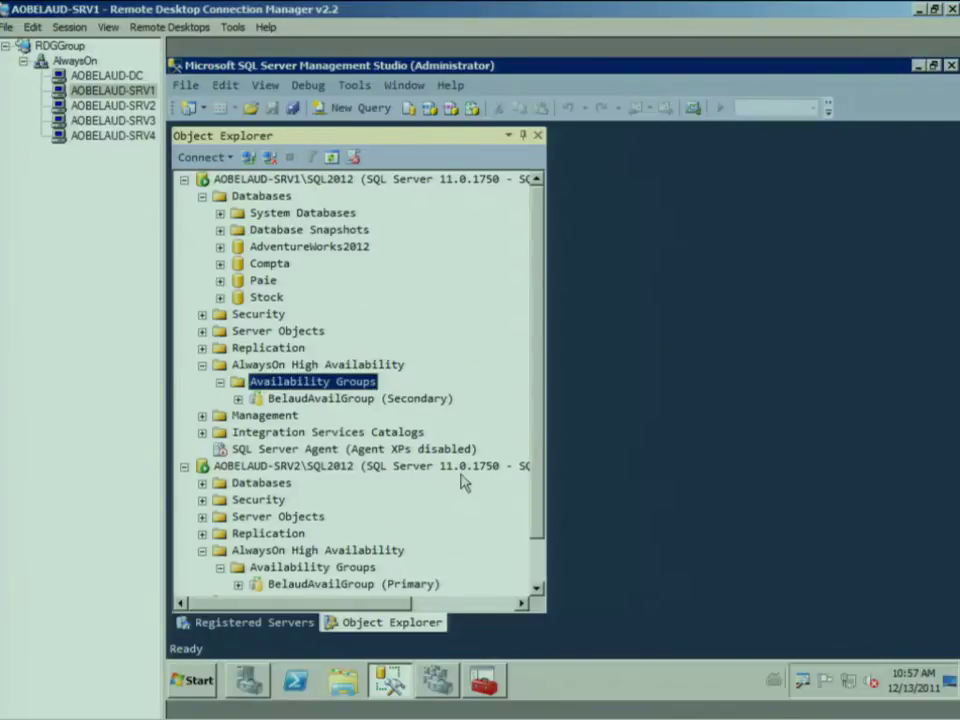
pyautogui.press('F5')
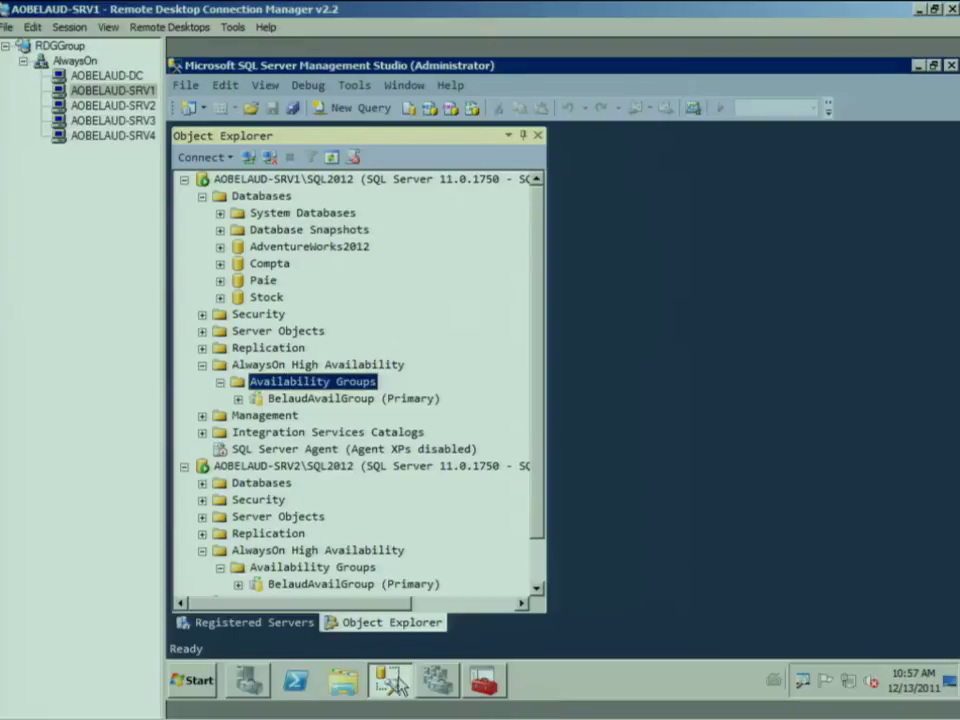
# Step: Return to AOBELAUD-DC, execute Backup.sql on the server group and check the Backup folder for new log backups
pyautogui.press('alt')
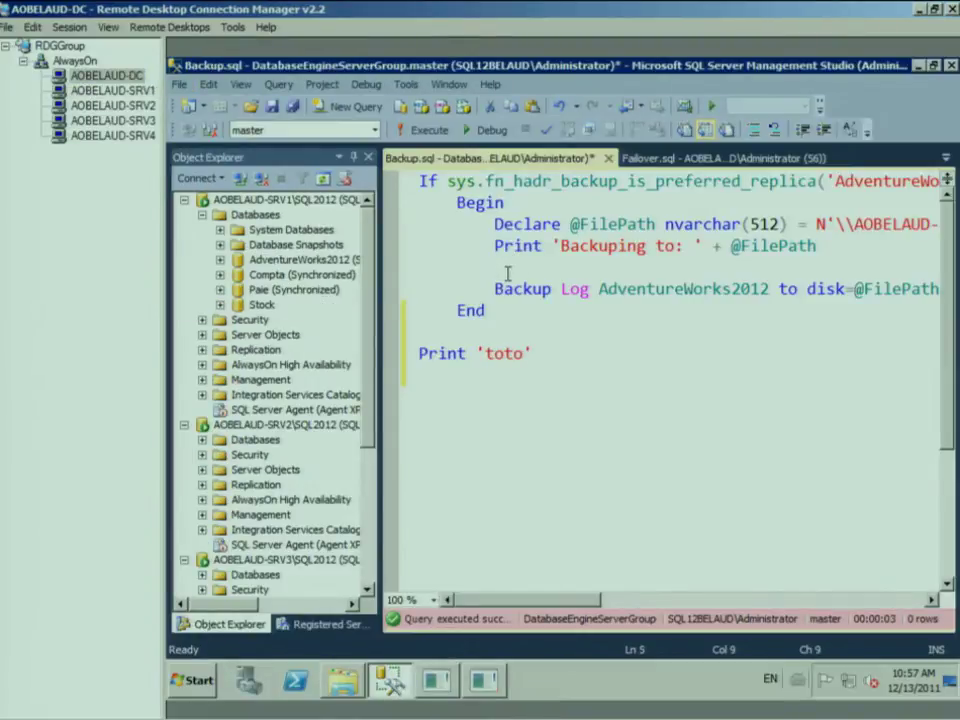
pyautogui.press('F5')
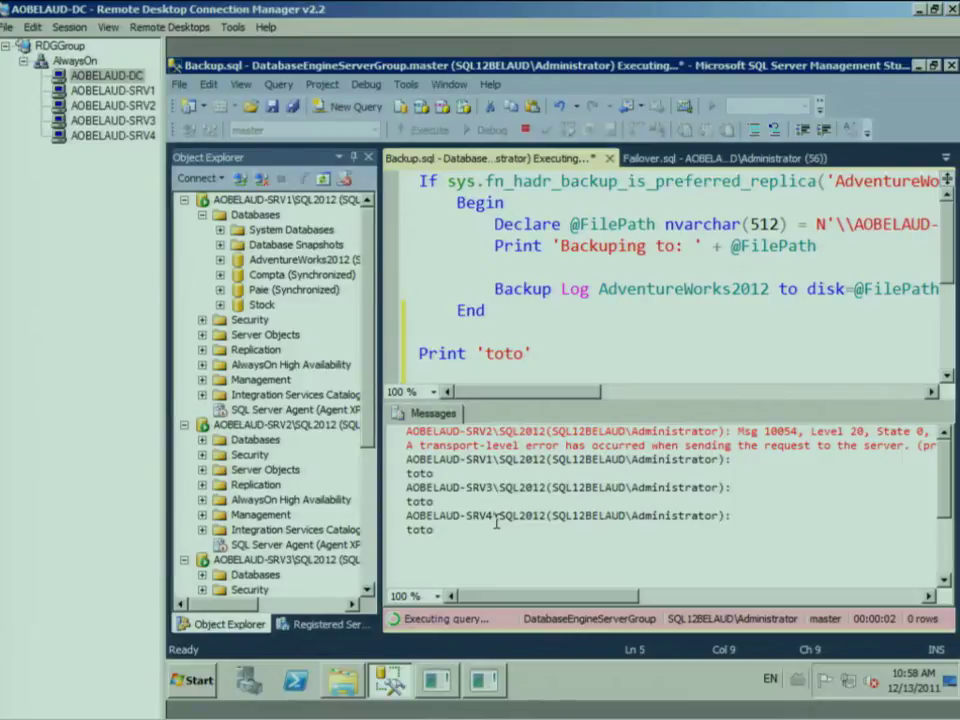
pyautogui.click(343, 680)
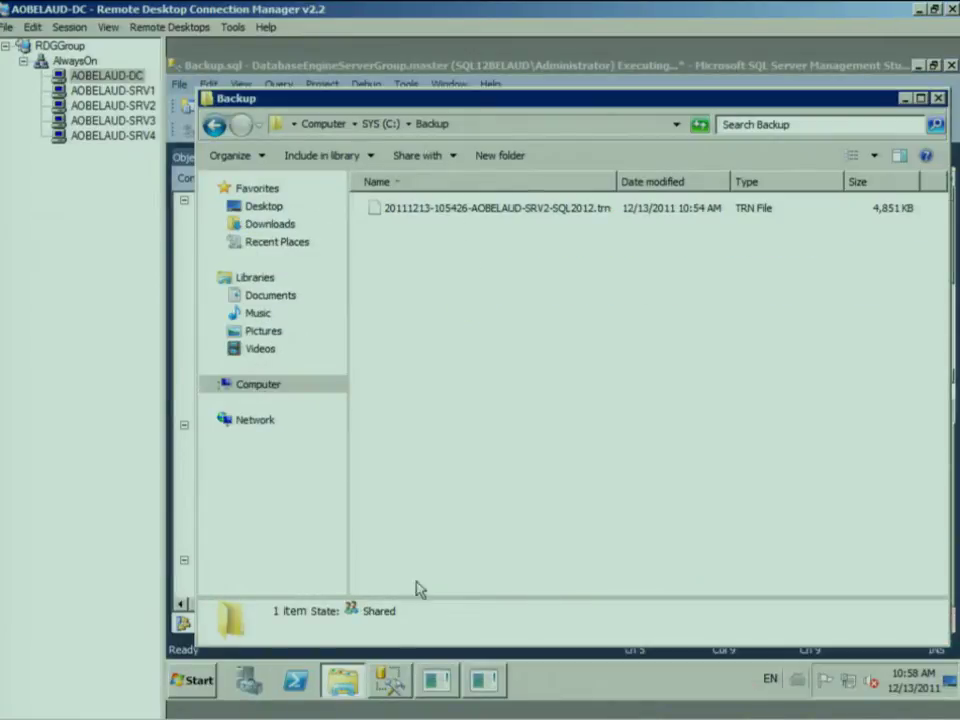
# Step: Bring up the AlwaysOn OLTP and AlwaysOn Reporting test applications
pyautogui.click(436, 680)
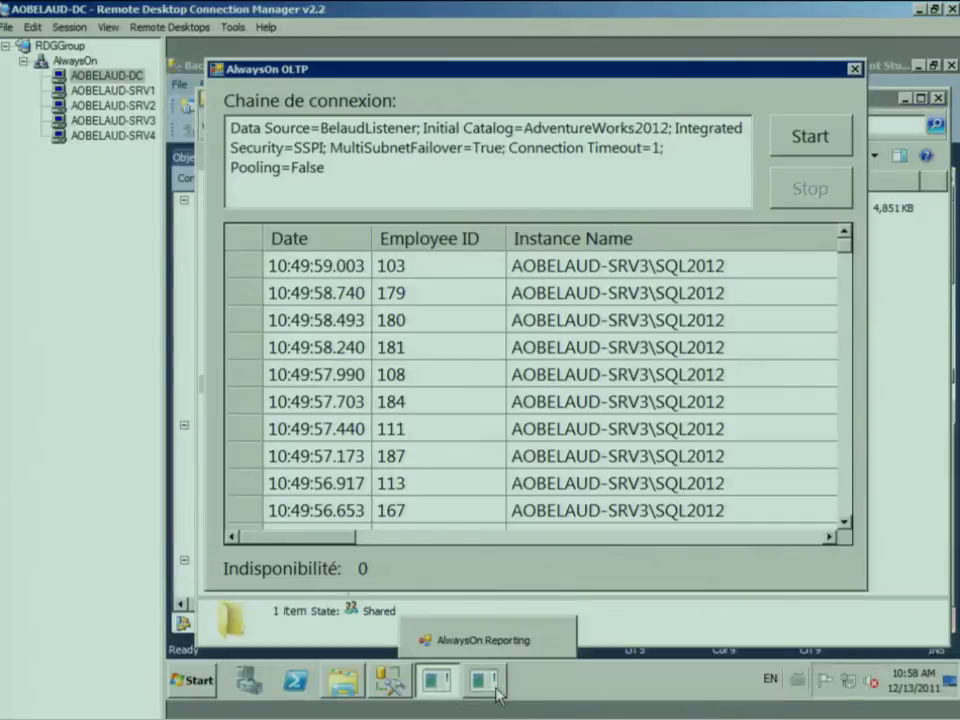
pyautogui.click(496, 689)
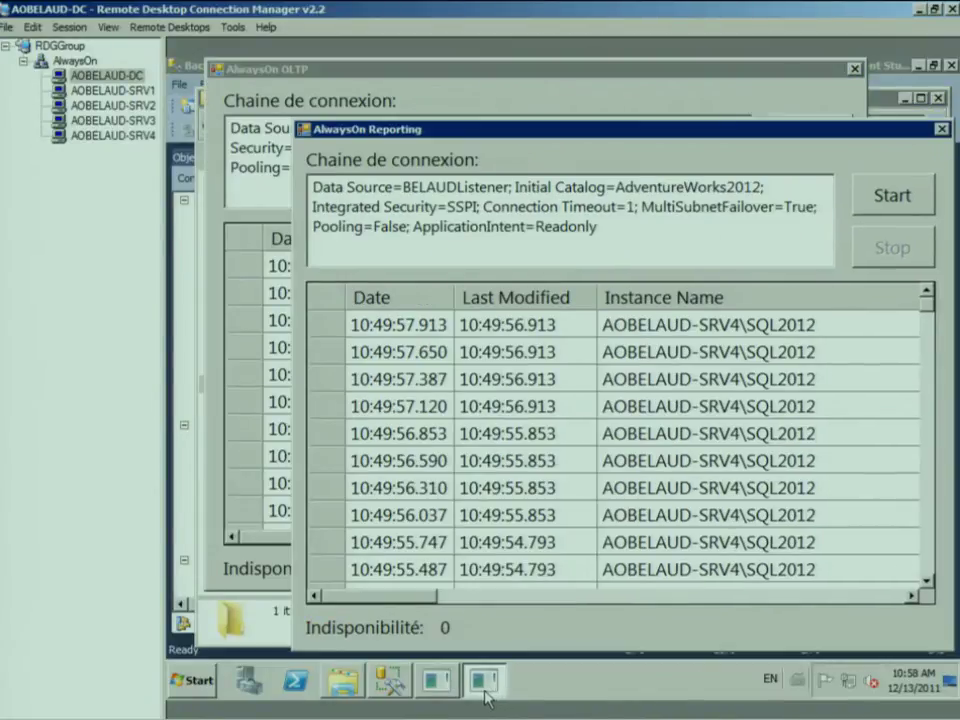
# Step: Start the workload in the AlwaysOn OLTP test application and return to the Backup.sql query
pyautogui.click(545, 80)
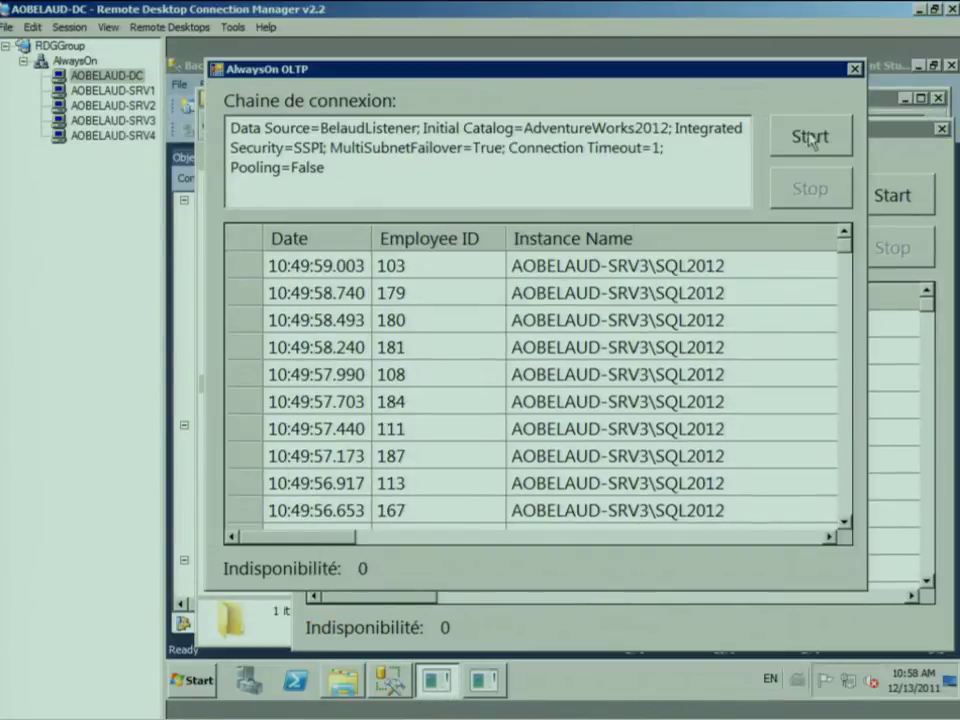
pyautogui.click(808, 152)
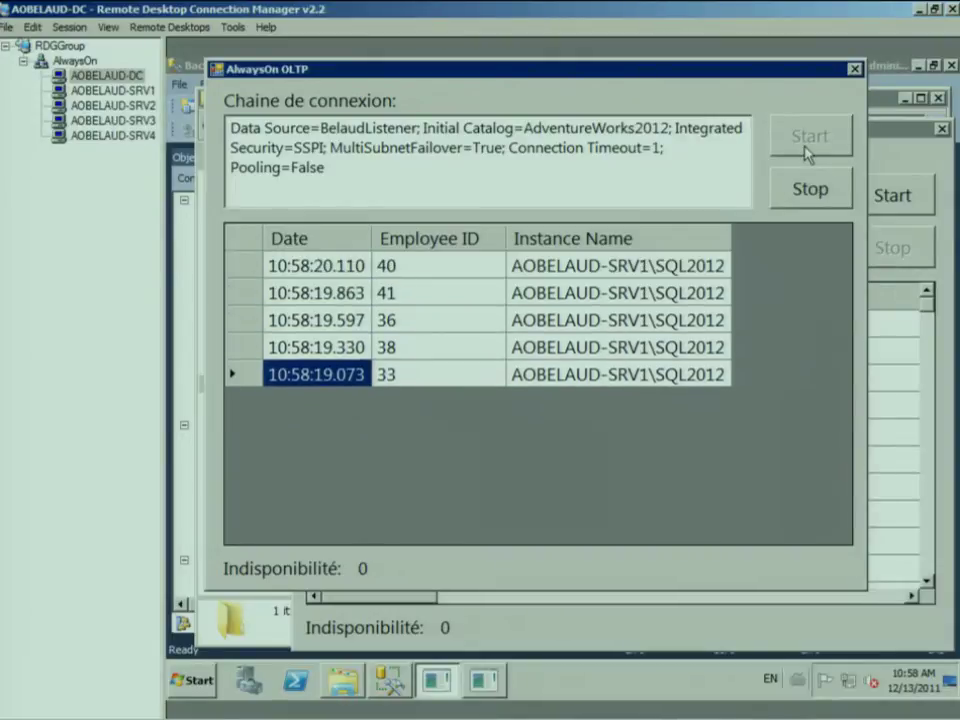
pyautogui.click(884, 70)
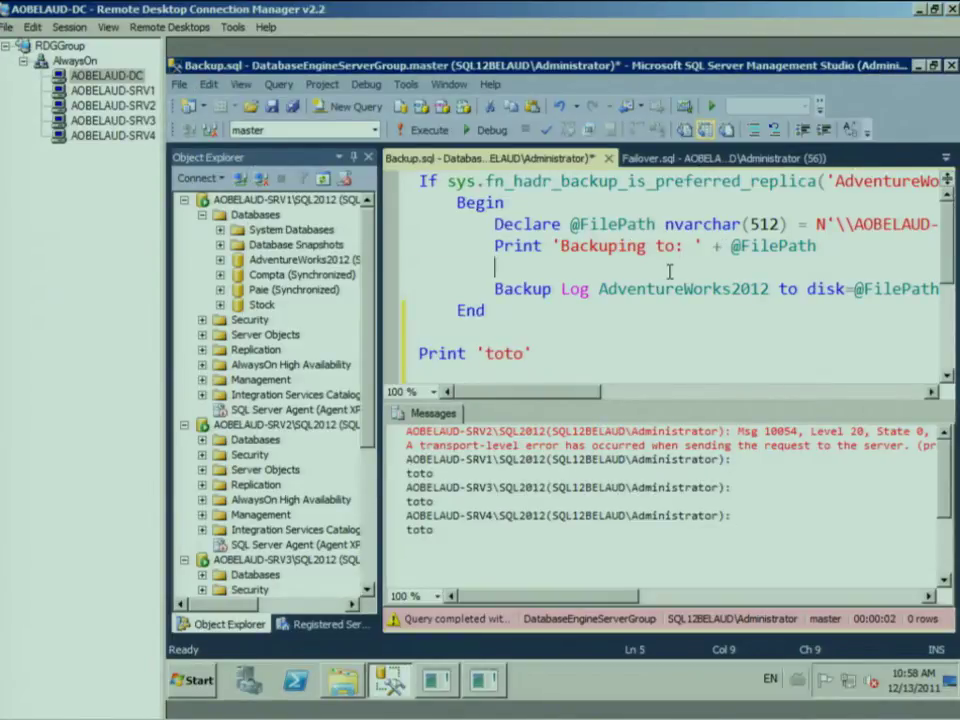
# Step: Execute Backup.sql on the server group again and check the Backup folder for the resulting log backup file
pyautogui.press('F5')
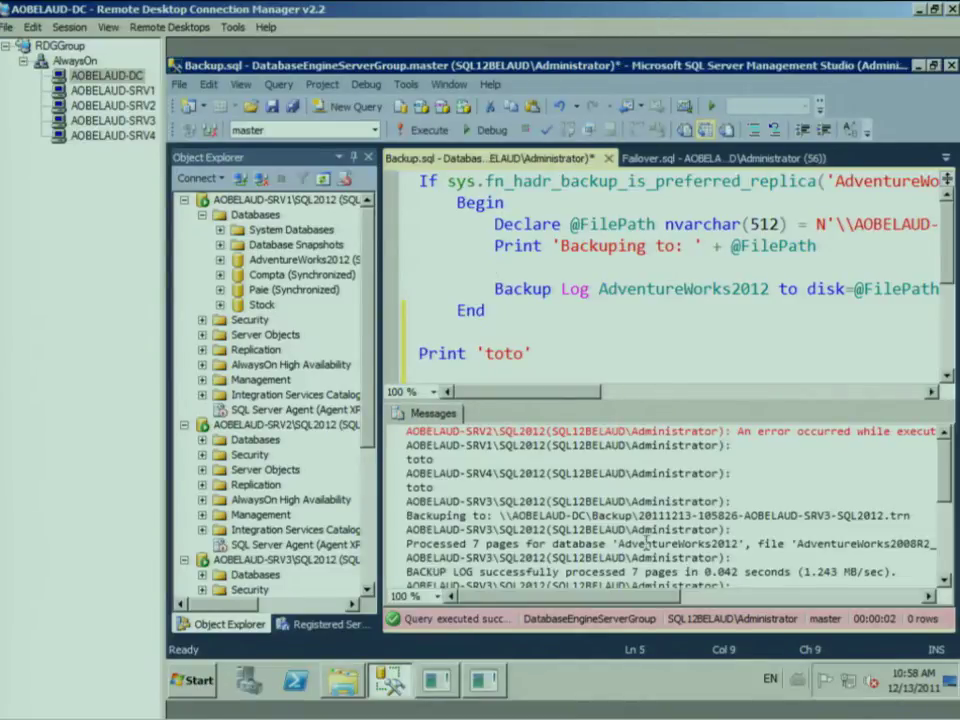
pyautogui.click(343, 680)
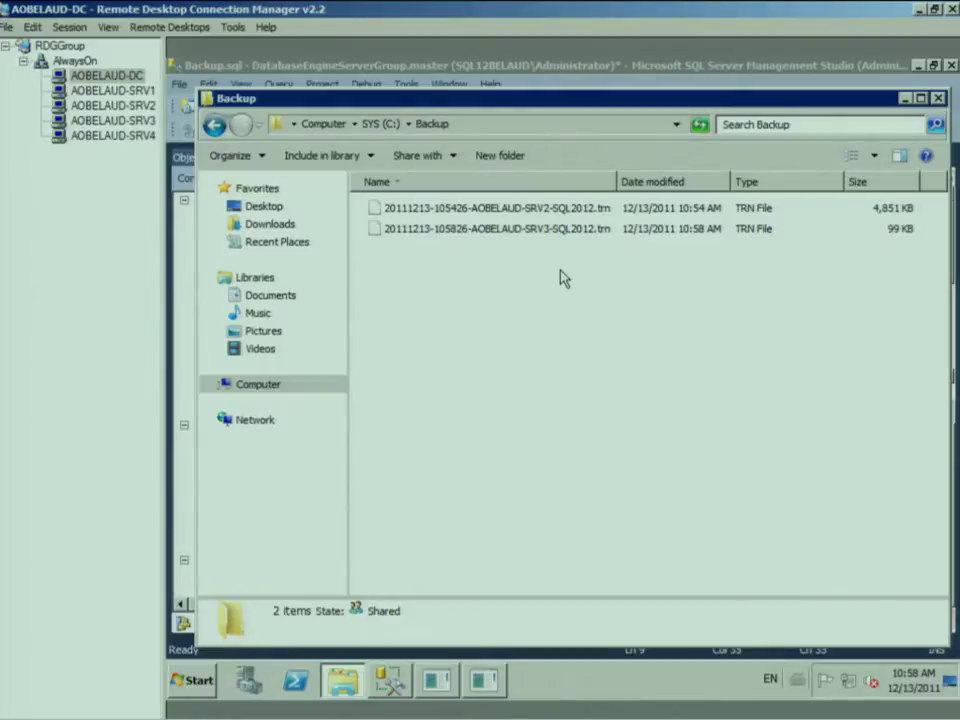
pyautogui.click(386, 64)
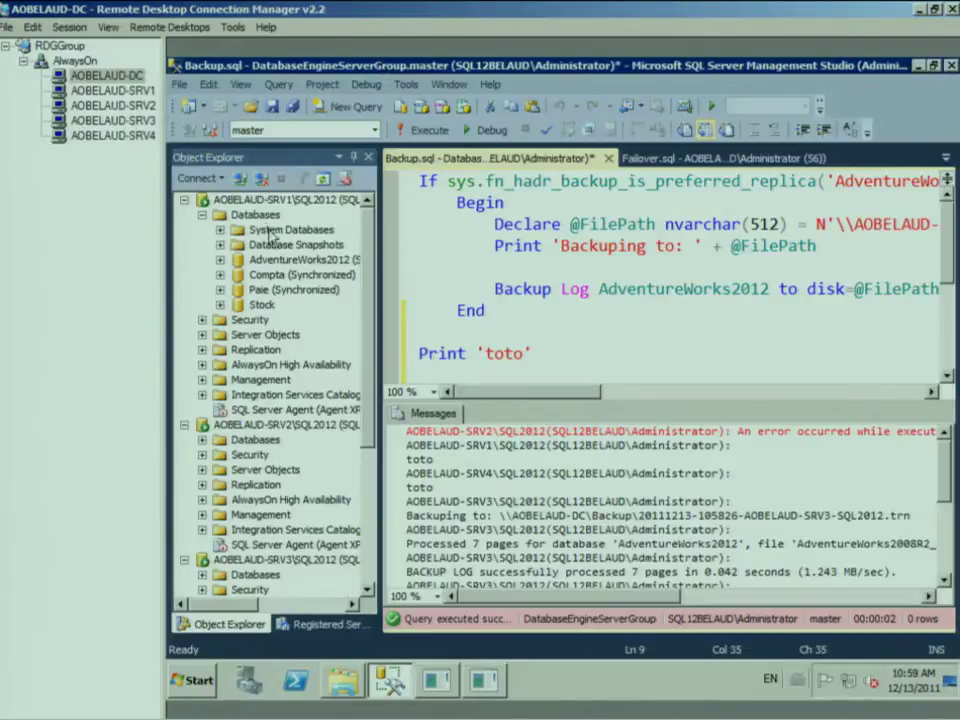
pyautogui.hotkey('alt', 'Tab')
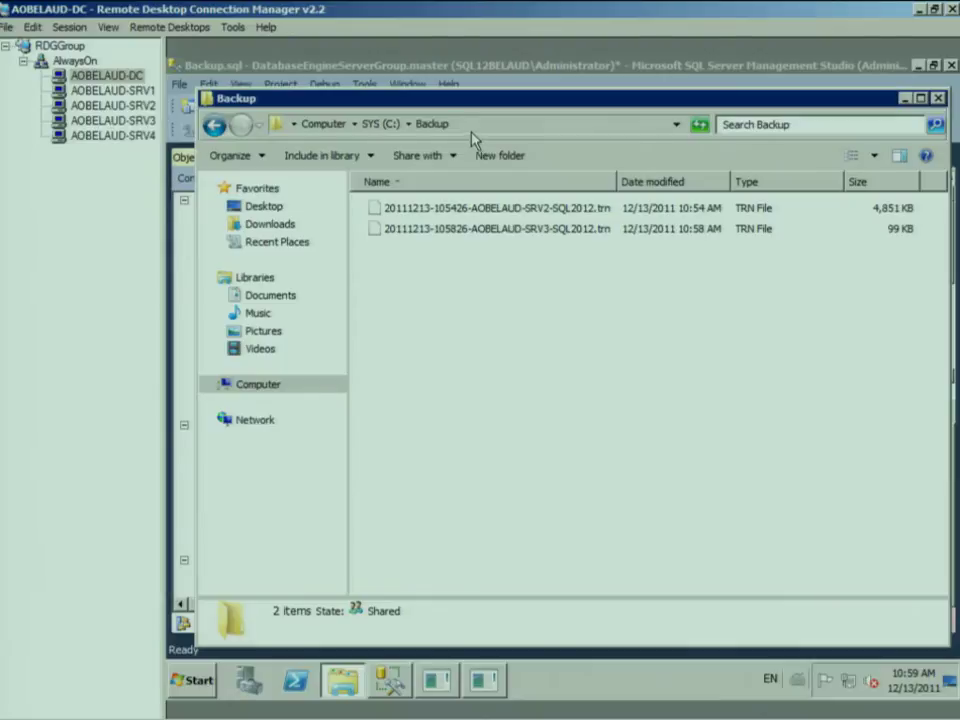
pyautogui.press('super')
pyautogui.click(420, 572)
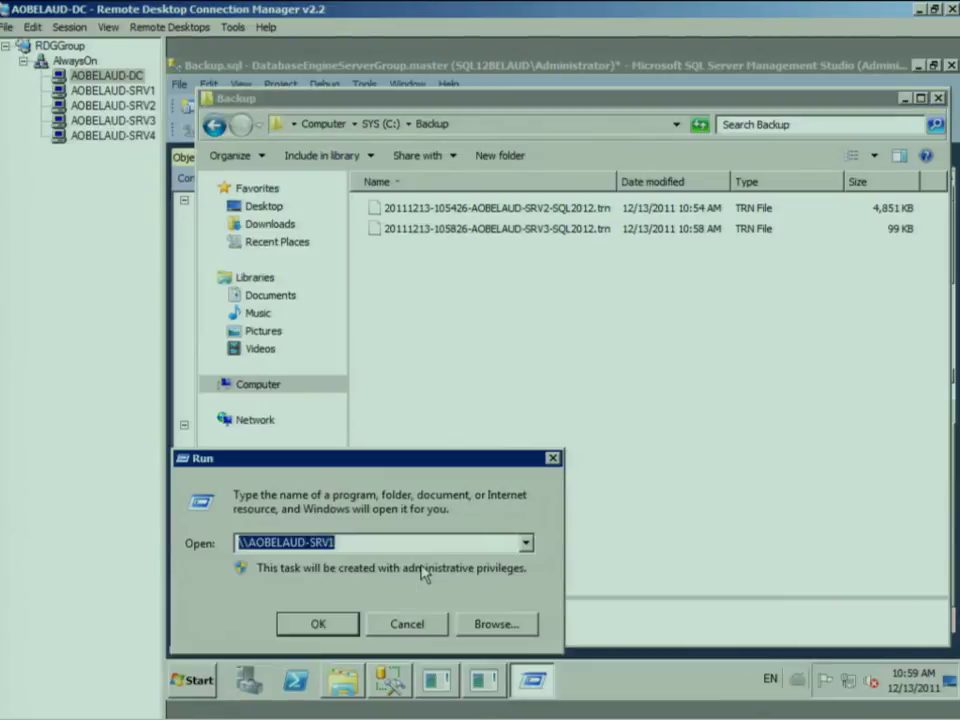
pyautogui.press('Escape')
# Step: Switch to the AOBELAUD-SRV1 remote session and open the network location \\AOBELAUD-DC
pyautogui.click(105, 90)
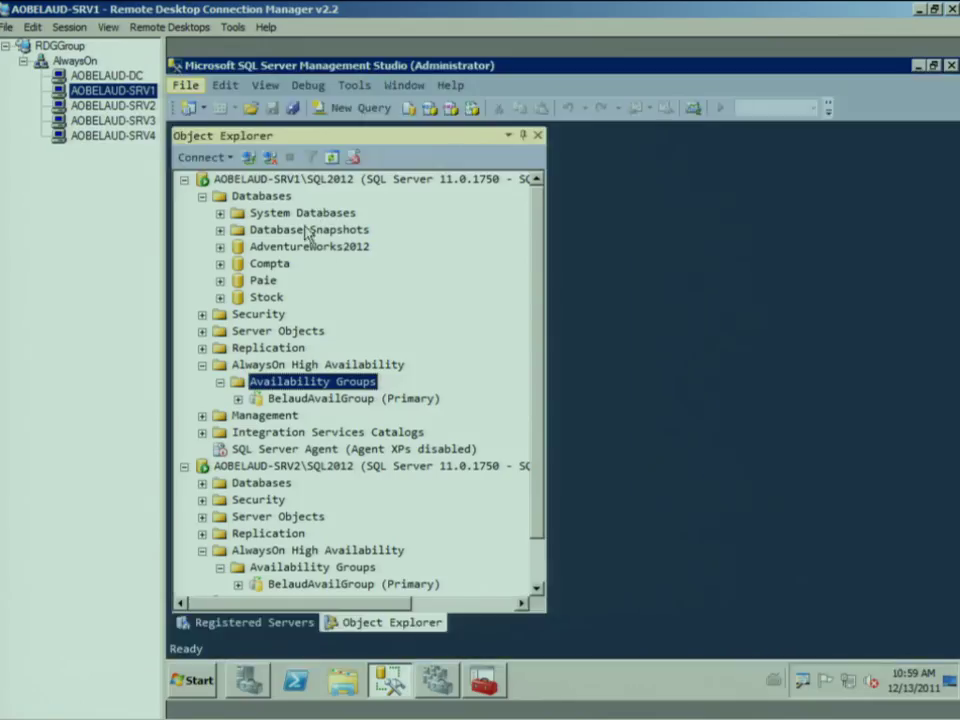
pyautogui.click(276, 200)
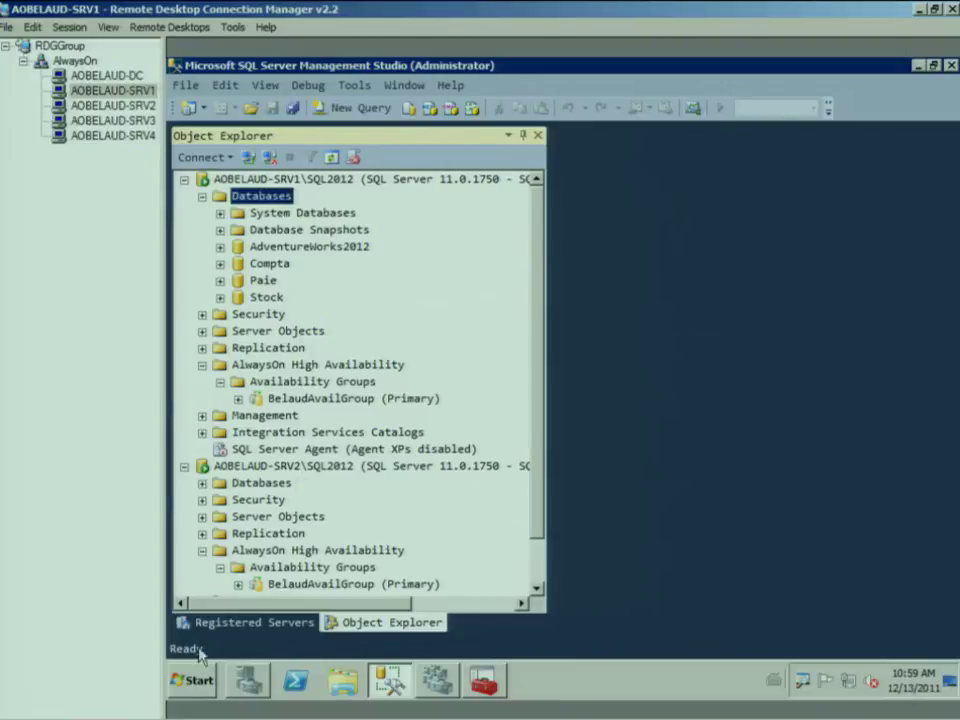
pyautogui.press('super')
pyautogui.click(440, 572)
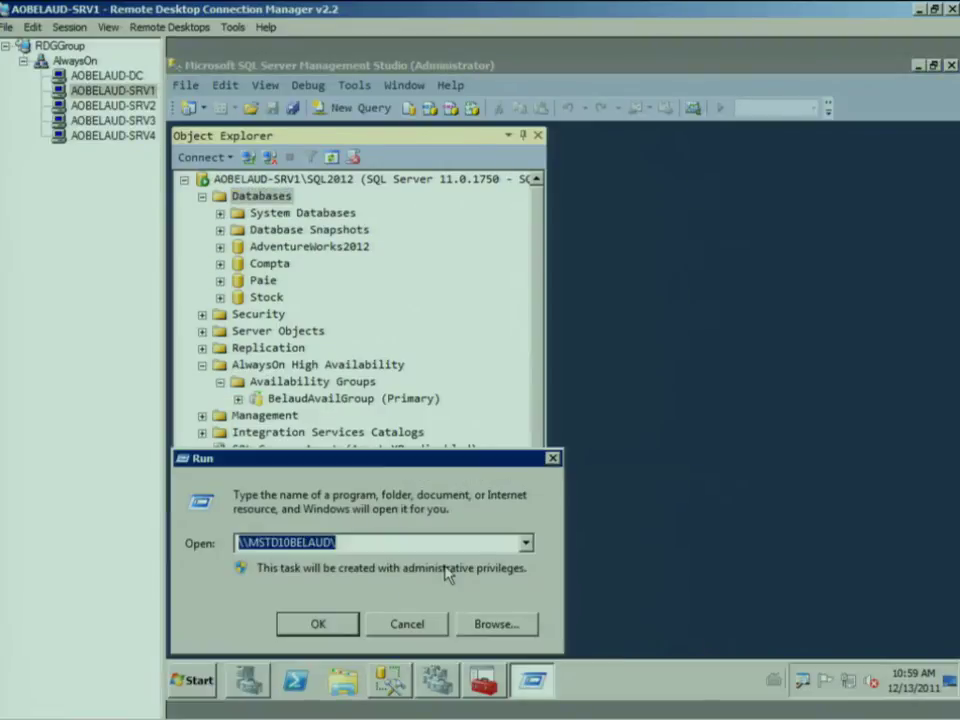
pyautogui.write('\\\\')
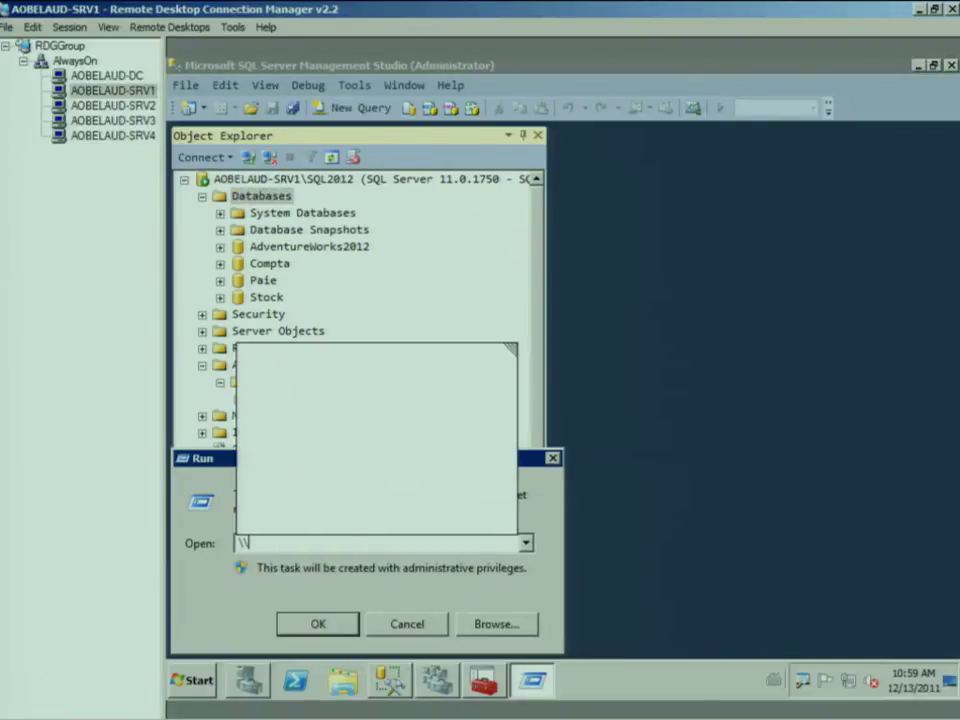
pyautogui.write('AOBELAUD-DC')
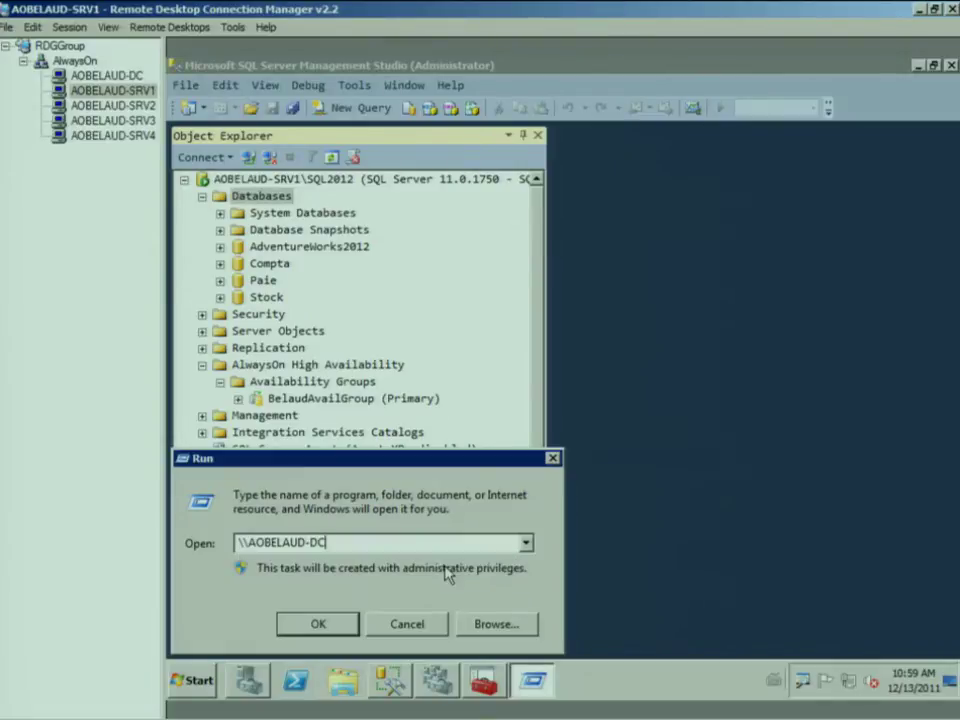
pyautogui.press('Return')
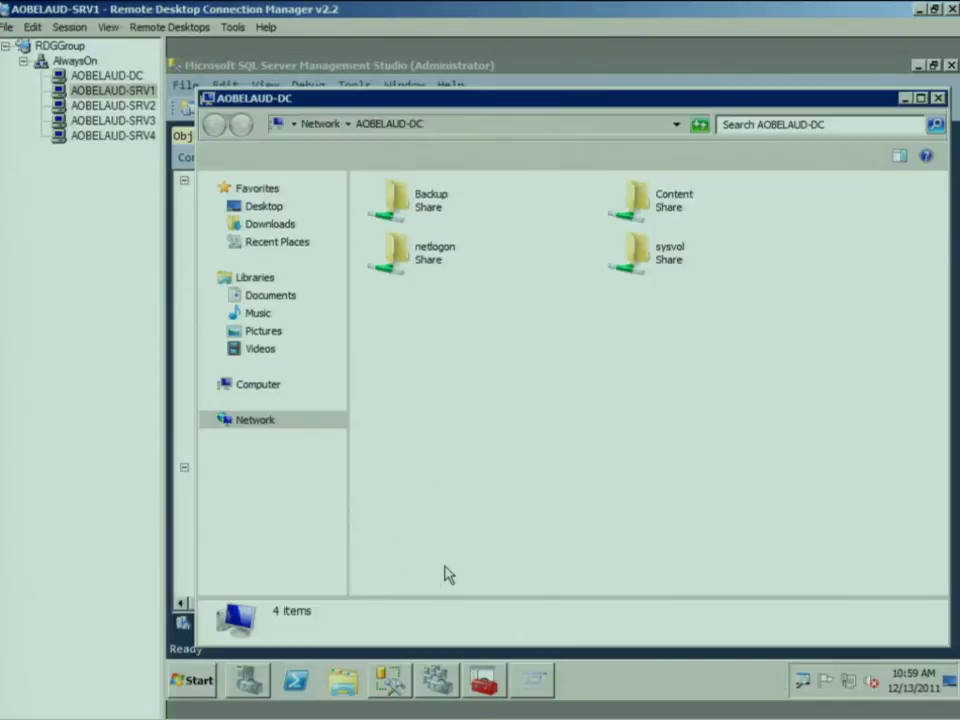
# Step: Open the Backup share, copy its path and close the folder window
pyautogui.doubleClick(455, 196)
pyautogui.click(507, 127)
pyautogui.hotkey('ctrl', 'c')
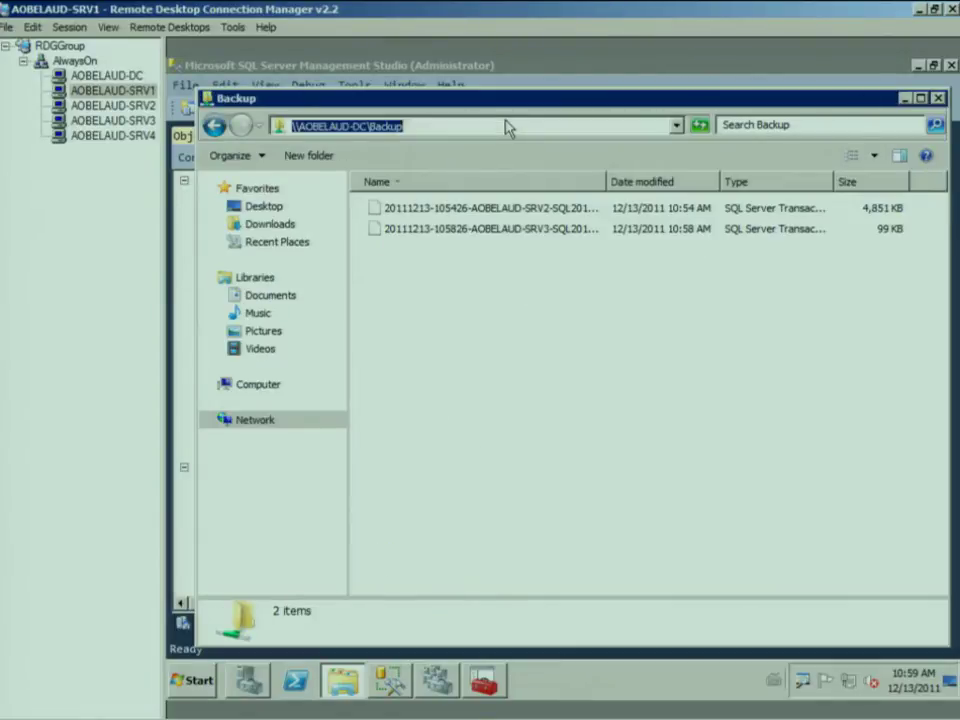
pyautogui.click(938, 98)
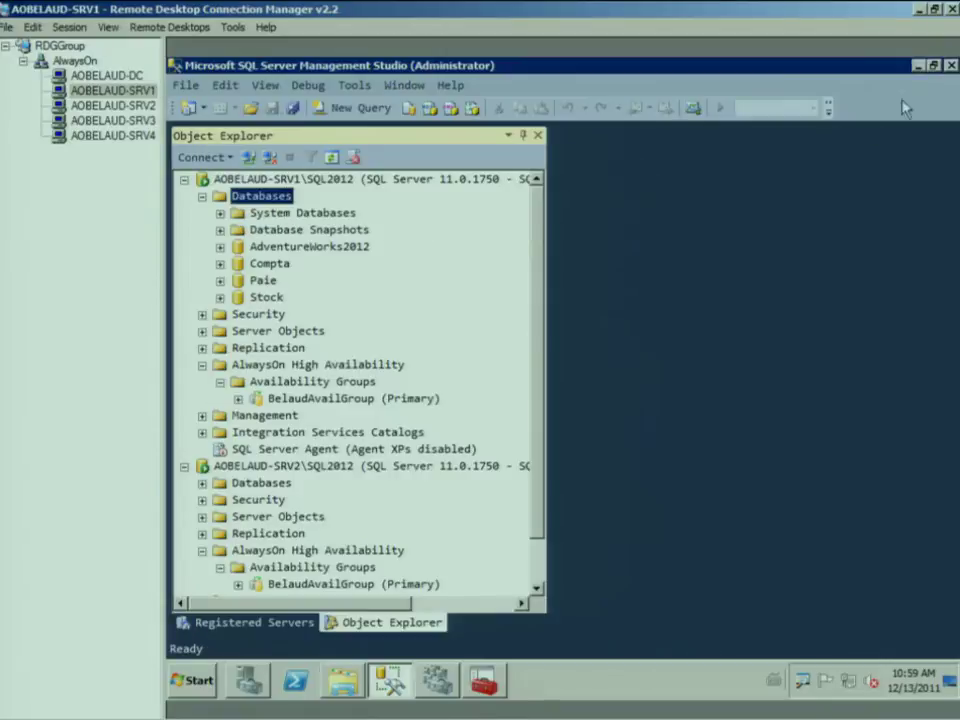
# Step: Begin a database restore on AOBELAUD-SRV1\SQL2012 with Device as the backup source
pyautogui.rightClick(262, 196)
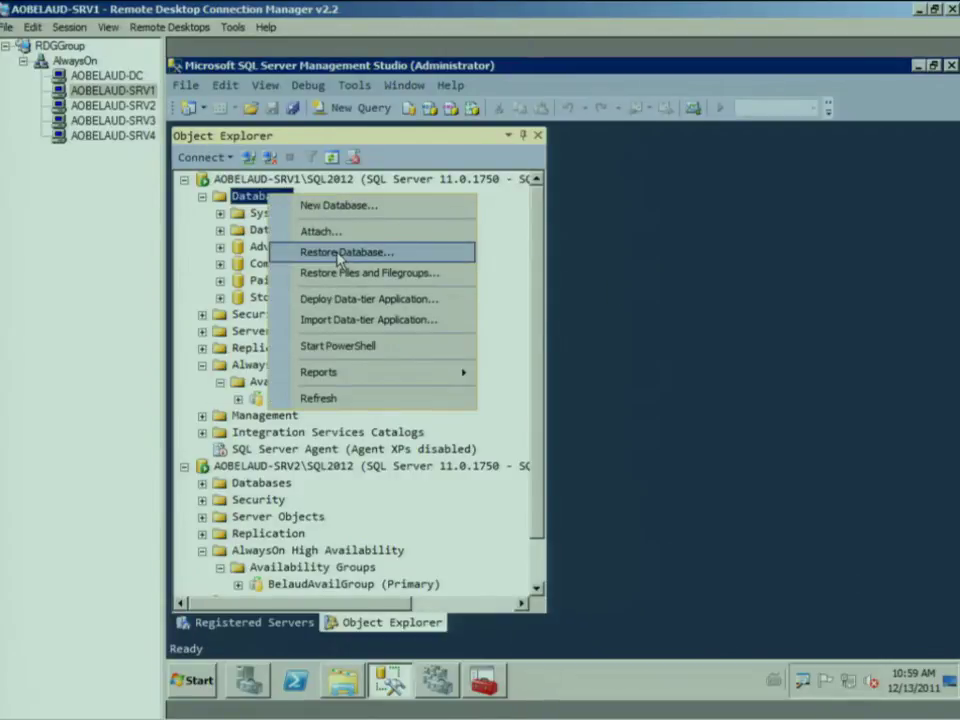
pyautogui.click(338, 254)
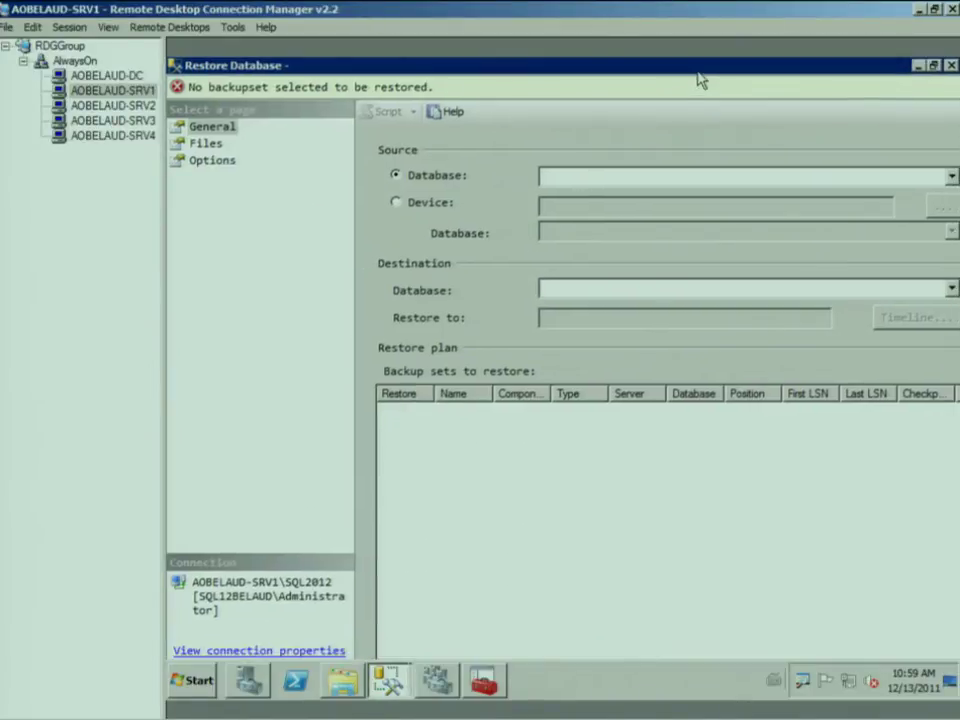
pyautogui.click(439, 206)
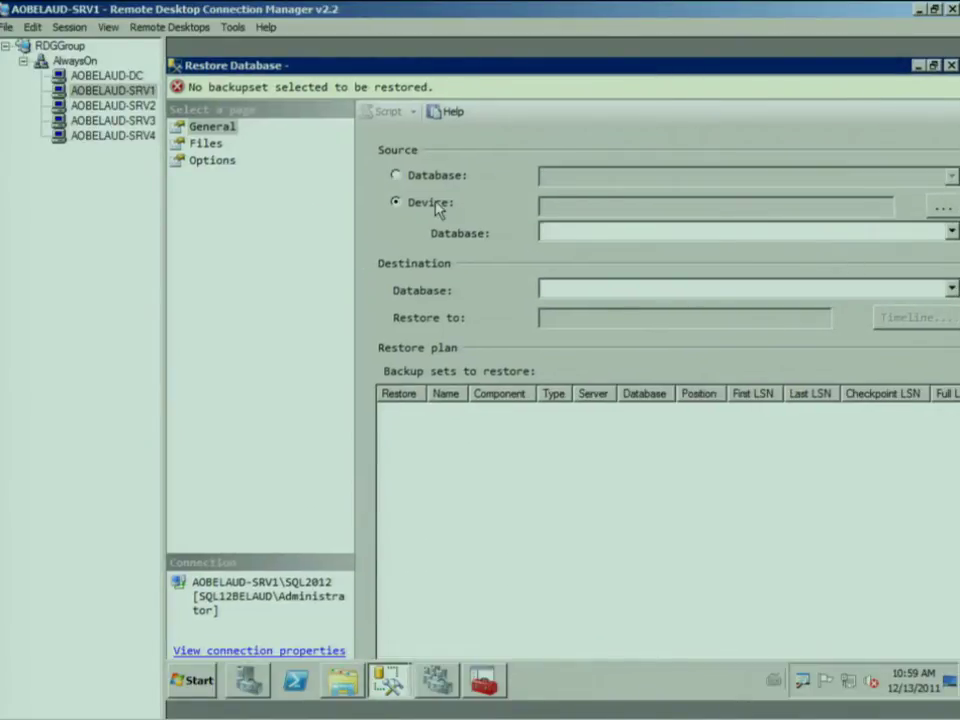
# Step: Add the SRV2 and SRV3 log backups from \\AOBELAUD-DC\Backup to the restore's backup media
pyautogui.click(942, 207)
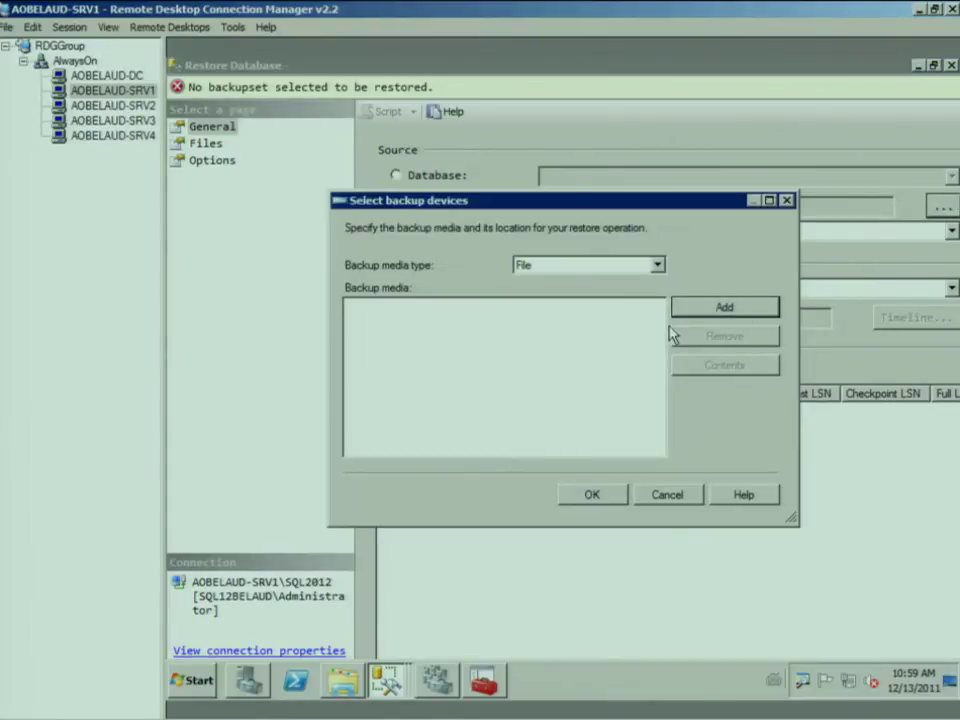
pyautogui.click(705, 316)
pyautogui.click(544, 513)
pyautogui.hotkey('ctrl', 'v')
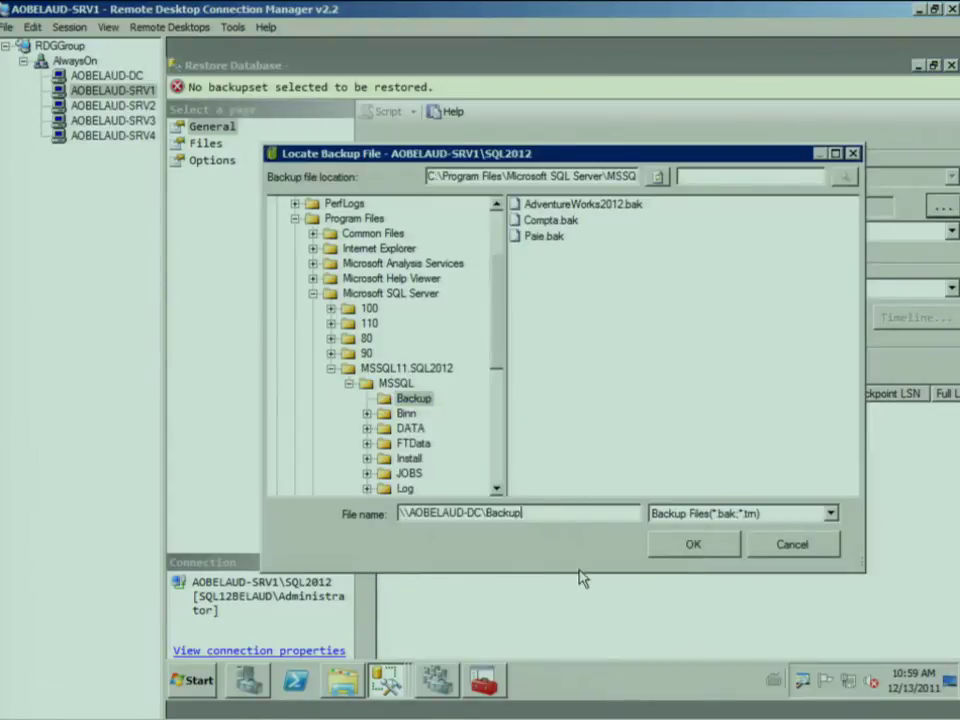
pyautogui.press('Return')
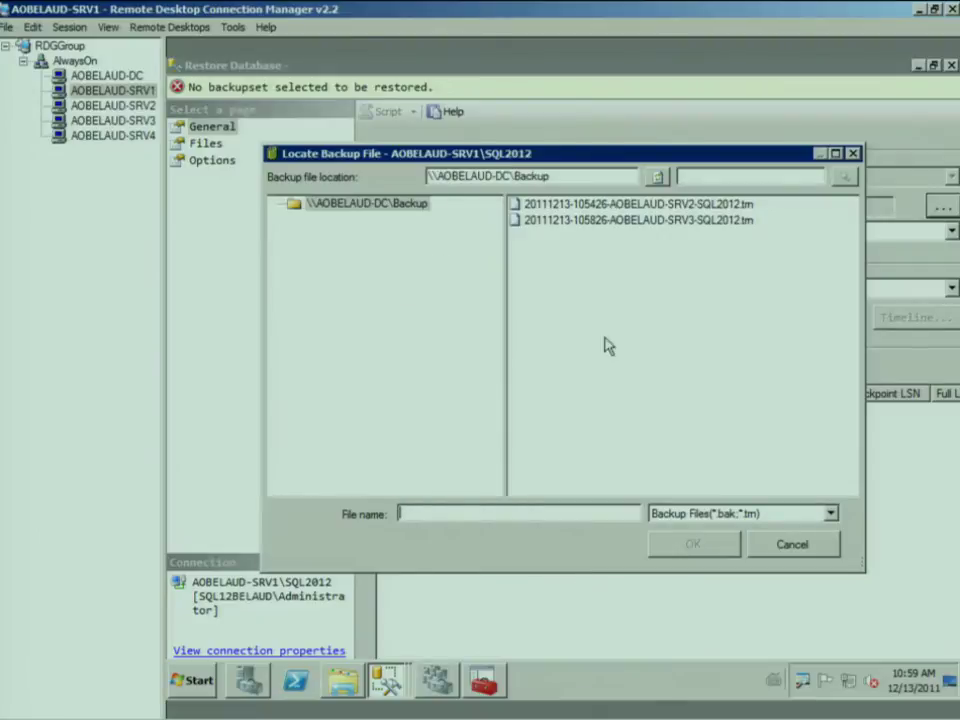
pyautogui.click(634, 206)
pyautogui.keyDown('shift'); pyautogui.click(680, 221); pyautogui.keyUp('shift')
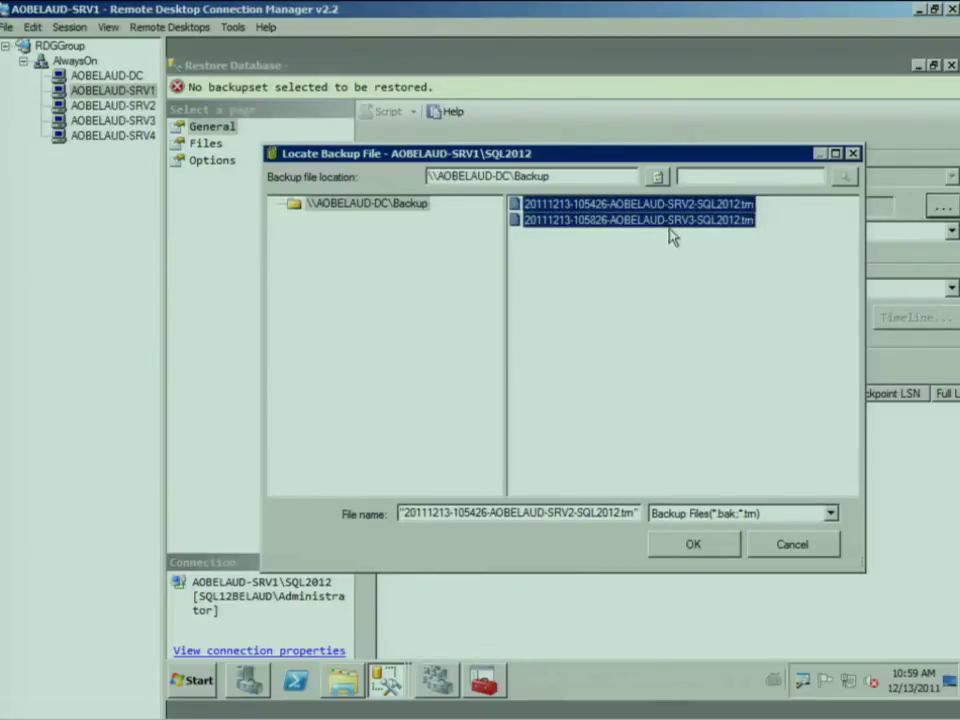
pyautogui.click(688, 548)
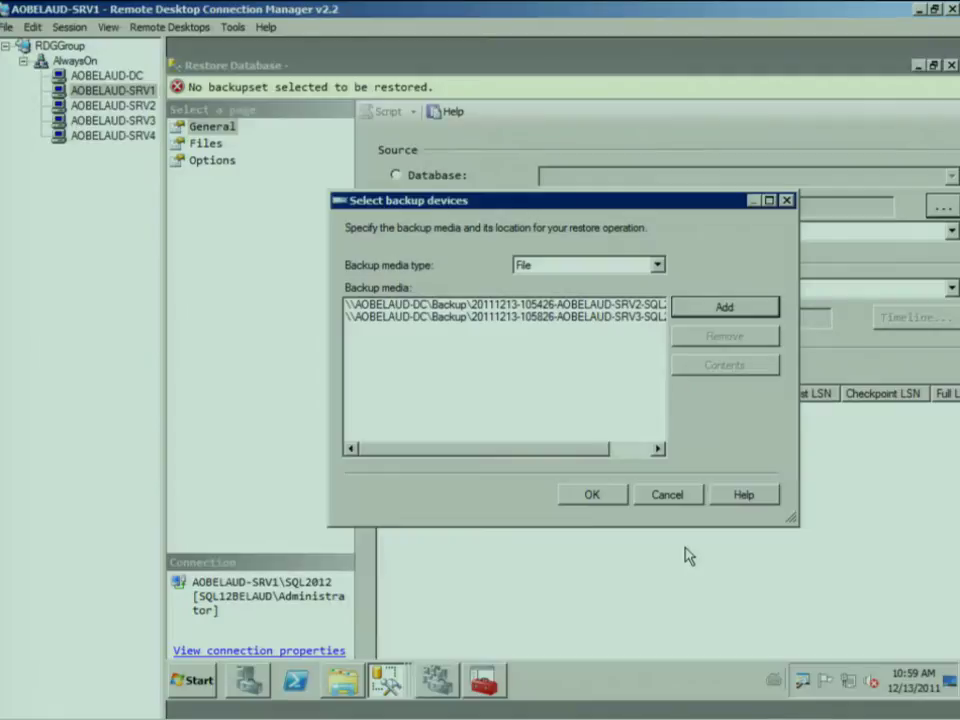
# Step: Open the Backup share on \\AOBELAUD-SRV1, copy its path and minimize the folder window
pyautogui.click(192, 680)
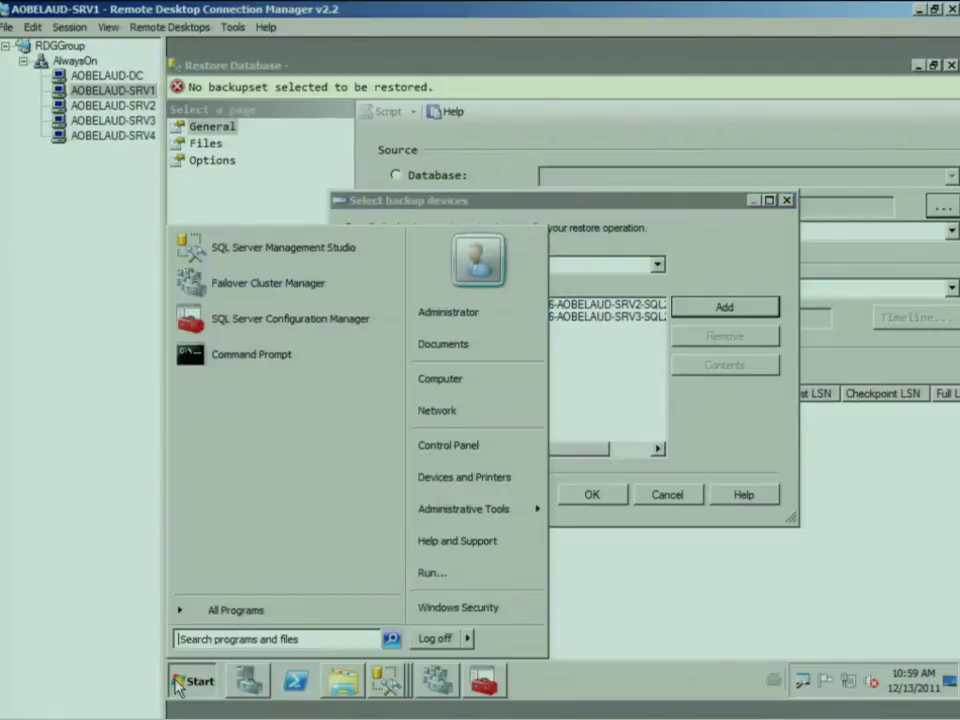
pyautogui.click(432, 569)
pyautogui.click(322, 543)
pyautogui.press('BackSpace')
pyautogui.press('BackSpace')
pyautogui.write('SRV1')
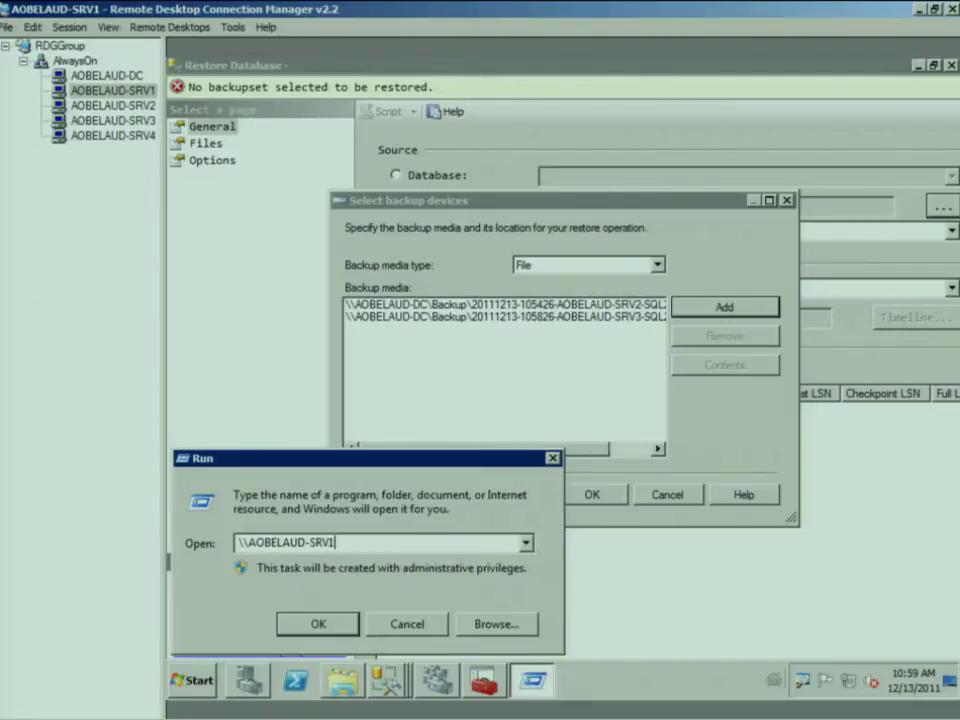
pyautogui.press('Return')
pyautogui.doubleClick(400, 180)
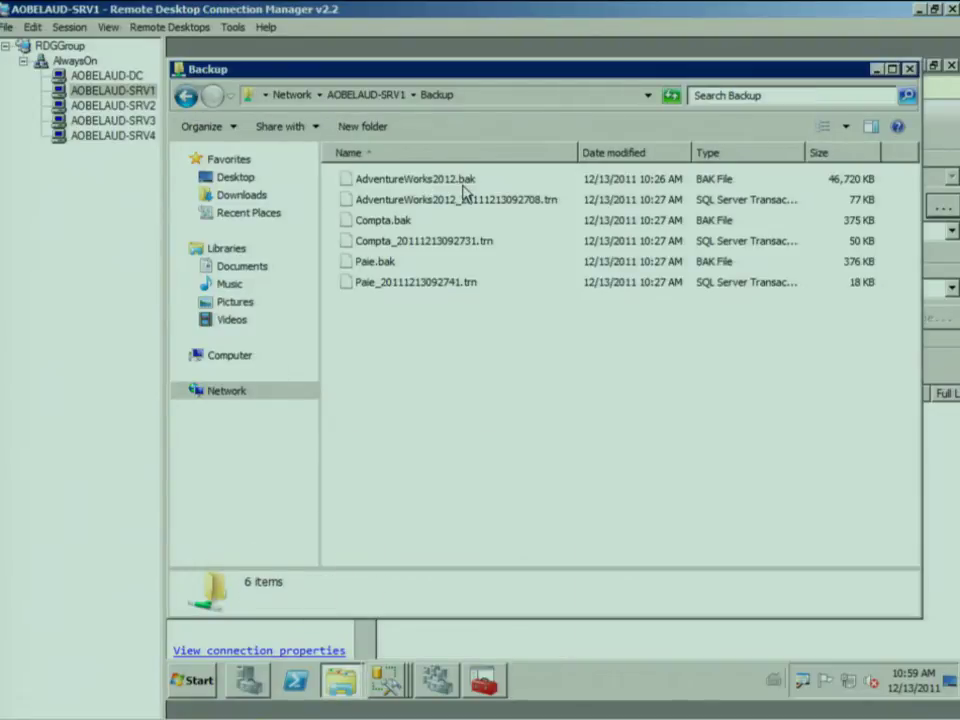
pyautogui.click(542, 95)
pyautogui.hotkey('ctrl', 'c')
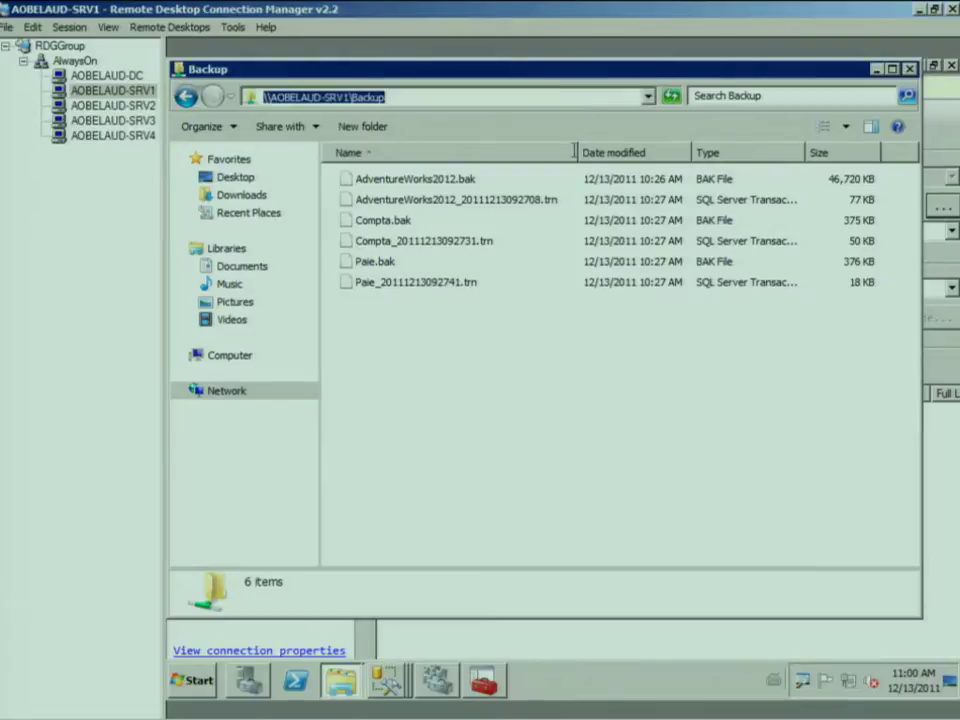
pyautogui.click(876, 69)
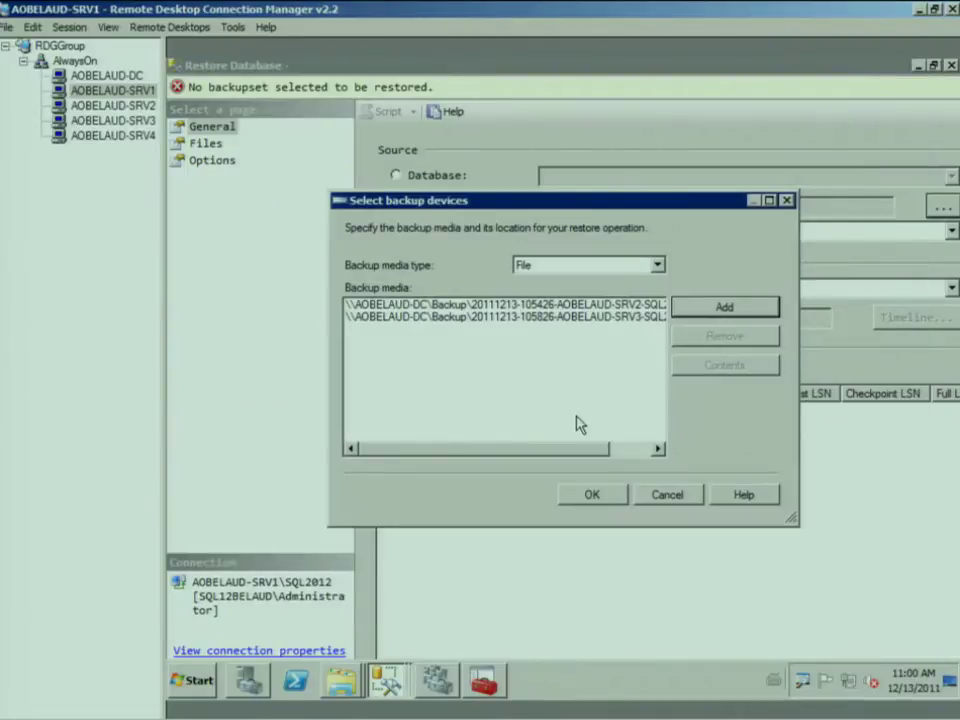
# Step: Add AdventureWorks2012.bak and AdventureWorks2012_20111213092708.trn from \\AOBELAUD-SRV1\Backup to the backup media and accept the device list
pyautogui.press('Return')
pyautogui.click(510, 512)
pyautogui.hotkey('ctrl', 'v')
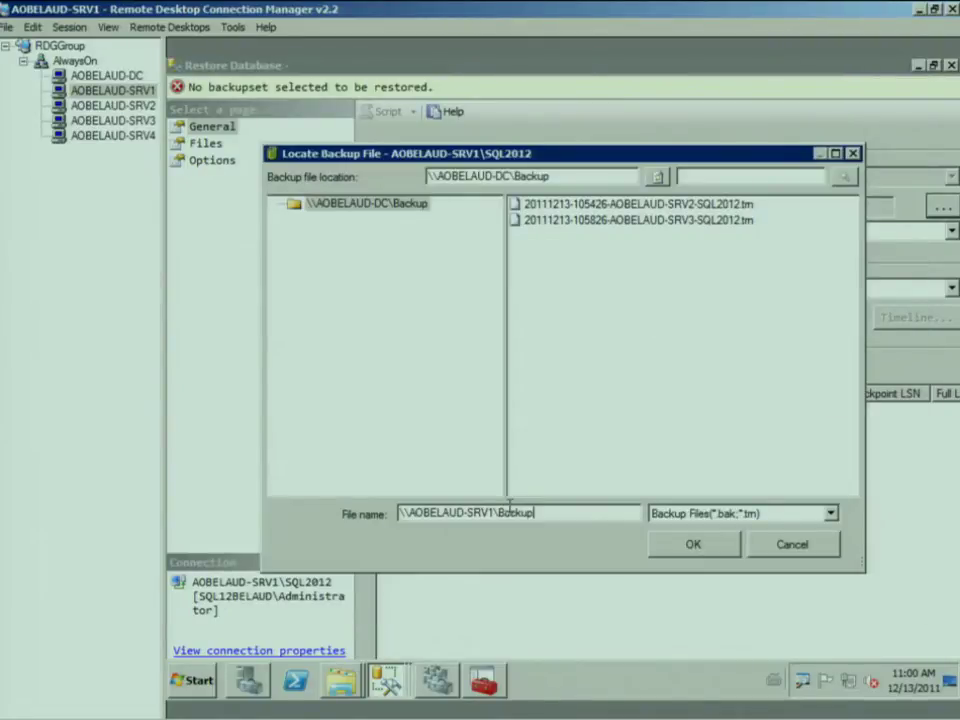
pyautogui.press('Return')
pyautogui.click(561, 204)
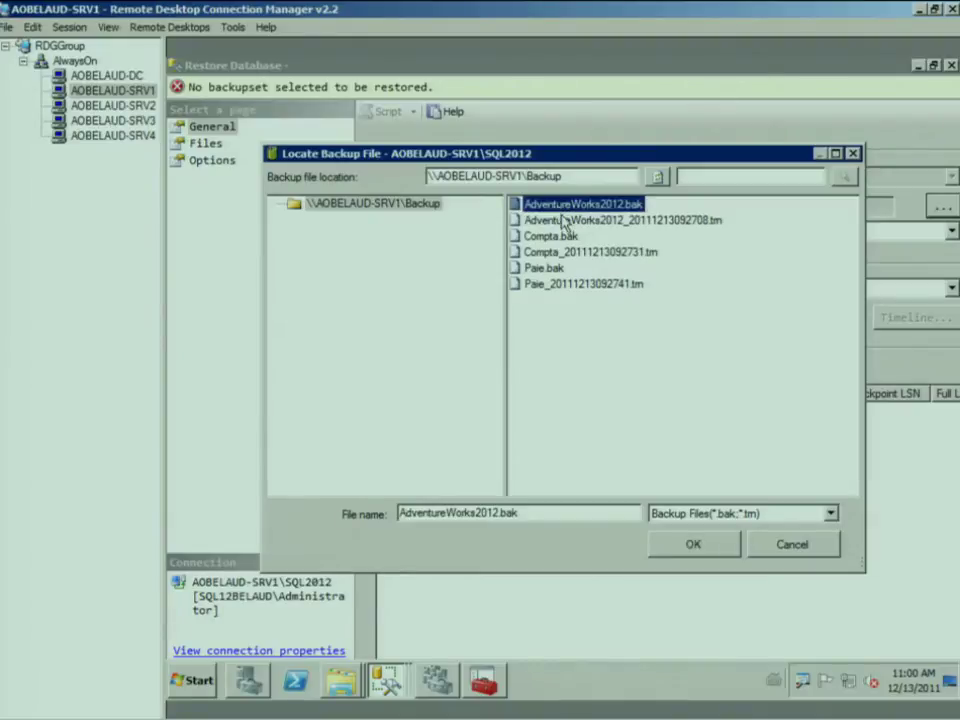
pyautogui.keyDown('ctrl'); pyautogui.click(563, 221); pyautogui.keyUp('ctrl')
pyautogui.click(694, 545)
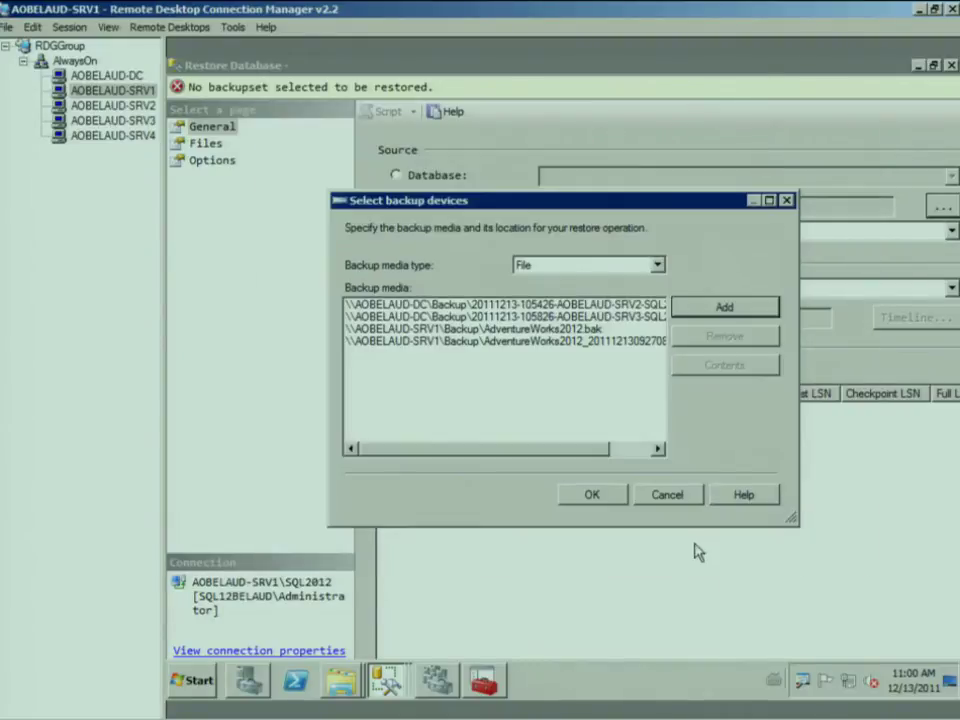
pyautogui.click(592, 495)
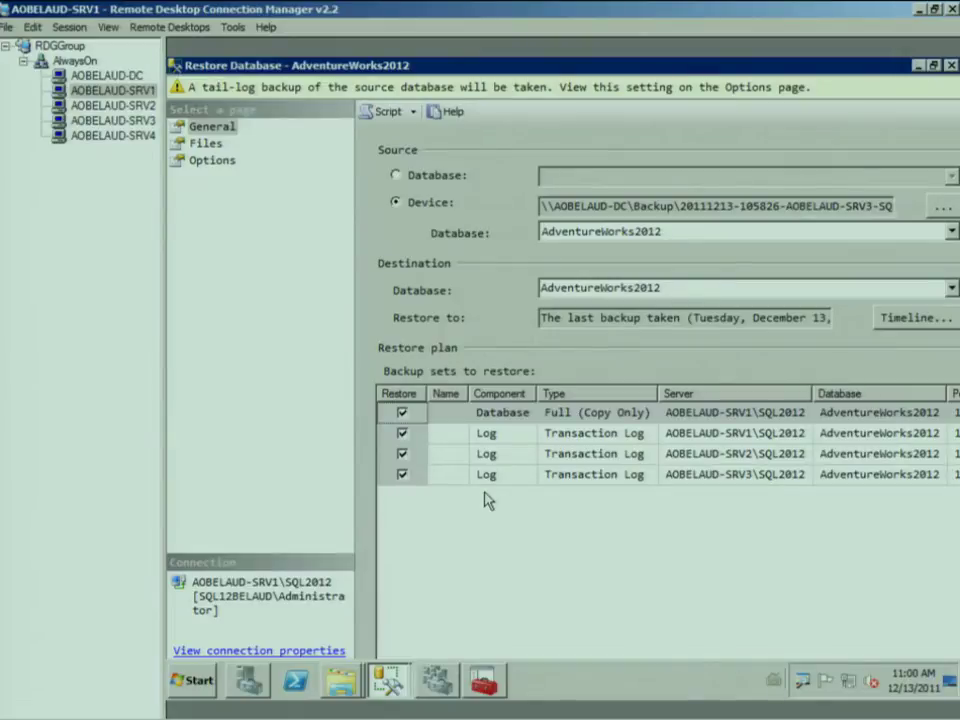
# Step: In the backup timeline, choose restore to a specific date and time, an Hour interval, and 10:54:27 AM on 12/13/2011
pyautogui.click(913, 318)
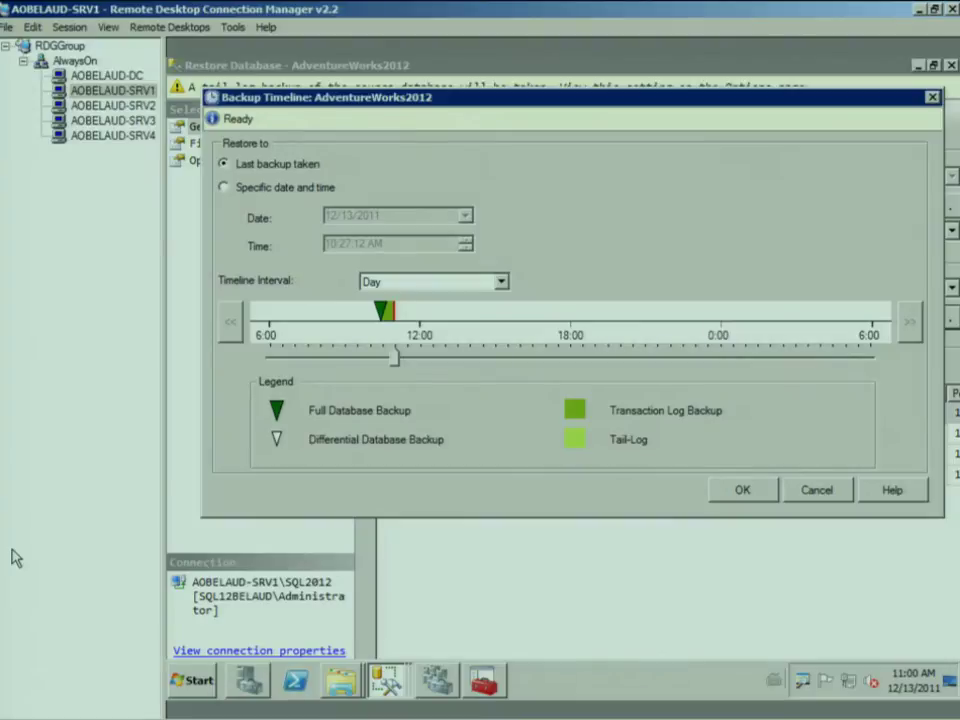
pyautogui.click(400, 283)
pyautogui.click(328, 187)
pyautogui.click(328, 187)
pyautogui.click(399, 283)
pyautogui.click(402, 302)
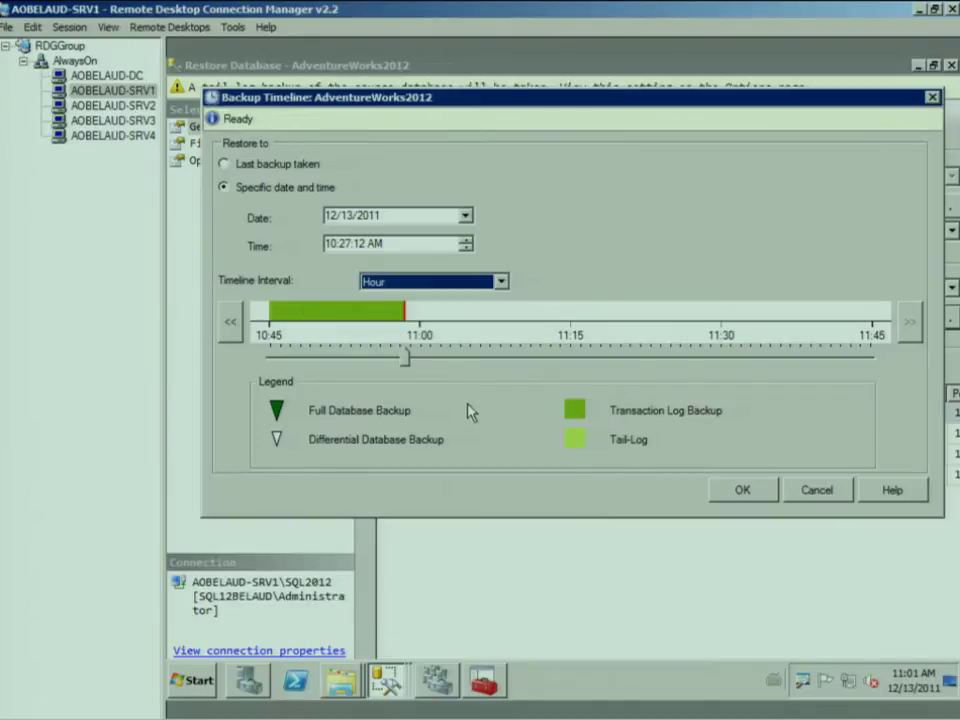
pyautogui.moveTo(404, 360); pyautogui.dragTo(364, 362)
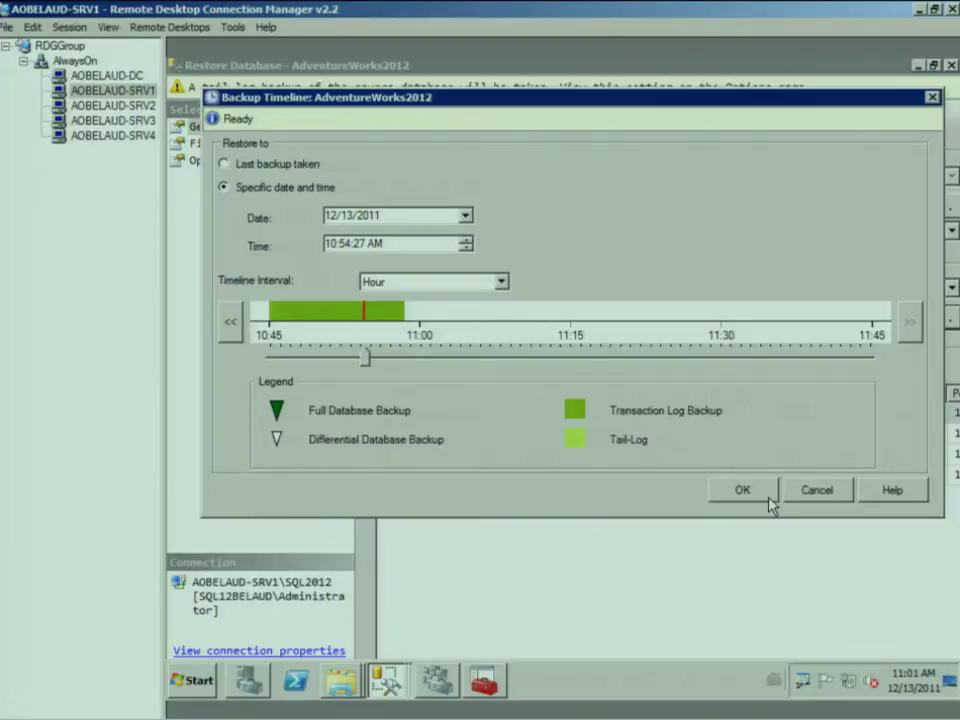
# Step: Switch to the presentation slideshow and advance to the Conclusion slide
pyautogui.moveTo(770, 715)
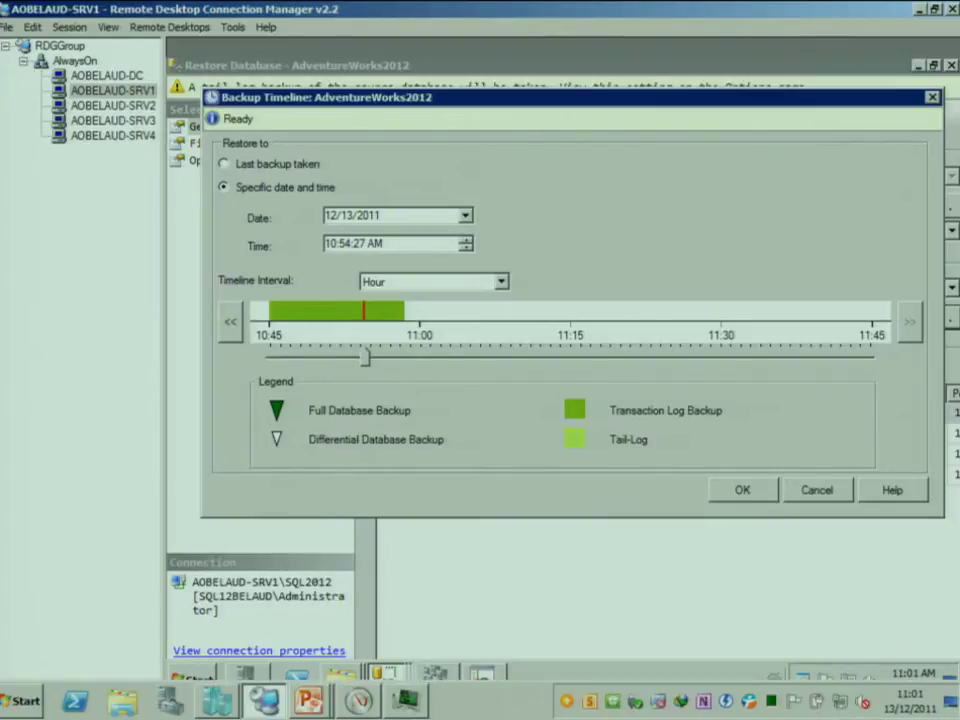
pyautogui.hotkey('alt', 'Tab')
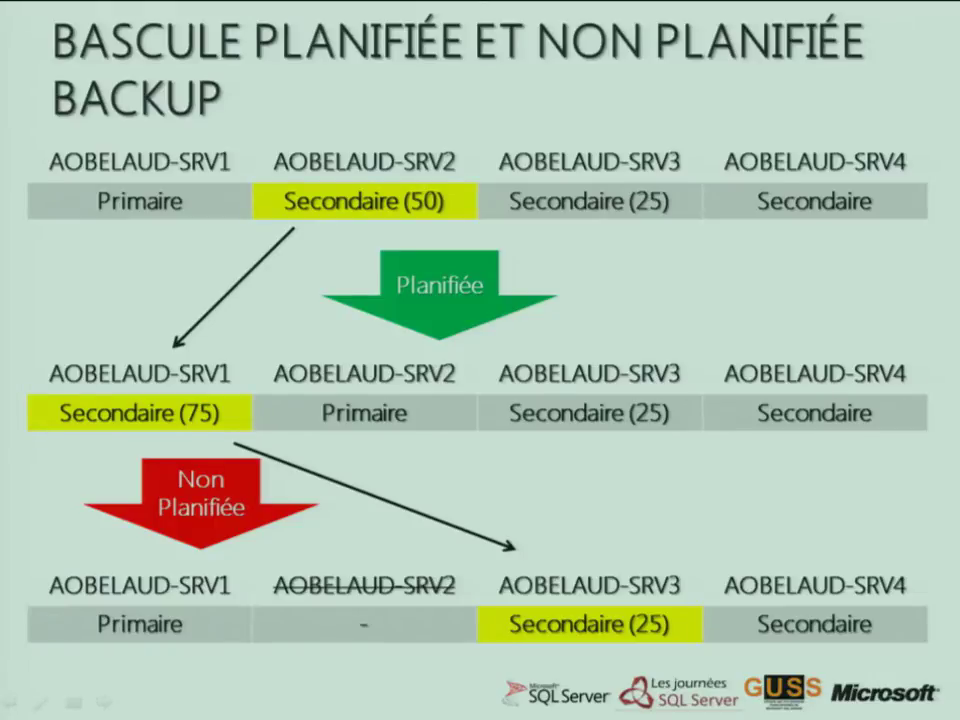
pyautogui.press('Right')
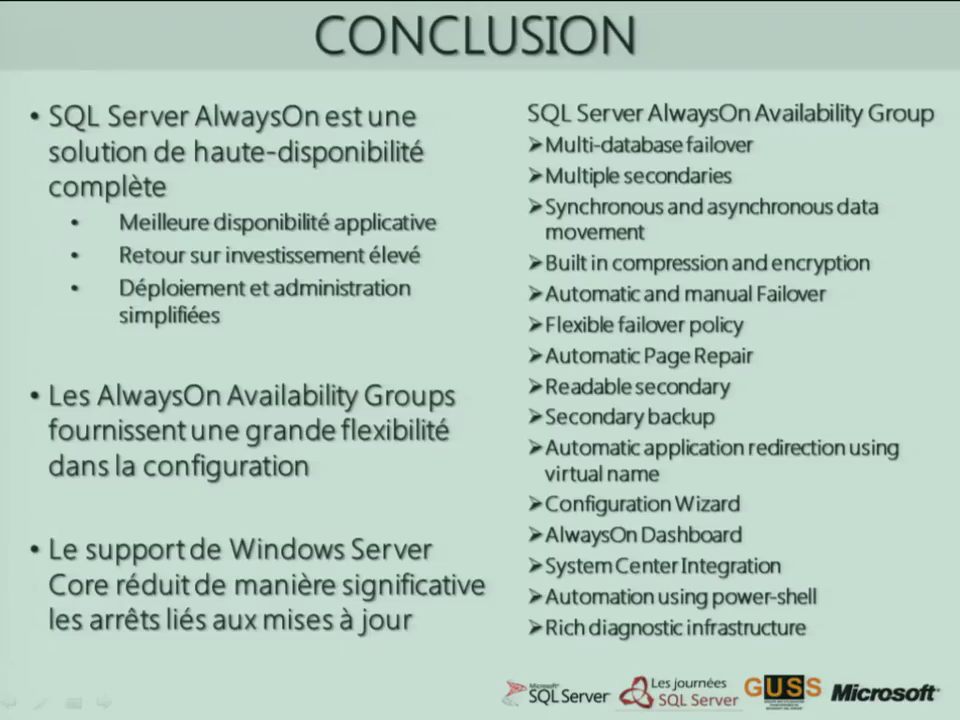